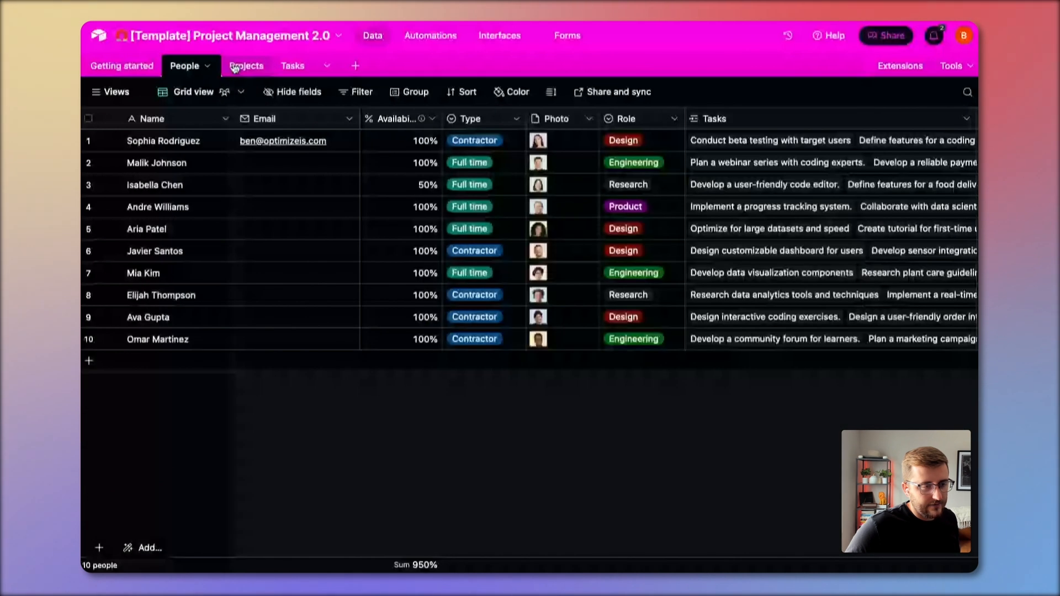
Step: Review the Projects table and the interface's Work and Management pages, and return to the base's data
{"action": "left_click", "coordinate": [245, 67]}
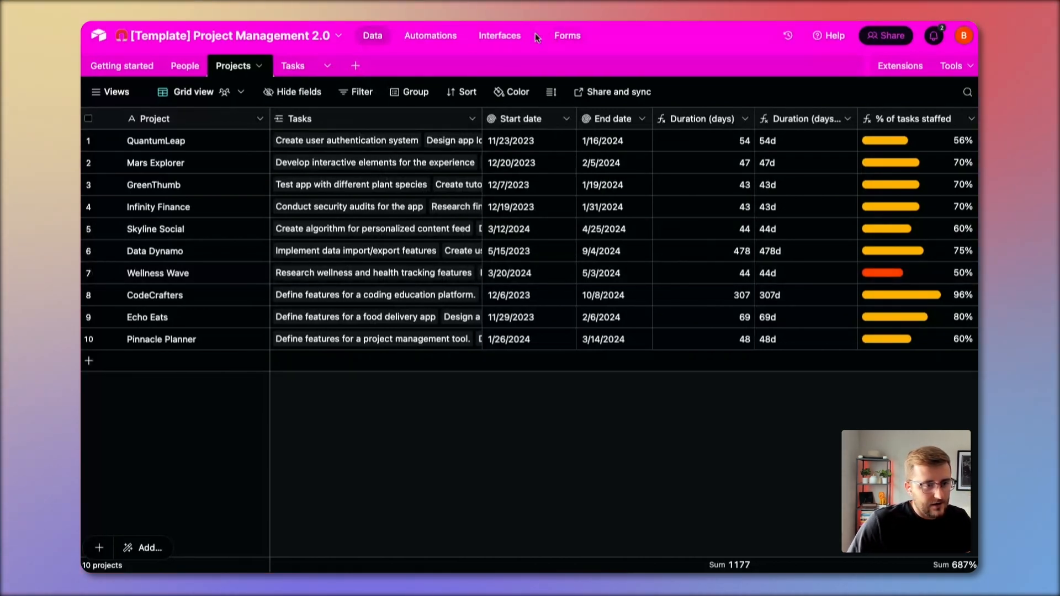
{"action": "left_click", "coordinate": [481, 36]}
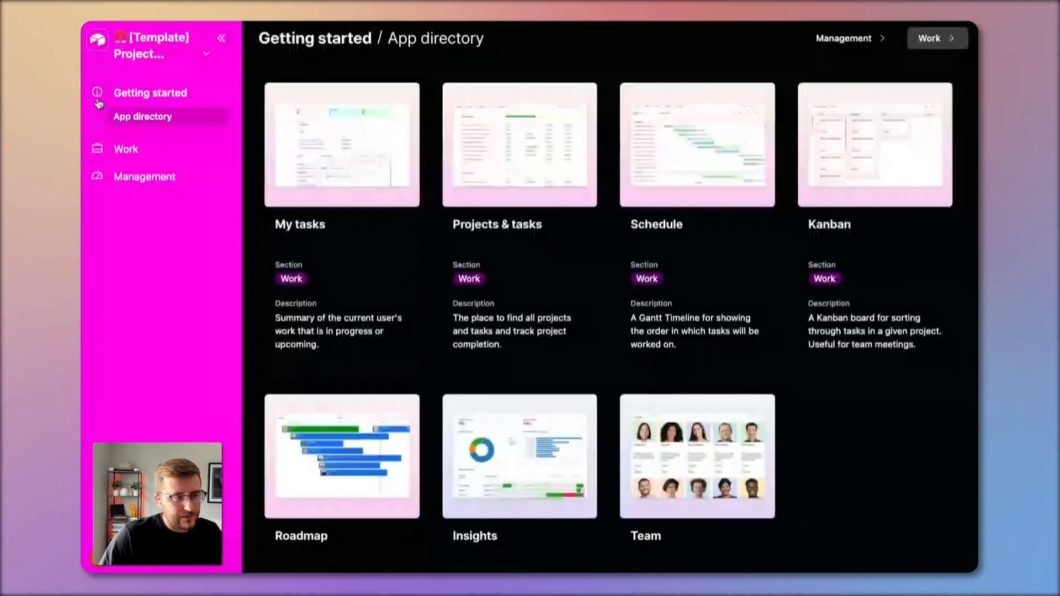
{"action": "left_click", "coordinate": [126, 150]}
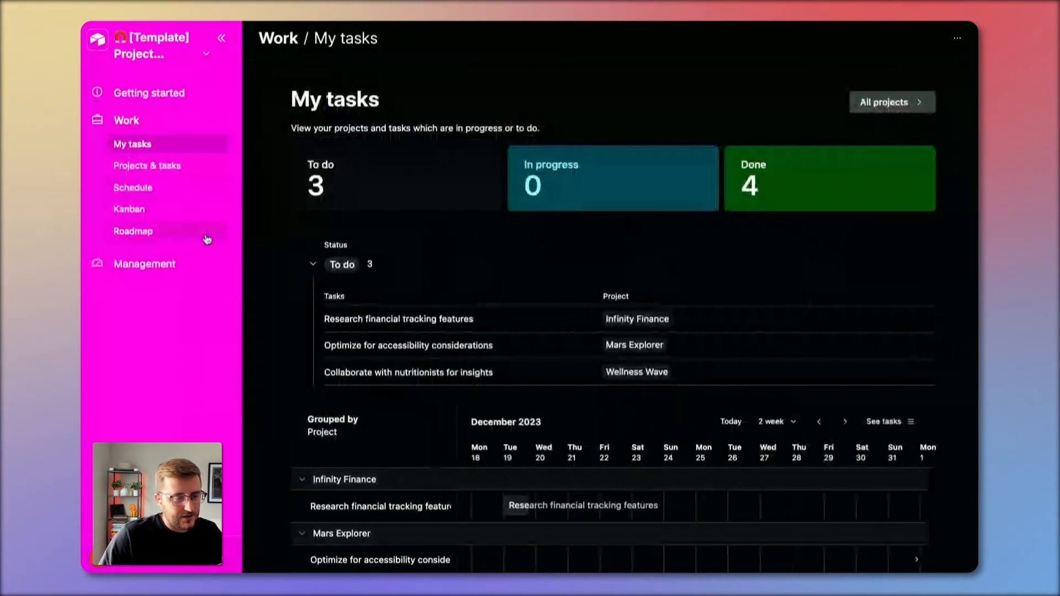
{"action": "left_click", "coordinate": [160, 265]}
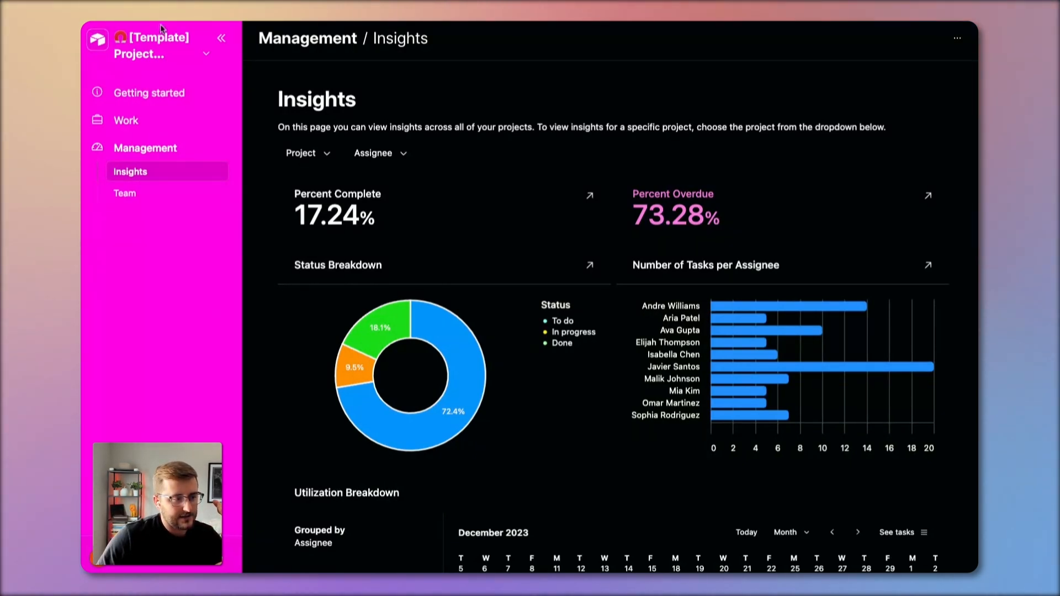
{"action": "left_click", "coordinate": [204, 54]}
{"action": "left_click", "coordinate": [202, 111]}
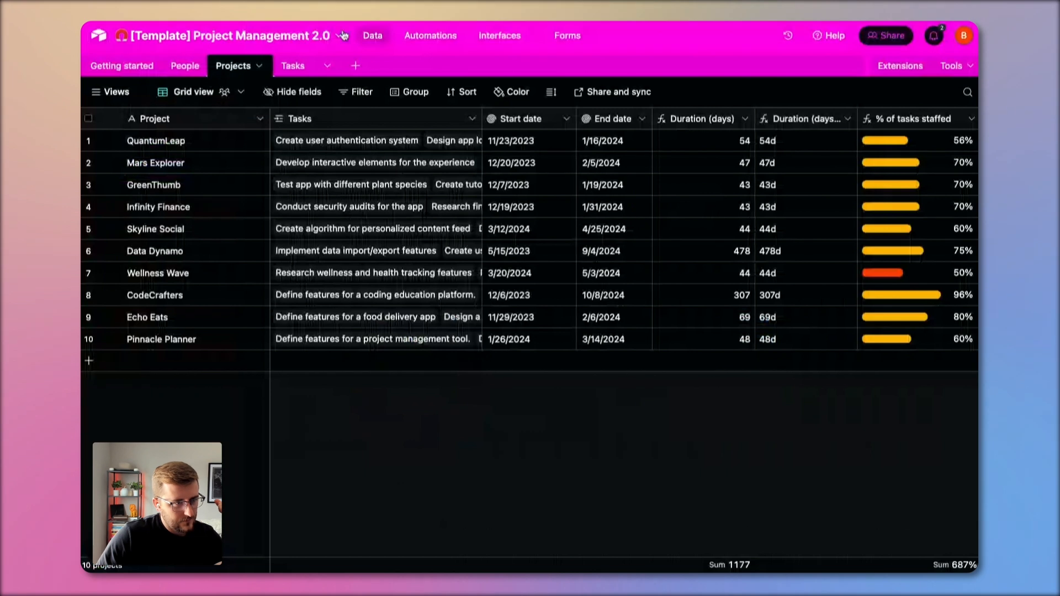
{"action": "left_click", "coordinate": [322, 39]}
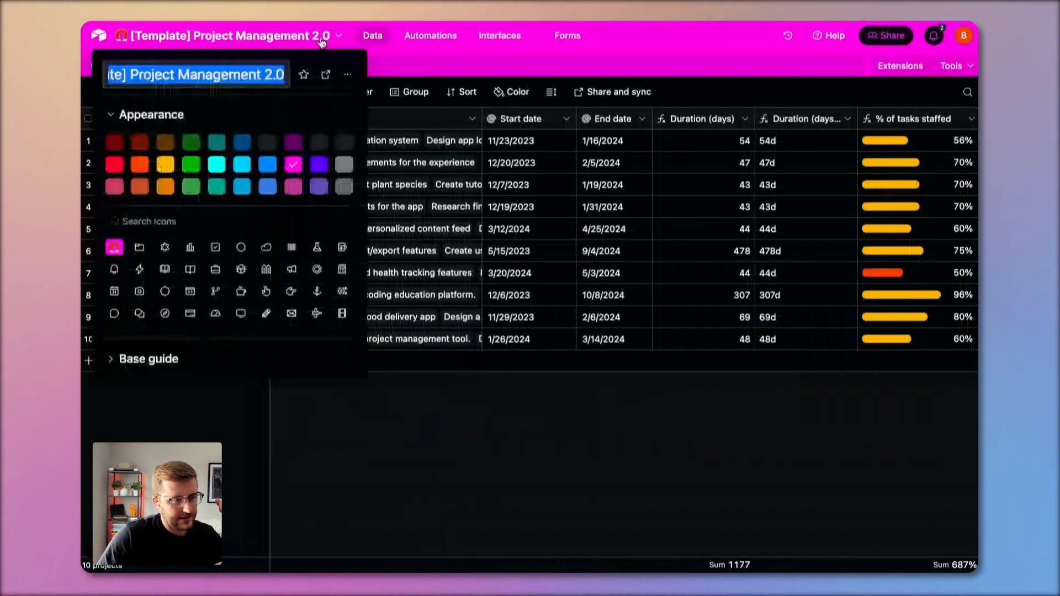
{"action": "left_click", "coordinate": [352, 75]}
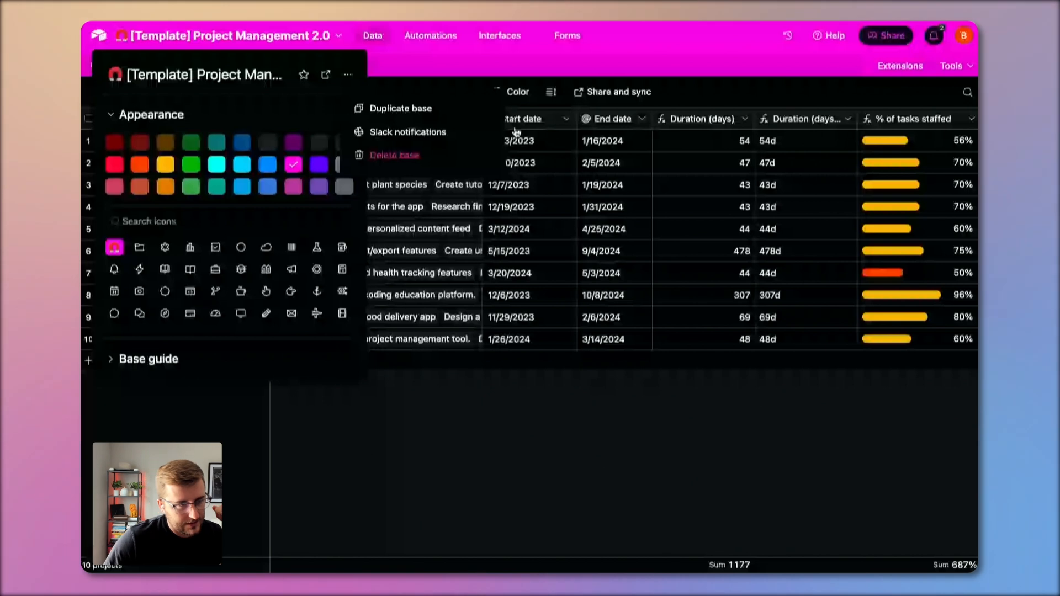
{"action": "left_click", "coordinate": [602, 170]}
{"action": "left_click", "coordinate": [602, 171]}
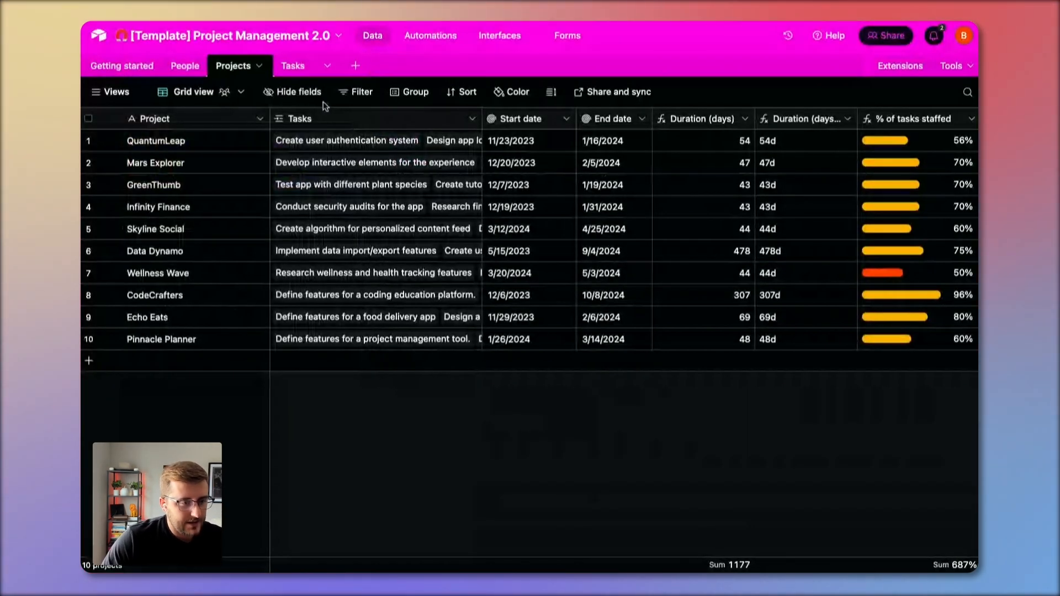
{"action": "right_click", "coordinate": [326, 118]}
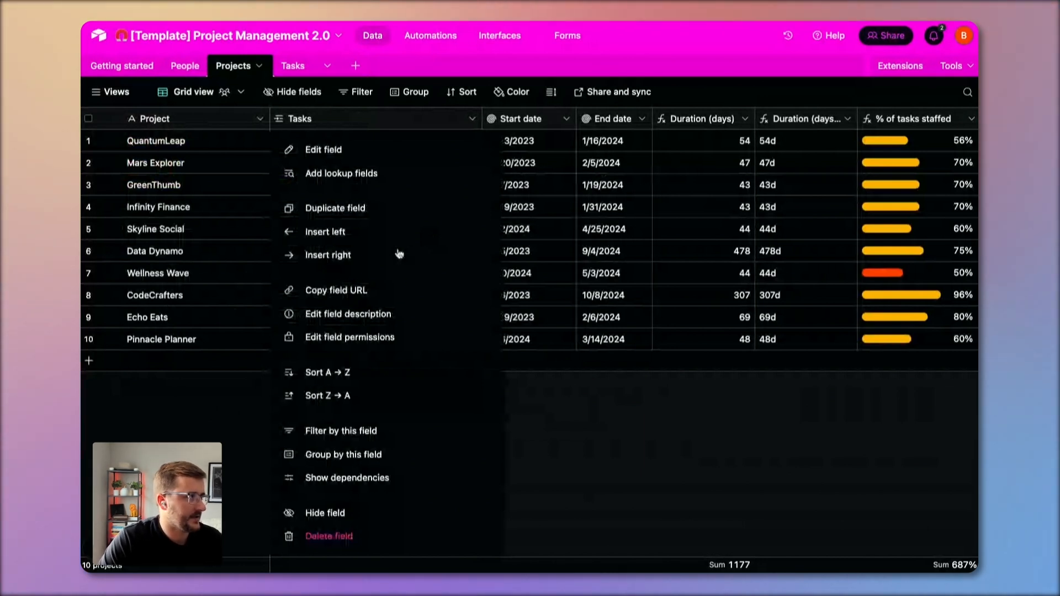
Step: Add a blank table from scratch to the base and name it Templates
{"action": "left_click", "coordinate": [355, 65]}
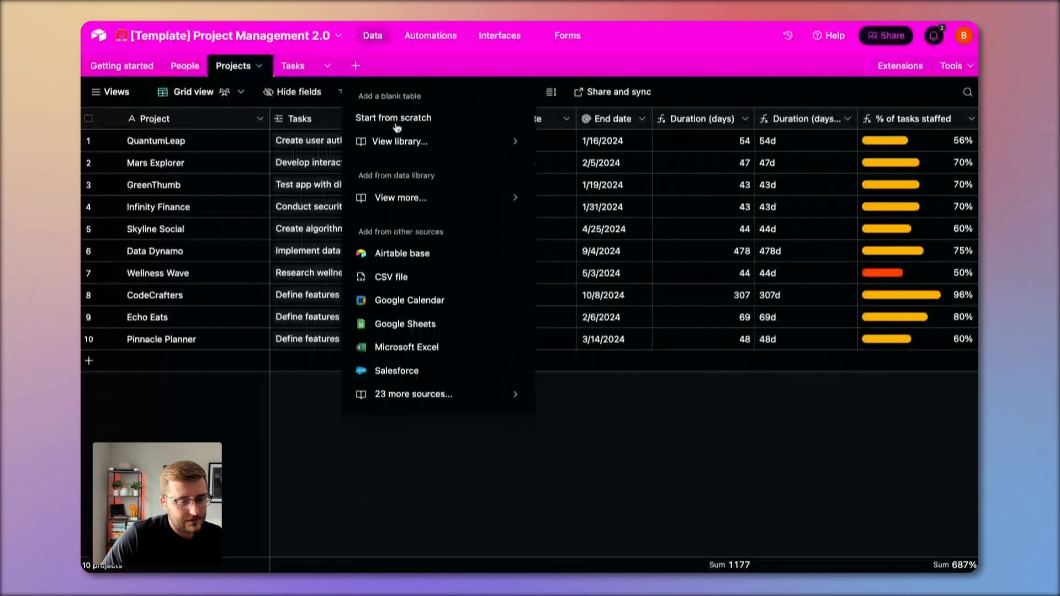
{"action": "left_click", "coordinate": [387, 116]}
{"action": "type", "text": "Temp"}
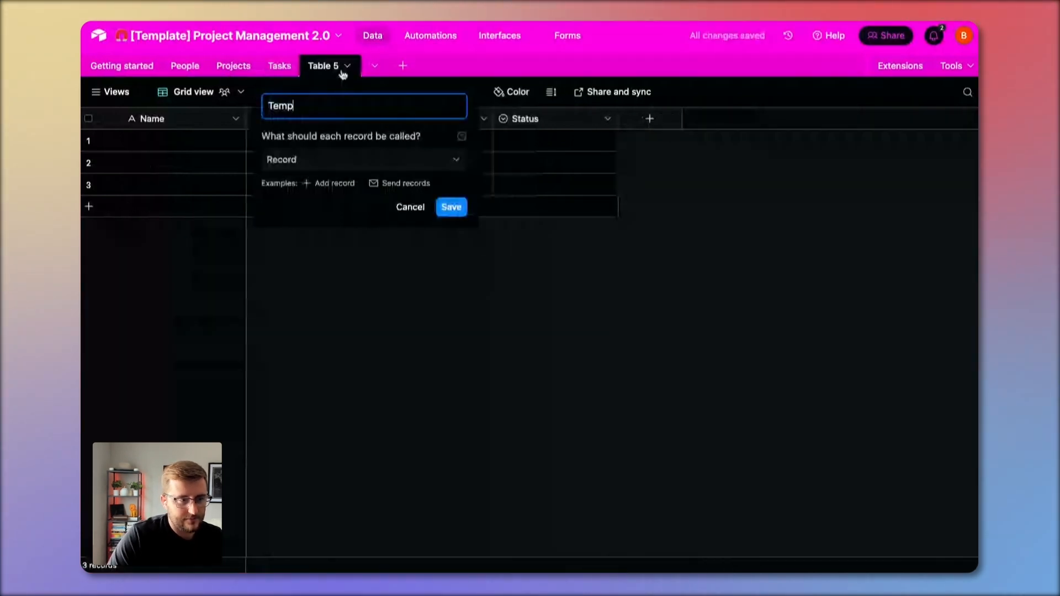
{"action": "type", "text": "lates"}
{"action": "key", "text": "Return"}
Step: Name the three records of the Templates table Small, Medium and Large
{"action": "left_click", "coordinate": [142, 140]}
{"action": "type", "text": "Sm"}
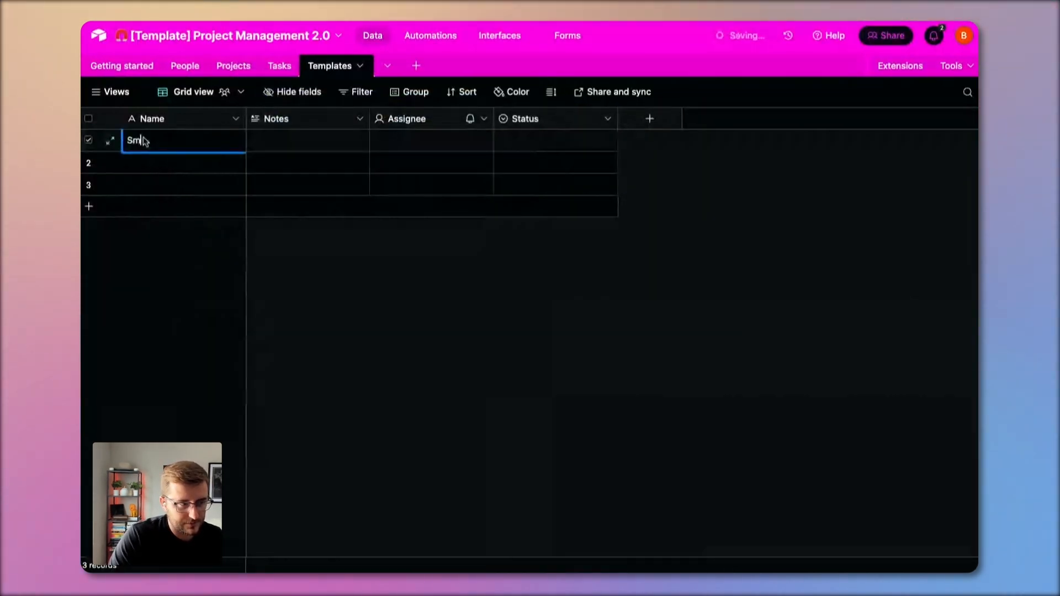
{"action": "type", "text": "all"}
{"action": "key", "text": "Return"}
{"action": "type", "text": "Medium"}
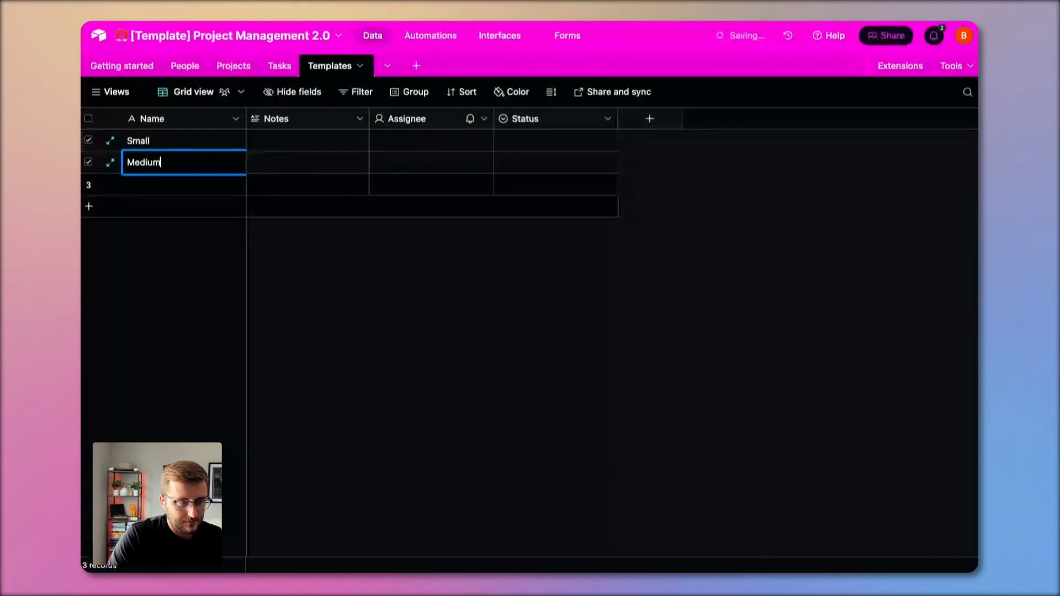
{"action": "key", "text": "Return"}
{"action": "type", "text": "Large"}
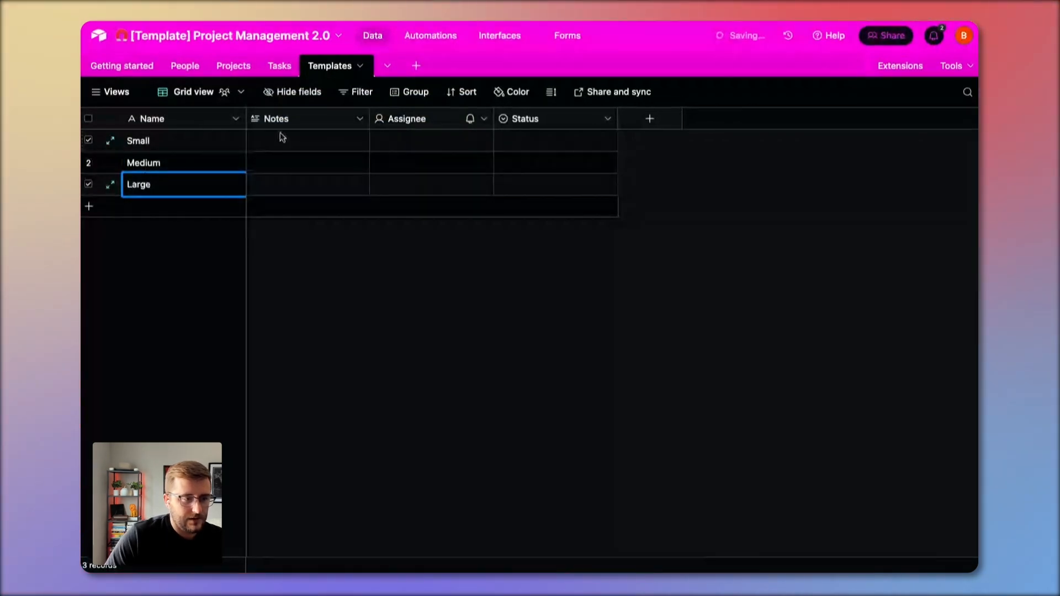
Step: Delete the Notes, Assignee and Status fields from the Templates table
{"action": "left_click", "coordinate": [284, 120]}
{"action": "left_click", "coordinate": [561, 121], "text": "shift"}
{"action": "right_click", "coordinate": [561, 121]}
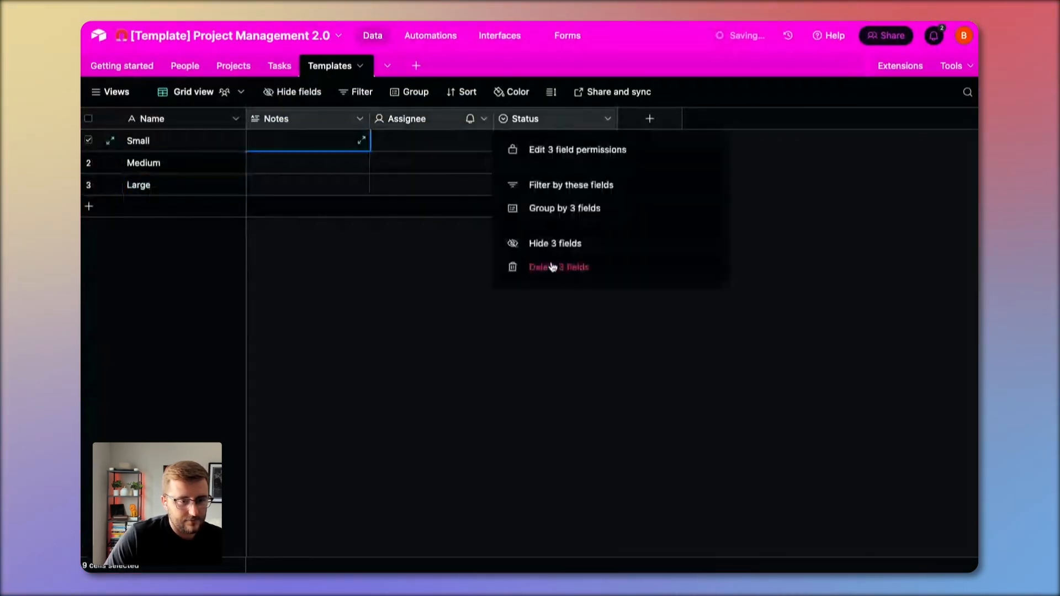
{"action": "key", "text": "Escape"}
Step: Add a linked record field to the Templates table that links to a new table named Task Templates
{"action": "left_click", "coordinate": [278, 118]}
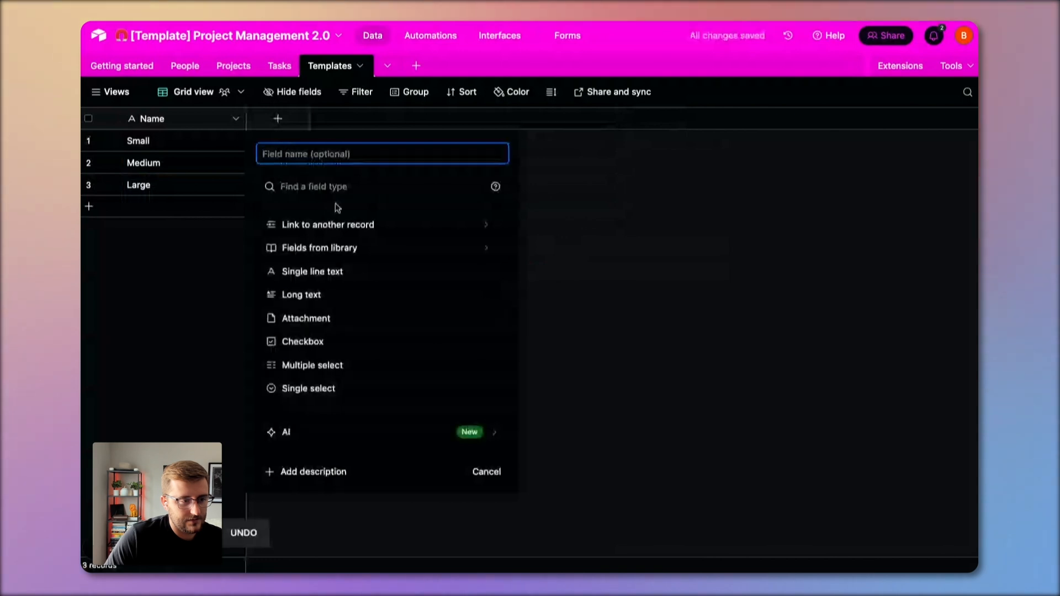
{"action": "left_click", "coordinate": [351, 225]}
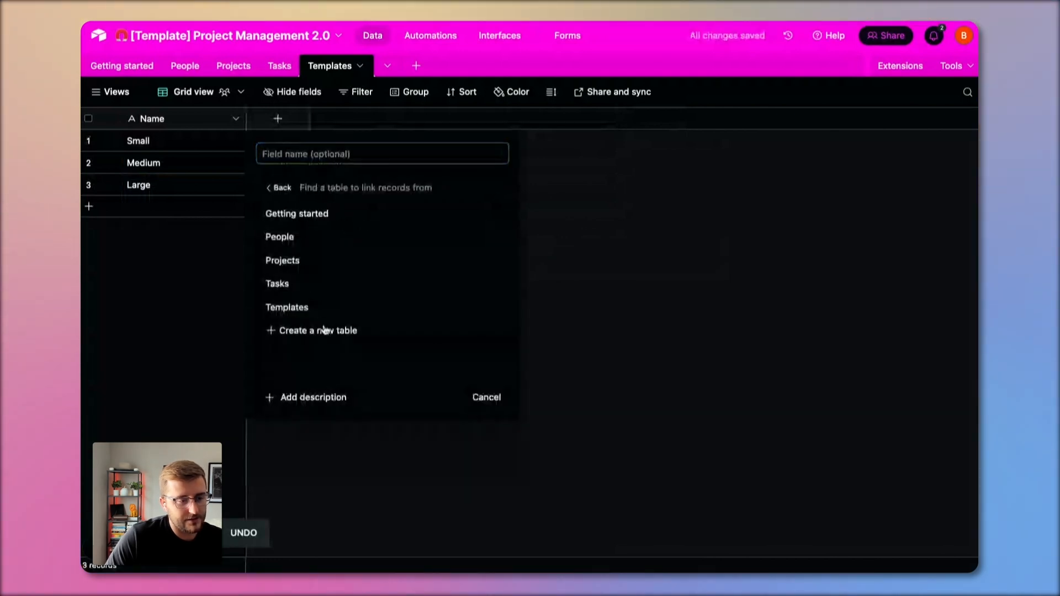
{"action": "left_click", "coordinate": [323, 329]}
{"action": "triple_click", "coordinate": [304, 256]}
{"action": "type", "text": "T"}
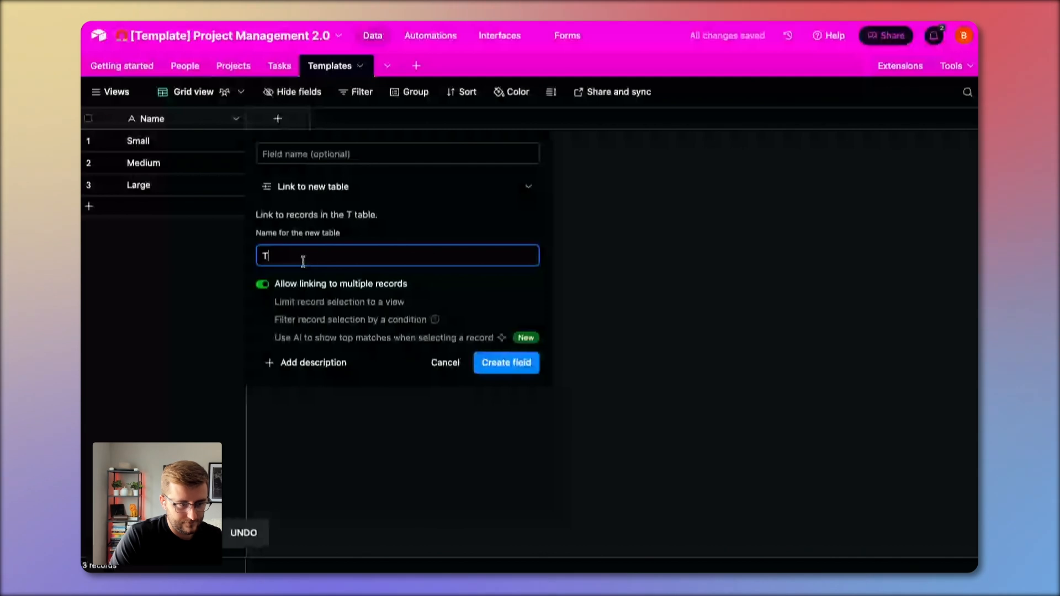
{"action": "type", "text": "ask Templates"}
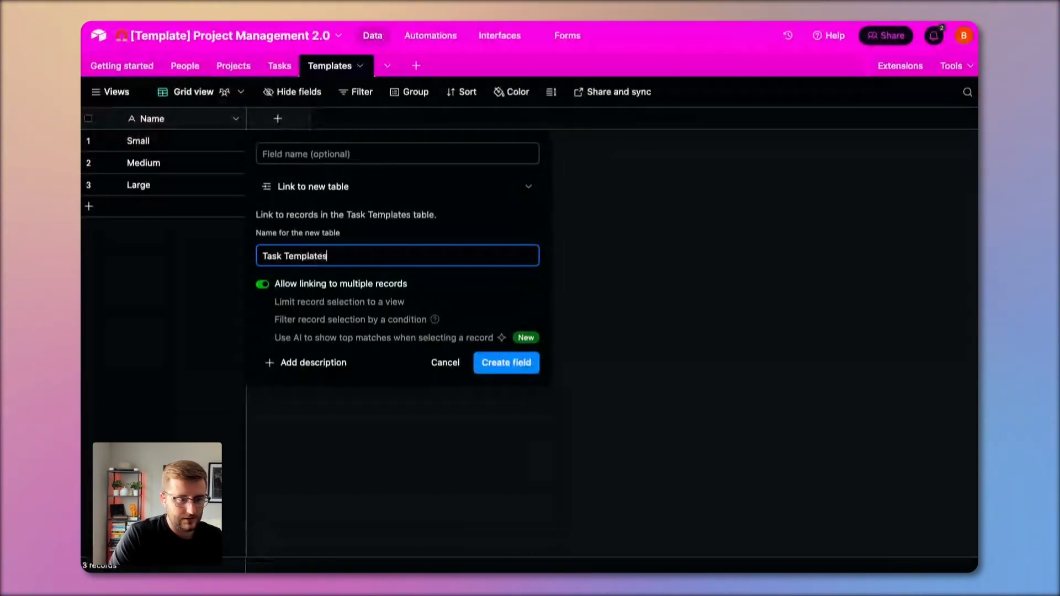
{"action": "left_click", "coordinate": [519, 363]}
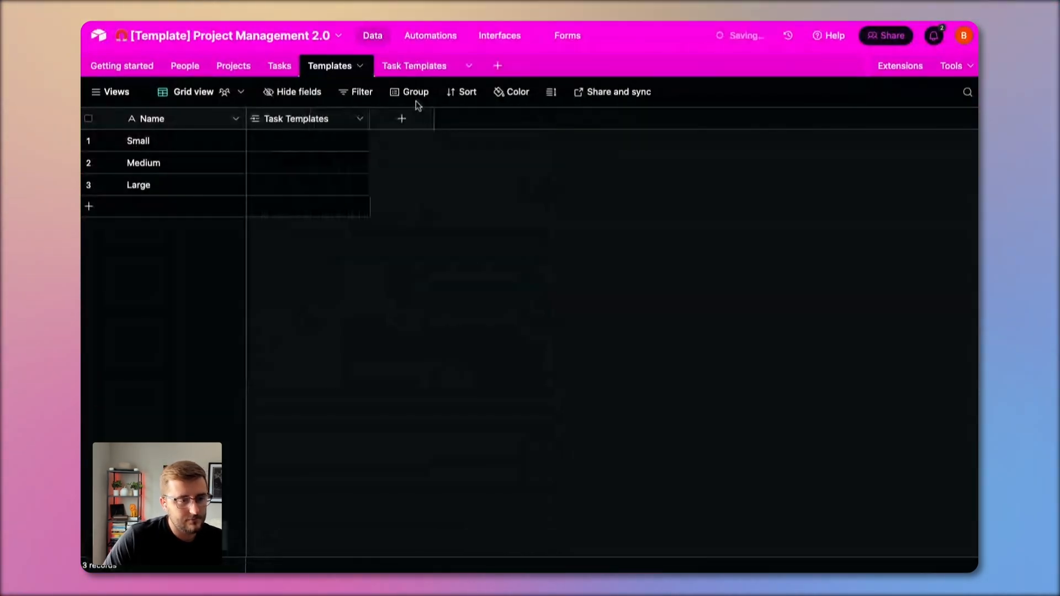
Step: In the Task Templates table, link the first record to the Small template
{"action": "left_click", "coordinate": [412, 70]}
{"action": "left_click", "coordinate": [171, 146]}
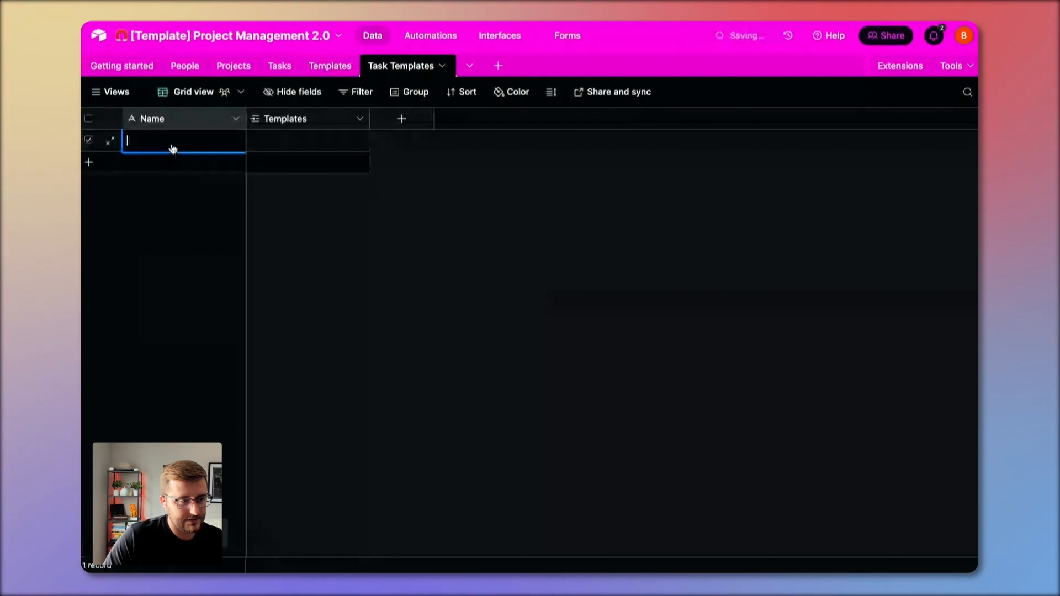
{"action": "left_click", "coordinate": [318, 150]}
{"action": "type", "text": "small"}
{"action": "key", "text": "Return"}
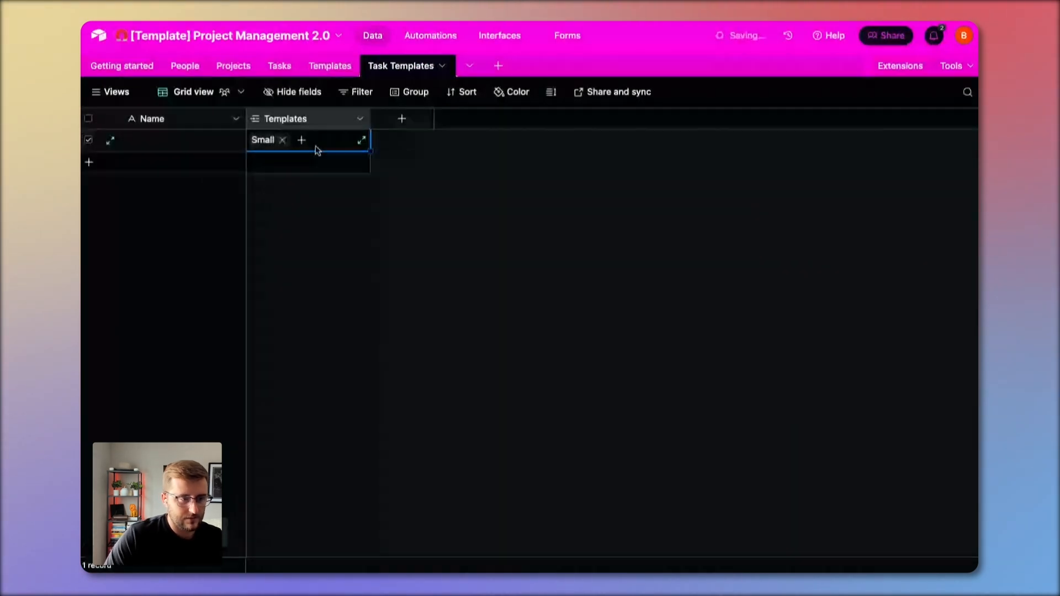
Step: Add two more Task Templates records, linking one to the Medium template and one to Large
{"action": "left_click", "coordinate": [338, 165]}
{"action": "left_click", "coordinate": [257, 164]}
{"action": "left_click", "coordinate": [258, 162]}
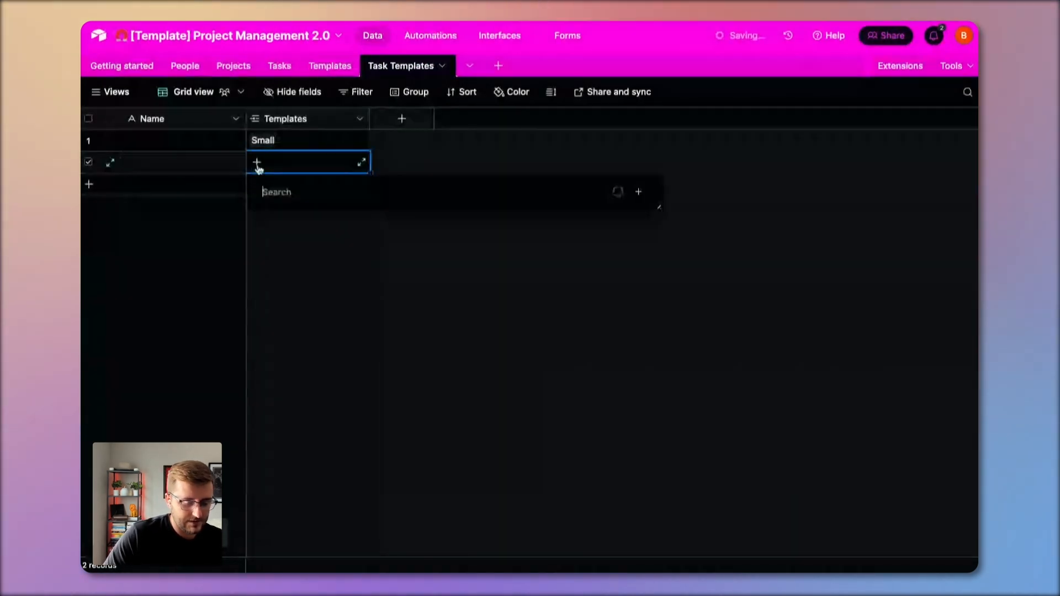
{"action": "type", "text": "me"}
{"action": "key", "text": "Return"}
{"action": "key", "text": "Escape"}
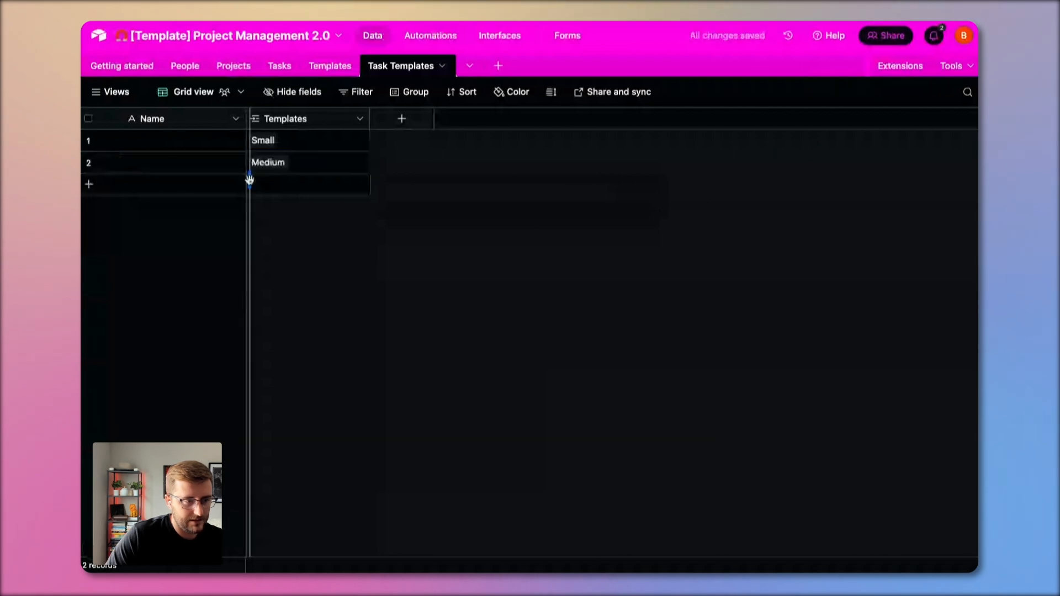
{"action": "left_click", "coordinate": [270, 189]}
{"action": "left_click", "coordinate": [263, 183]}
{"action": "type", "text": "la"}
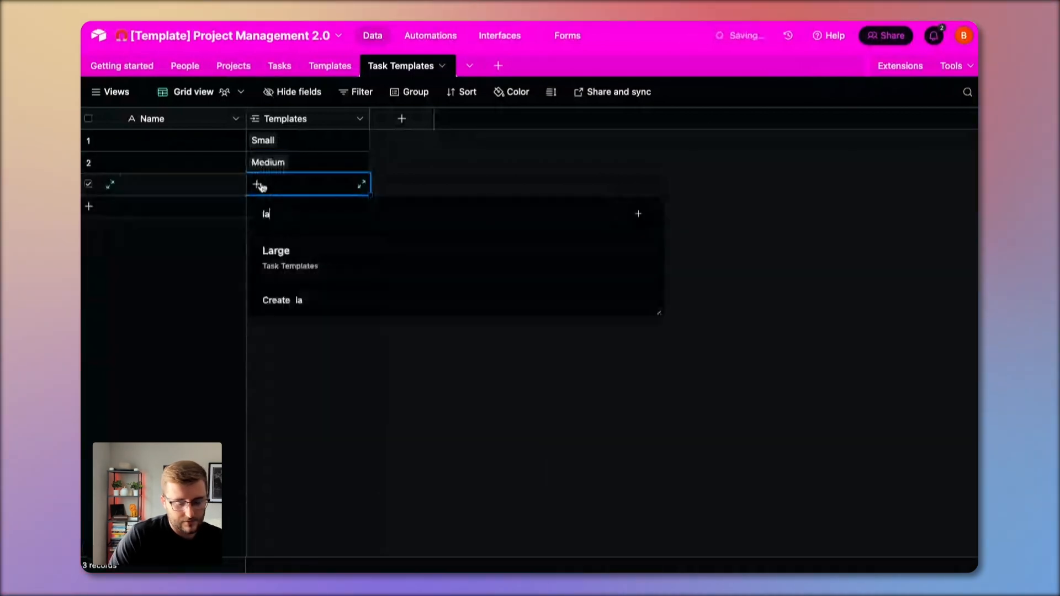
{"action": "key", "text": "Return"}
Step: Group the Task Templates records by the Templates field
{"action": "right_click", "coordinate": [301, 123]}
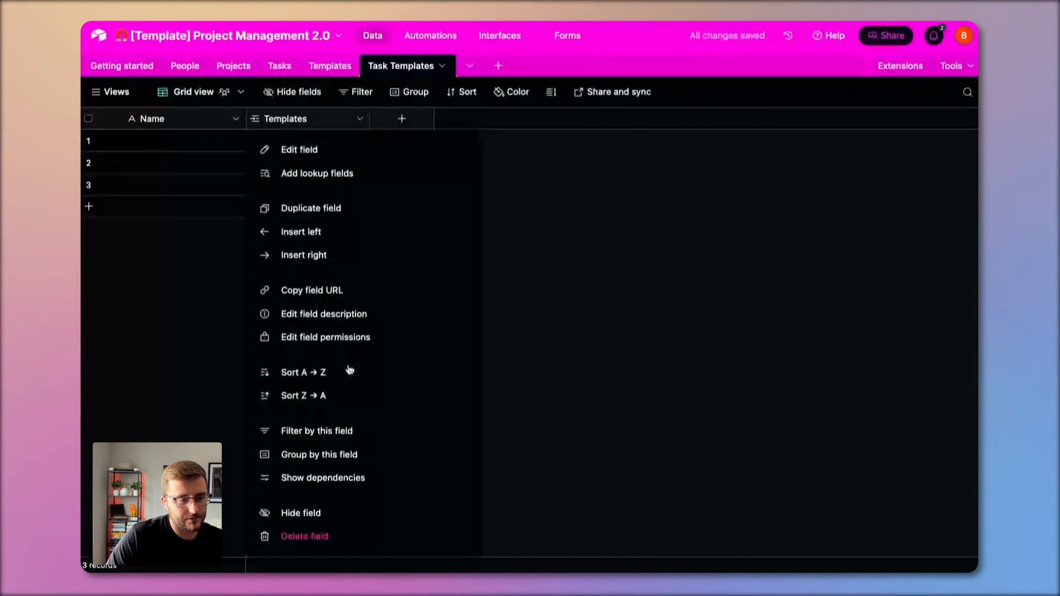
{"action": "left_click", "coordinate": [319, 454]}
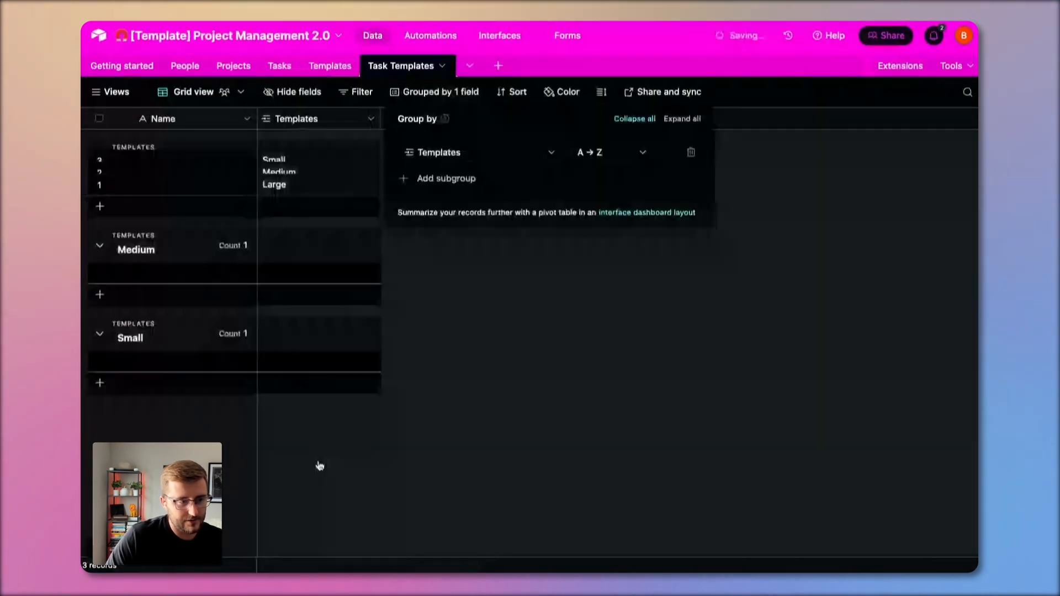
{"action": "left_click", "coordinate": [319, 466]}
Step: Fill the Large group with seven records named Task 1 through Task 7
{"action": "left_click", "coordinate": [179, 178]}
{"action": "type", "text": "Task 1"}
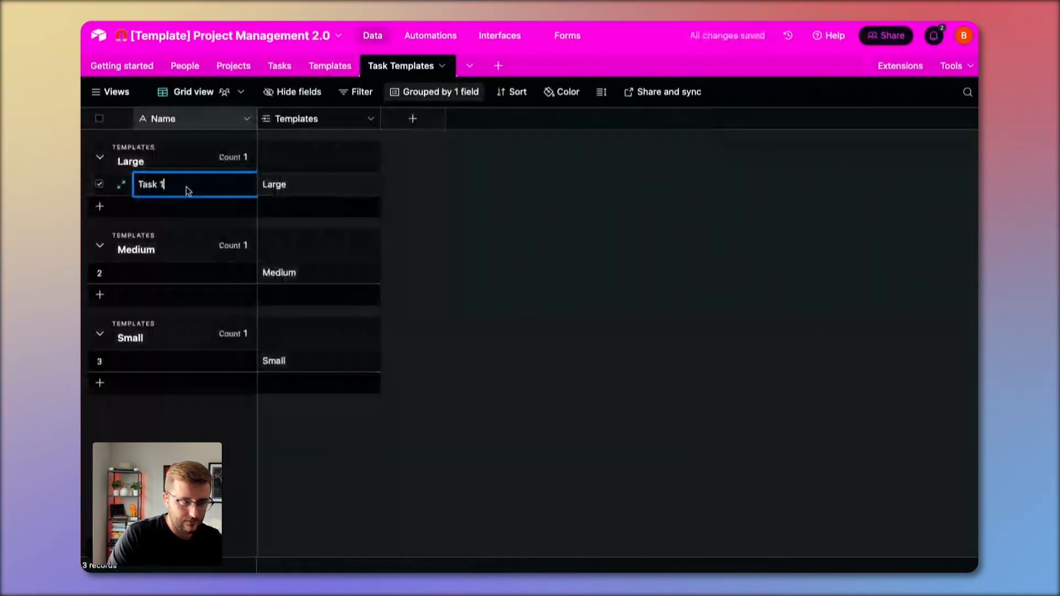
{"action": "key", "text": "shift+Return"}
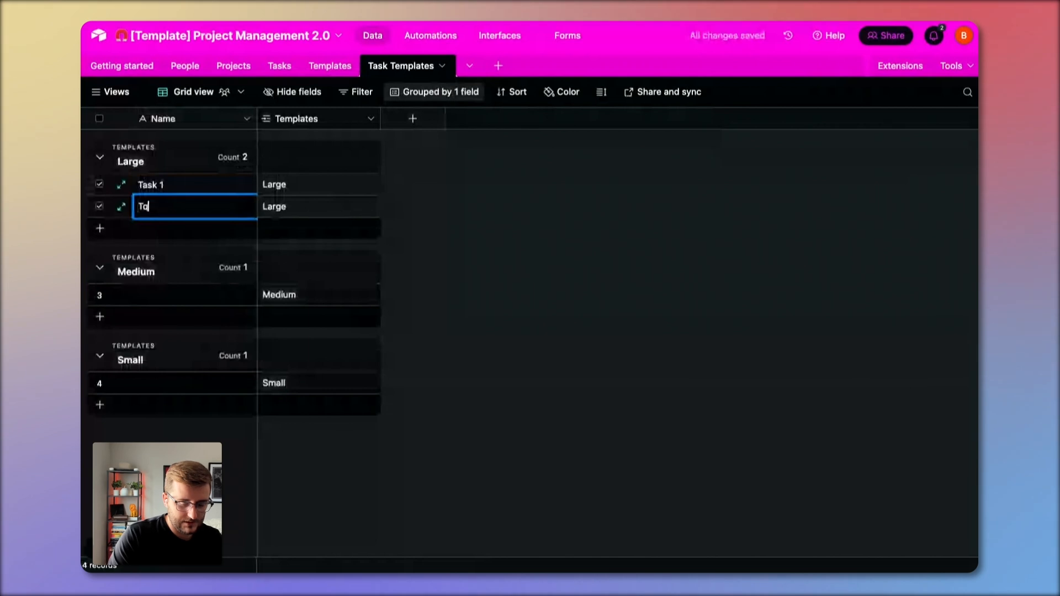
{"action": "type", "text": "Task 2"}
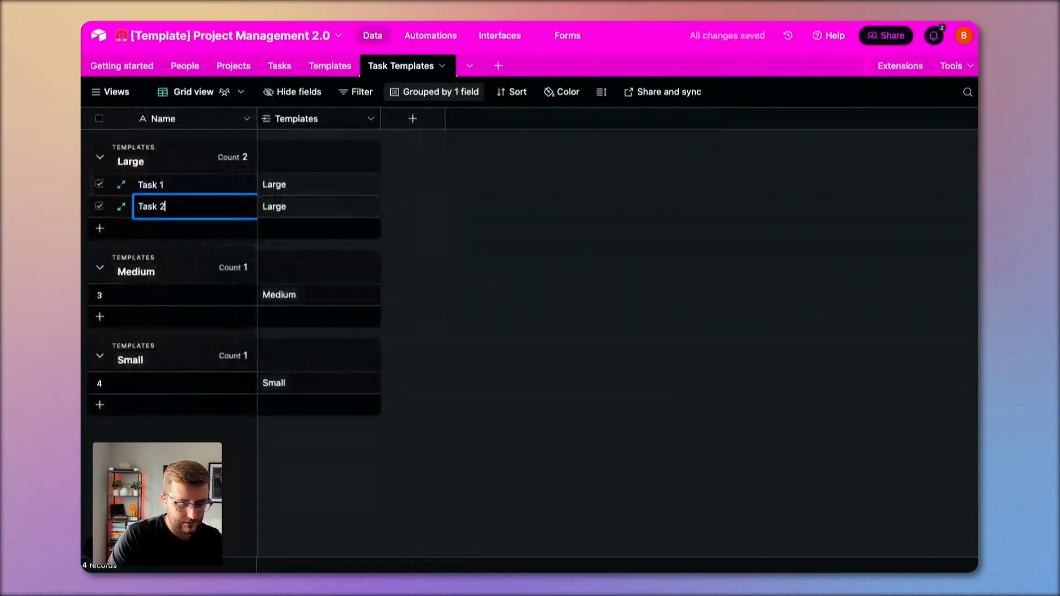
{"action": "key", "text": "shift+Return"}
{"action": "type", "text": "Task 3"}
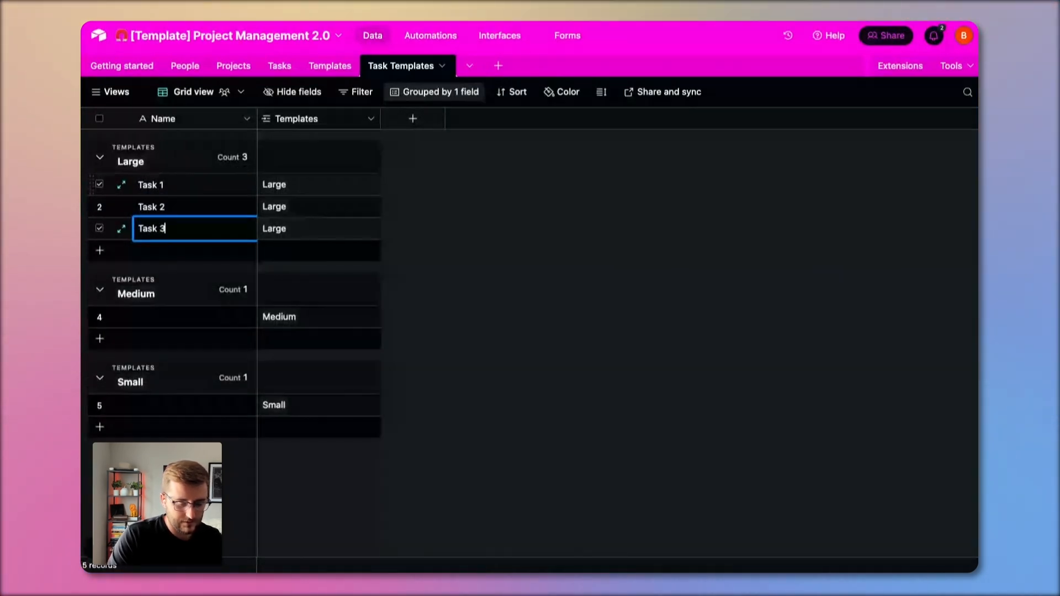
{"action": "key", "text": "shift+Return"}
{"action": "type", "text": "Task 4"}
{"action": "key", "text": "shift+Return"}
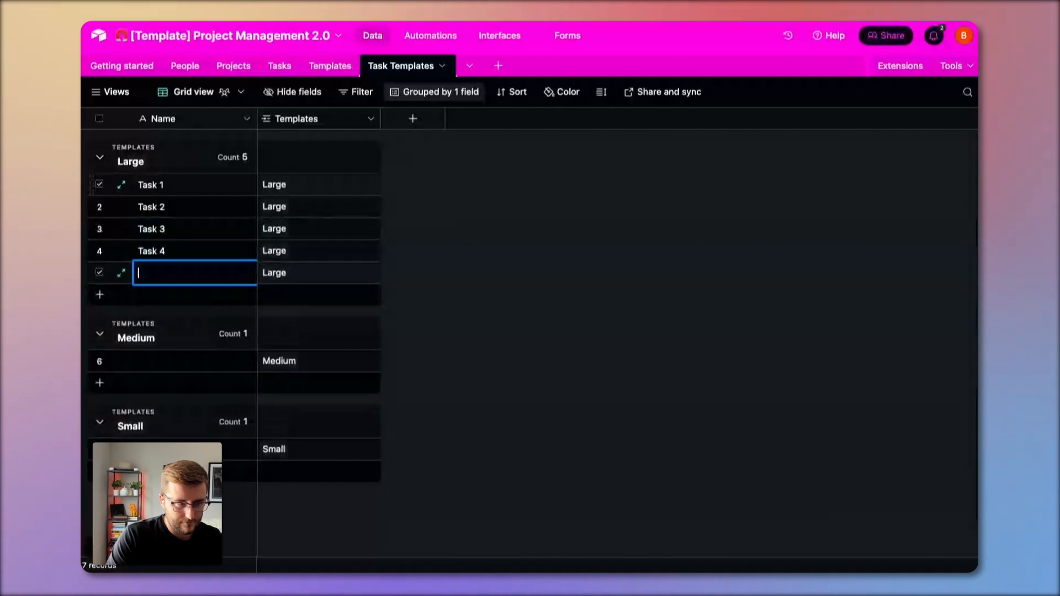
{"action": "type", "text": "Task 5"}
{"action": "key", "text": "shift+Return"}
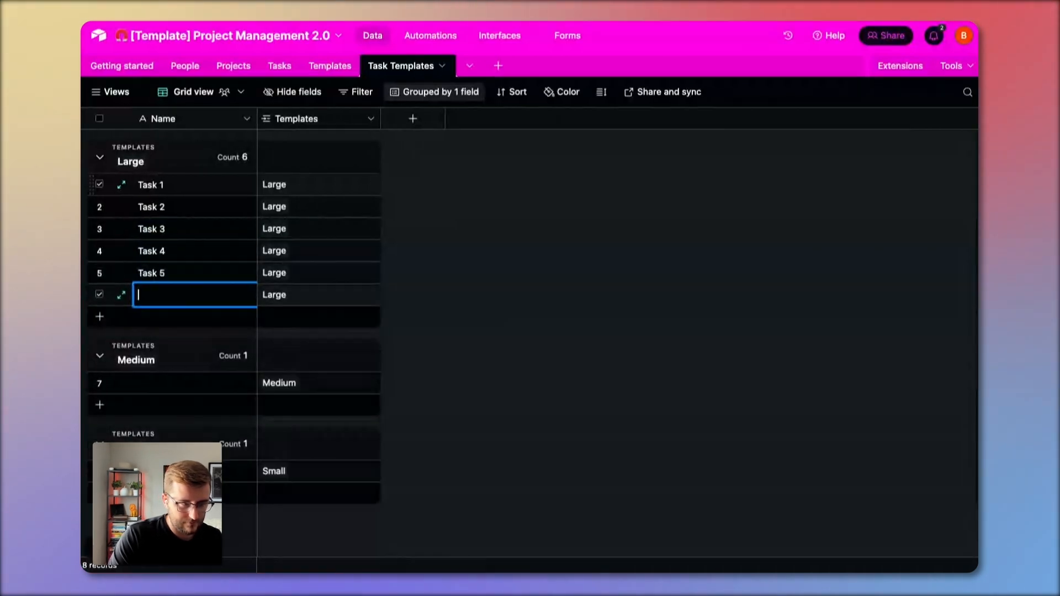
{"action": "type", "text": "Task 6"}
{"action": "key", "text": "shift+Return"}
{"action": "type", "text": "Task"}
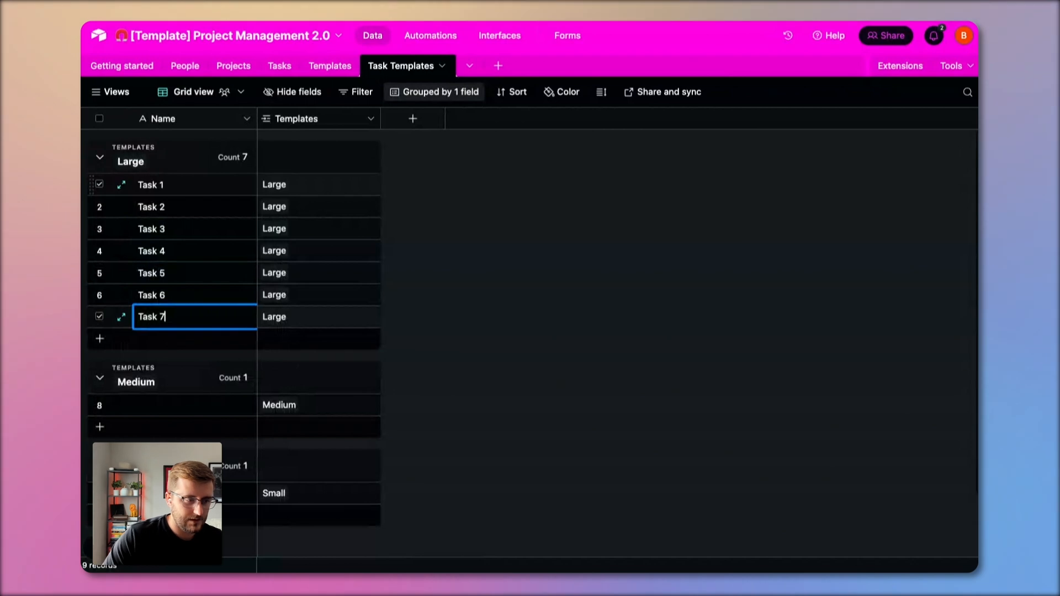
{"action": "key", "text": "Return"}
Step: Copy the seven task names from the Large group into the Medium group, expanding the group to fit them
{"action": "key", "text": "ctrl+shift+Up"}
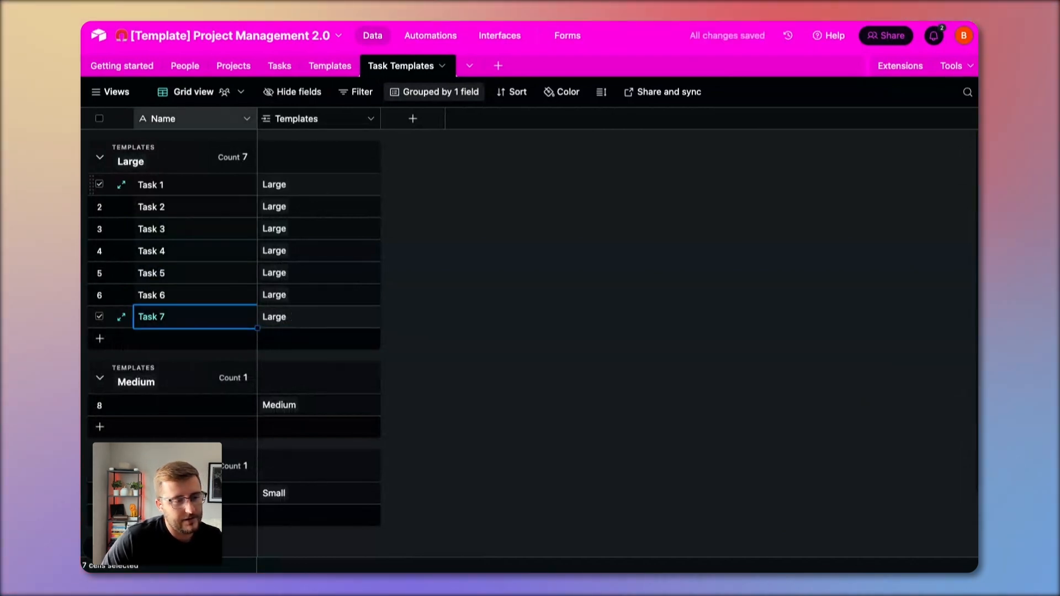
{"action": "left_click", "coordinate": [188, 406]}
{"action": "key", "text": "ctrl+v"}
{"action": "left_click", "coordinate": [658, 354]}
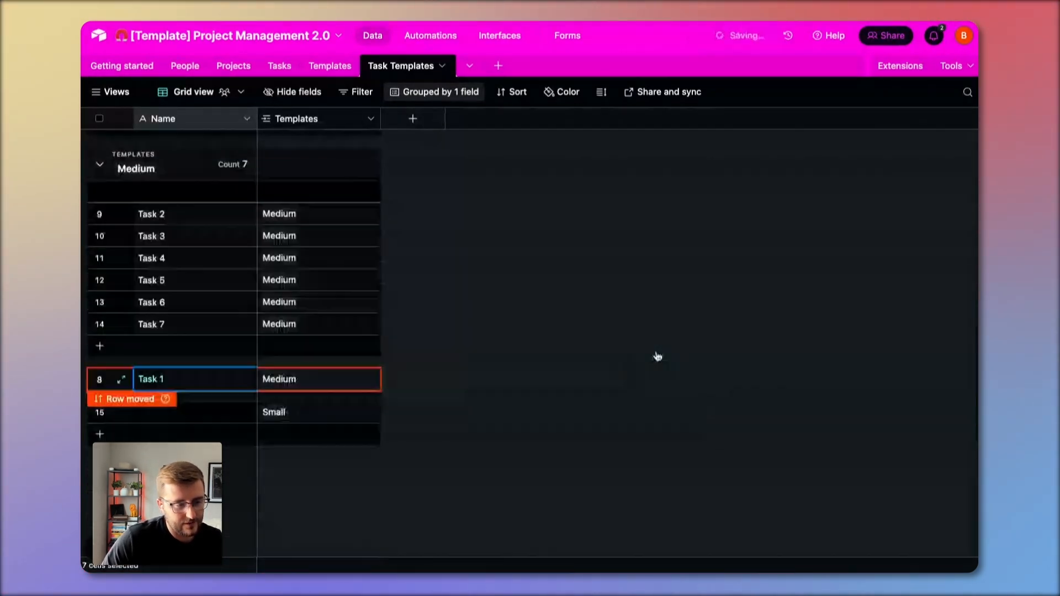
Step: Delete the Task 6 and Task 7 records from the Medium group
{"action": "left_click", "coordinate": [236, 320]}
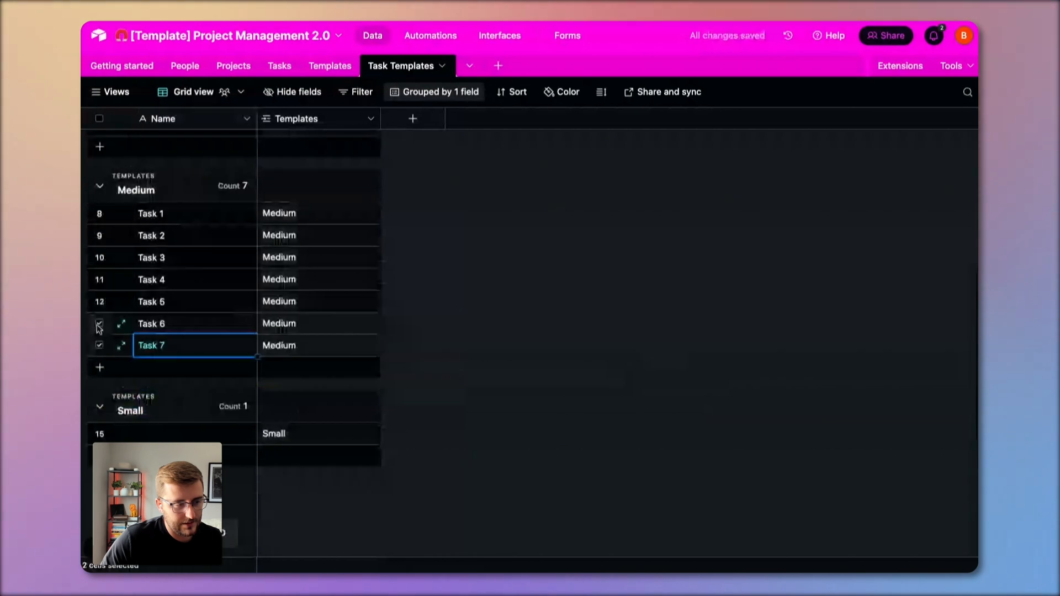
{"action": "left_click", "coordinate": [99, 324]}
{"action": "left_click", "coordinate": [99, 345]}
{"action": "right_click", "coordinate": [103, 342]}
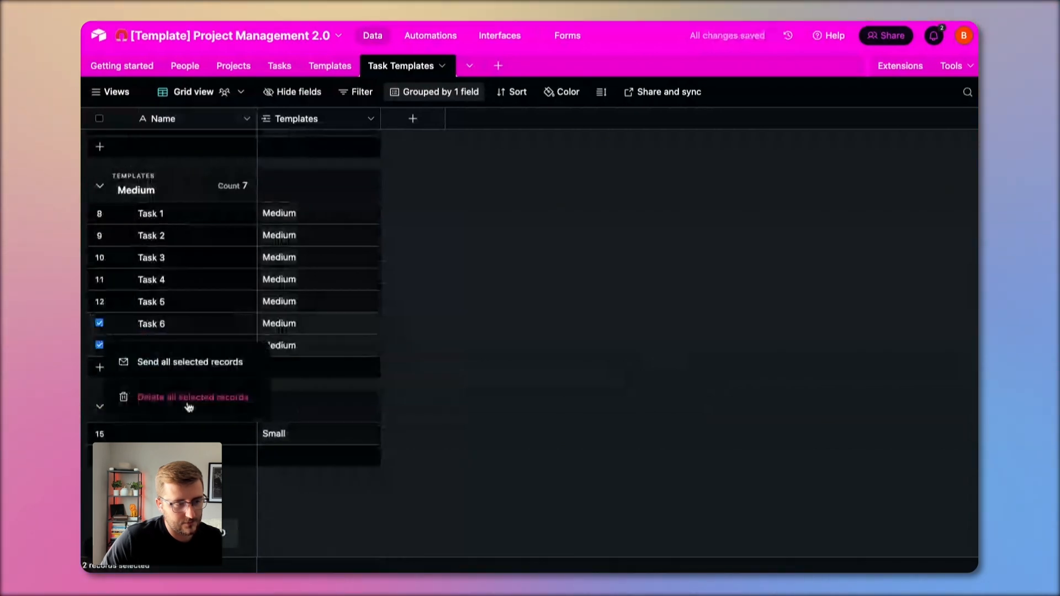
{"action": "left_click", "coordinate": [189, 397]}
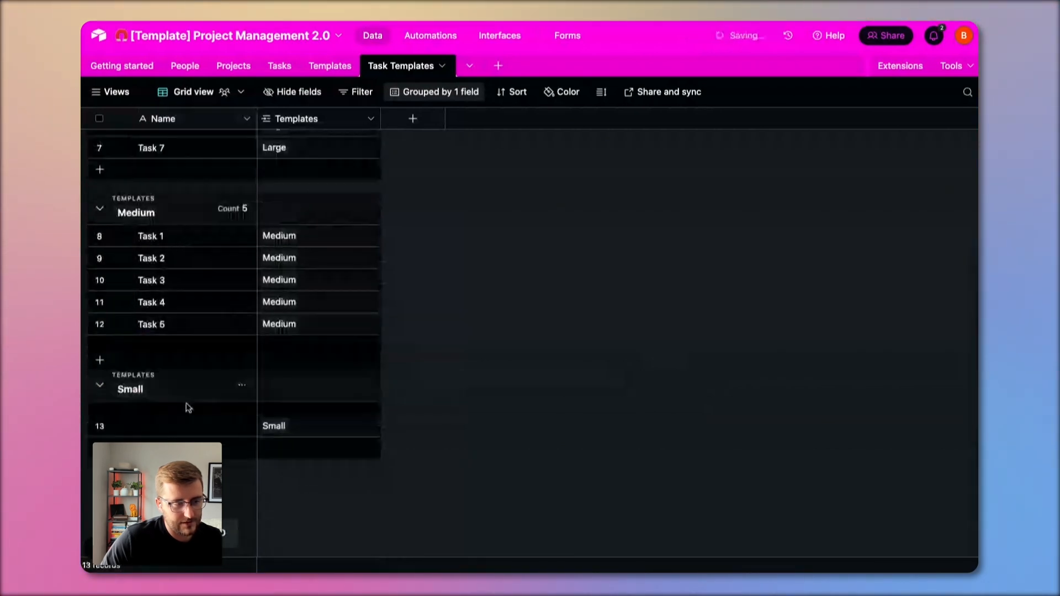
Step: Paste the copied task names into the Small group, expanding the group to fit them
{"action": "left_click", "coordinate": [191, 414]}
{"action": "key", "text": "ctrl+v"}
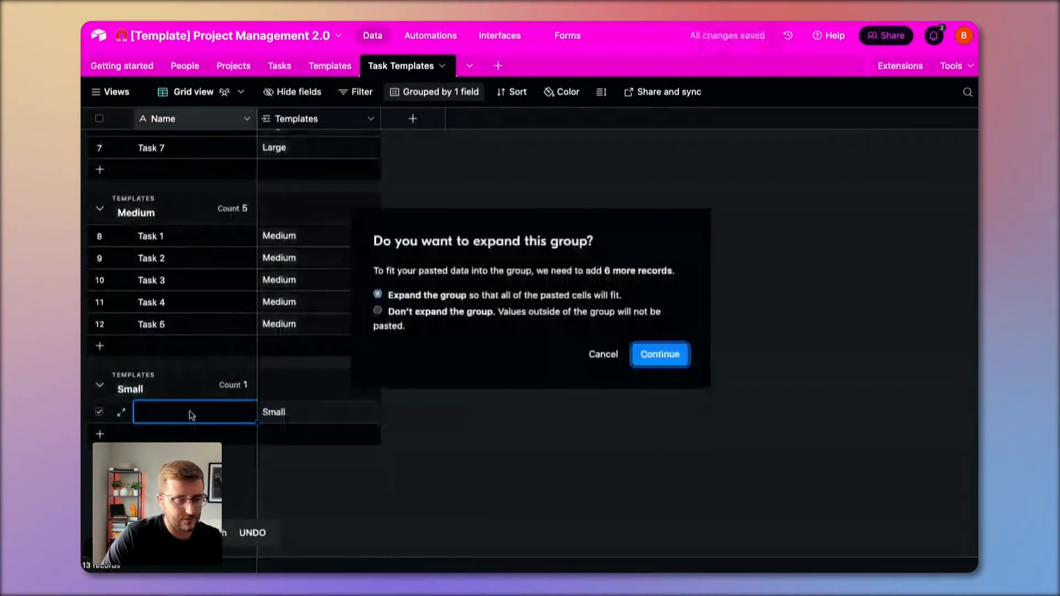
{"action": "left_click", "coordinate": [660, 354]}
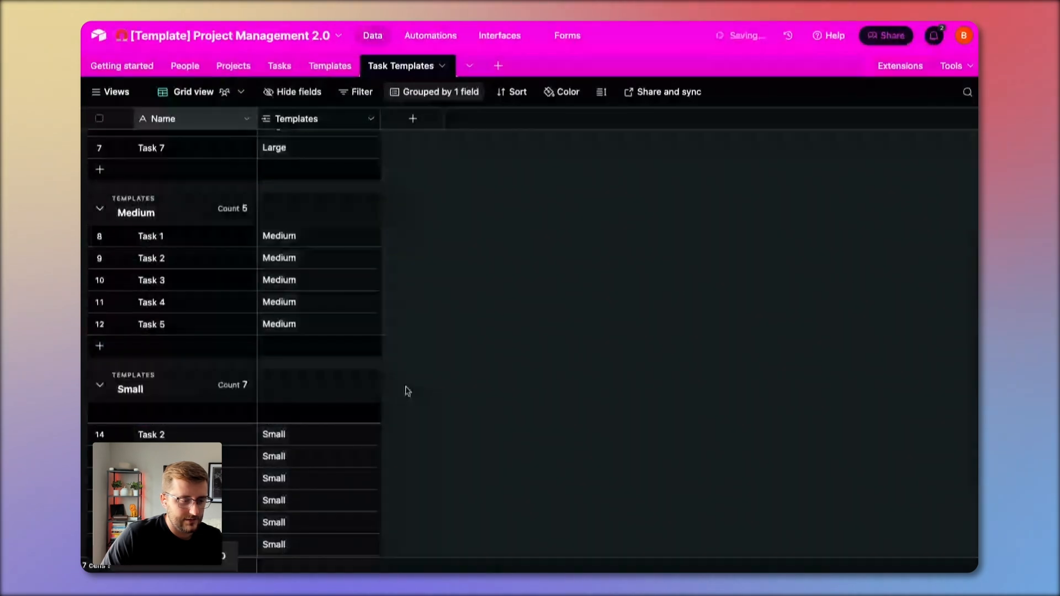
{"action": "scroll", "coordinate": [408, 391], "scroll_direction": "down", "scroll_amount": 2}
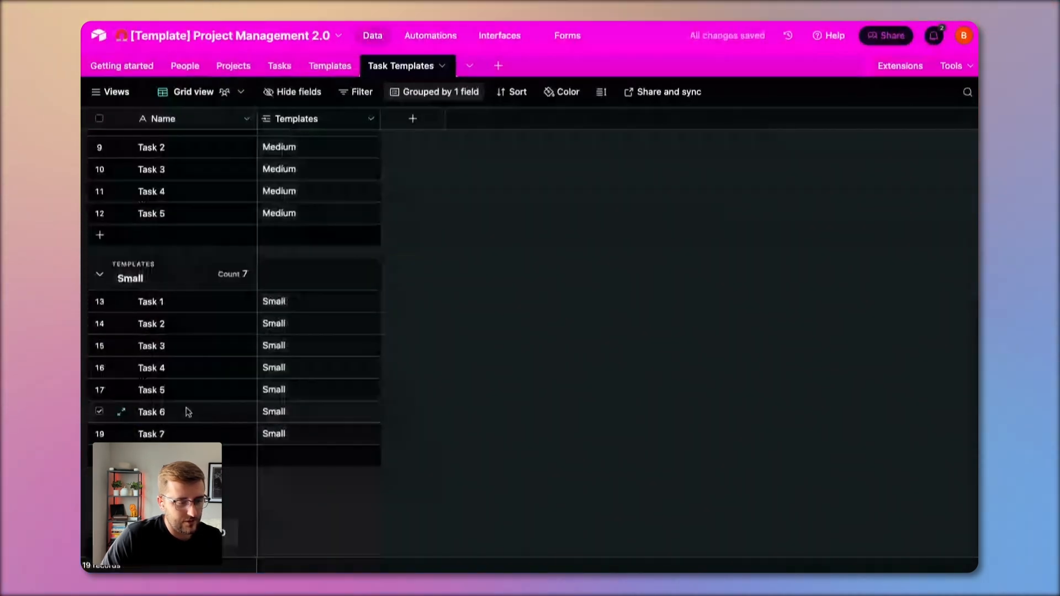
Step: Delete the Task 4 through Task 7 records from the Small group
{"action": "left_click", "coordinate": [98, 369]}
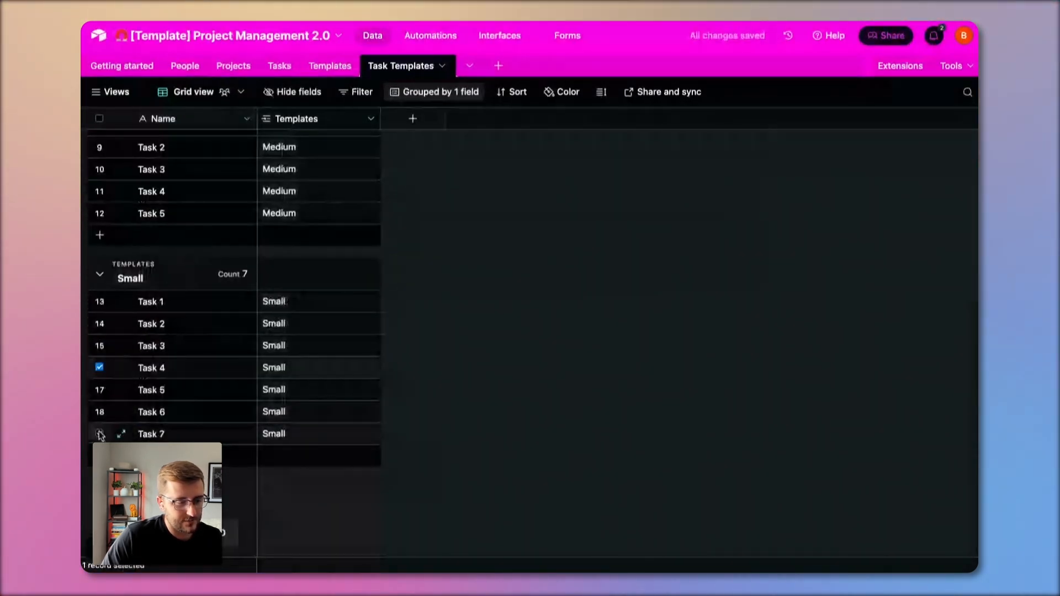
{"action": "left_click", "coordinate": [99, 435], "text": "shift"}
{"action": "right_click", "coordinate": [101, 436]}
{"action": "left_click", "coordinate": [229, 487]}
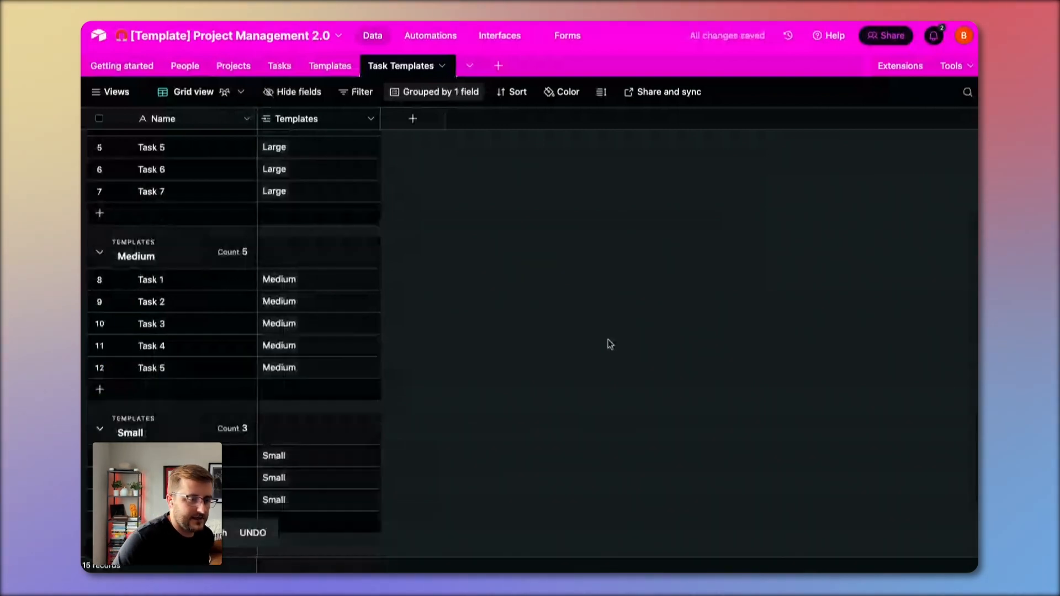
{"action": "scroll", "coordinate": [610, 344], "scroll_direction": "up", "scroll_amount": 2}
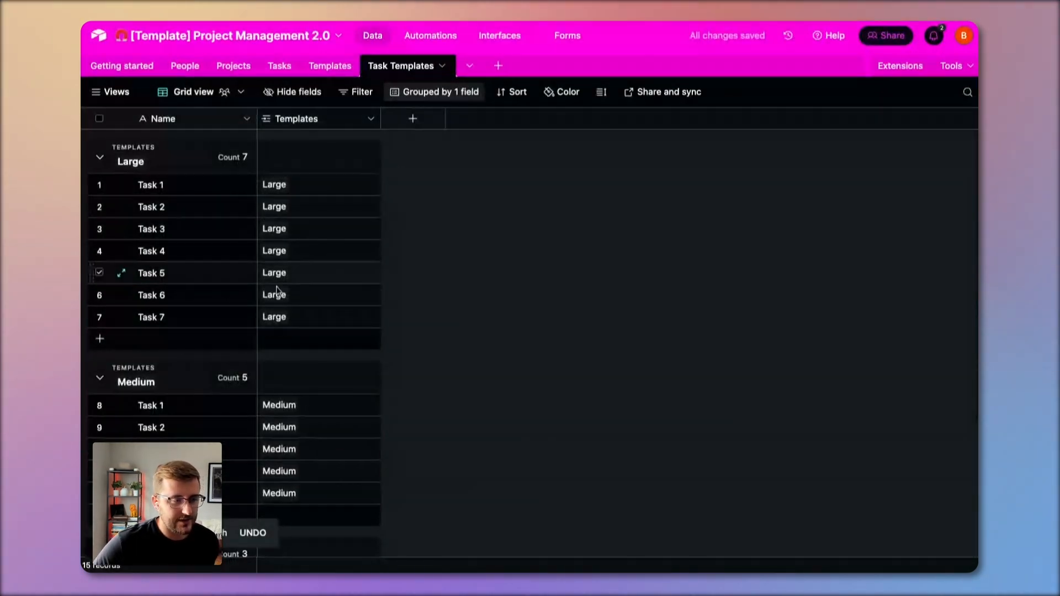
{"action": "scroll", "coordinate": [286, 308], "scroll_direction": "down", "scroll_amount": 3}
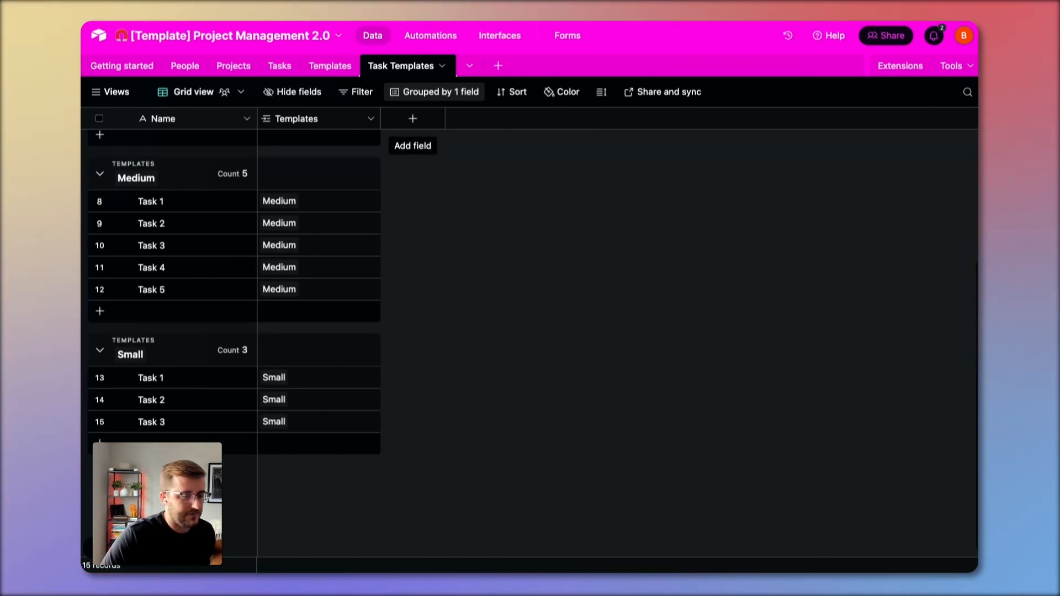
Step: Start a new linked-record field in Task Templates that links to the Task Templates table itself
{"action": "left_click", "coordinate": [412, 118]}
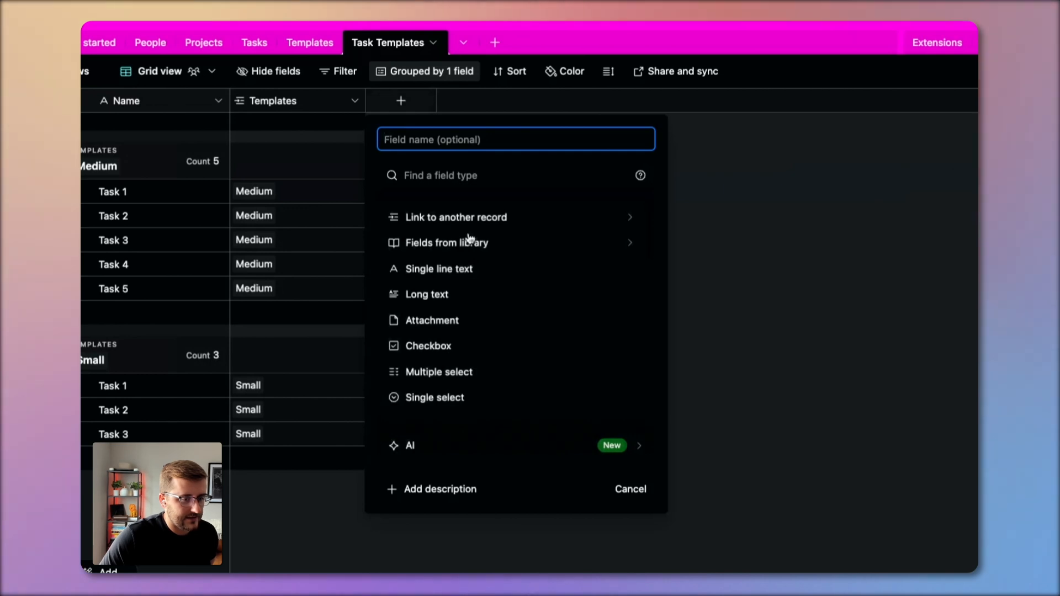
{"action": "left_click", "coordinate": [457, 218]}
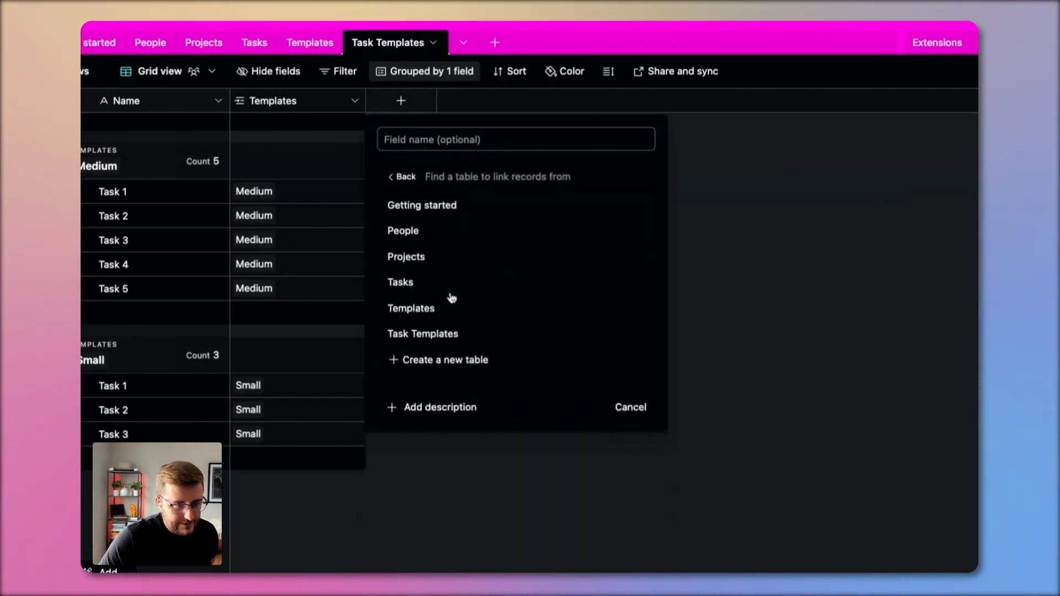
{"action": "left_click", "coordinate": [409, 334]}
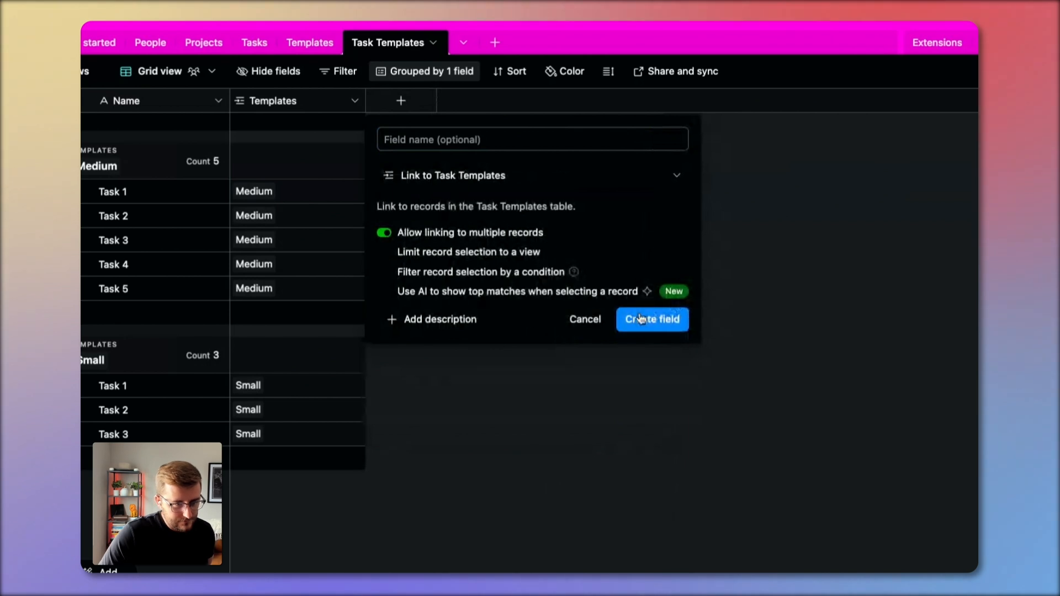
Step: Filter the field's record selection to where Templates has any of the current record's Templates value, and create the field
{"action": "left_click", "coordinate": [503, 273]}
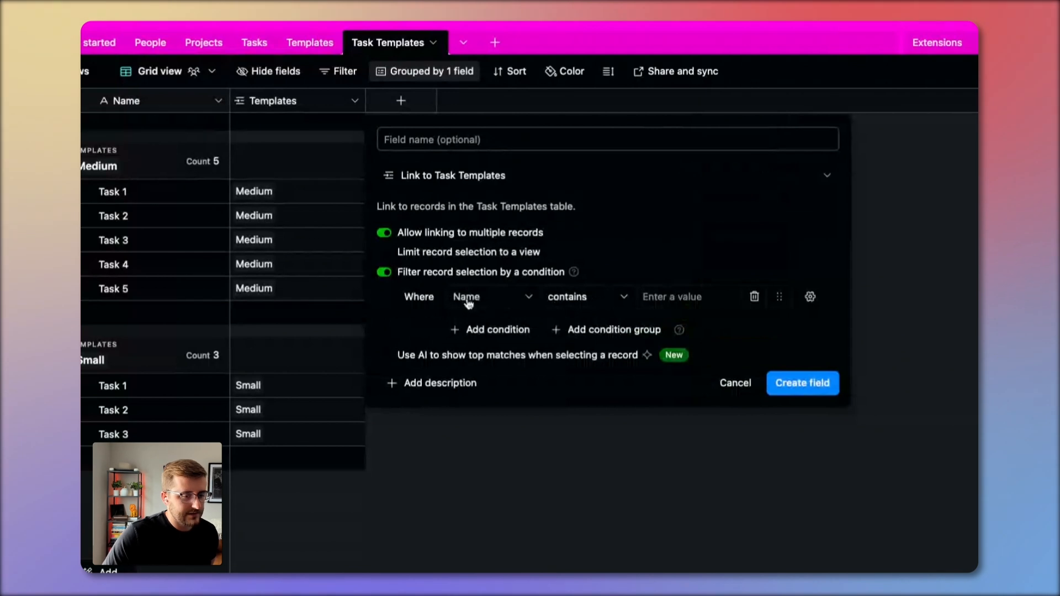
{"action": "left_click", "coordinate": [475, 301]}
{"action": "left_click", "coordinate": [544, 420]}
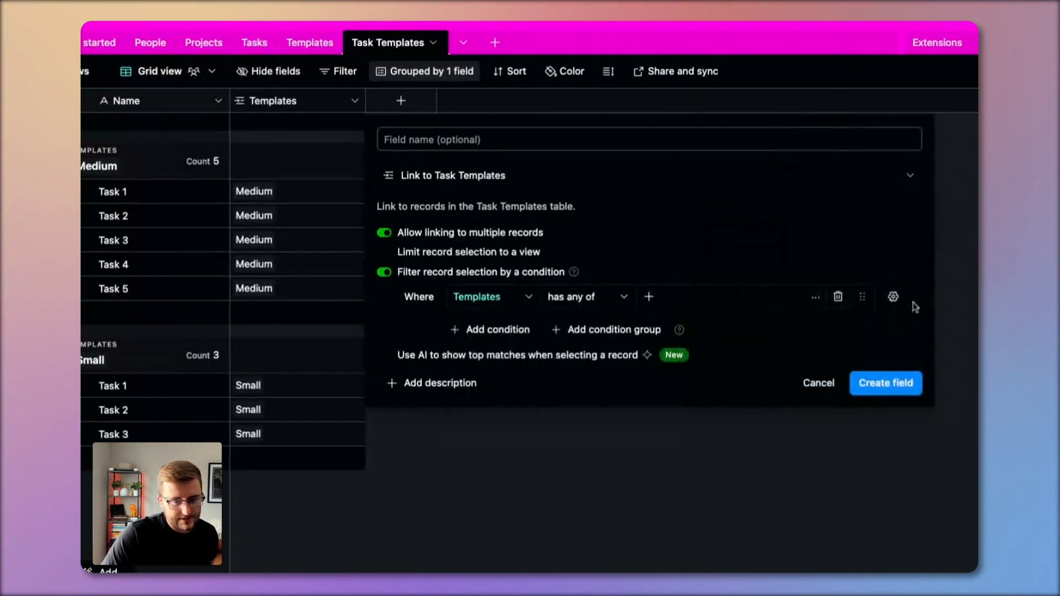
{"action": "left_click", "coordinate": [893, 296]}
{"action": "left_click", "coordinate": [863, 388]}
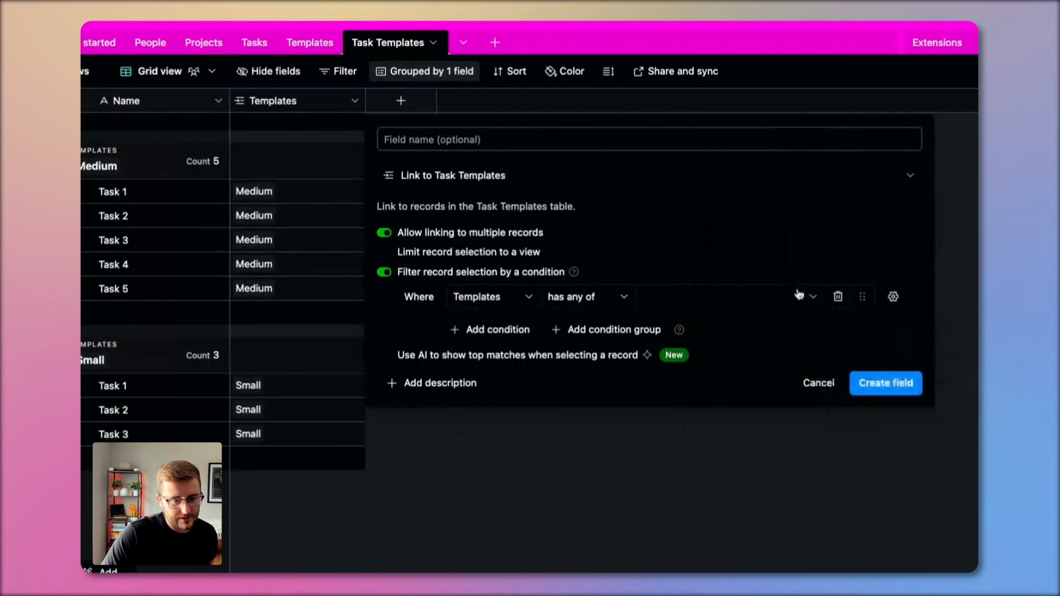
{"action": "left_click", "coordinate": [799, 295]}
{"action": "left_click", "coordinate": [691, 390]}
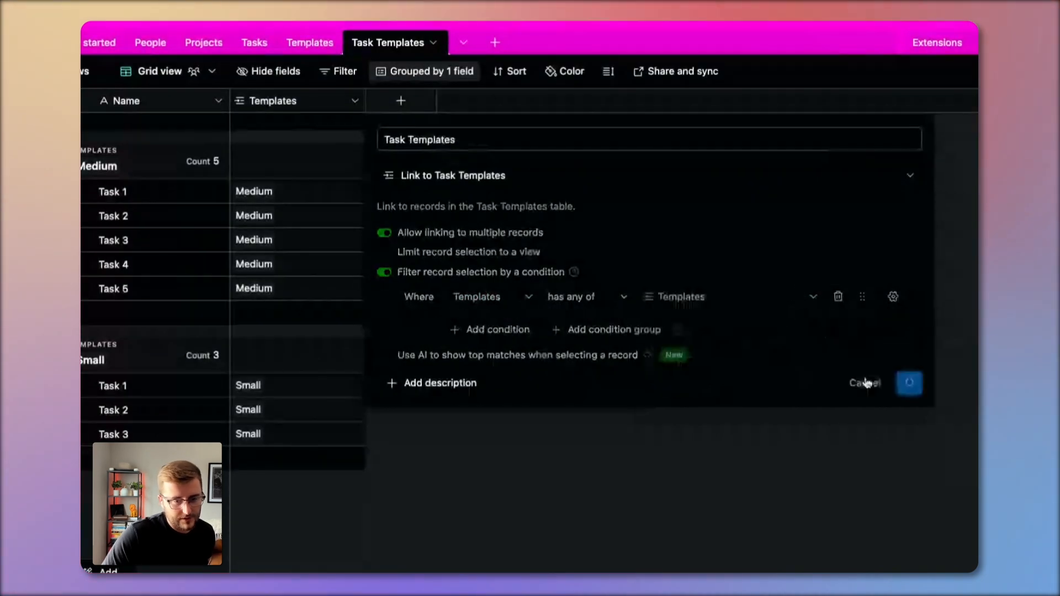
{"action": "left_click", "coordinate": [906, 381]}
Step: Check which records the new Task Templates field offers for linking on the Medium group's Task 1
{"action": "left_click", "coordinate": [380, 205]}
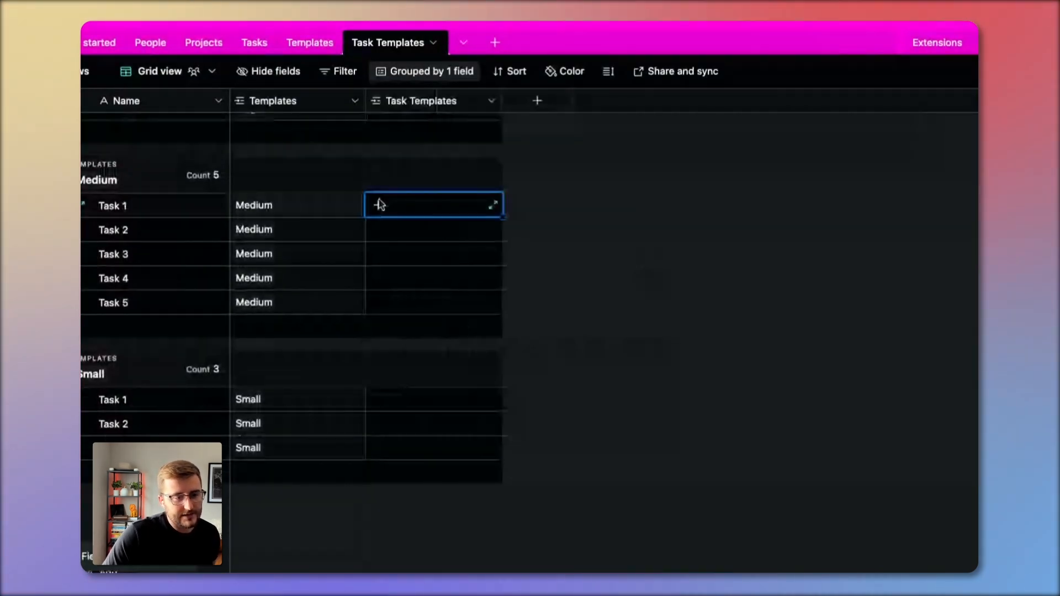
{"action": "left_click", "coordinate": [379, 205]}
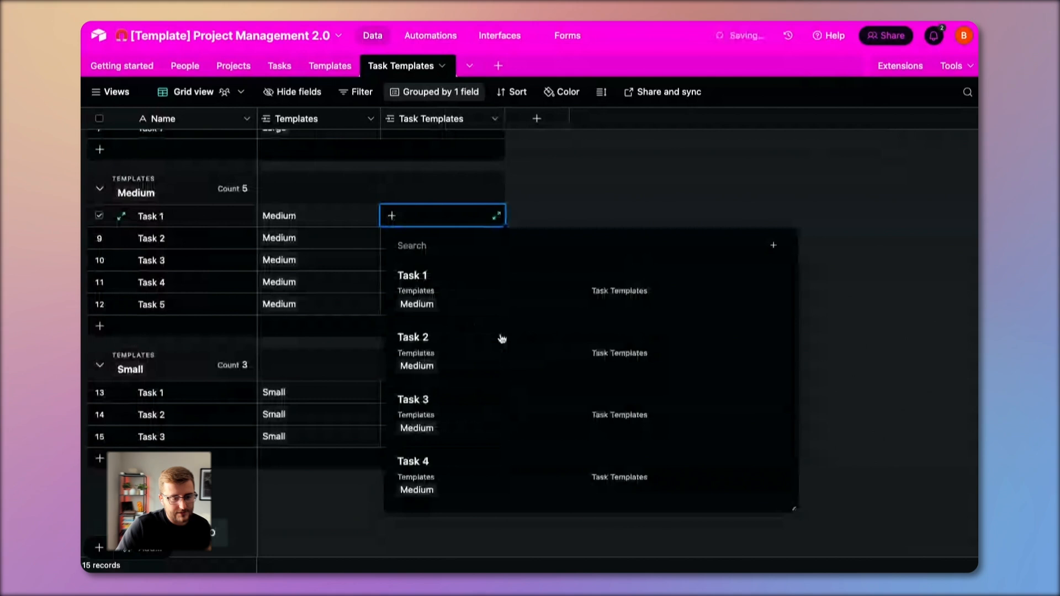
{"action": "scroll", "coordinate": [501, 339], "scroll_direction": "down", "scroll_amount": 1}
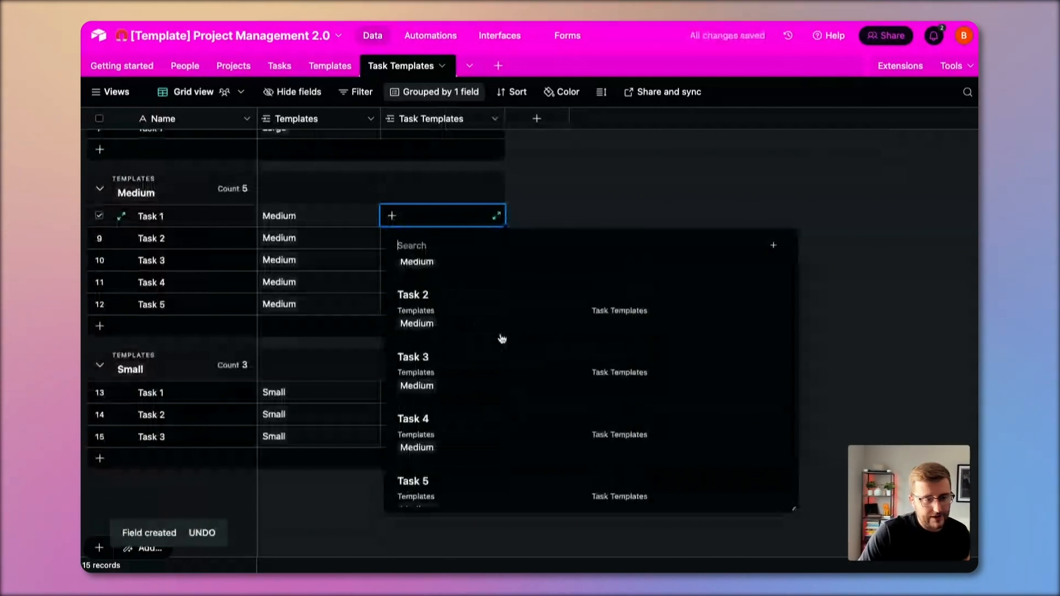
{"action": "scroll", "coordinate": [499, 338], "scroll_direction": "up", "scroll_amount": 1}
{"action": "scroll", "coordinate": [458, 375], "scroll_direction": "down", "scroll_amount": 1}
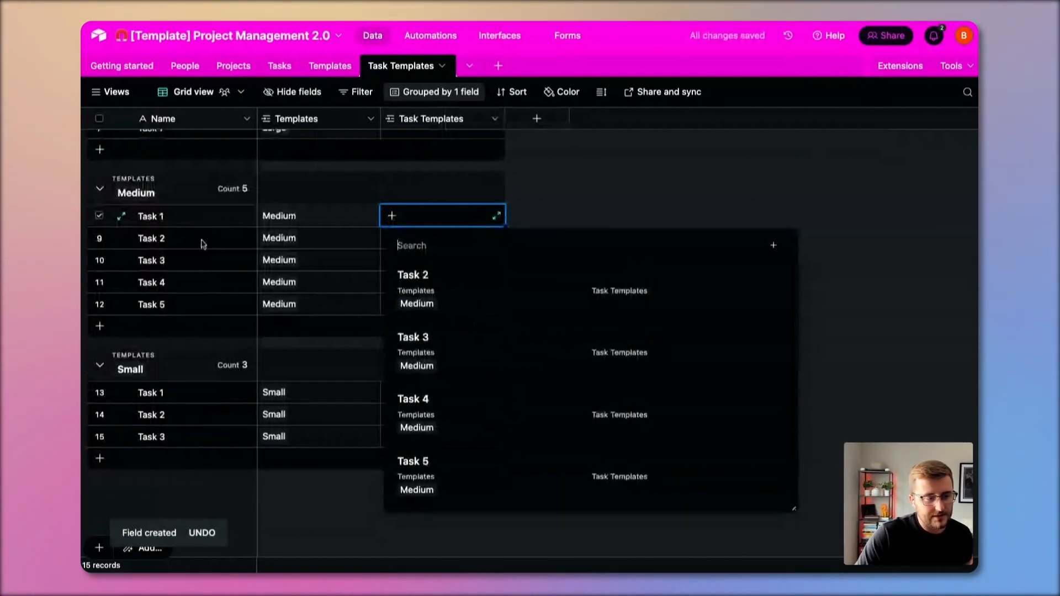
{"action": "scroll", "coordinate": [244, 286], "scroll_direction": "up", "scroll_amount": 2}
{"action": "scroll", "coordinate": [411, 198], "scroll_direction": "up", "scroll_amount": 2}
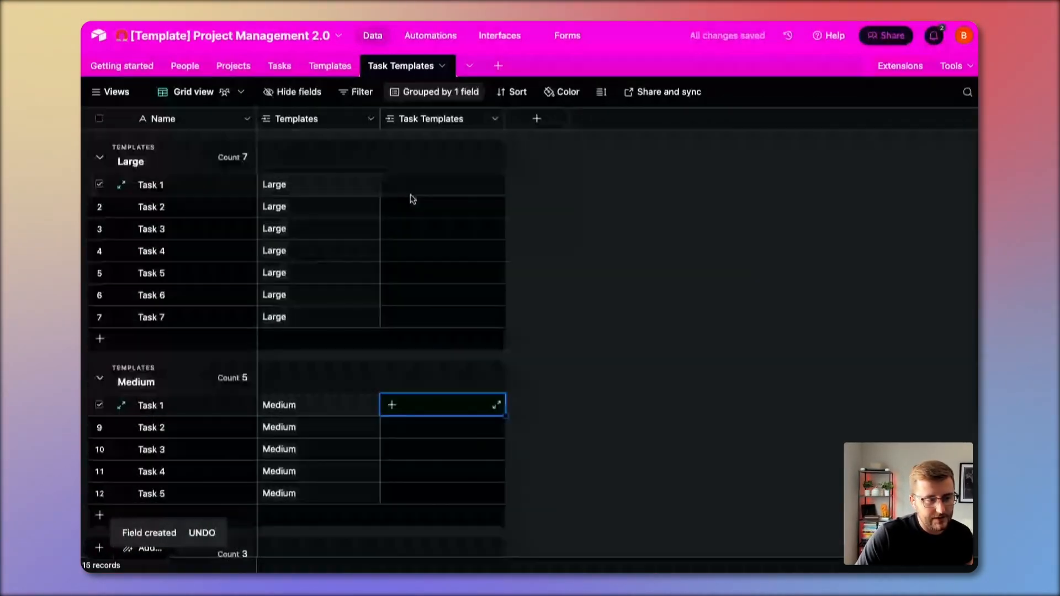
Step: Check the linkable records offered on the Small group's Task 1 and review the Task Templates field's filter settings
{"action": "scroll", "coordinate": [403, 277], "scroll_direction": "down", "scroll_amount": 5}
{"action": "left_click", "coordinate": [391, 371]}
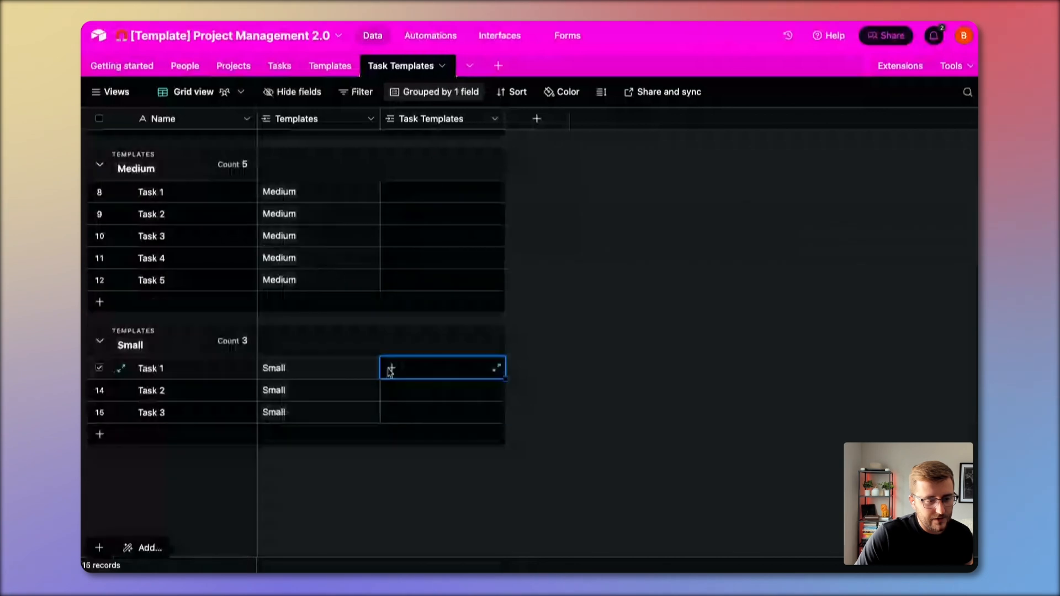
{"action": "left_click", "coordinate": [391, 368]}
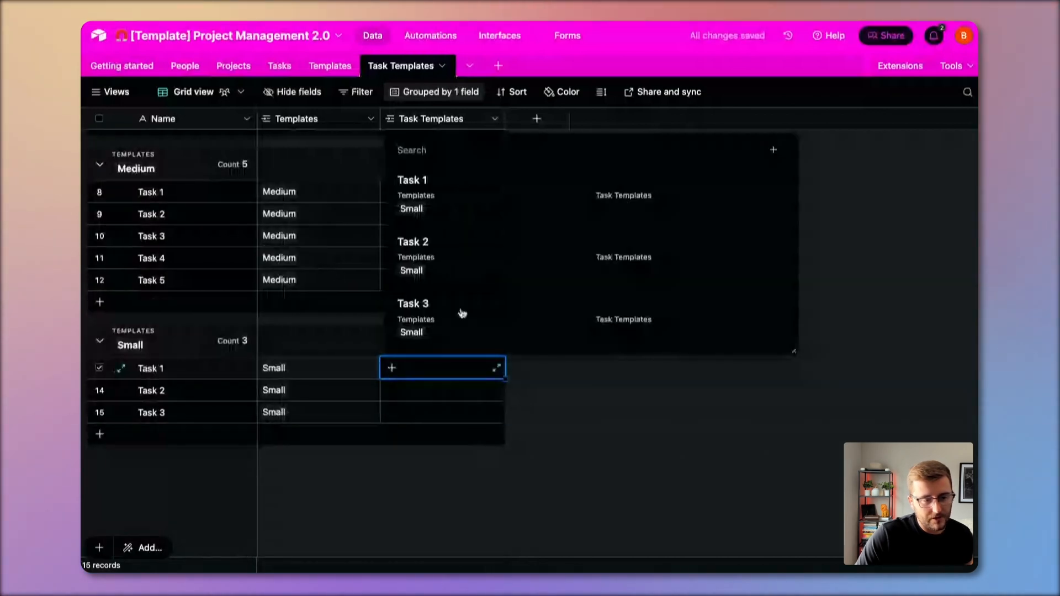
{"action": "key", "text": "Escape"}
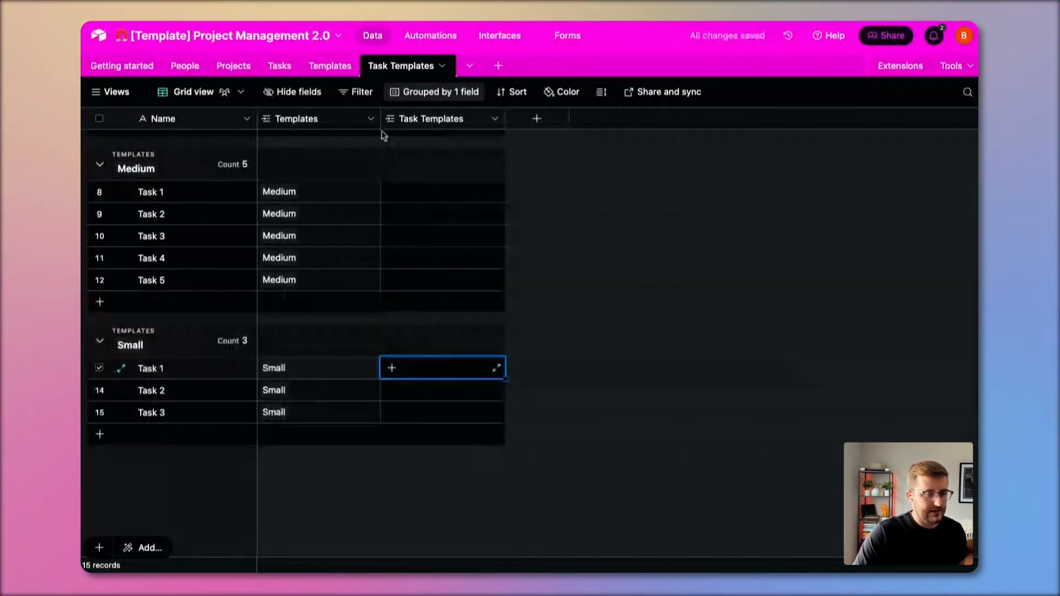
{"action": "double_click", "coordinate": [414, 127]}
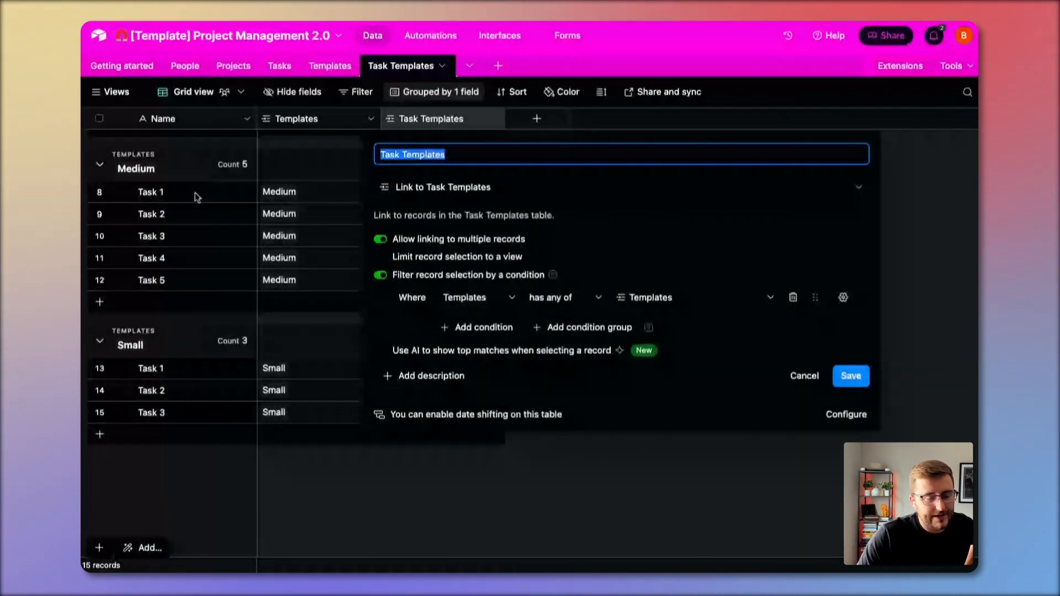
{"action": "left_click", "coordinate": [307, 244]}
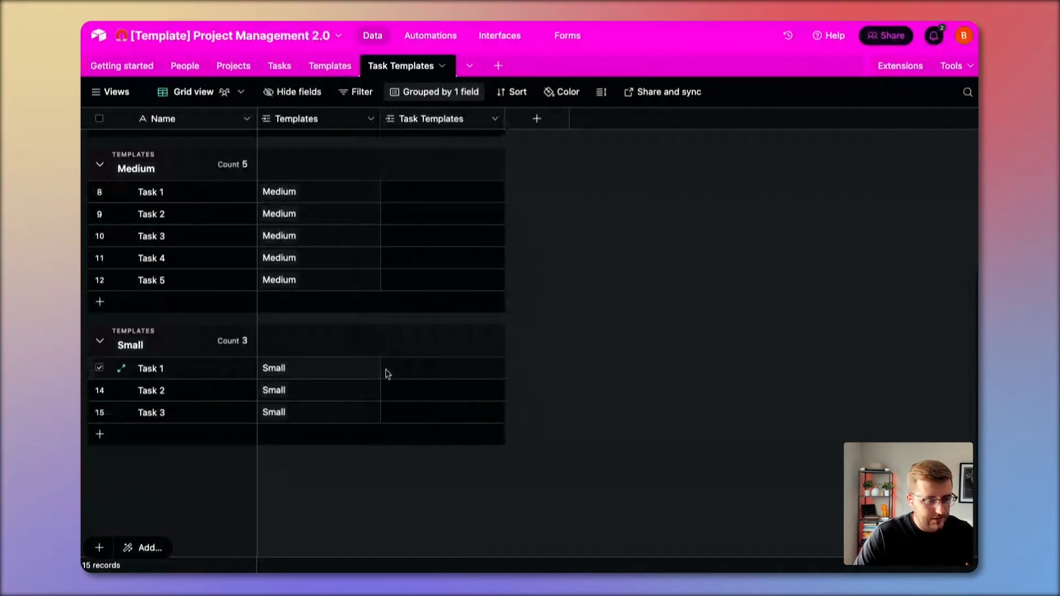
Step: In the Small group, link Task 2 in the Task Templates field of Task 3
{"action": "left_click", "coordinate": [394, 416]}
{"action": "left_click", "coordinate": [394, 415]}
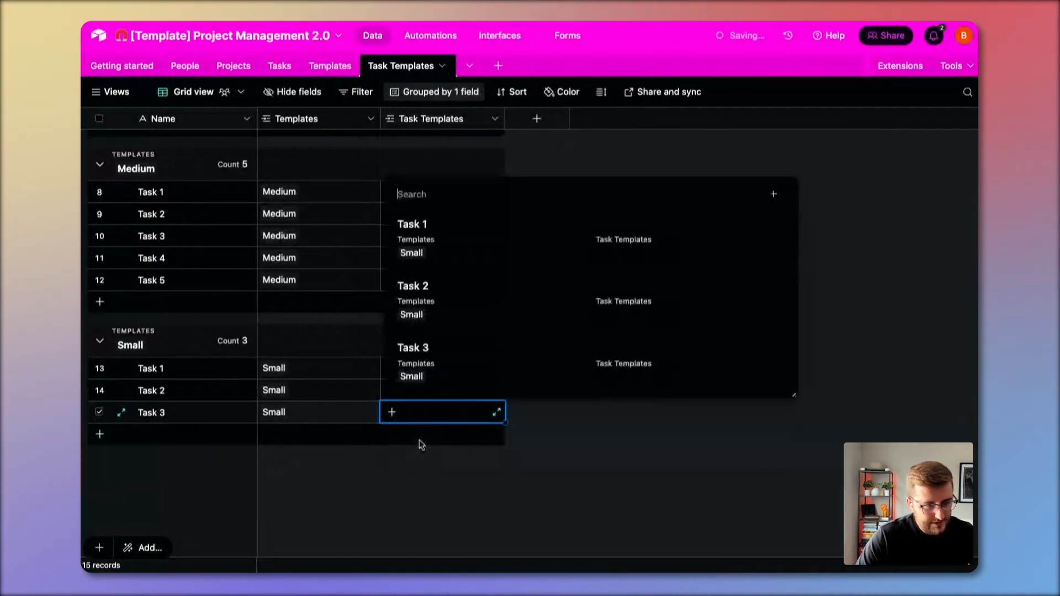
{"action": "left_click", "coordinate": [419, 313]}
Step: In the Medium group's Task Templates field, link Task 4 to the Task 5 record and Task 3 to the Task 4 record
{"action": "left_click", "coordinate": [384, 281]}
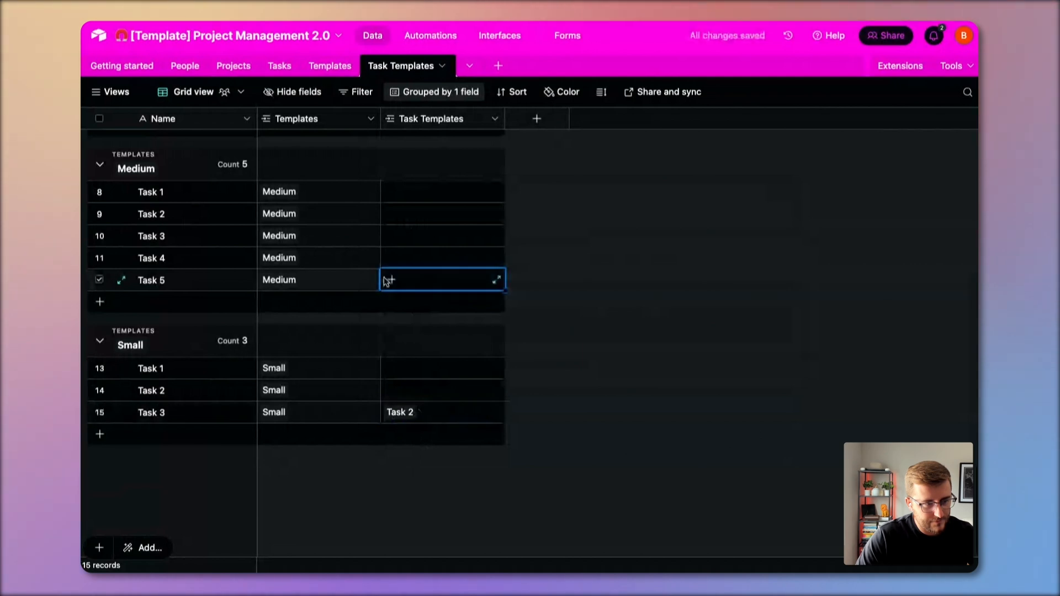
{"action": "left_click", "coordinate": [388, 280]}
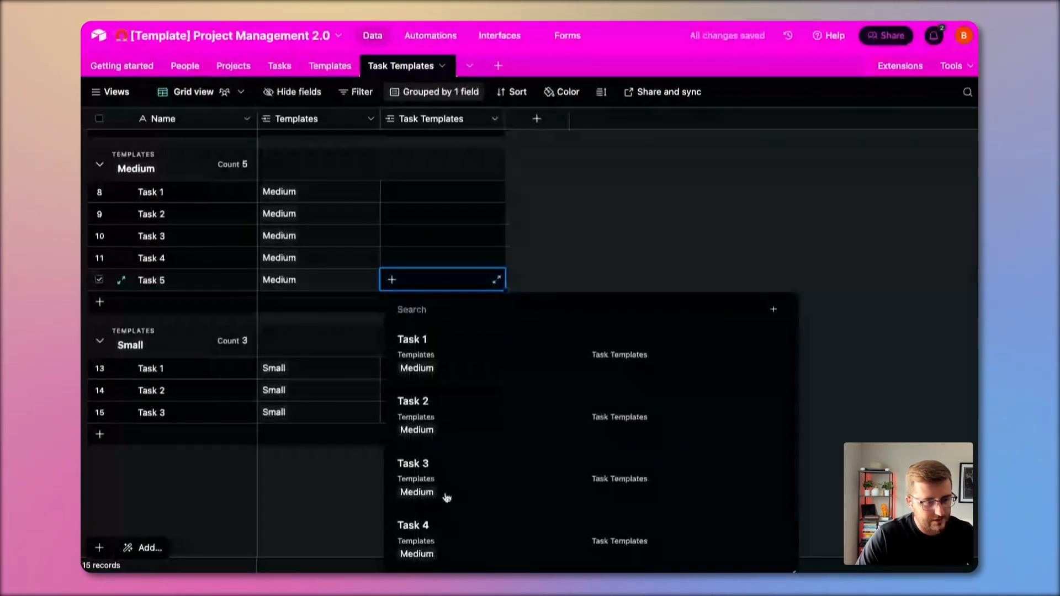
{"action": "left_click", "coordinate": [420, 530]}
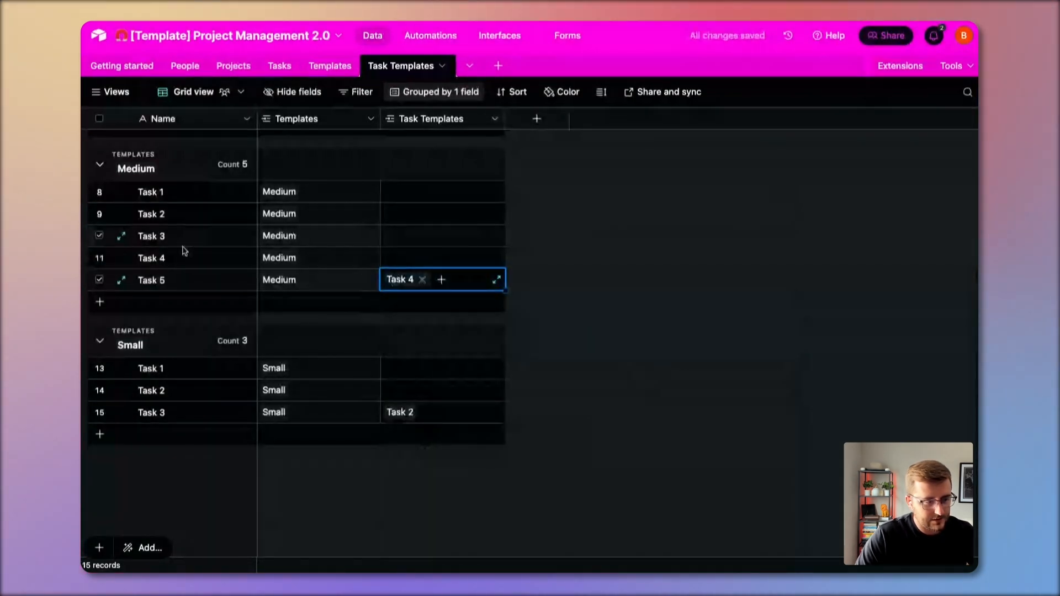
{"action": "left_click", "coordinate": [387, 257]}
{"action": "left_click", "coordinate": [391, 257]}
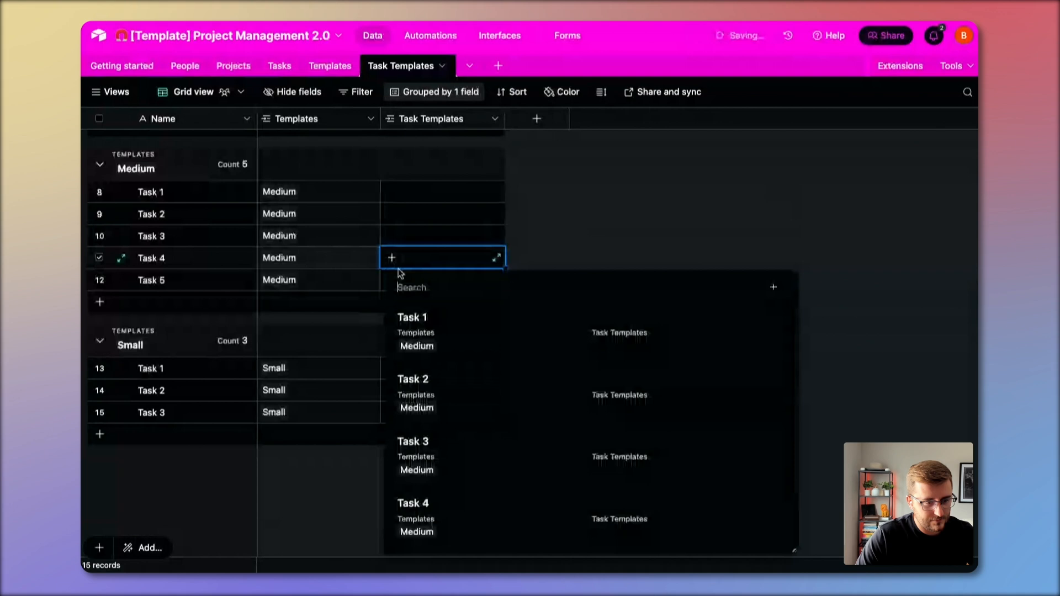
{"action": "left_click", "coordinate": [420, 478]}
{"action": "scroll", "coordinate": [395, 253], "scroll_direction": "up", "scroll_amount": 4}
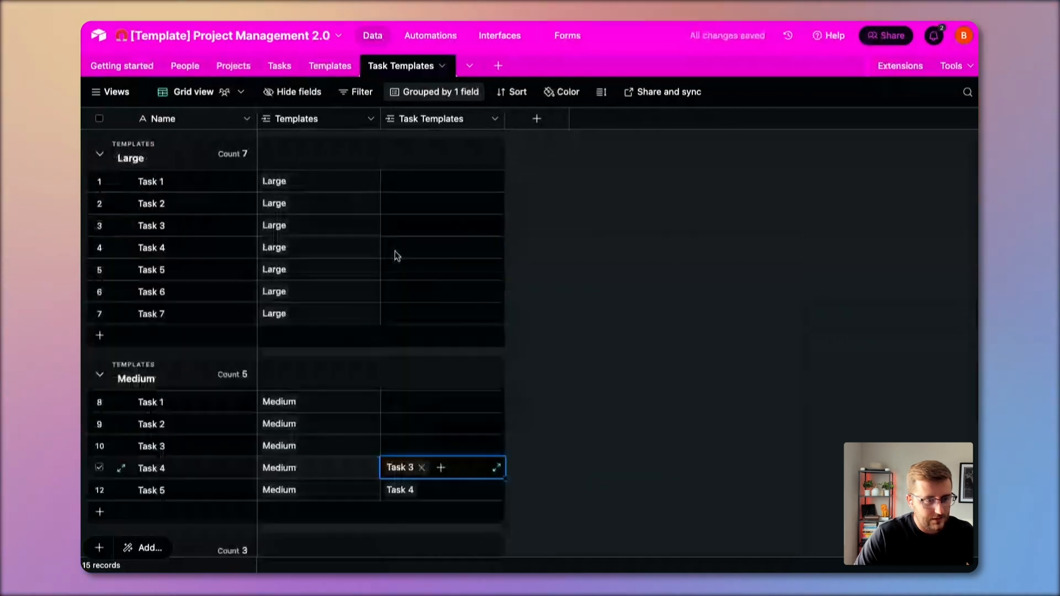
Step: In the Large group's Task Templates field, link Task 6 to the Task 7 record and Task 5 to the Task 6 record
{"action": "left_click", "coordinate": [383, 318]}
{"action": "left_click", "coordinate": [386, 313]}
{"action": "scroll", "coordinate": [442, 507], "scroll_direction": "down", "scroll_amount": 3}
{"action": "left_click", "coordinate": [442, 499]}
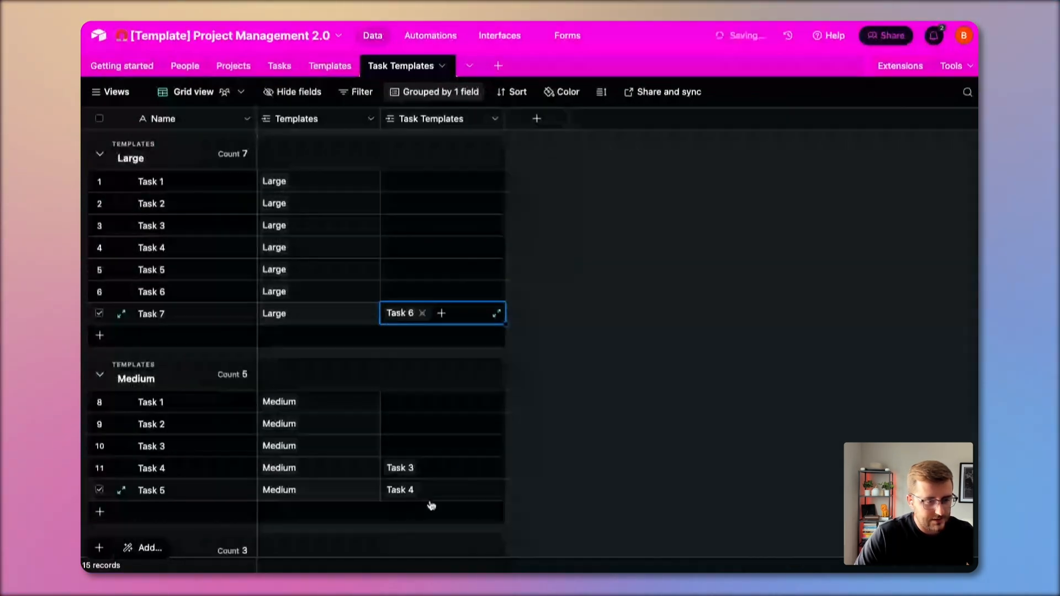
{"action": "left_click", "coordinate": [386, 291]}
{"action": "left_click", "coordinate": [392, 291]}
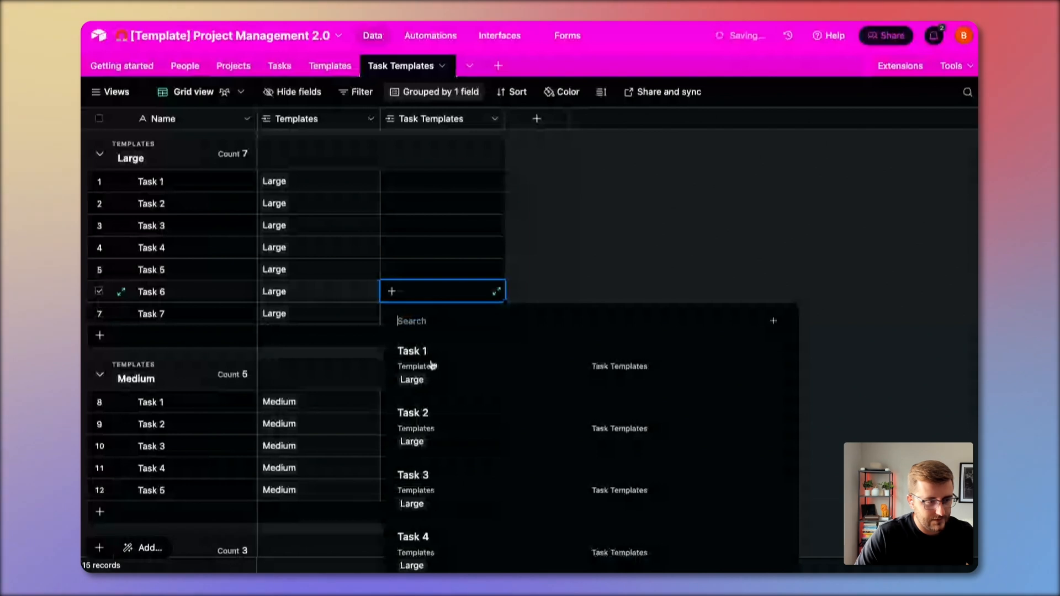
{"action": "scroll", "coordinate": [430, 445], "scroll_direction": "down", "scroll_amount": 3}
{"action": "left_click", "coordinate": [430, 445]}
Step: In the Large group, link Task 4 in the Task Templates field of Task 5
{"action": "left_click", "coordinate": [392, 270]}
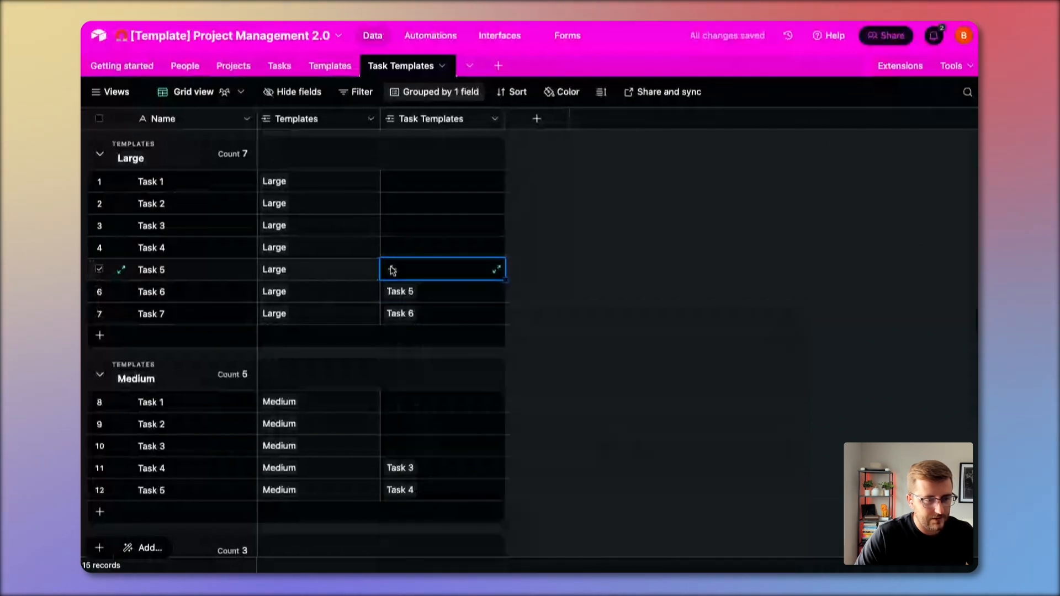
{"action": "left_click", "coordinate": [392, 270]}
{"action": "scroll", "coordinate": [450, 431], "scroll_direction": "down", "scroll_amount": 3}
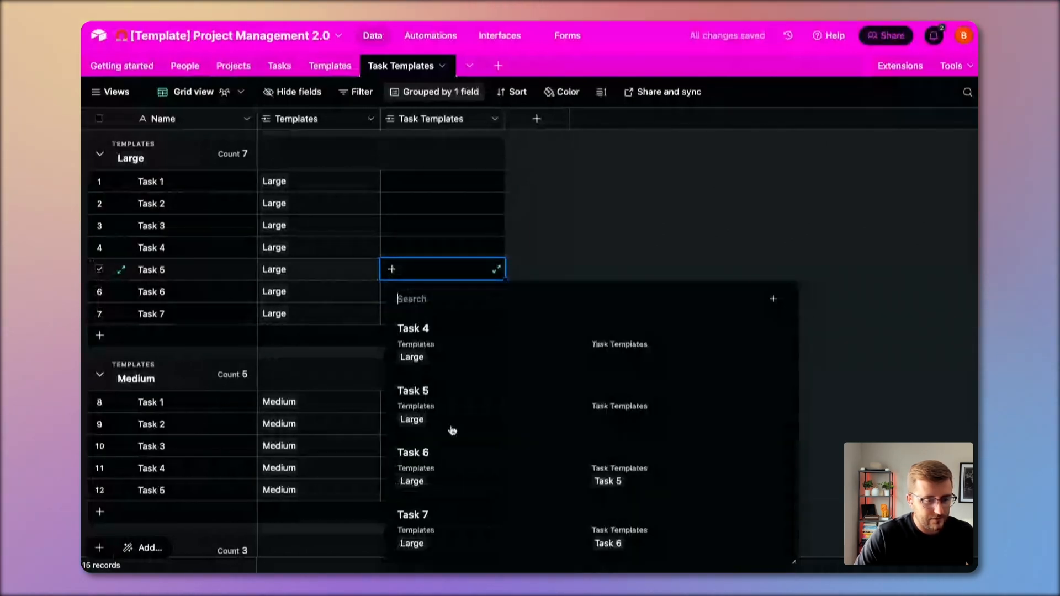
{"action": "left_click", "coordinate": [498, 329]}
{"action": "left_click", "coordinate": [569, 296]}
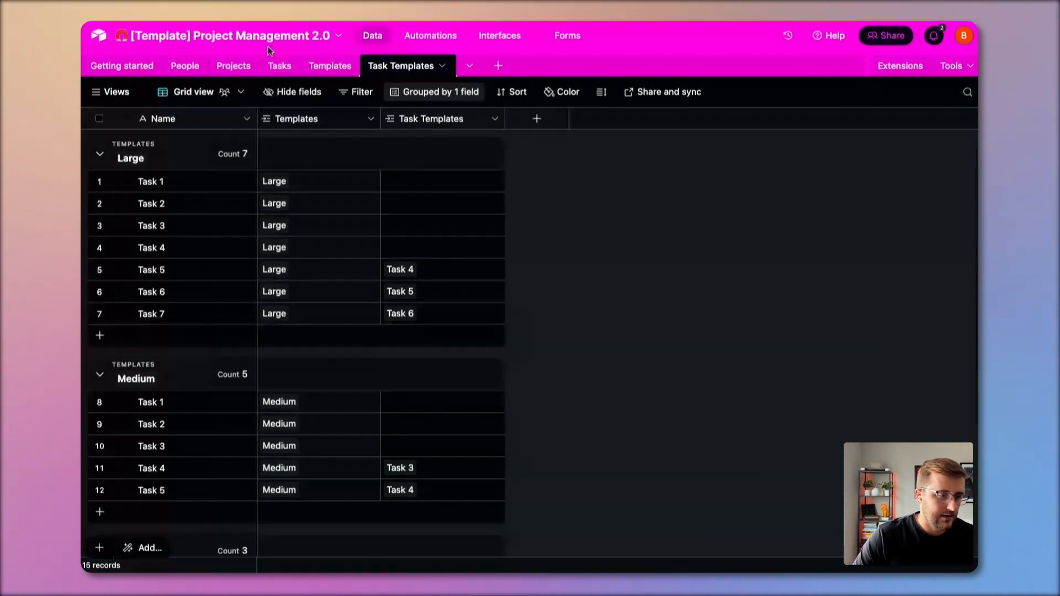
Step: Create a new automations section named "Task Template Generation"
{"action": "left_click", "coordinate": [424, 37]}
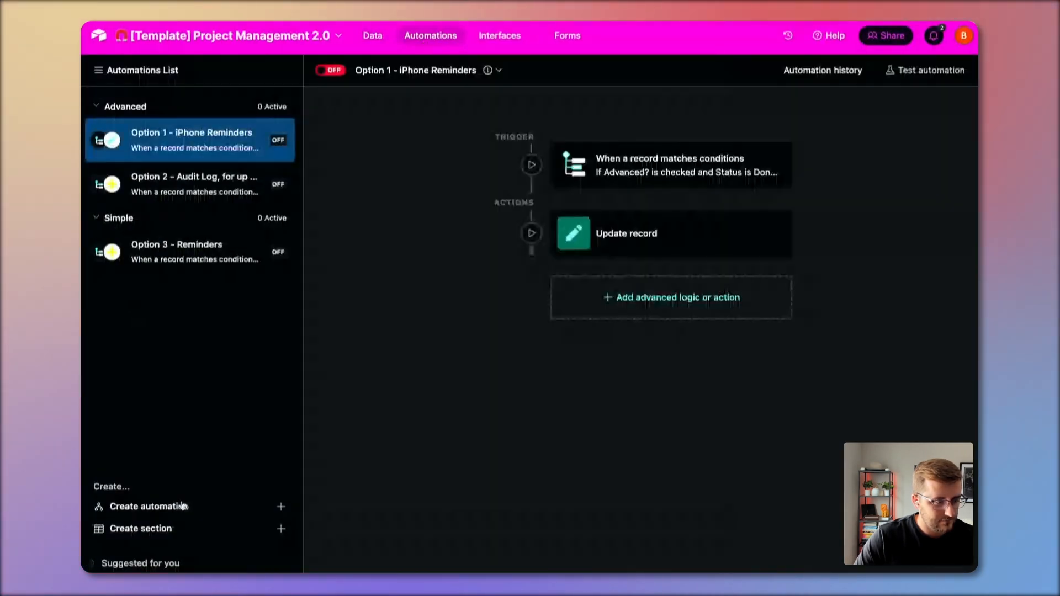
{"action": "left_click", "coordinate": [157, 530]}
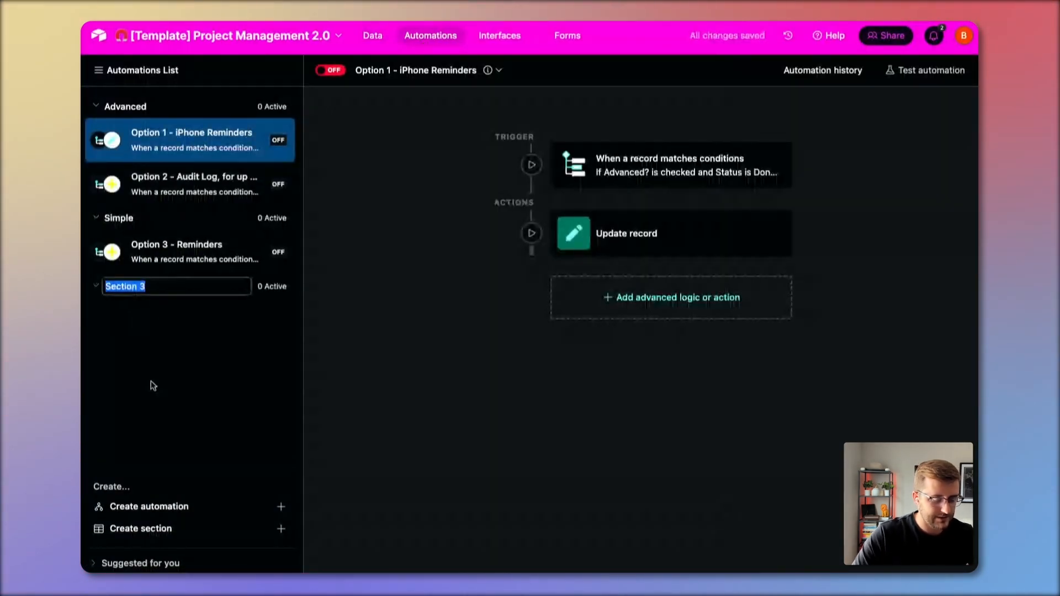
{"action": "type", "text": "Tas"}
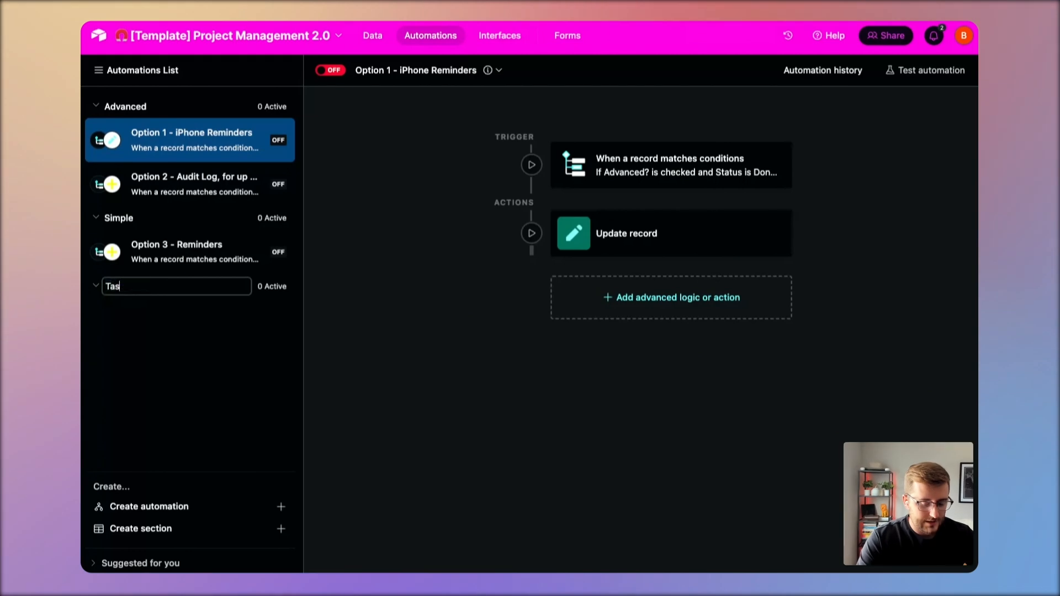
{"action": "type", "text": "k Template Gen"}
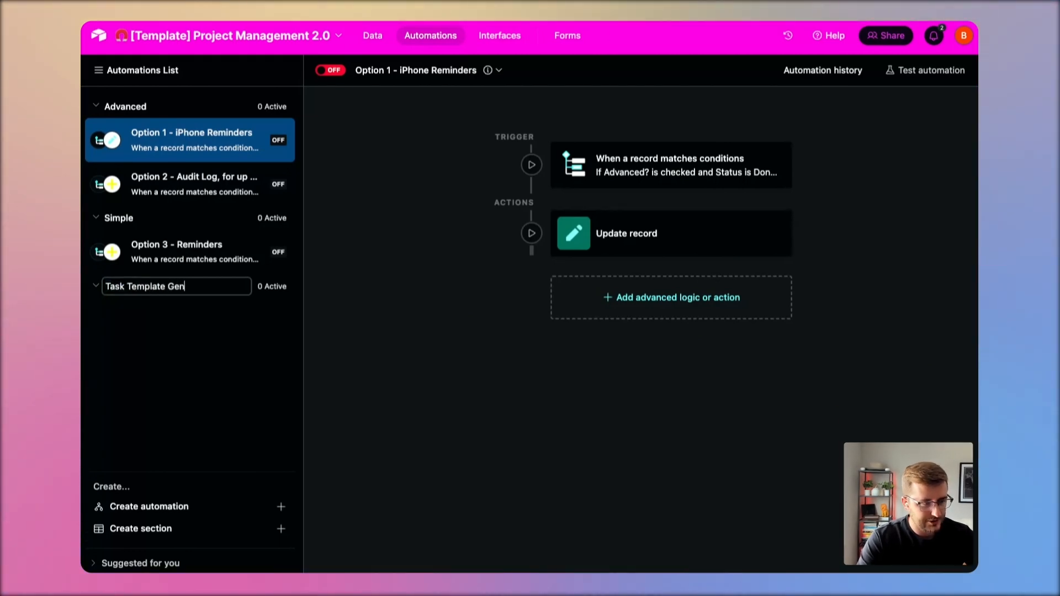
{"action": "type", "text": "eration"}
{"action": "key", "text": "Return"}
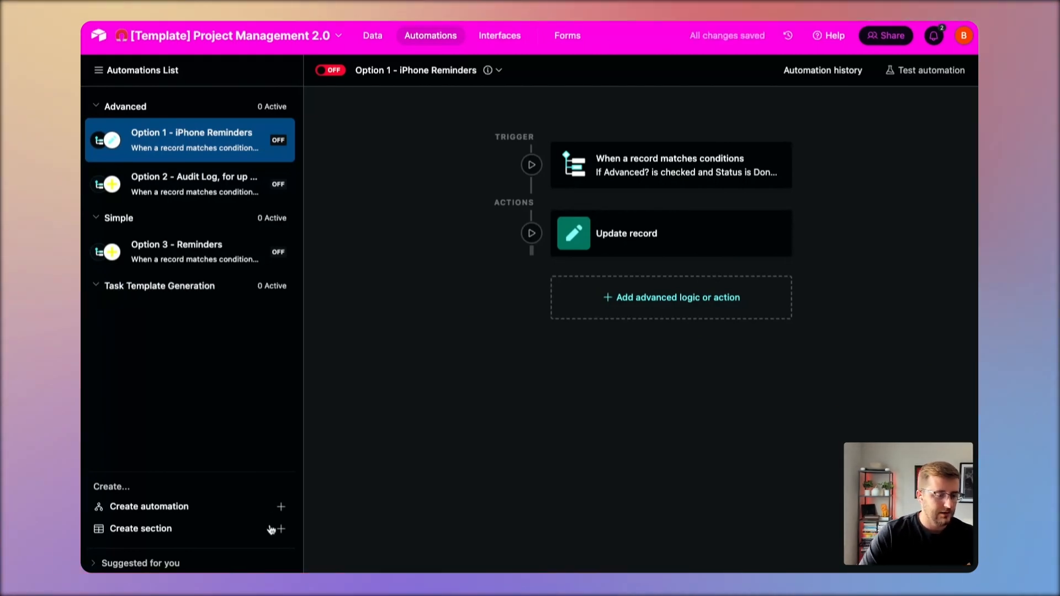
Step: Create two new automations and rename the first one "Generate Task Templates"
{"action": "double_click", "coordinate": [249, 514]}
{"action": "double_click", "coordinate": [165, 340]}
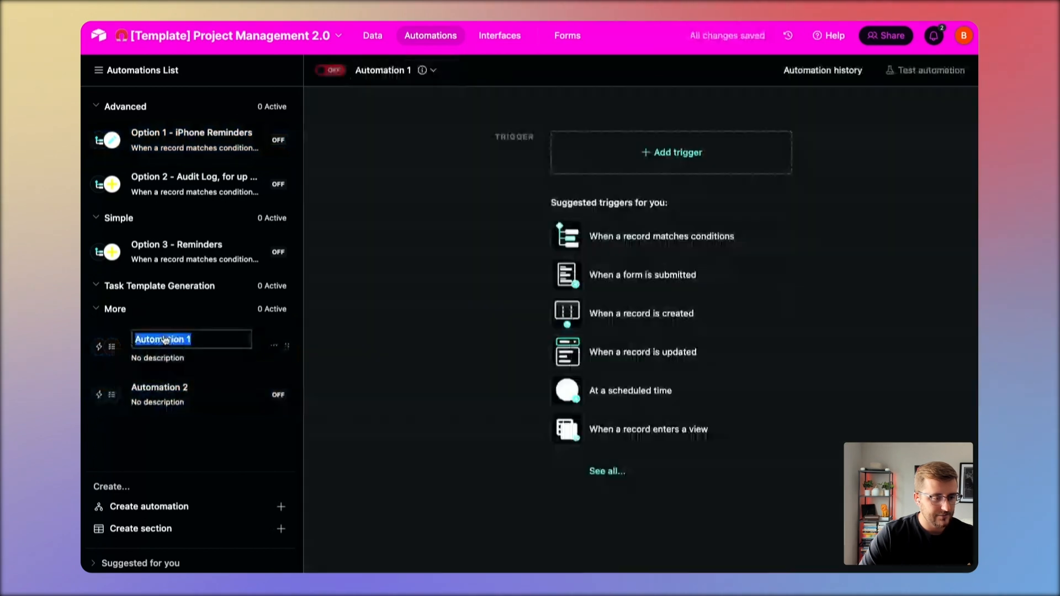
{"action": "type", "text": "G"}
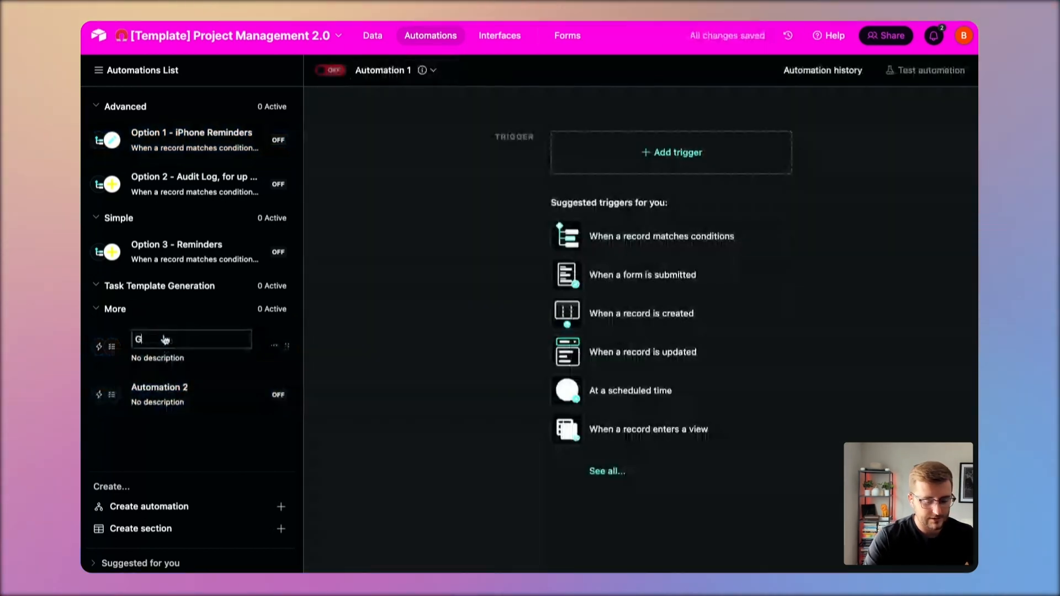
{"action": "type", "text": "enerate Task Templates"}
{"action": "key", "text": "Return"}
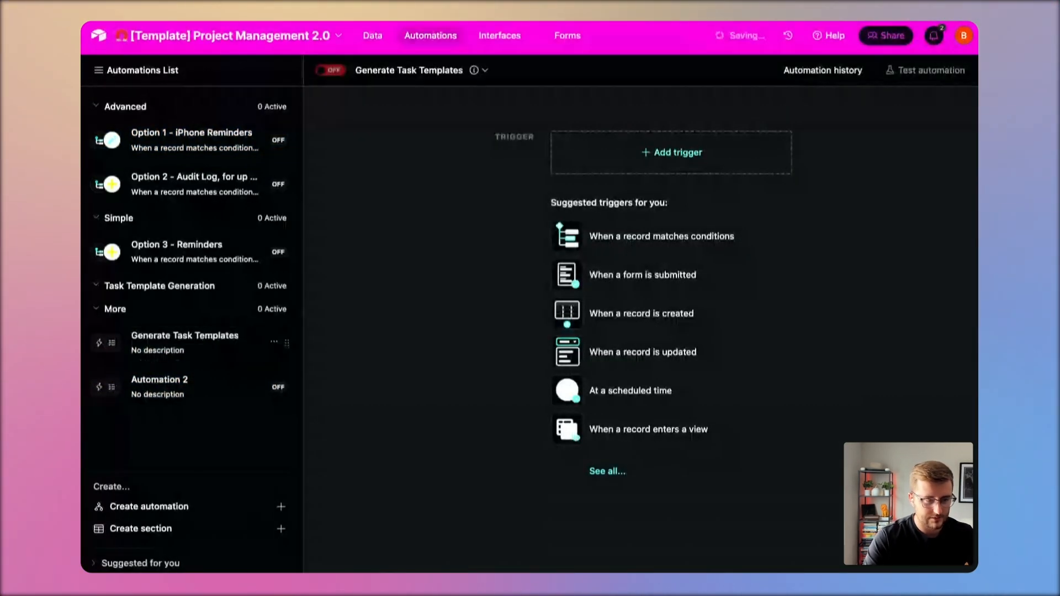
Step: Rename the second new automation "Assign Dependencies on Task Templates" and reopen the Generate Task Templates automation
{"action": "double_click", "coordinate": [163, 389]}
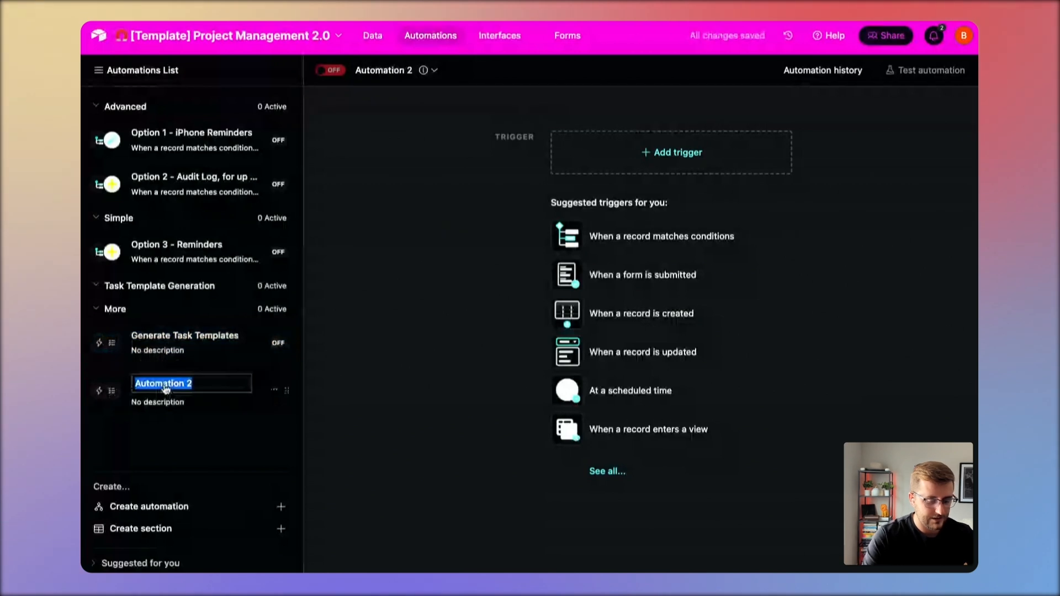
{"action": "type", "text": "As"}
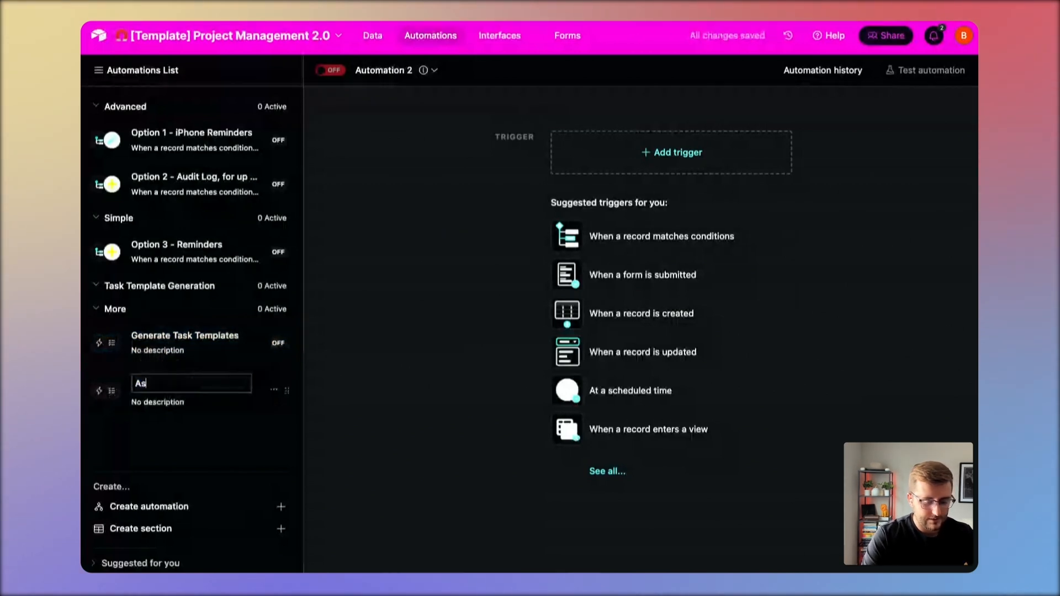
{"action": "type", "text": "sign Dependencies on"}
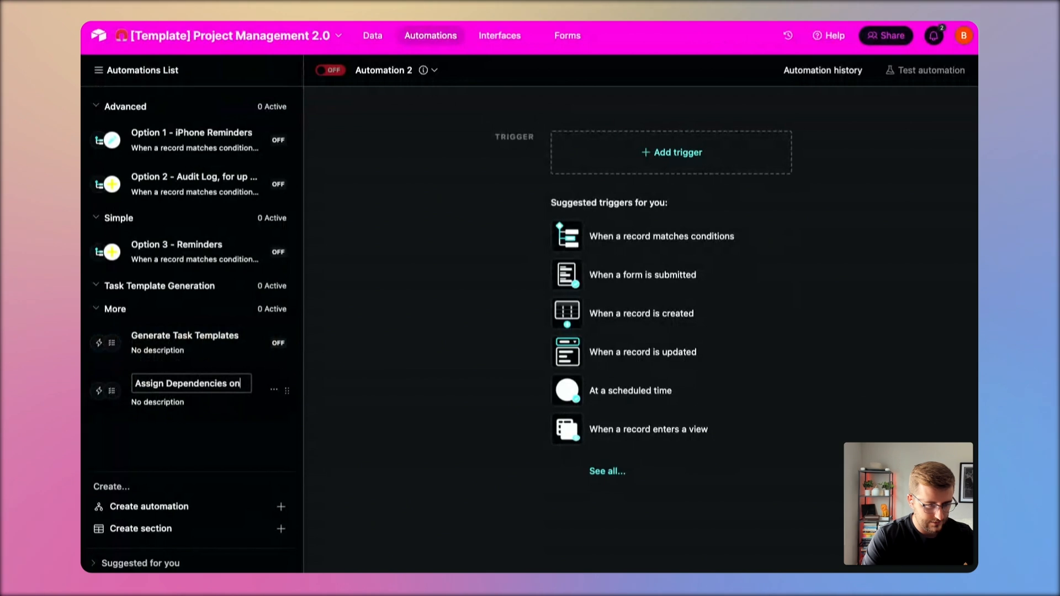
{"action": "type", "text": " Task Templates"}
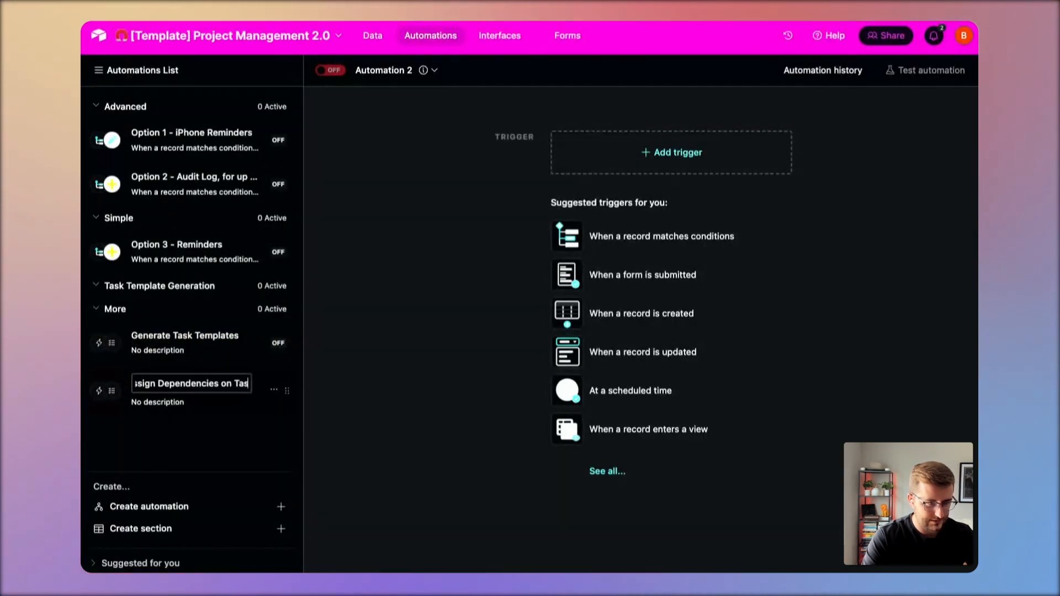
{"action": "key", "text": "Return"}
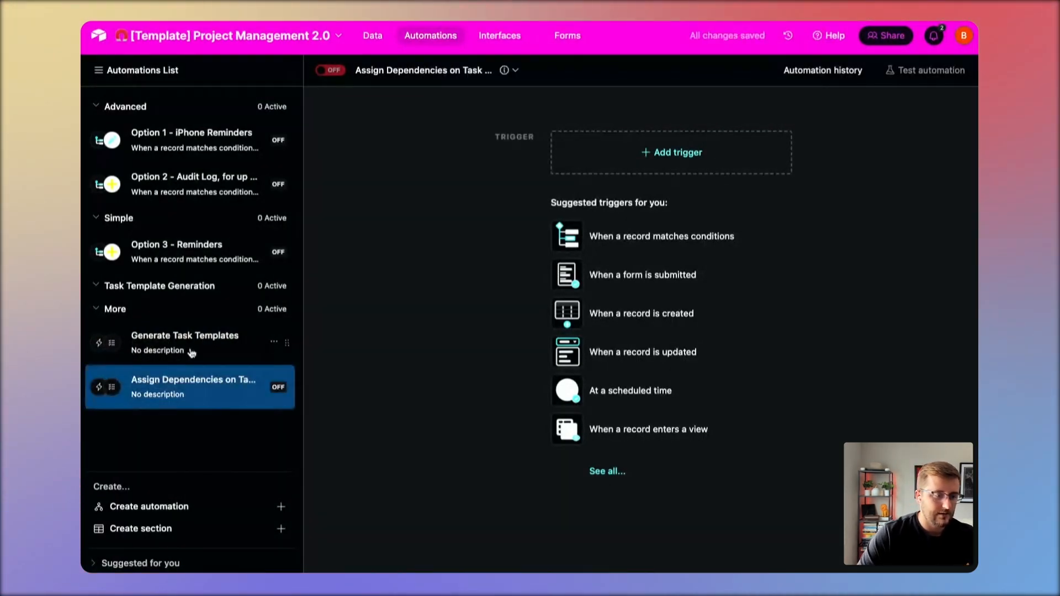
{"action": "left_click", "coordinate": [210, 352]}
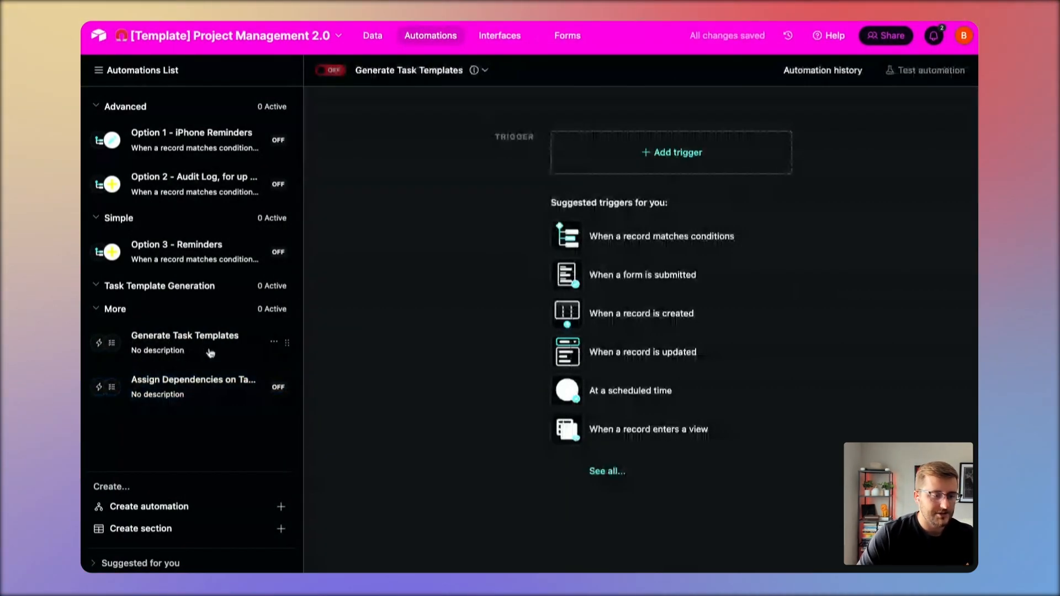
Step: In the Projects table, insert a new field directly after Tasks and choose Single select as its type
{"action": "left_click", "coordinate": [372, 35]}
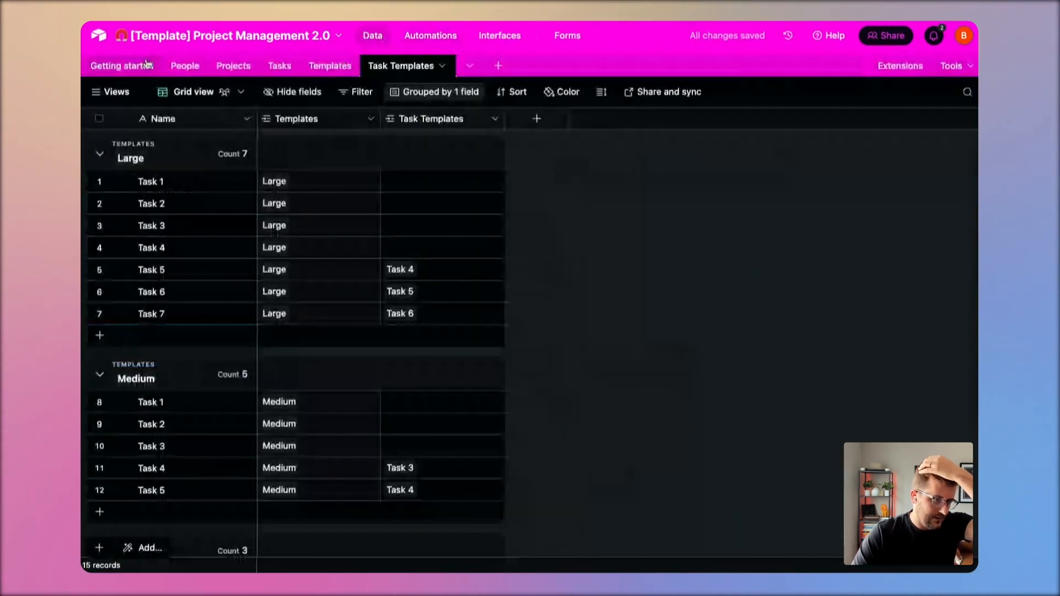
{"action": "left_click", "coordinate": [237, 66]}
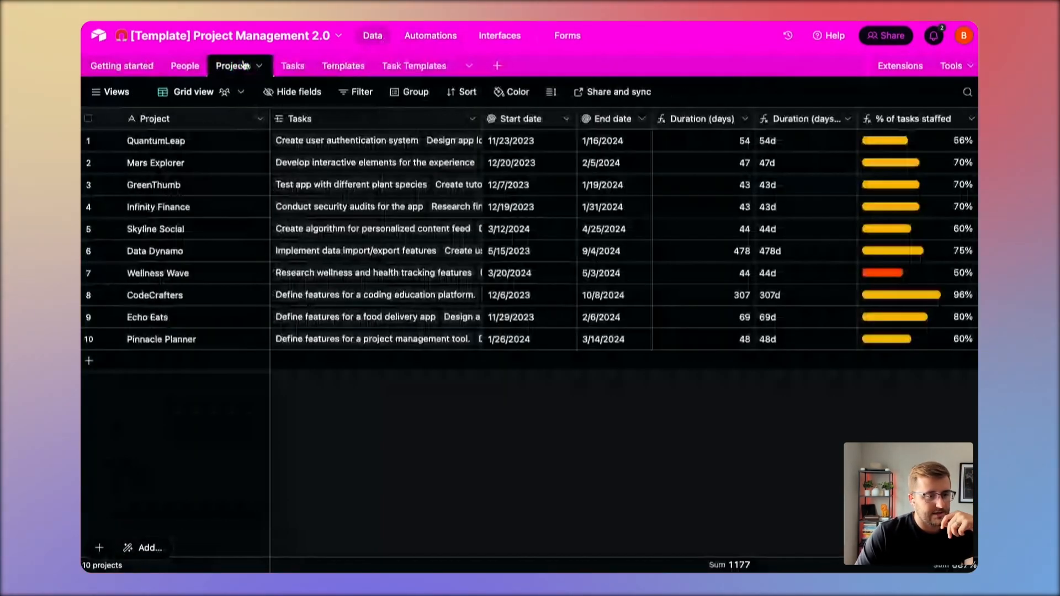
{"action": "right_click", "coordinate": [422, 116]}
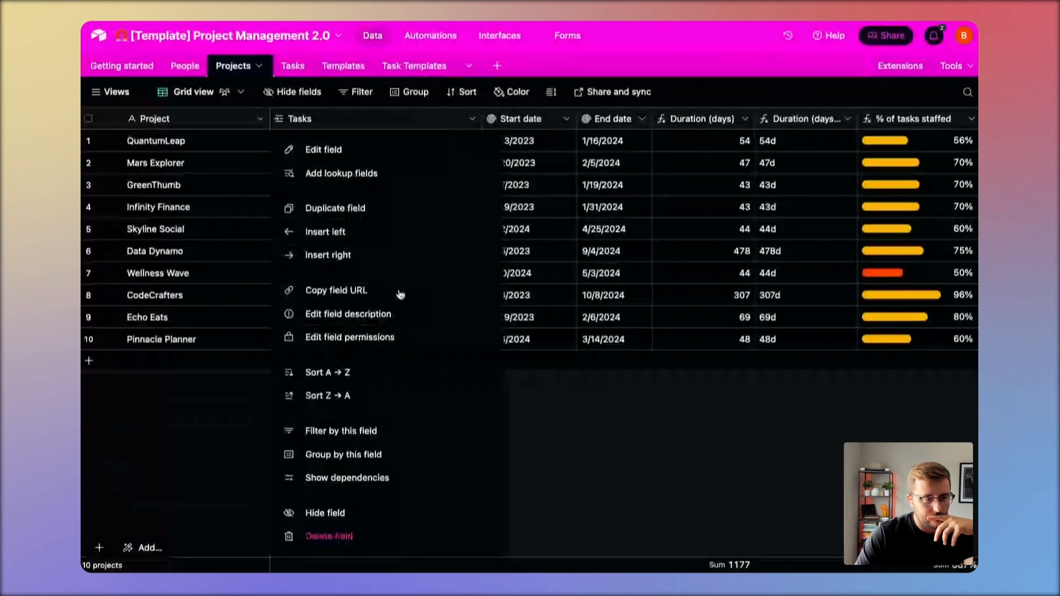
{"action": "left_click", "coordinate": [317, 255]}
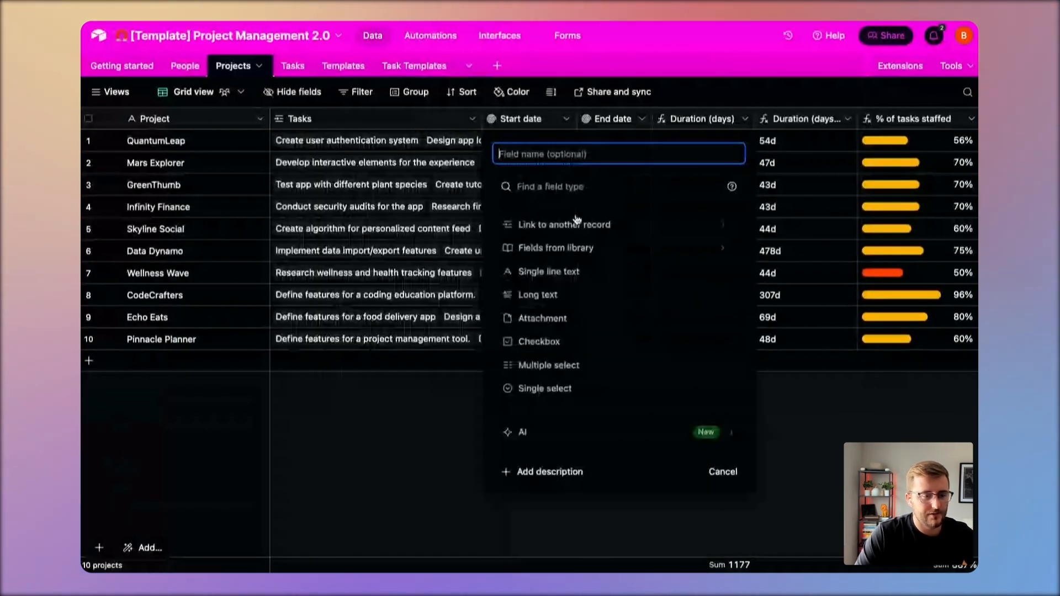
{"action": "left_click", "coordinate": [544, 390]}
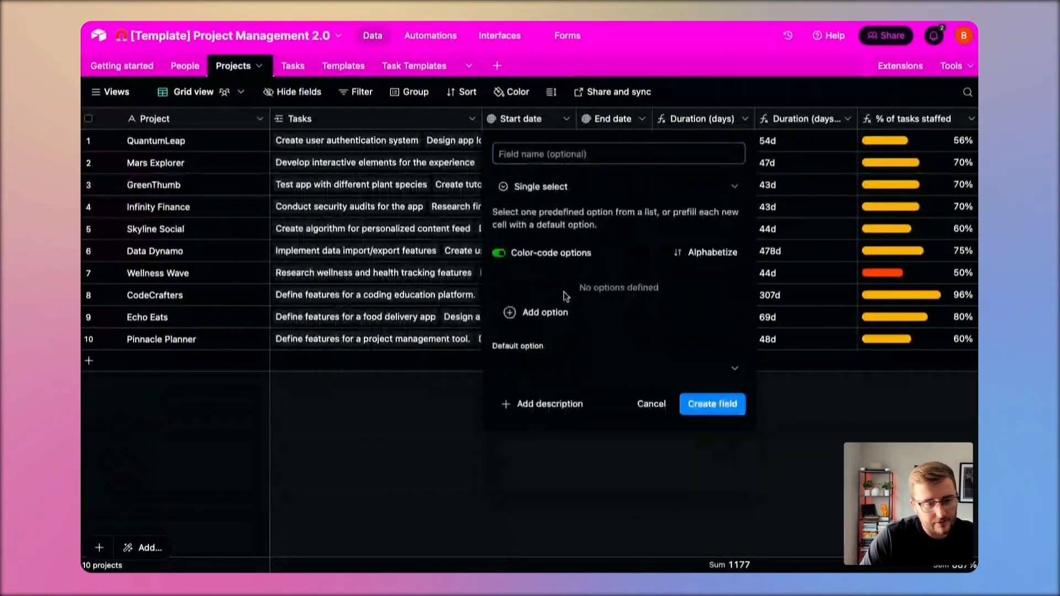
Step: Add the option "Generate Tasks (Automation)" to the new single select field and colour it red
{"action": "left_click", "coordinate": [543, 314]}
{"action": "type", "text": "G"}
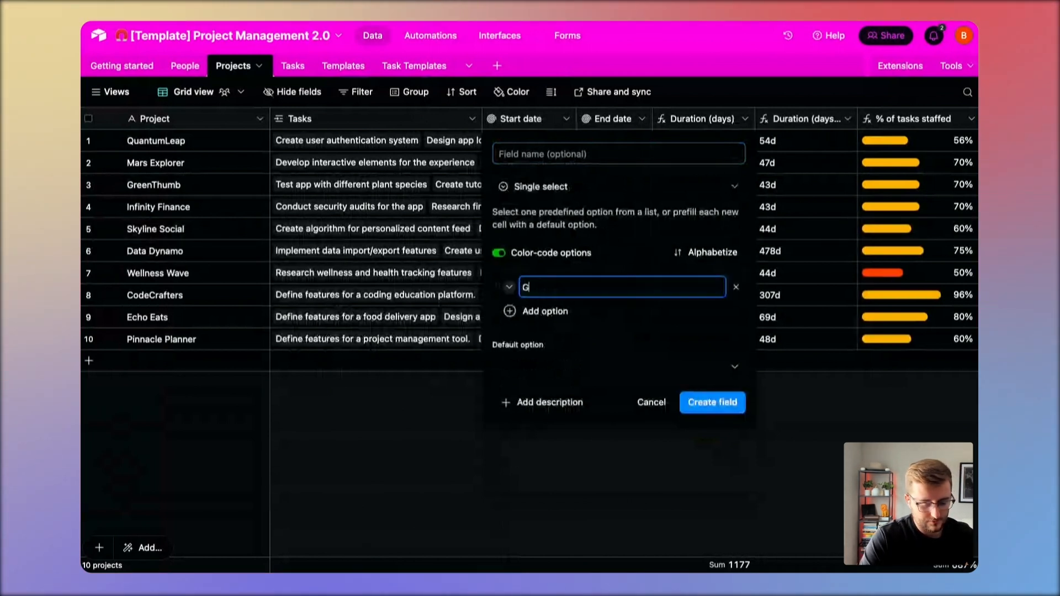
{"action": "type", "text": "enerate tas"}
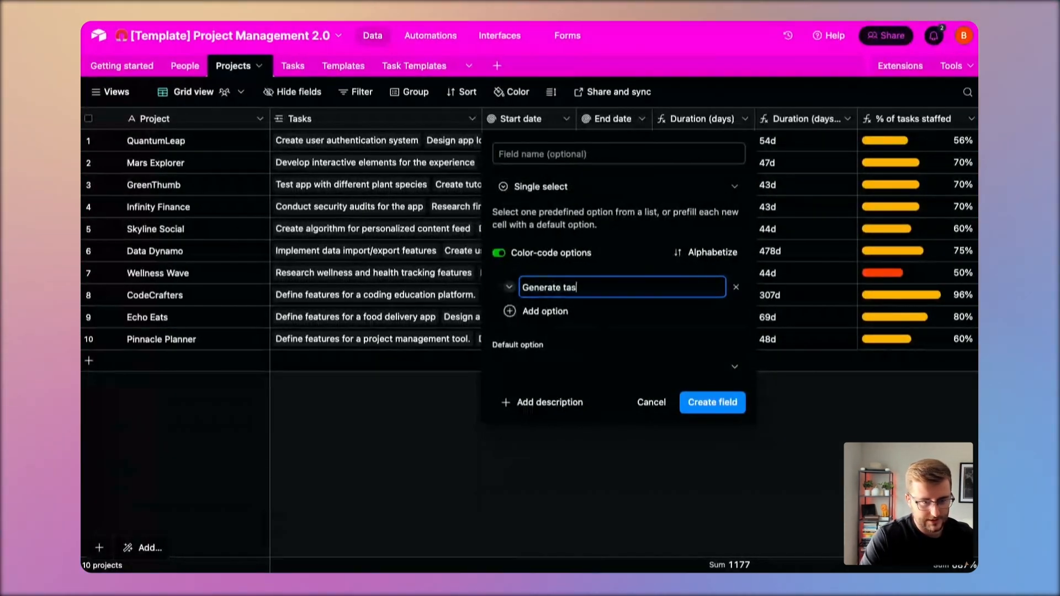
{"action": "key", "text": "BackSpace"}
{"action": "key", "text": "BackSpace"}
{"action": "key", "text": "BackSpace"}
{"action": "type", "text": "Task"}
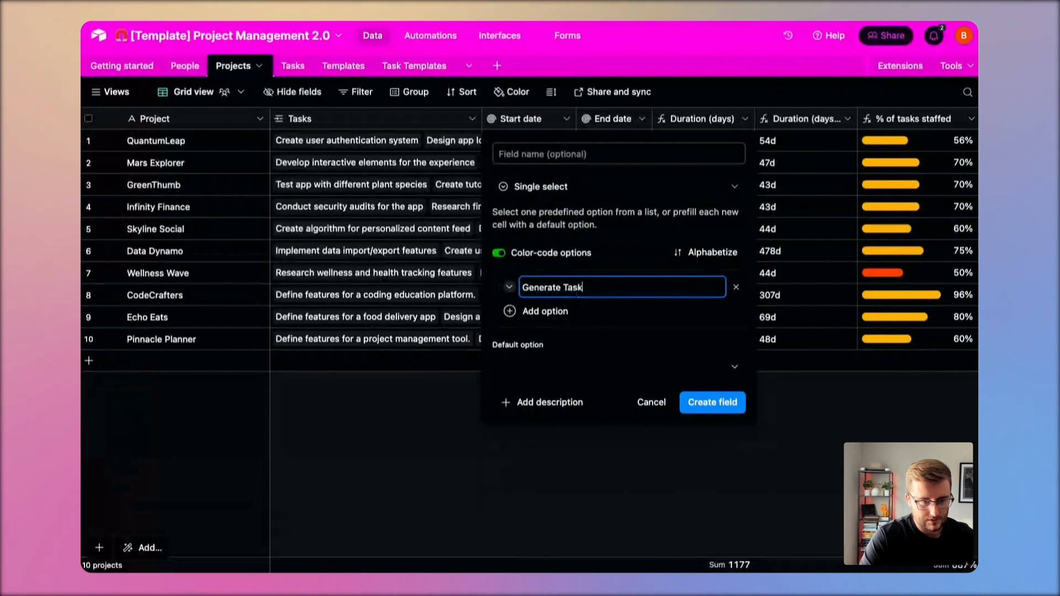
{"action": "type", "text": "s (Automation"}
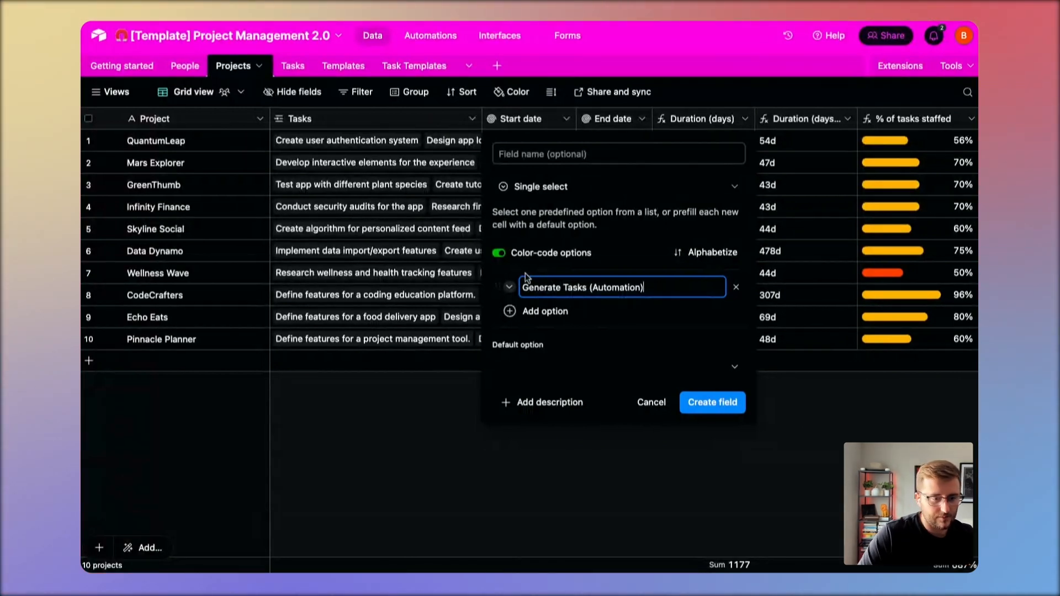
{"action": "left_click", "coordinate": [515, 289]}
{"action": "left_click", "coordinate": [513, 290]}
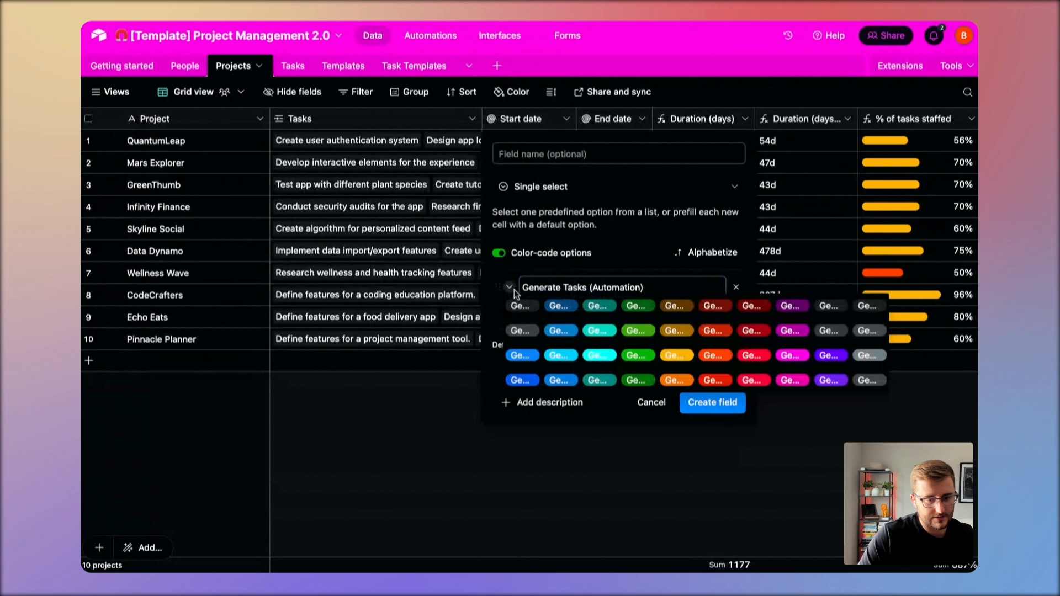
{"action": "left_click", "coordinate": [740, 359]}
Step: Add a second option "Tasks Generated" in green and create the single select field
{"action": "left_click", "coordinate": [536, 312]}
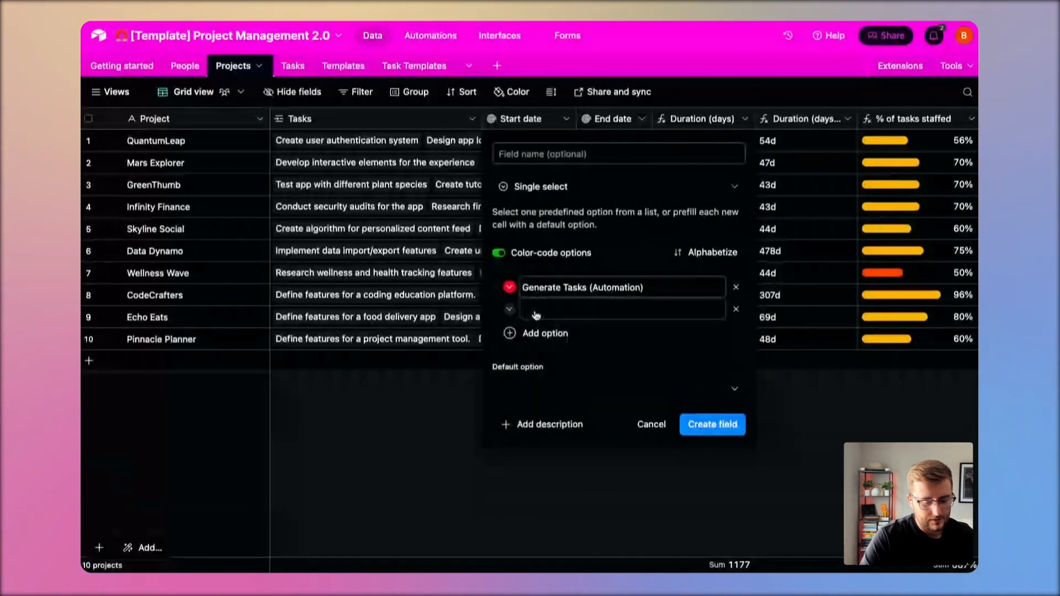
{"action": "type", "text": "Tasks Generated"}
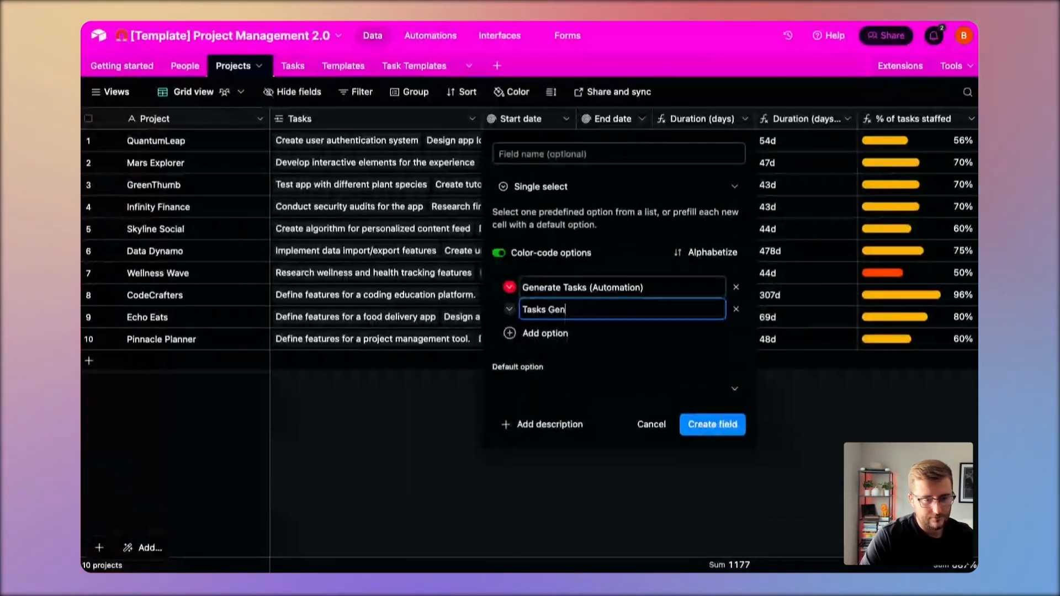
{"action": "left_click", "coordinate": [509, 309]}
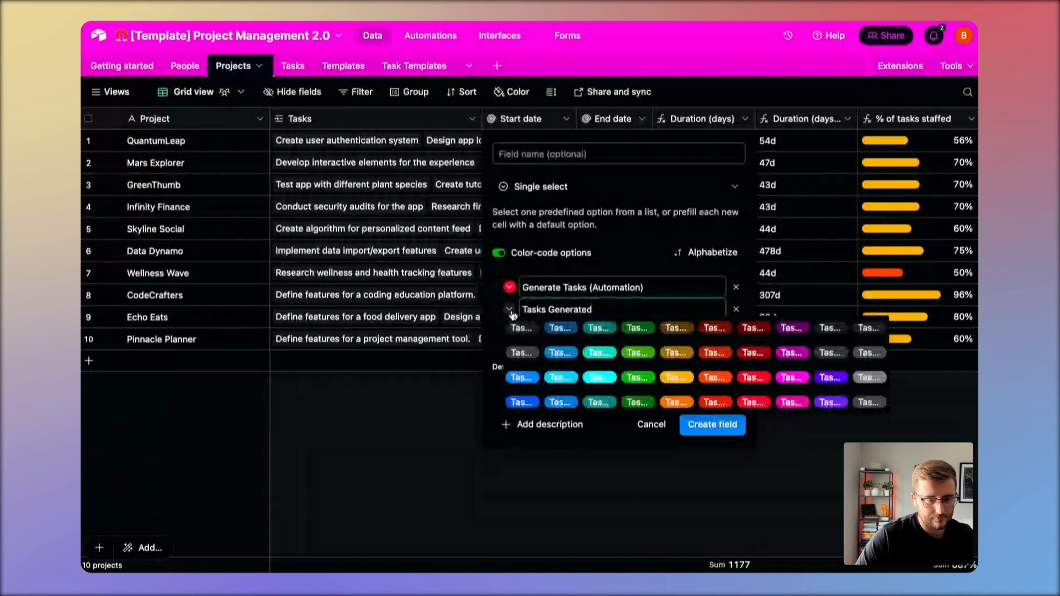
{"action": "left_click", "coordinate": [636, 379]}
{"action": "left_click", "coordinate": [699, 426]}
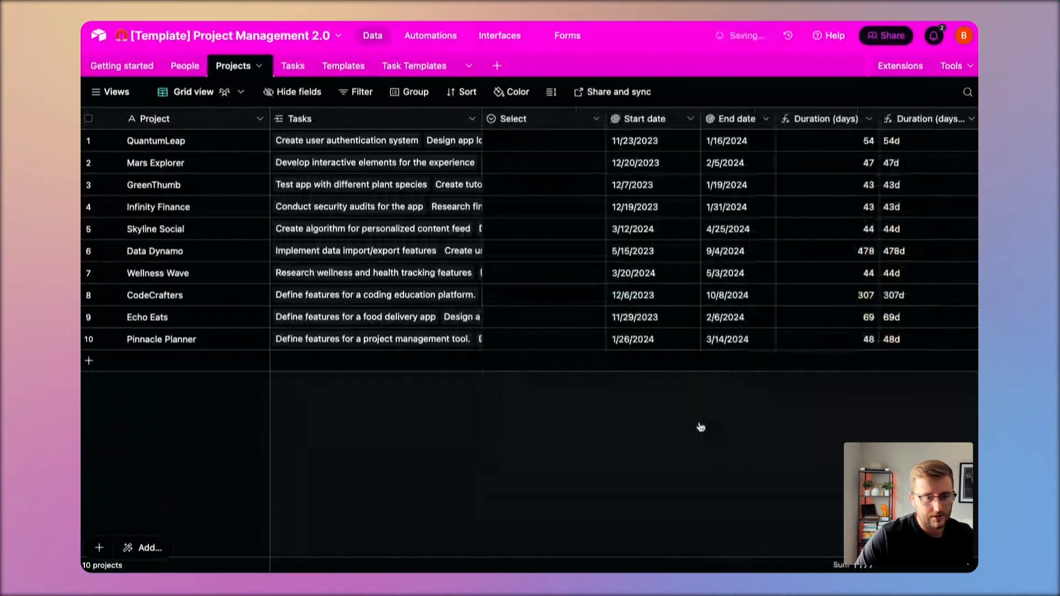
Step: Rename the new single select field in the Projects table "Tasks Trigger"
{"action": "double_click", "coordinate": [537, 119]}
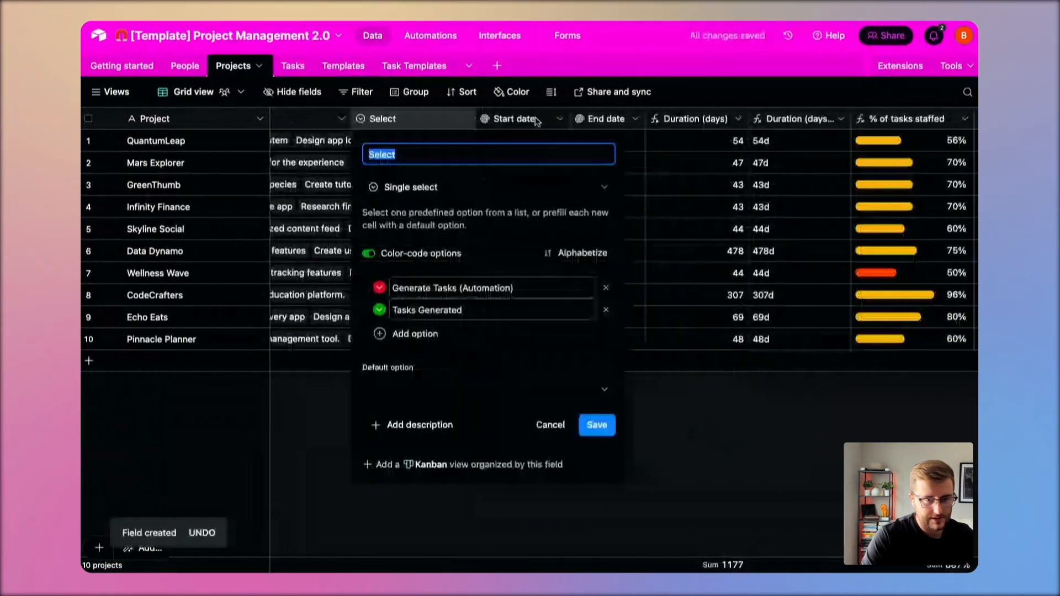
{"action": "type", "text": "Tasks Trigger"}
{"action": "key", "text": "Return"}
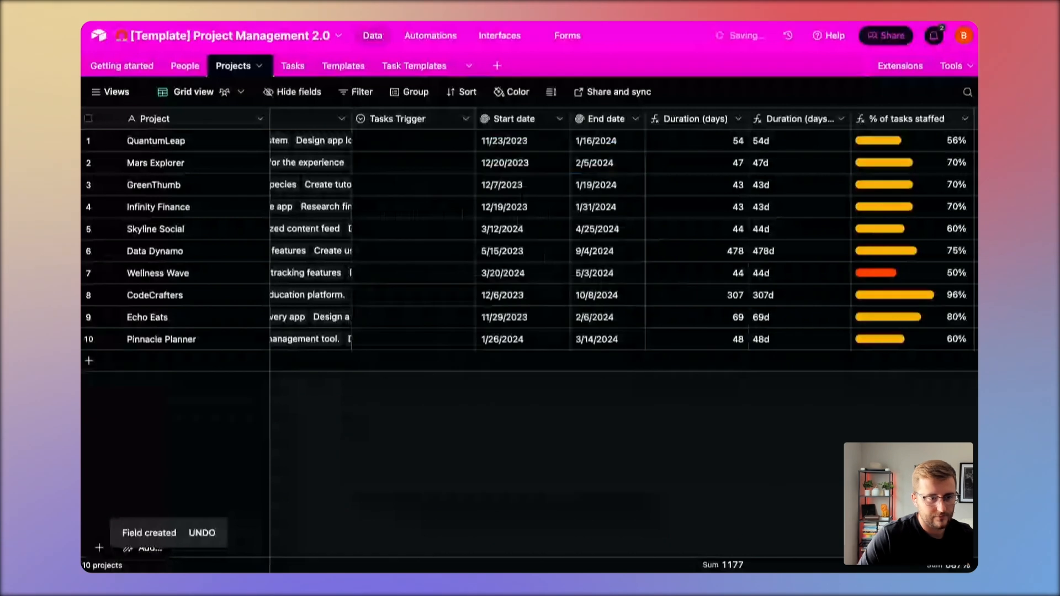
Step: Insert a field before Tasks Trigger in the Projects table that links to the Templates table, keeping the default link options
{"action": "scroll", "coordinate": [547, 119], "scroll_direction": "left", "scroll_amount": 1}
{"action": "scroll", "coordinate": [538, 119], "scroll_direction": "left", "scroll_amount": 1}
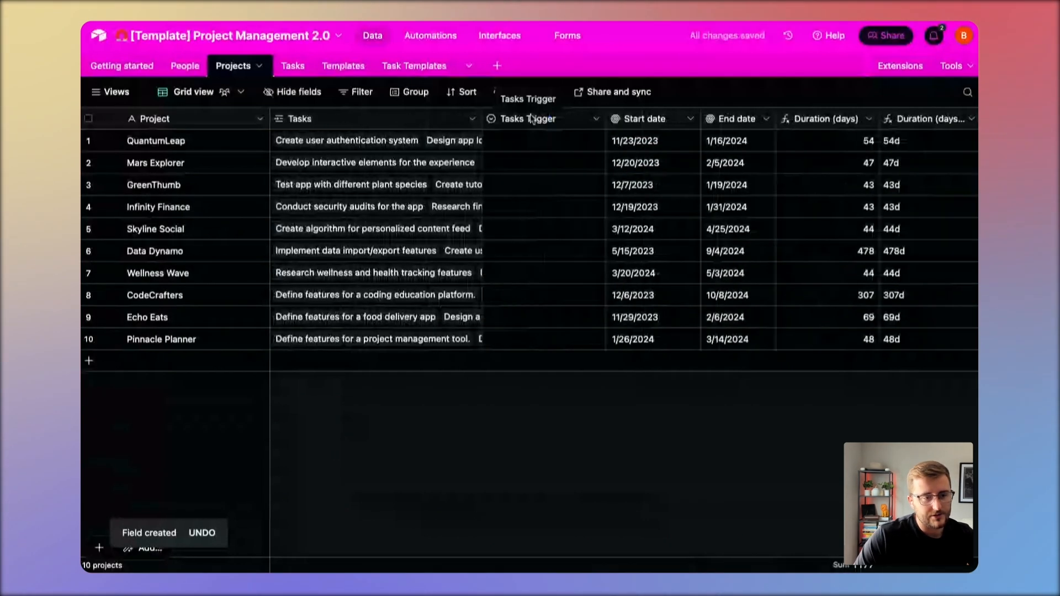
{"action": "right_click", "coordinate": [531, 117]}
{"action": "left_click", "coordinate": [580, 209]}
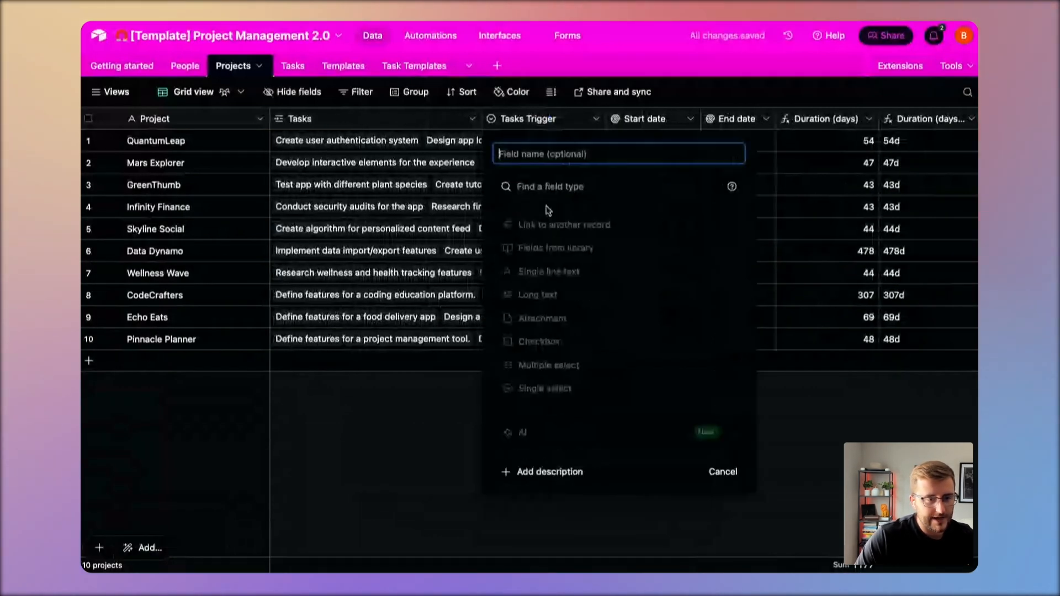
{"action": "left_click", "coordinate": [574, 223]}
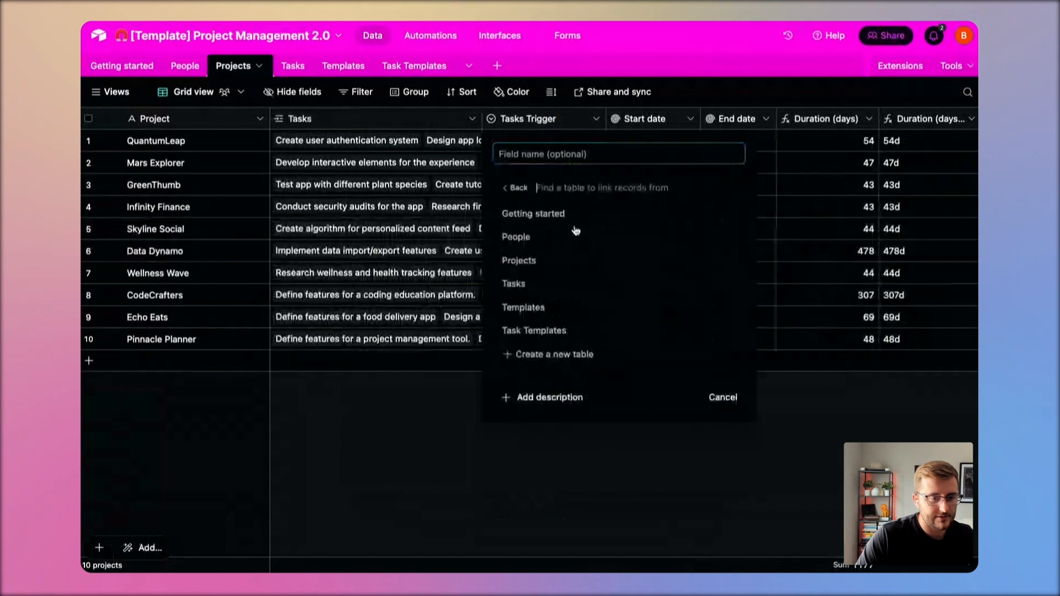
{"action": "left_click", "coordinate": [522, 306]}
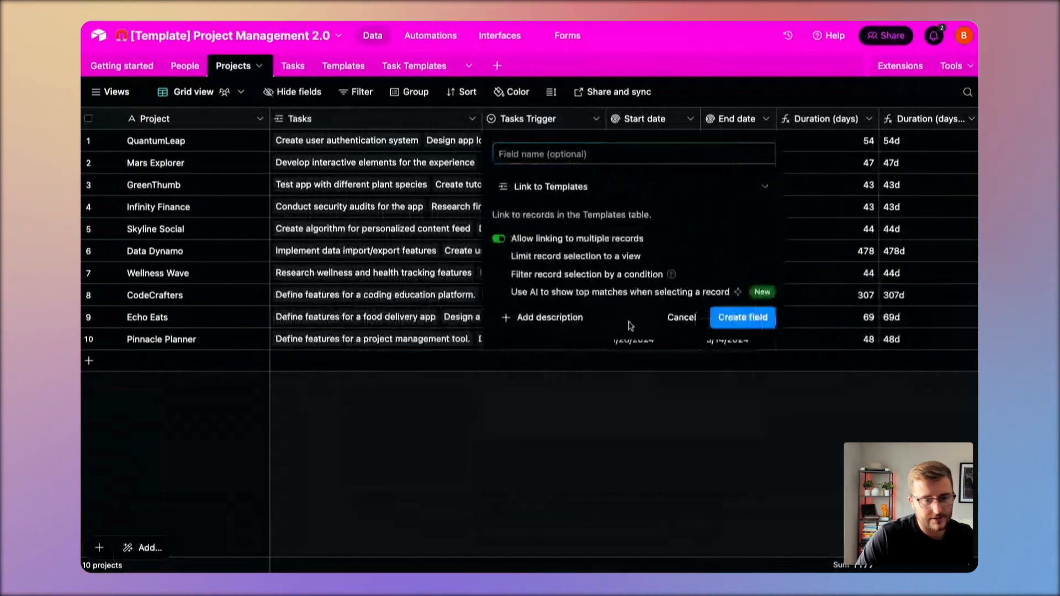
{"action": "key", "text": "Return"}
Step: Add a new record named "New Test Project" at the end of the Projects table
{"action": "left_click", "coordinate": [199, 357]}
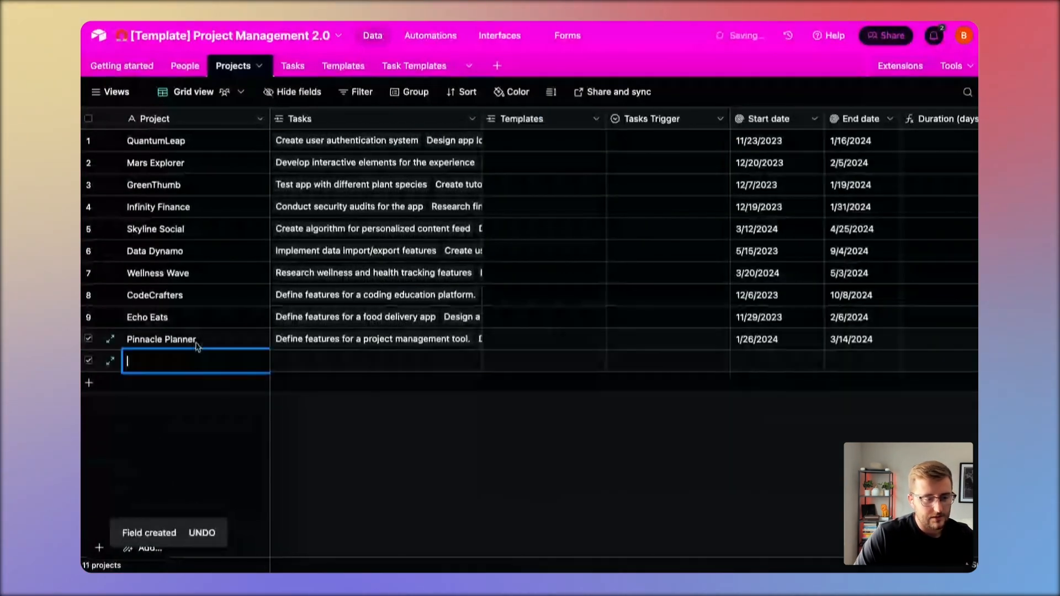
{"action": "type", "text": "New Test "}
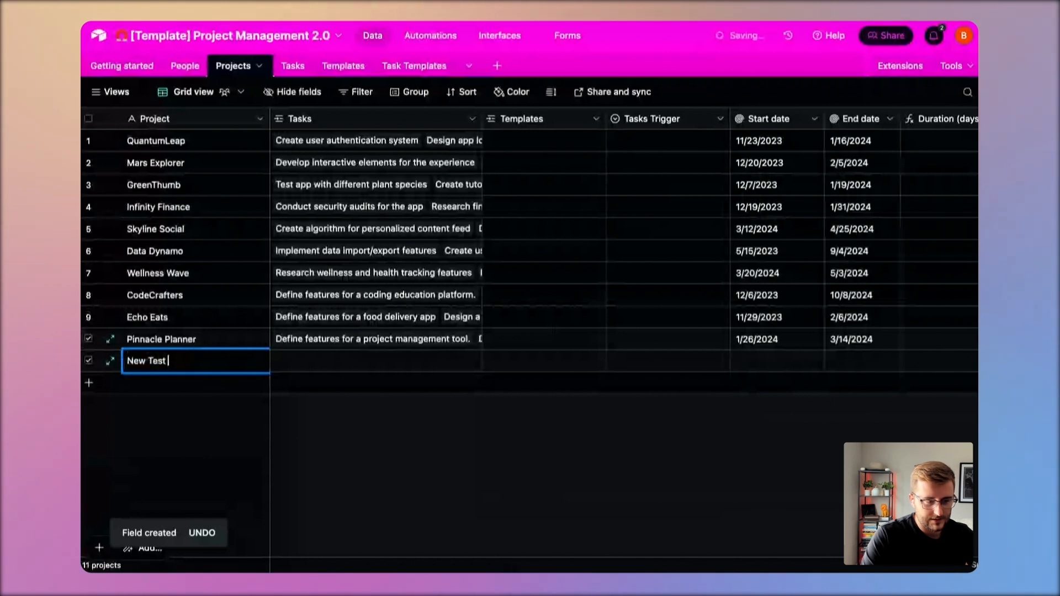
{"action": "type", "text": "Project"}
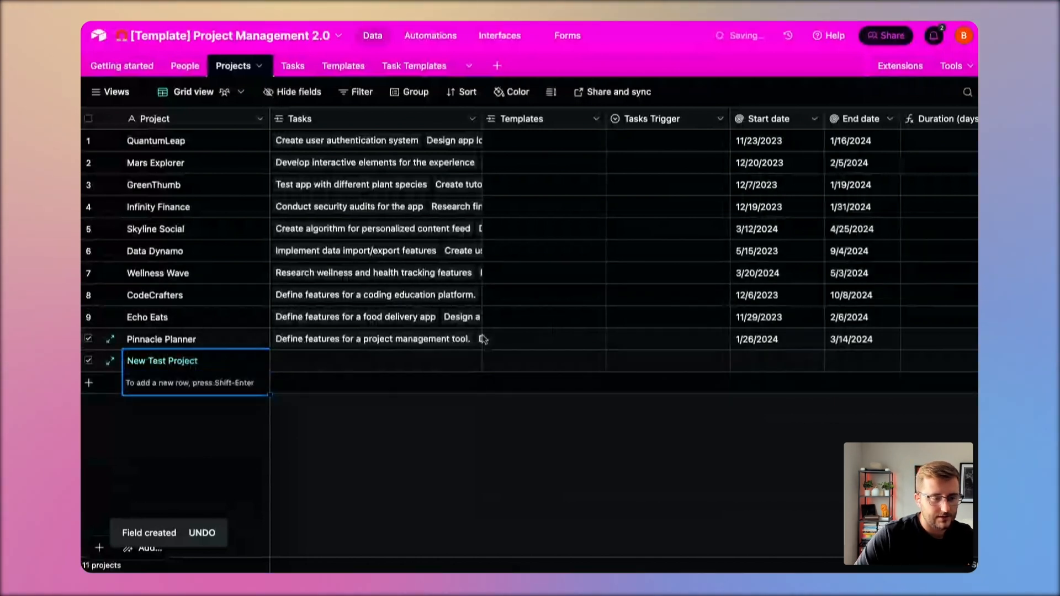
Step: Link New Test Project to the Medium template and set its Tasks Trigger to Generate Tasks (Automation)
{"action": "left_click", "coordinate": [507, 364]}
{"action": "left_click", "coordinate": [493, 361]}
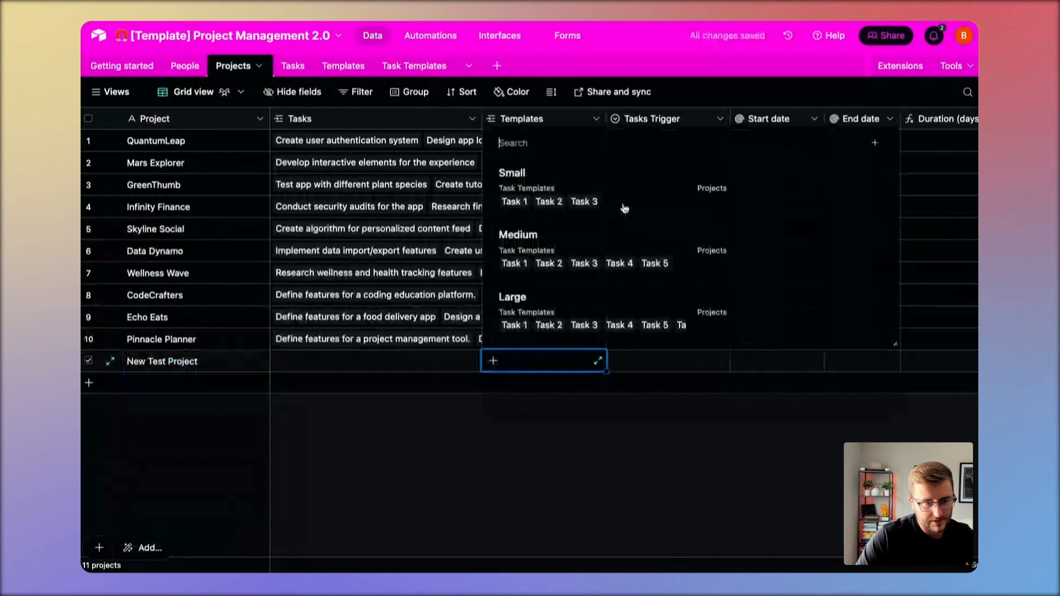
{"action": "left_click", "coordinate": [535, 260]}
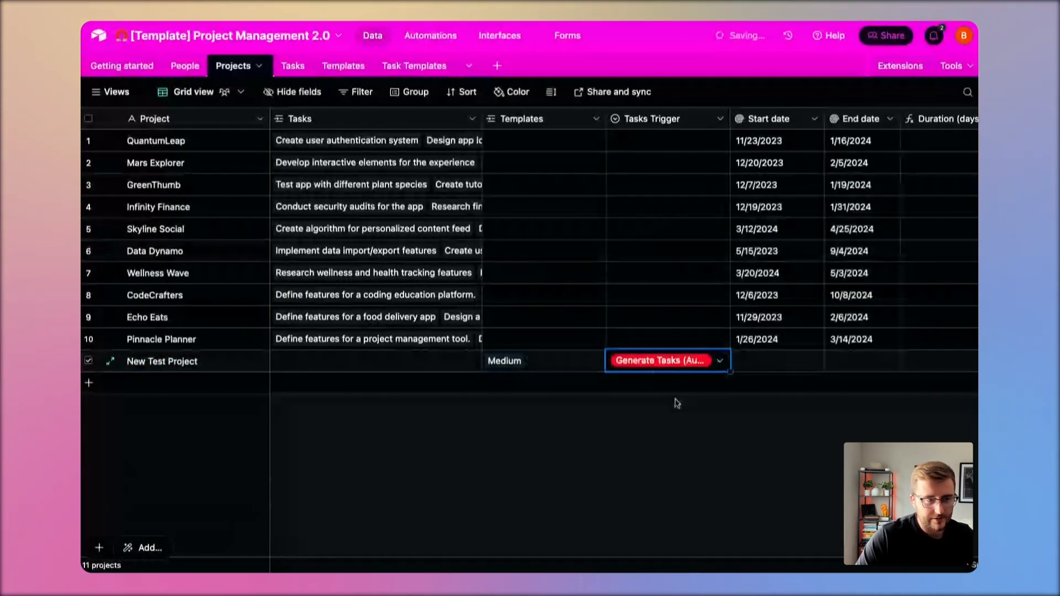
{"action": "key", "text": "ctrl+c"}
Step: Give the Generate Task Templates automation a "When a record matches conditions" trigger on the Projects table
{"action": "left_click", "coordinate": [430, 35]}
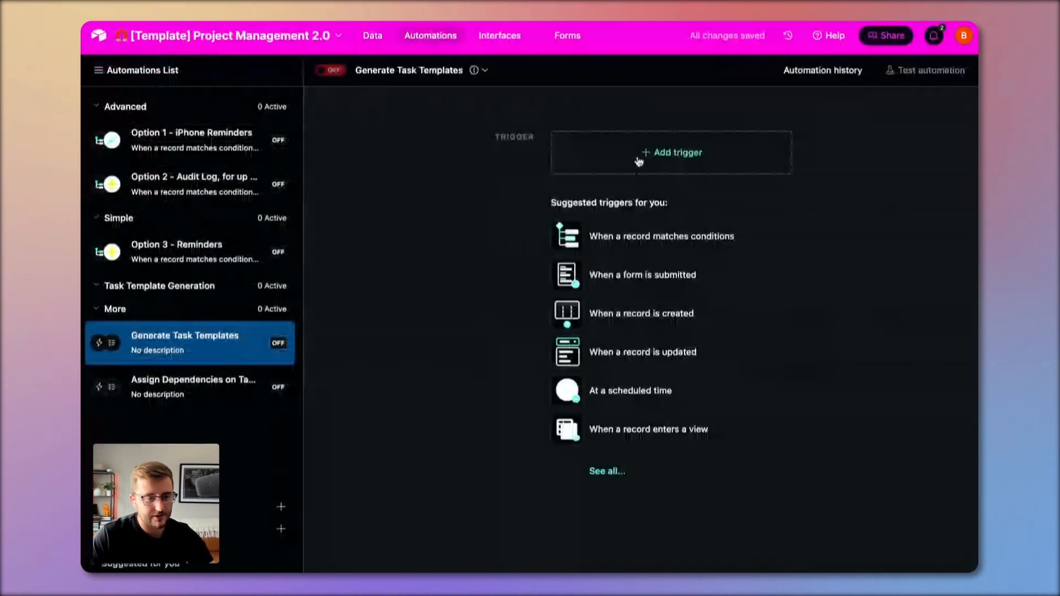
{"action": "left_click", "coordinate": [671, 153]}
{"action": "left_click", "coordinate": [649, 200]}
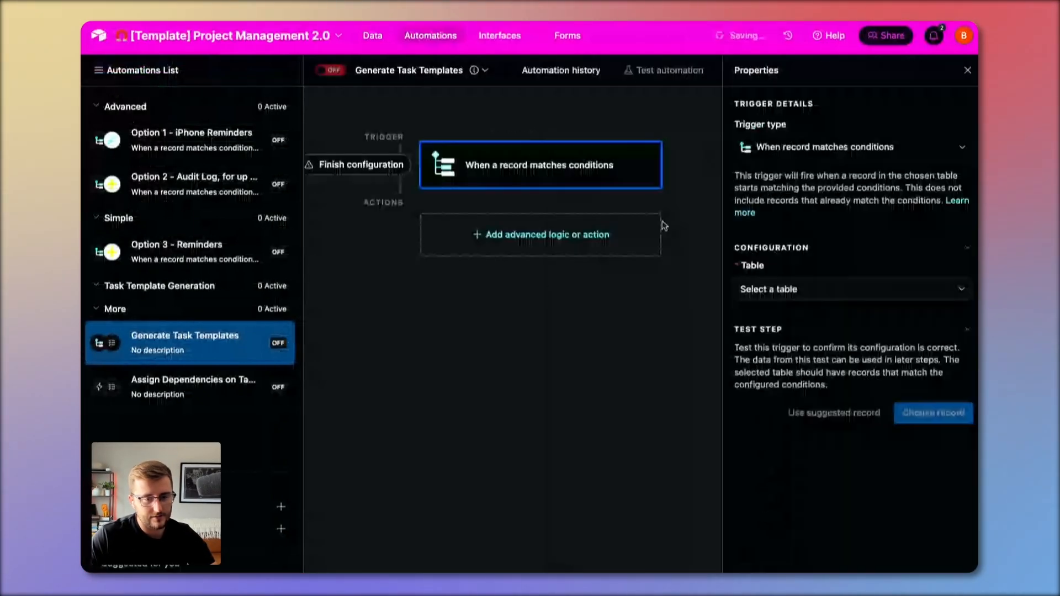
{"action": "left_click", "coordinate": [782, 291]}
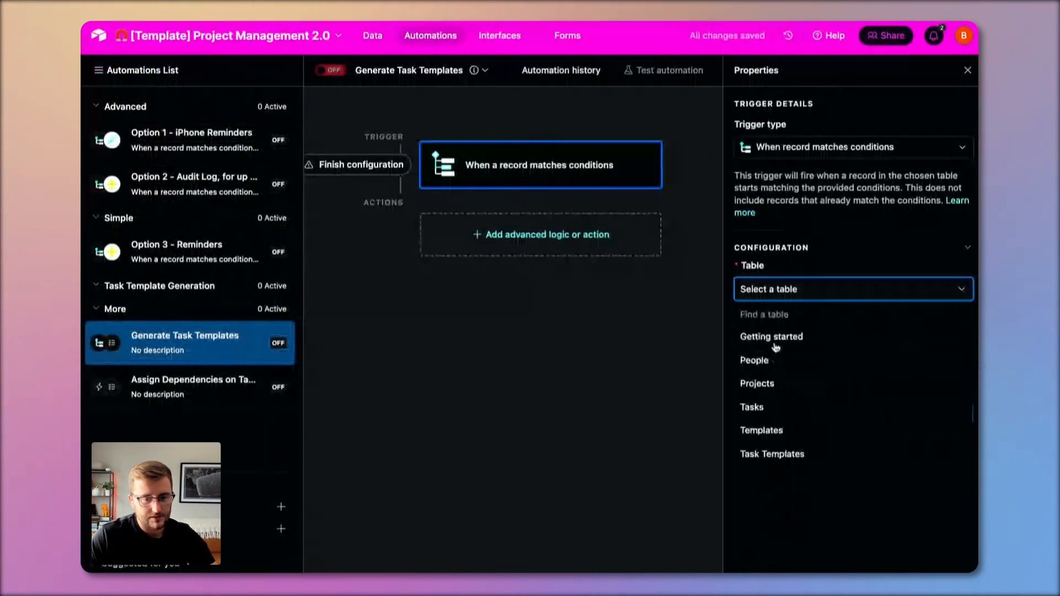
{"action": "left_click", "coordinate": [758, 381]}
Step: Set the trigger condition to Tasks Trigger is Generate Tasks (Automation)
{"action": "left_click", "coordinate": [771, 345]}
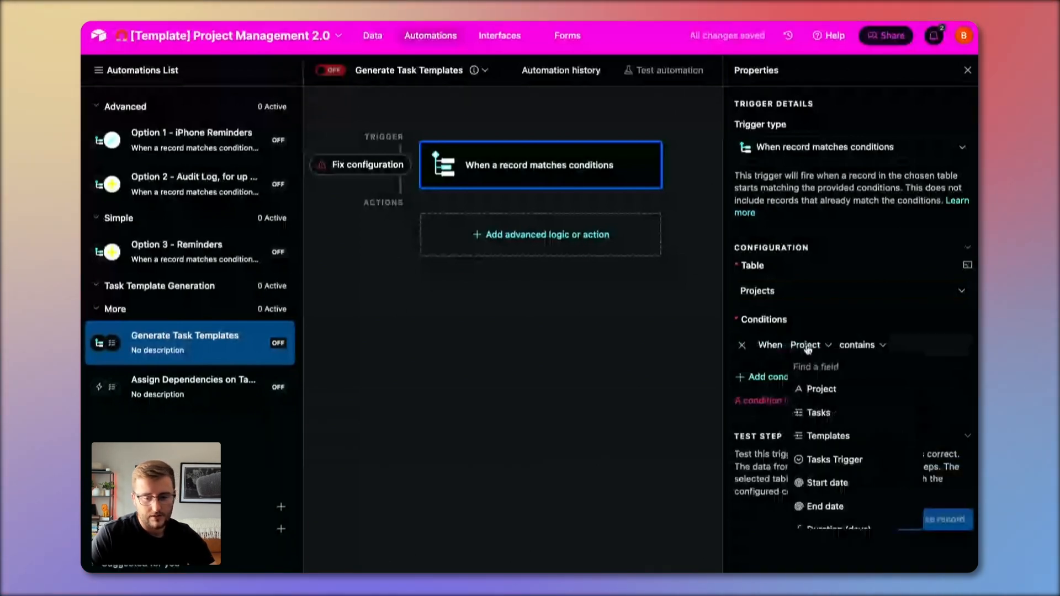
{"action": "type", "text": "gen"}
{"action": "left_click", "coordinate": [834, 436]}
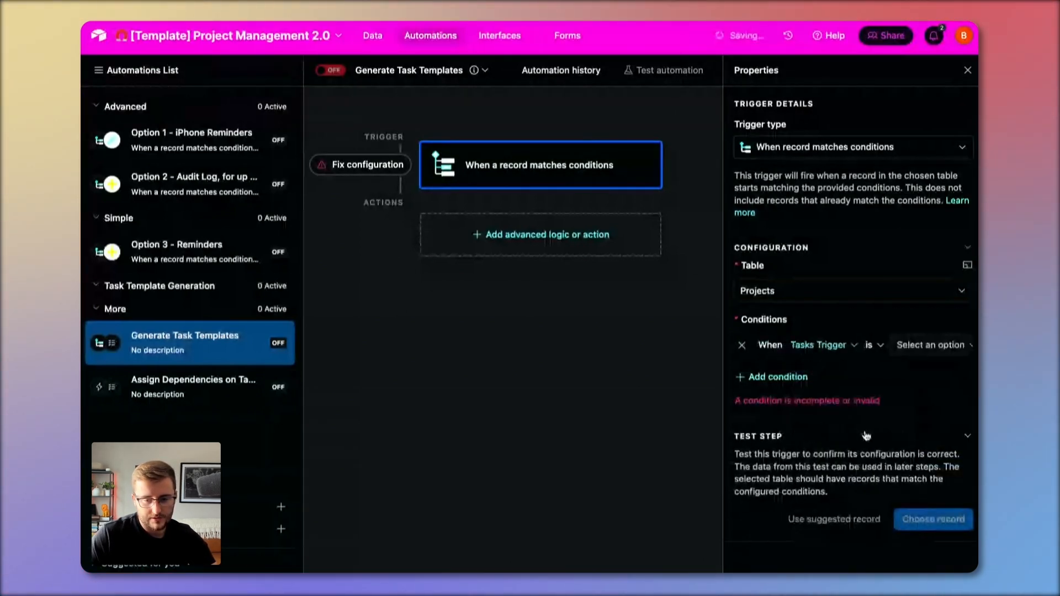
{"action": "left_click", "coordinate": [933, 344]}
{"action": "left_click", "coordinate": [908, 403]}
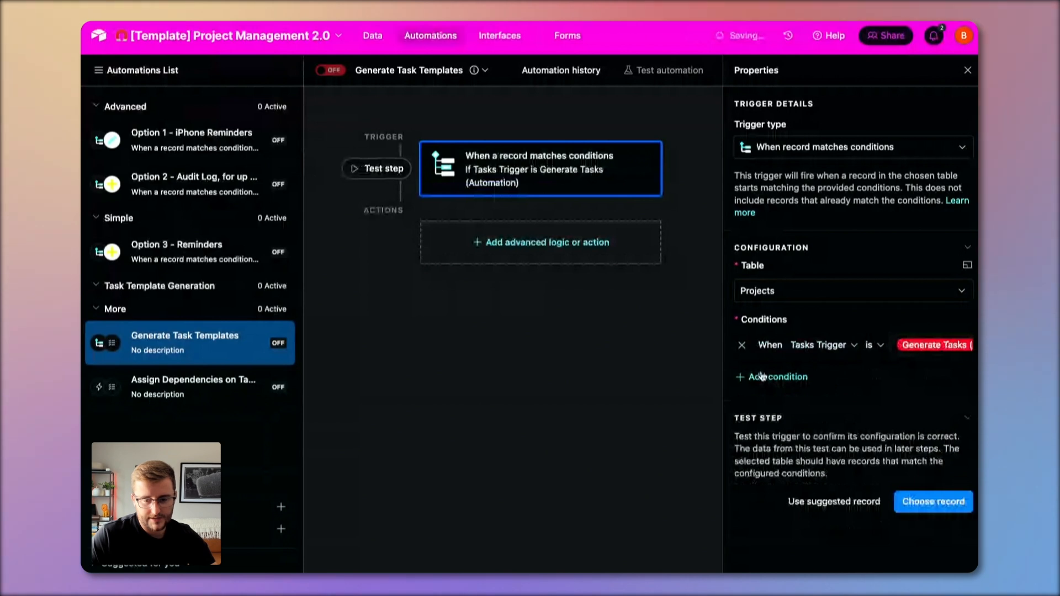
Step: Add a second trigger condition requiring that Templates is not empty
{"action": "left_click", "coordinate": [770, 376]}
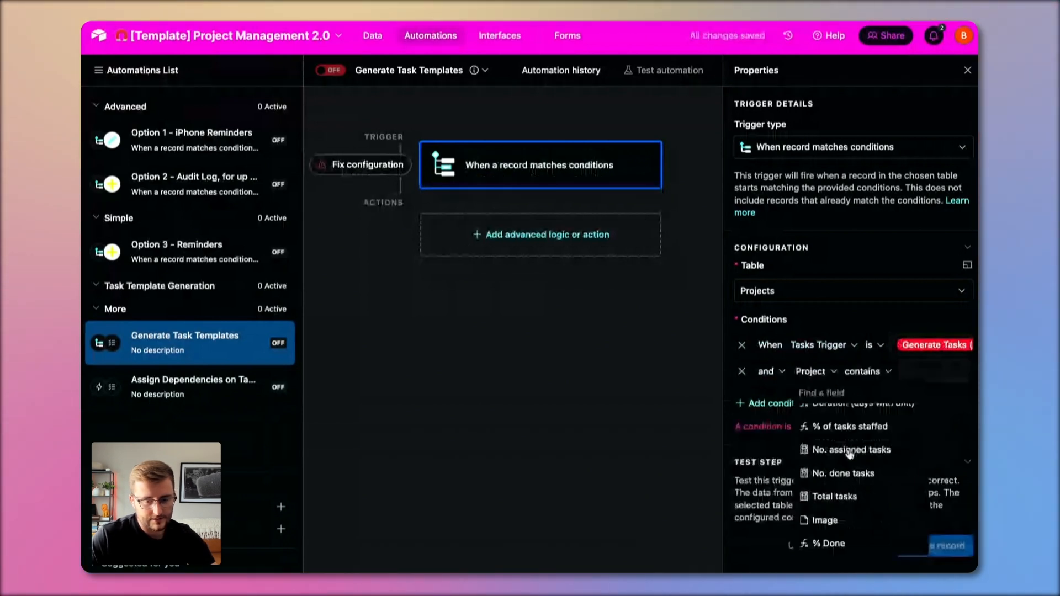
{"action": "scroll", "coordinate": [850, 452], "scroll_direction": "up", "scroll_amount": 5}
{"action": "left_click", "coordinate": [828, 463]}
{"action": "left_click", "coordinate": [906, 371]}
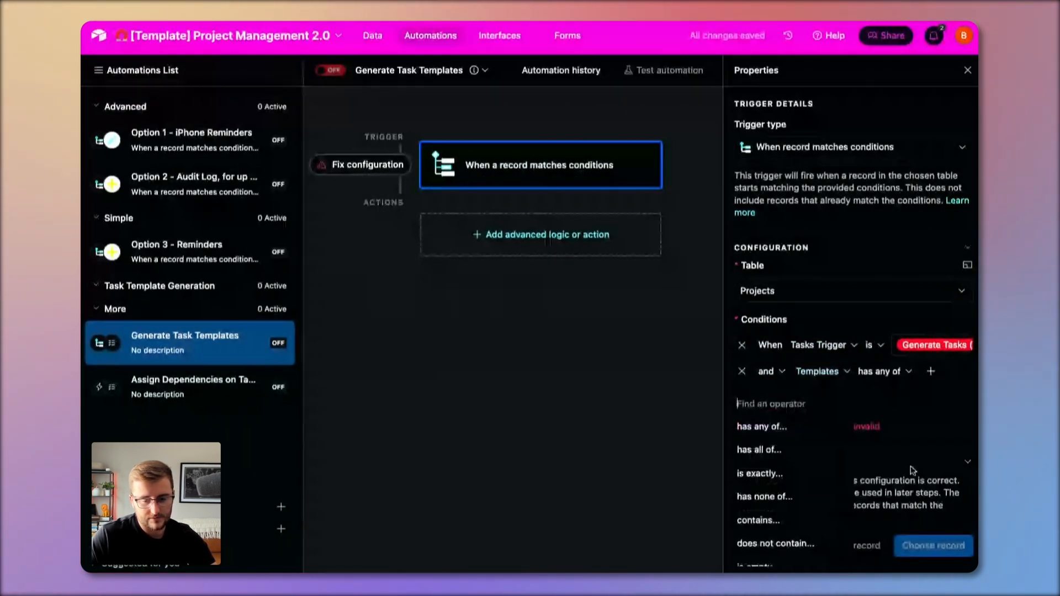
{"action": "scroll", "coordinate": [784, 554], "scroll_direction": "down", "scroll_amount": 2}
{"action": "left_click", "coordinate": [784, 553]}
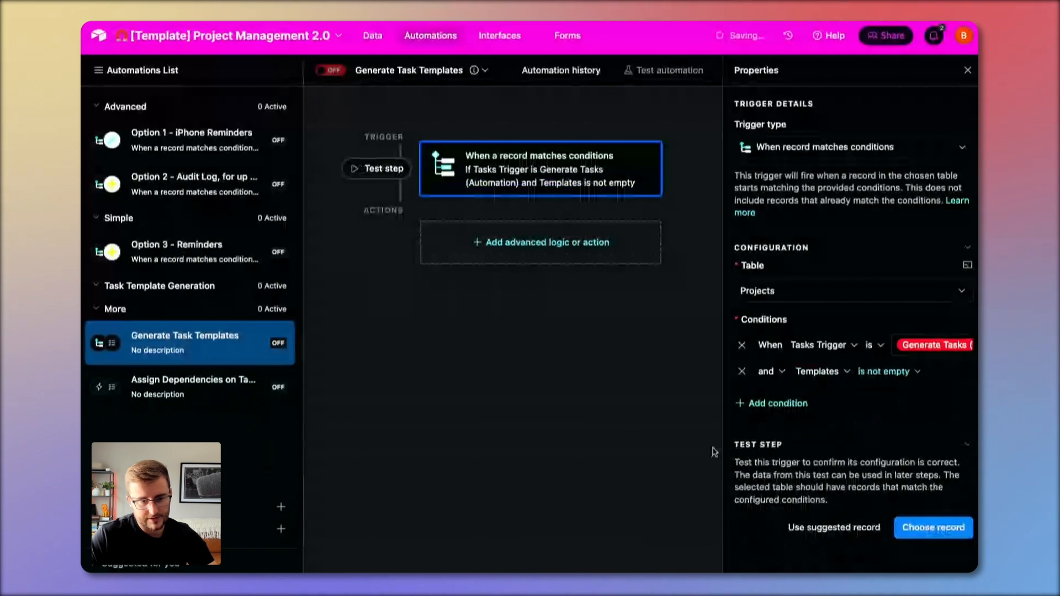
Step: Add a repeating group to the automation and insert a Find records action between the trigger and the group
{"action": "left_click", "coordinate": [547, 241]}
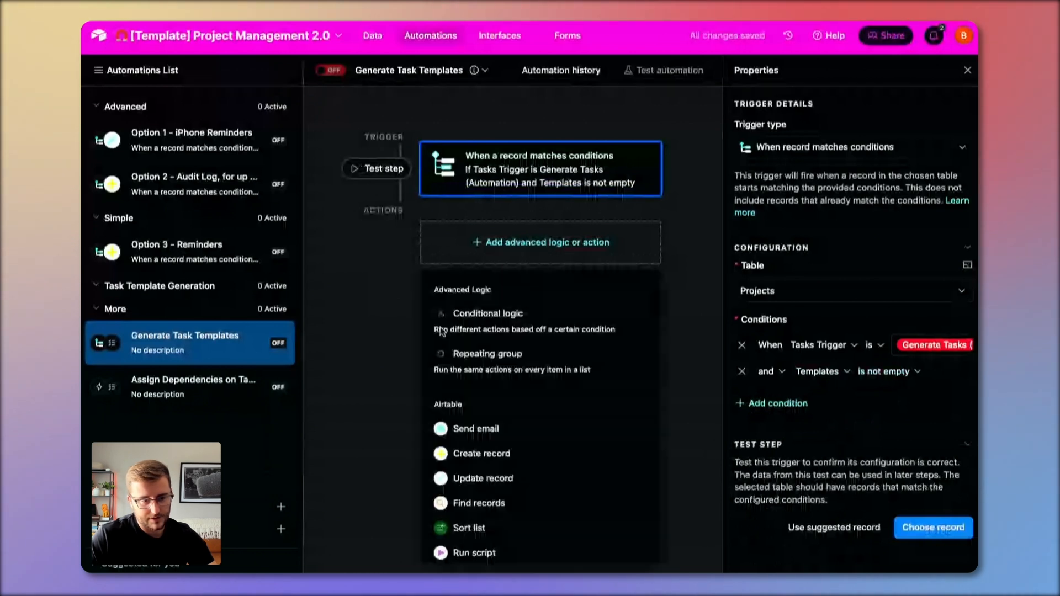
{"action": "left_click", "coordinate": [454, 367]}
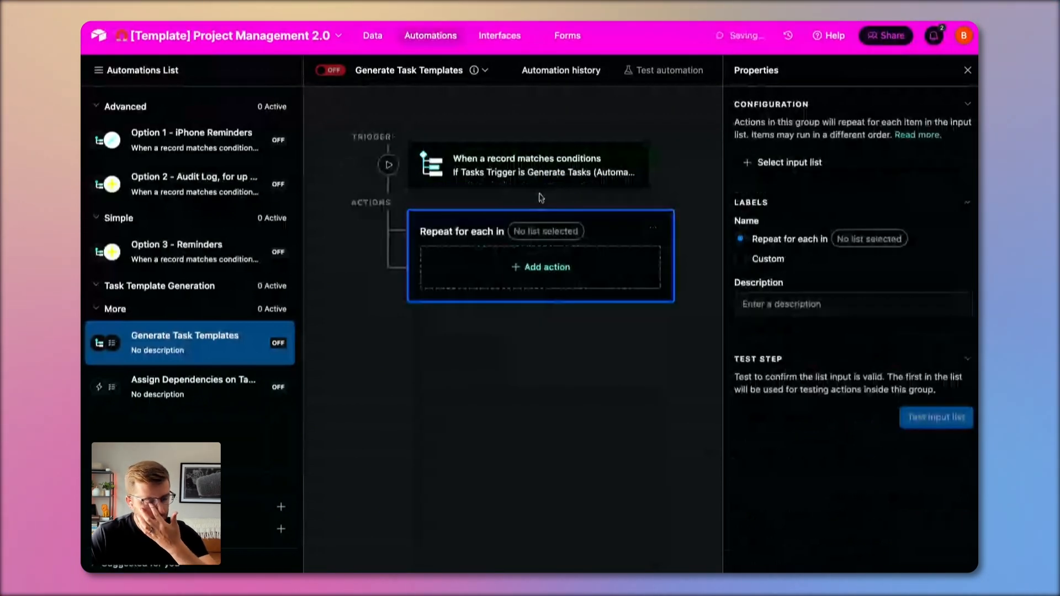
{"action": "left_click", "coordinate": [540, 203]}
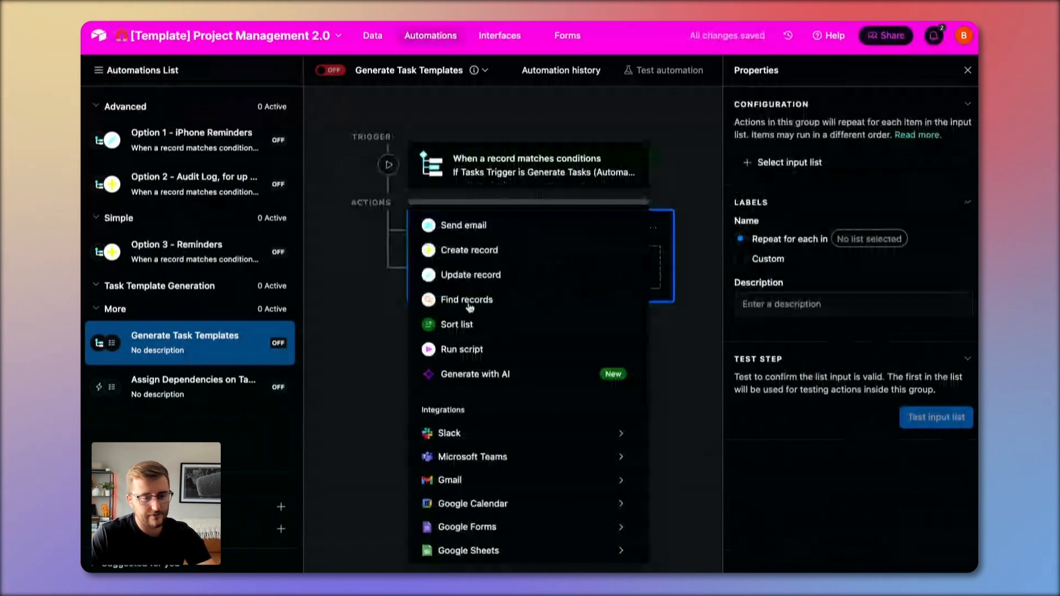
{"action": "left_click", "coordinate": [470, 305]}
Step: Configure the Find records action to search the Task Templates table based on a condition
{"action": "left_click", "coordinate": [801, 402]}
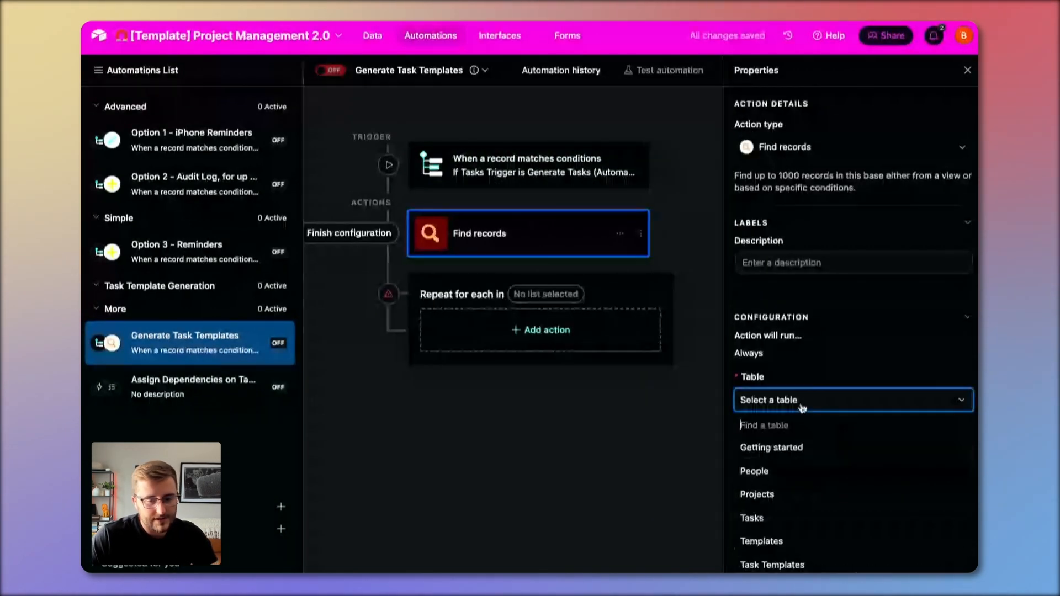
{"action": "left_click", "coordinate": [780, 566]}
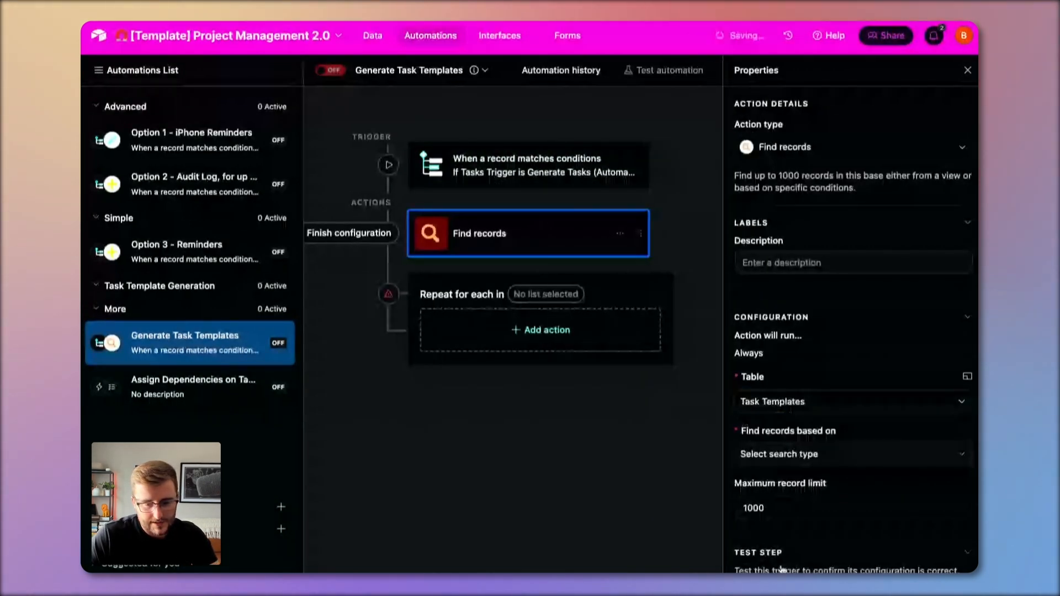
{"action": "left_click", "coordinate": [784, 454]}
{"action": "left_click", "coordinate": [784, 504]}
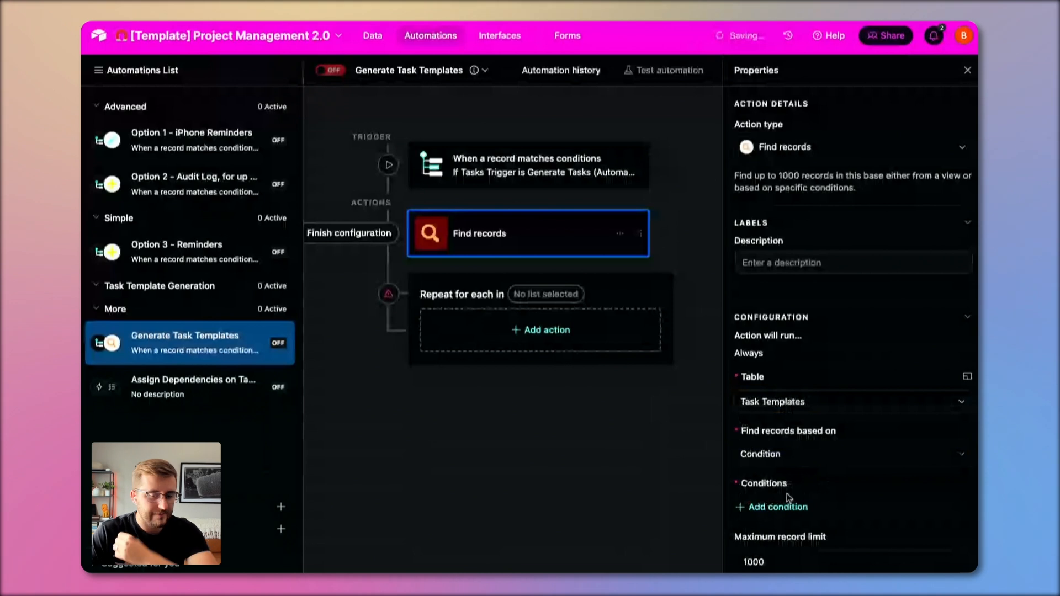
Step: Add a search condition on the Templates field using "has any of" and make its value dynamic
{"action": "left_click", "coordinate": [782, 506]}
{"action": "left_click", "coordinate": [843, 462]}
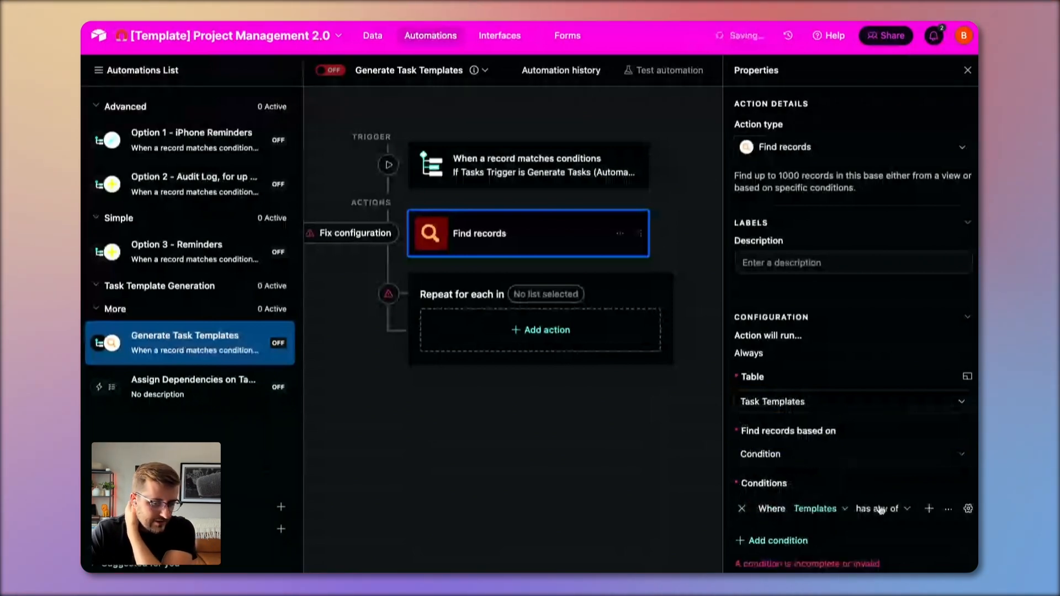
{"action": "left_click", "coordinate": [966, 509]}
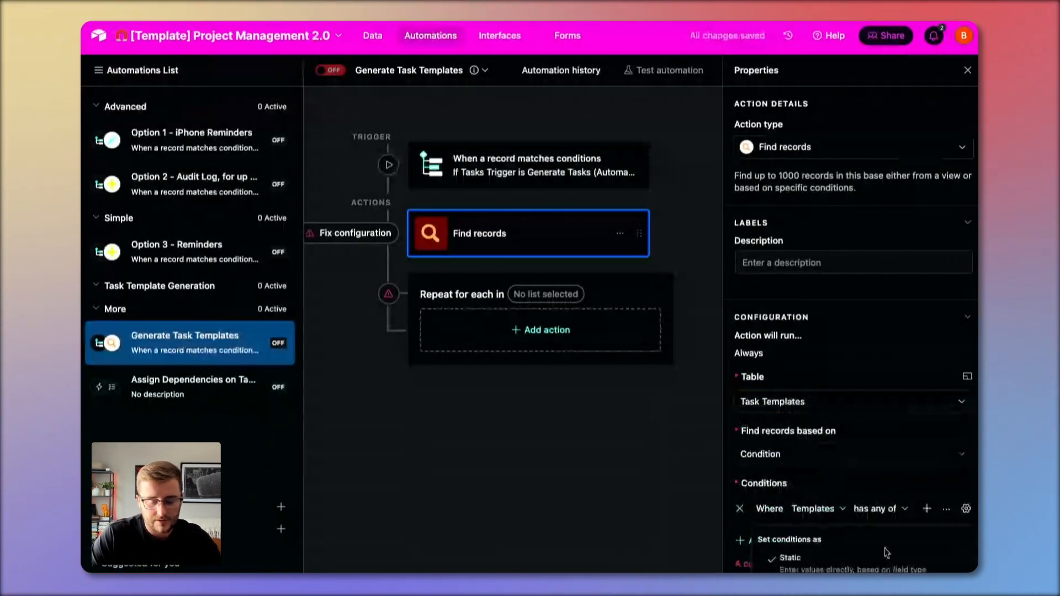
{"action": "scroll", "coordinate": [886, 553], "scroll_direction": "down", "scroll_amount": 4}
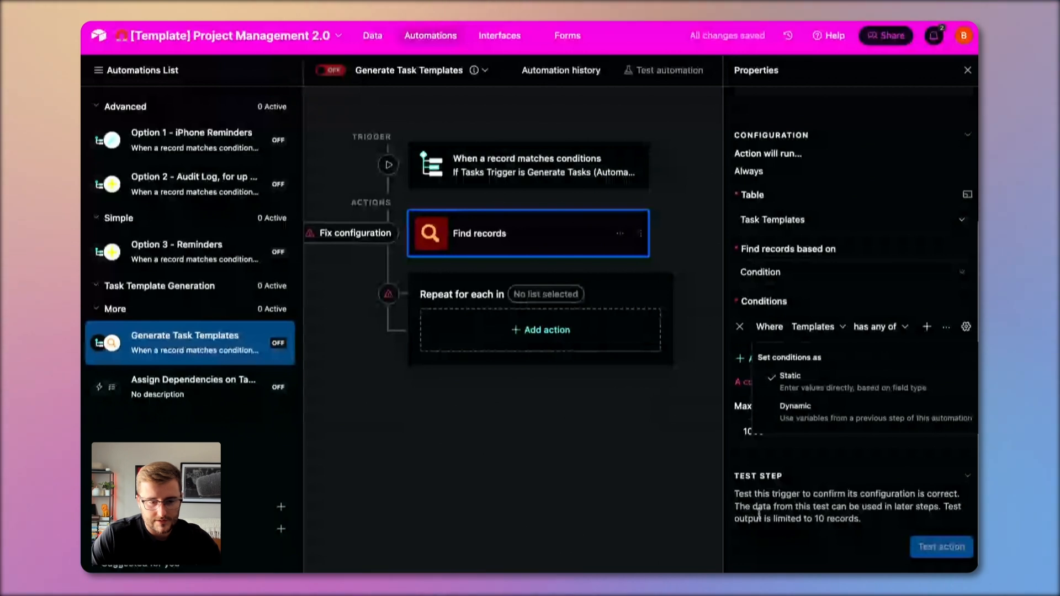
{"action": "left_click", "coordinate": [829, 411]}
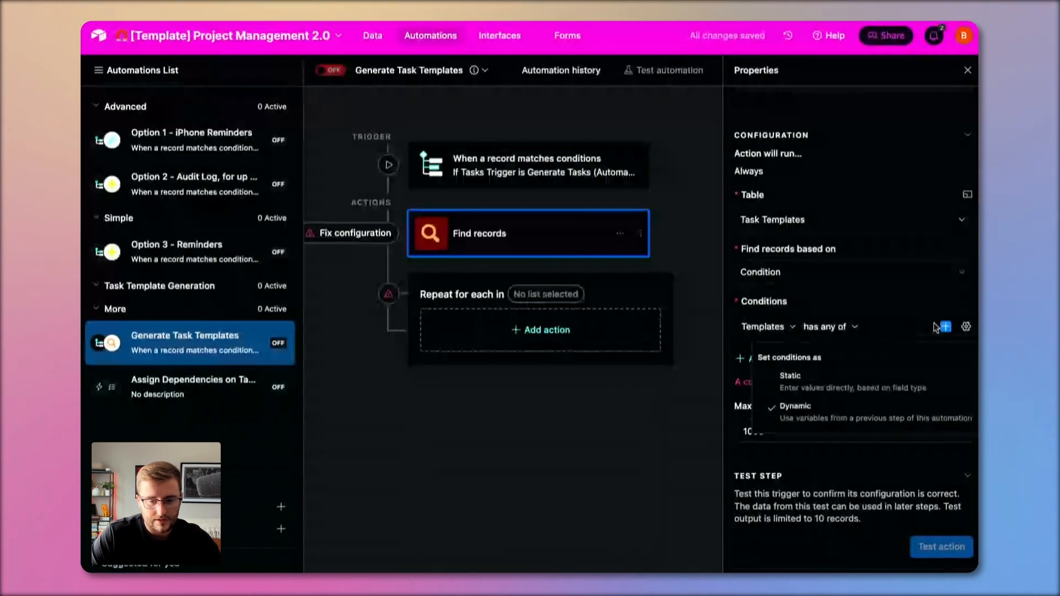
Step: Set the condition's dynamic value to a list of IDs from the trigger record's Templates field
{"action": "left_click", "coordinate": [945, 327]}
{"action": "scroll", "coordinate": [818, 516], "scroll_direction": "down", "scroll_amount": 10}
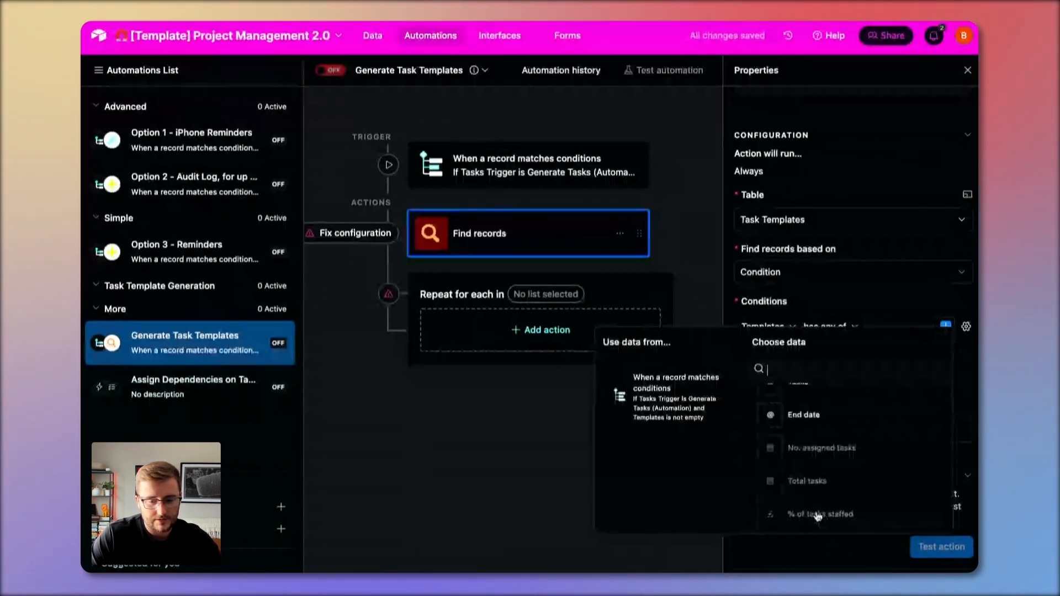
{"action": "scroll", "coordinate": [826, 456], "scroll_direction": "up", "scroll_amount": 1}
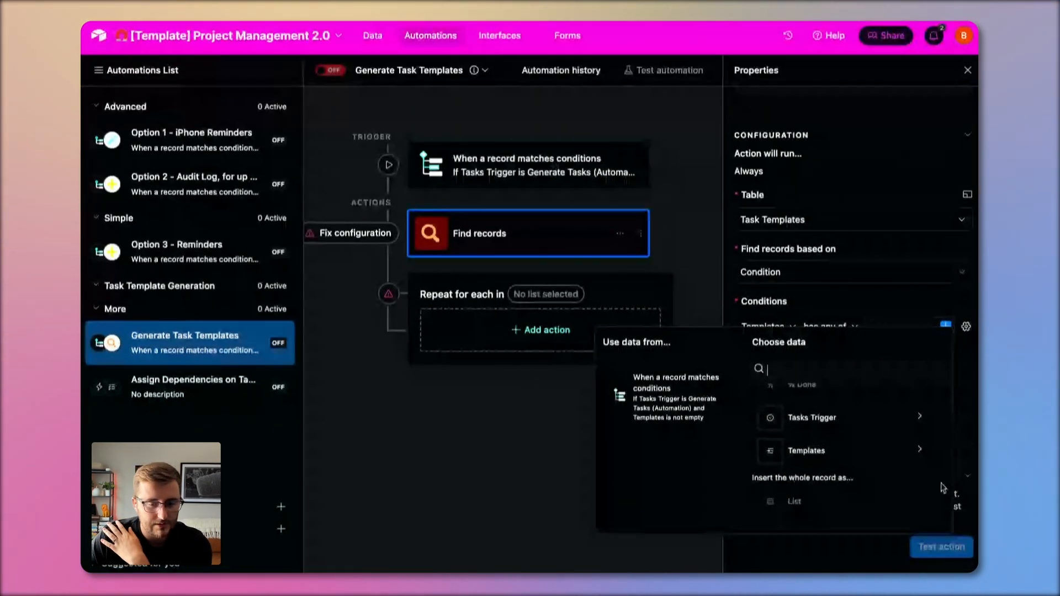
{"action": "left_click", "coordinate": [833, 458]}
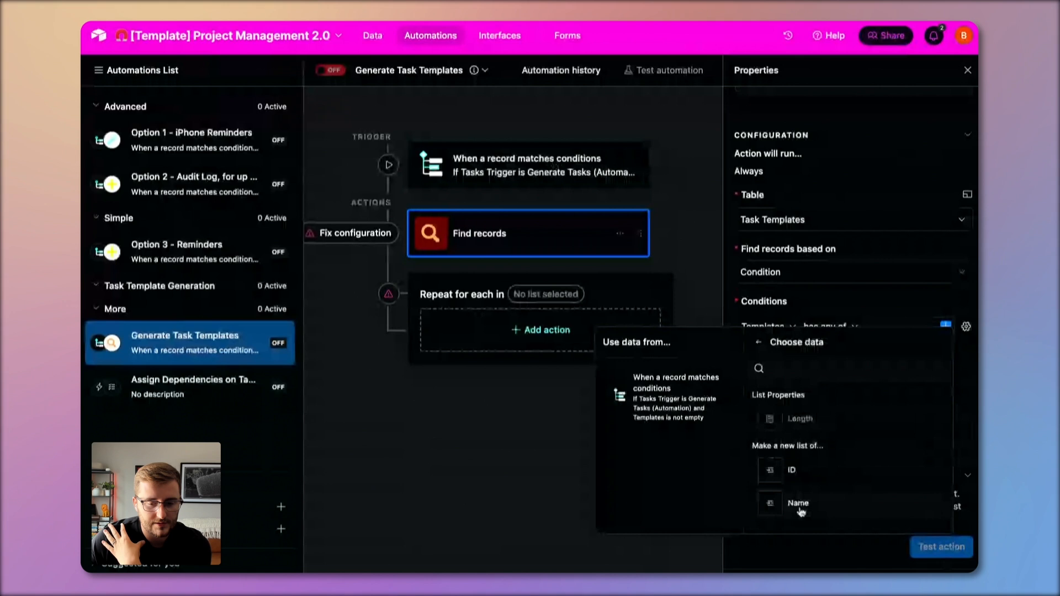
{"action": "left_click", "coordinate": [795, 476]}
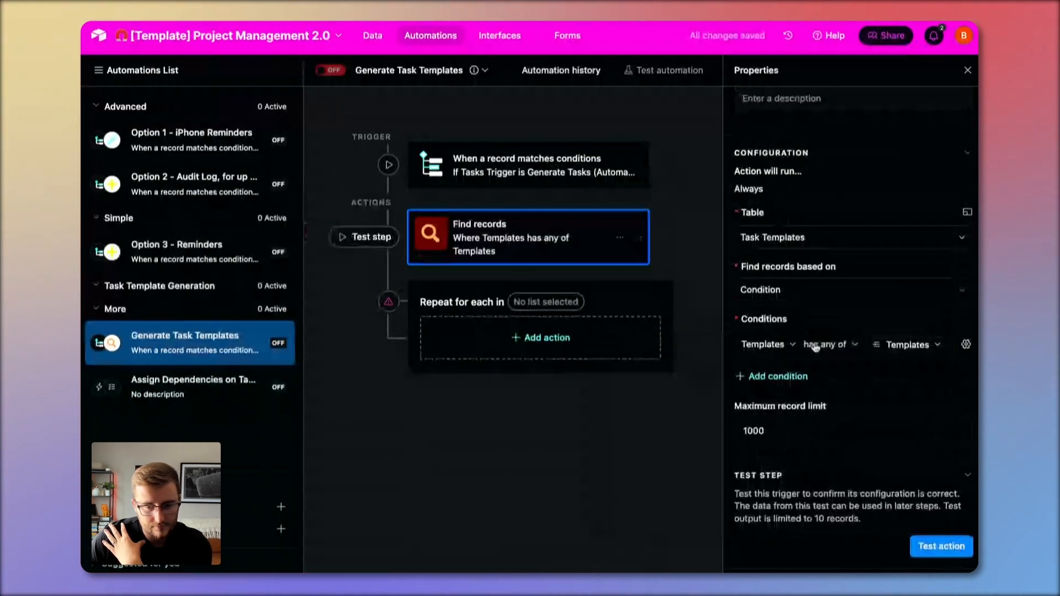
Step: Test the trigger and the Find records action using New Test Project as the matching record
{"action": "left_click", "coordinate": [949, 547]}
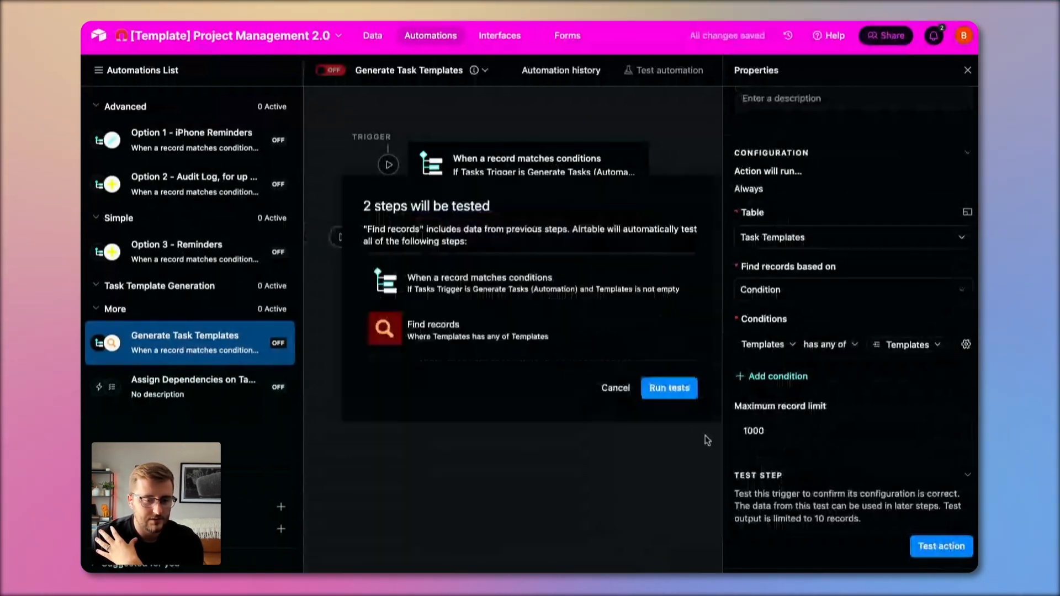
{"action": "left_click", "coordinate": [676, 386]}
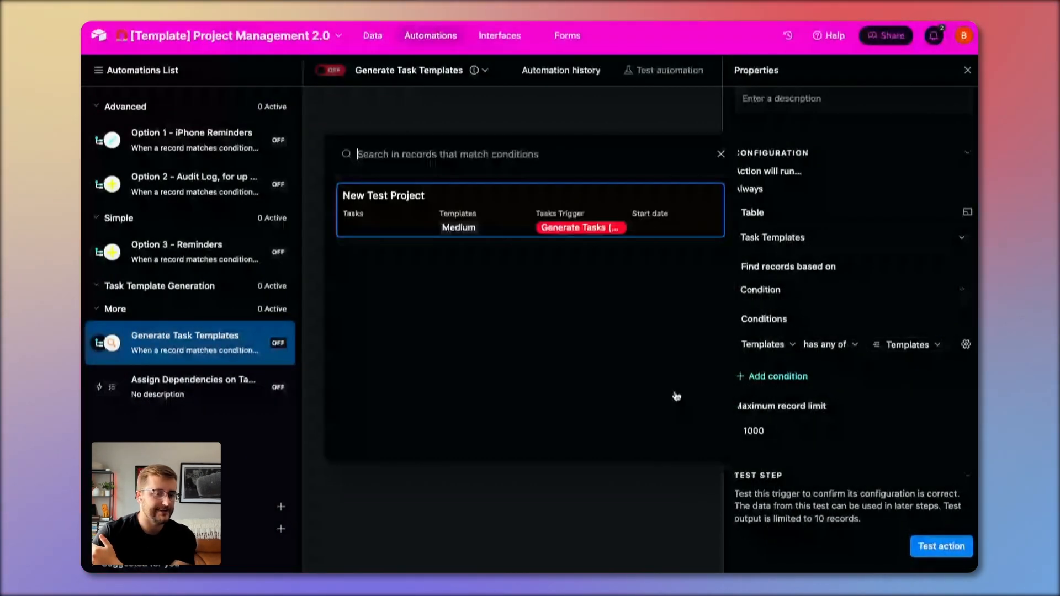
{"action": "left_click", "coordinate": [562, 222]}
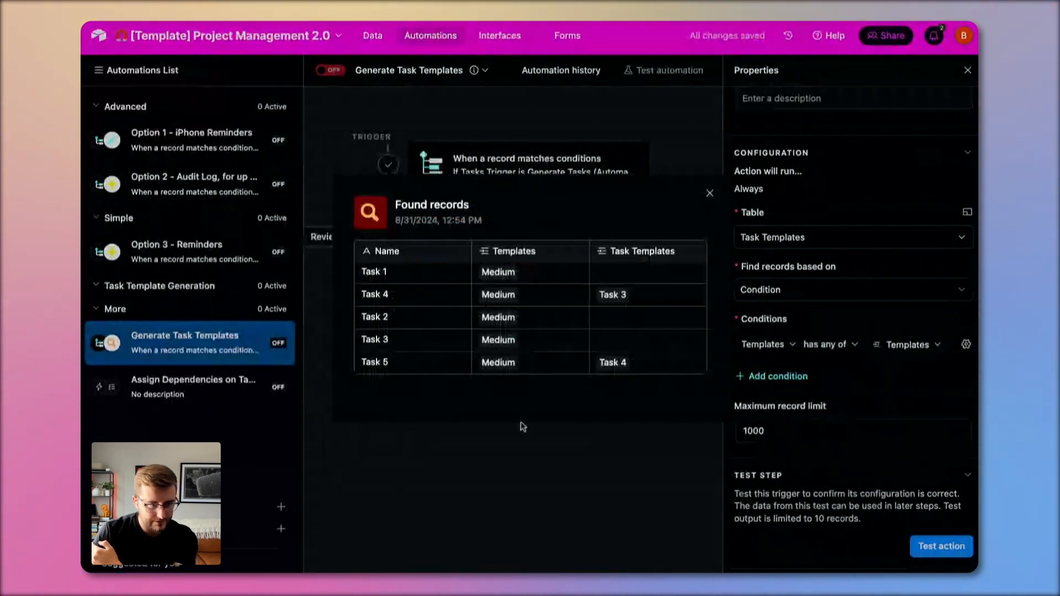
Step: Close the found records and add a repeating group that runs over the list of records from Find records
{"action": "left_click", "coordinate": [498, 427]}
{"action": "left_click", "coordinate": [552, 311]}
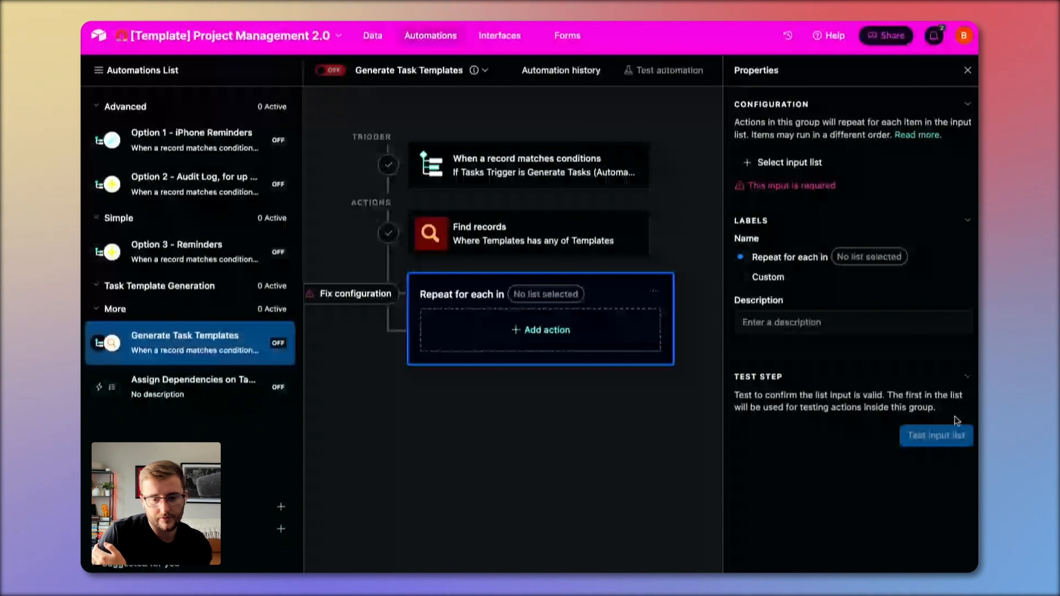
{"action": "left_click", "coordinate": [851, 262]}
{"action": "left_click", "coordinate": [778, 164]}
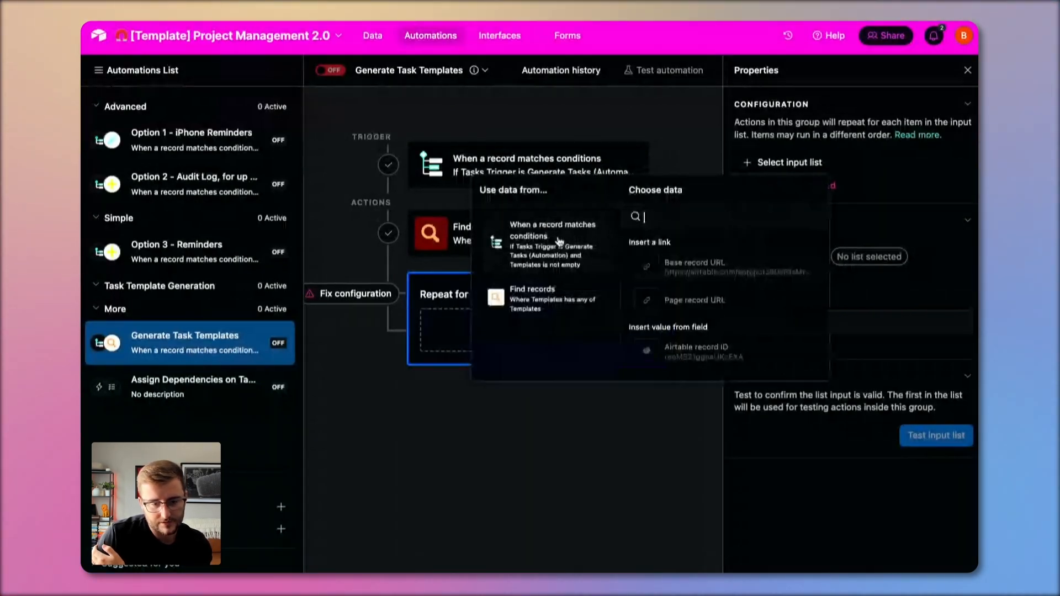
{"action": "left_click", "coordinate": [524, 304]}
{"action": "left_click", "coordinate": [760, 260]}
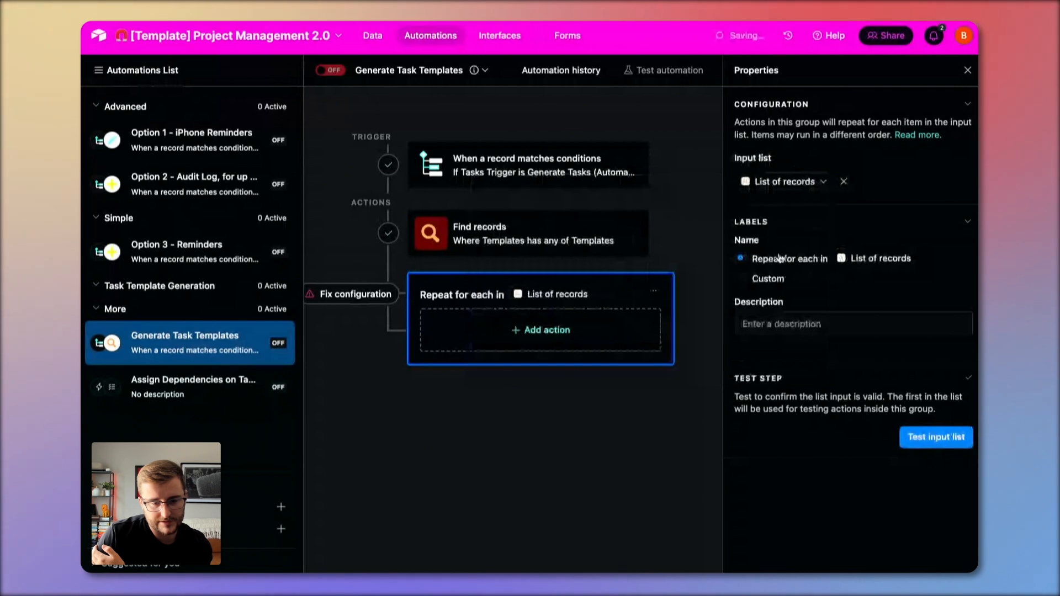
Step: Add a Create record action inside the repeating group, targeting the Tasks table
{"action": "left_click", "coordinate": [541, 330]}
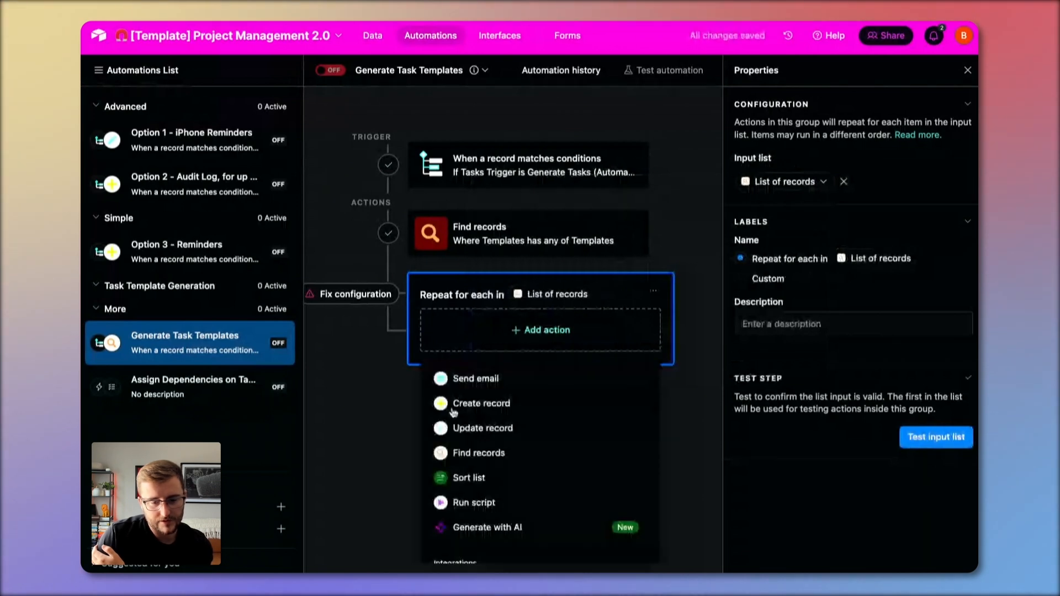
{"action": "left_click", "coordinate": [644, 400]}
{"action": "left_click", "coordinate": [789, 375]}
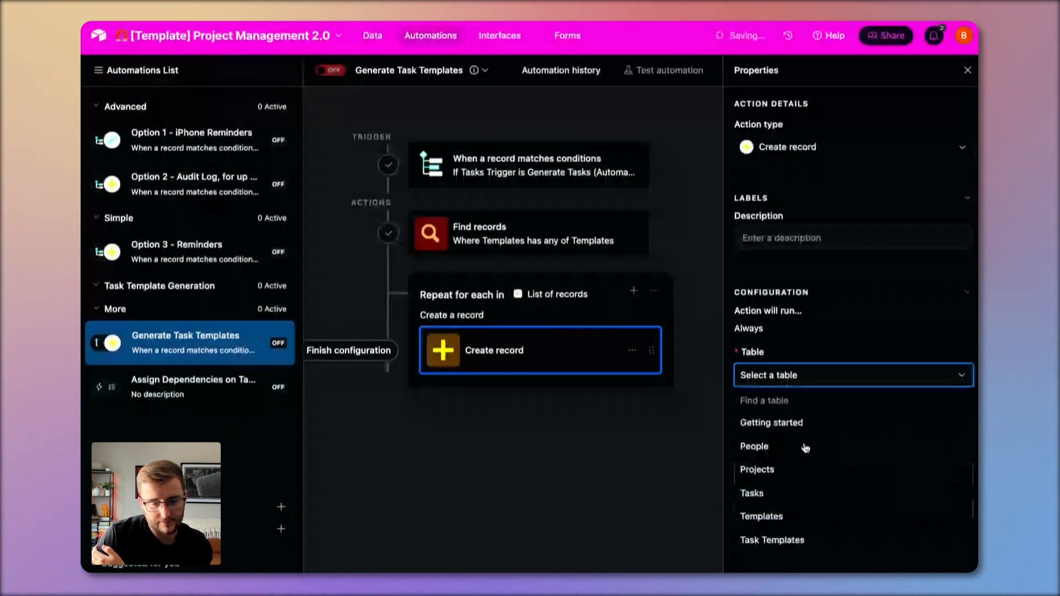
{"action": "left_click", "coordinate": [752, 493]}
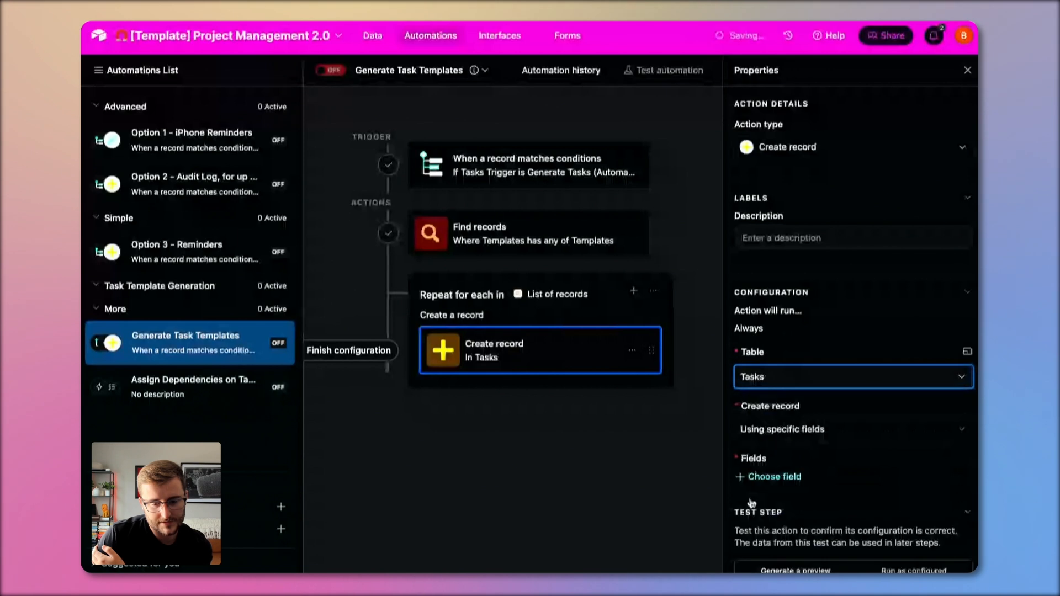
Step: Add the Project and Task fields to the Create record action
{"action": "left_click", "coordinate": [762, 430]}
{"action": "left_click", "coordinate": [778, 462]}
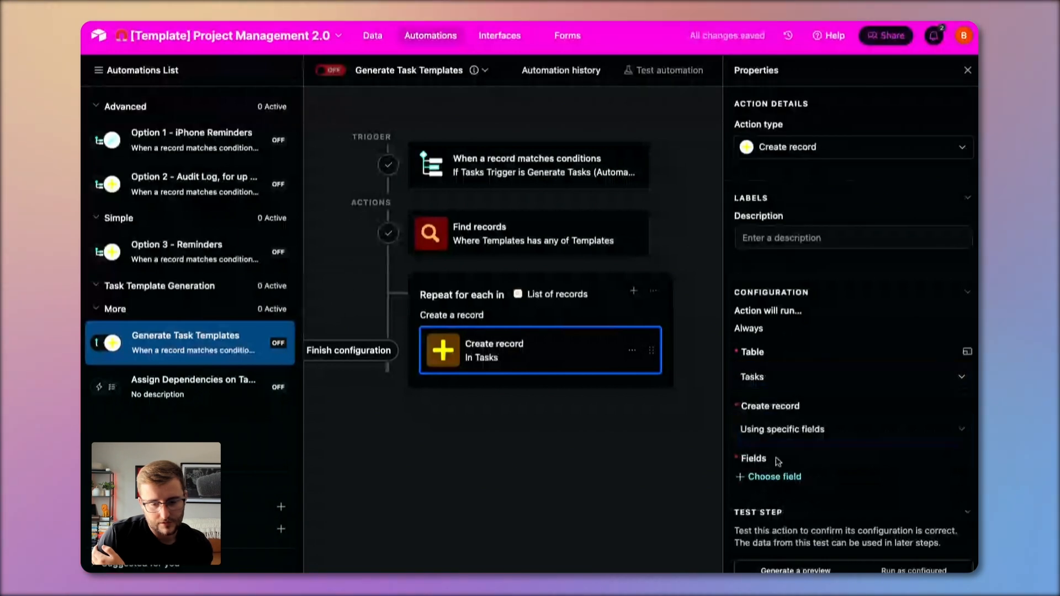
{"action": "left_click", "coordinate": [796, 477]}
{"action": "left_click", "coordinate": [794, 449]}
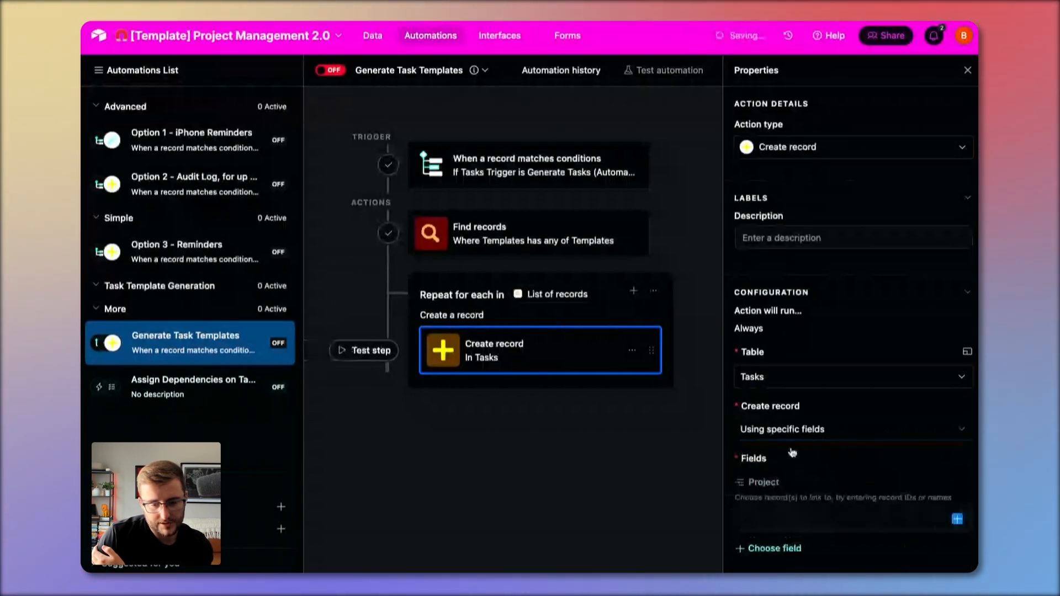
{"action": "scroll", "coordinate": [793, 453], "scroll_direction": "down", "scroll_amount": 3}
{"action": "left_click", "coordinate": [758, 426]}
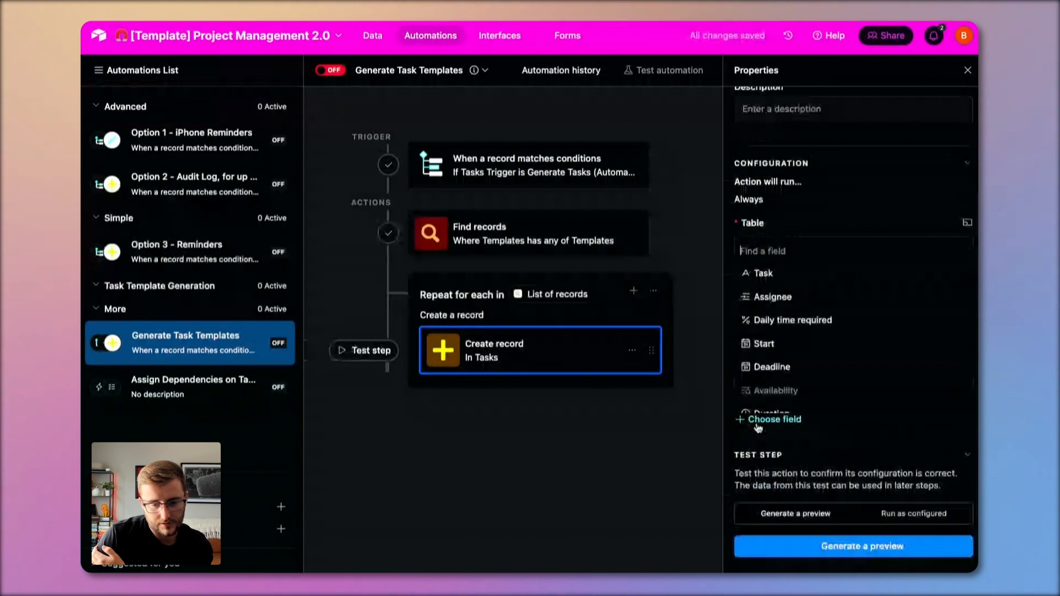
{"action": "scroll", "coordinate": [808, 406], "scroll_direction": "down", "scroll_amount": 5}
{"action": "scroll", "coordinate": [808, 403], "scroll_direction": "up", "scroll_amount": 10}
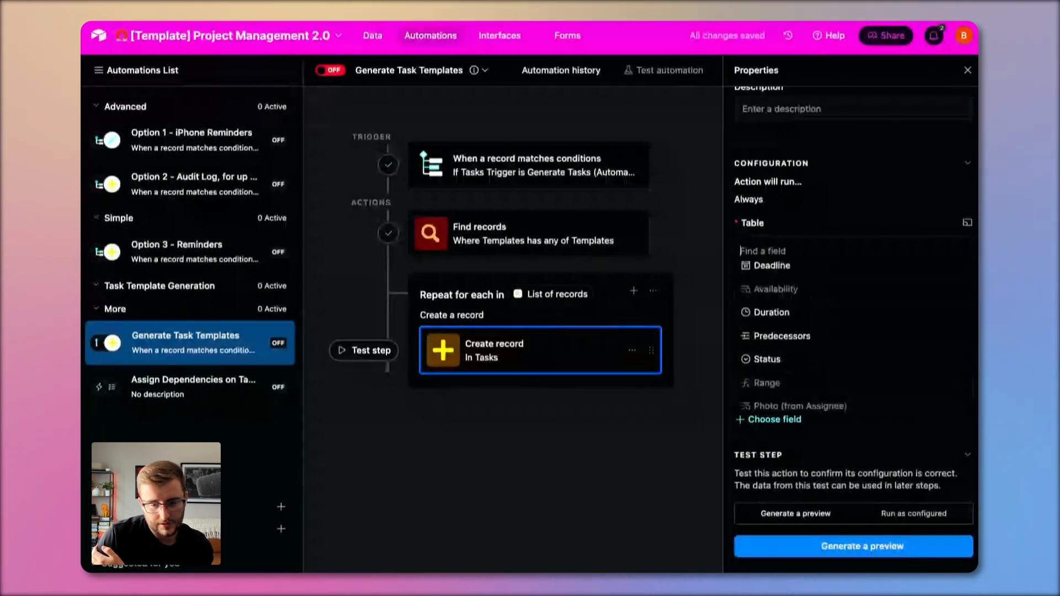
{"action": "scroll", "coordinate": [799, 402], "scroll_direction": "up", "scroll_amount": 3}
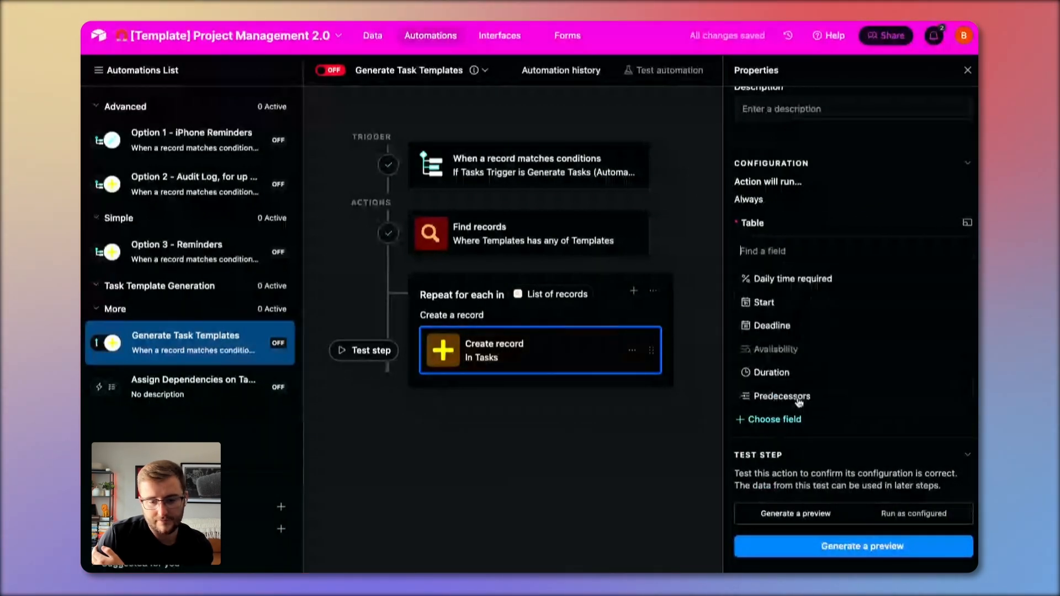
{"action": "scroll", "coordinate": [799, 402], "scroll_direction": "up", "scroll_amount": 3}
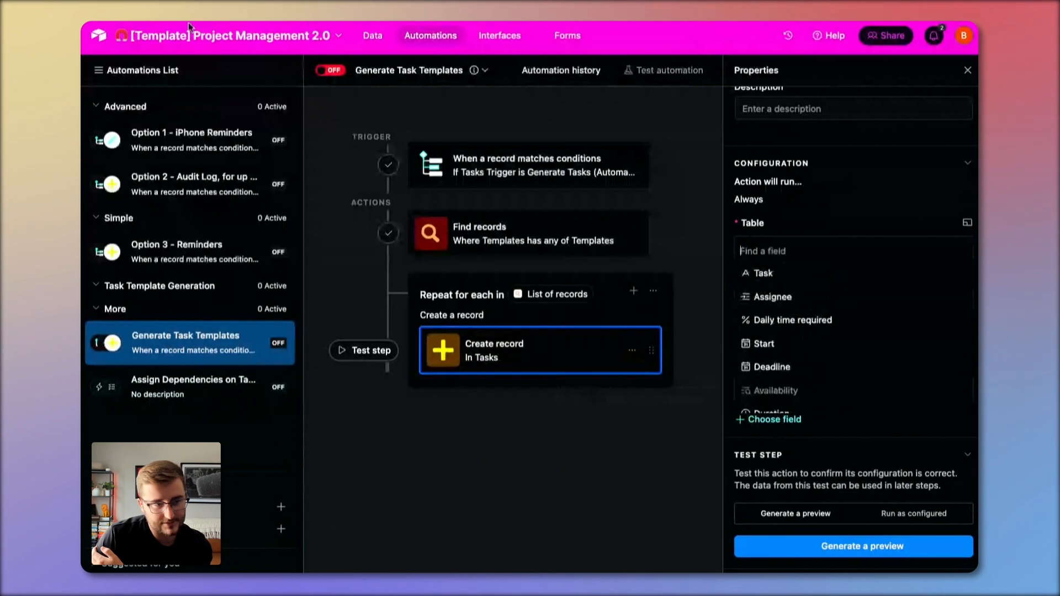
{"action": "left_click", "coordinate": [764, 274]}
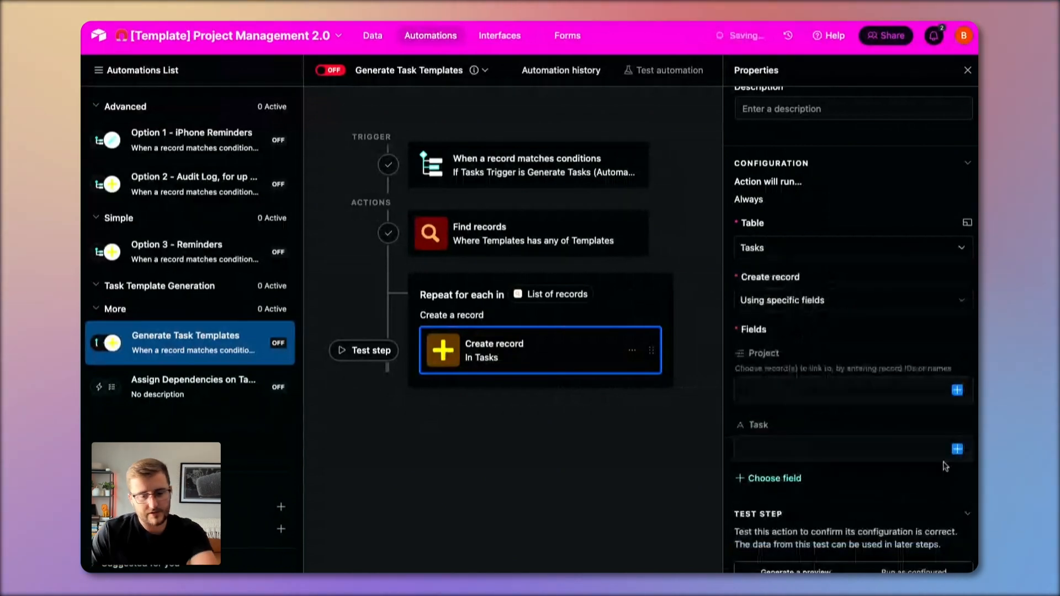
Step: Map Task to the current item's Name and Project to the trigger record's Airtable record ID
{"action": "left_click", "coordinate": [957, 449]}
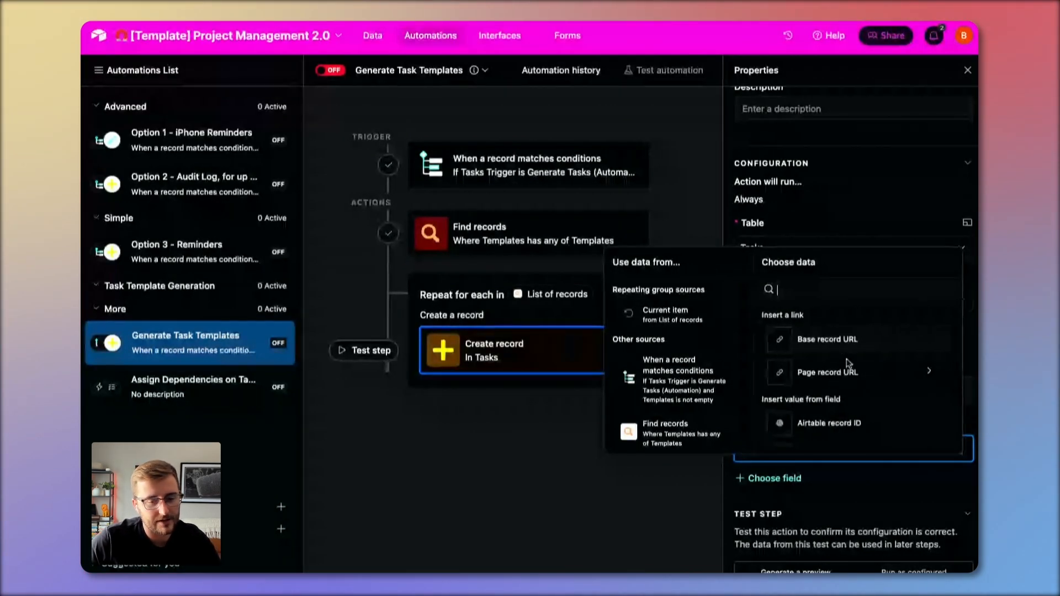
{"action": "scroll", "coordinate": [857, 425], "scroll_direction": "down", "scroll_amount": 2}
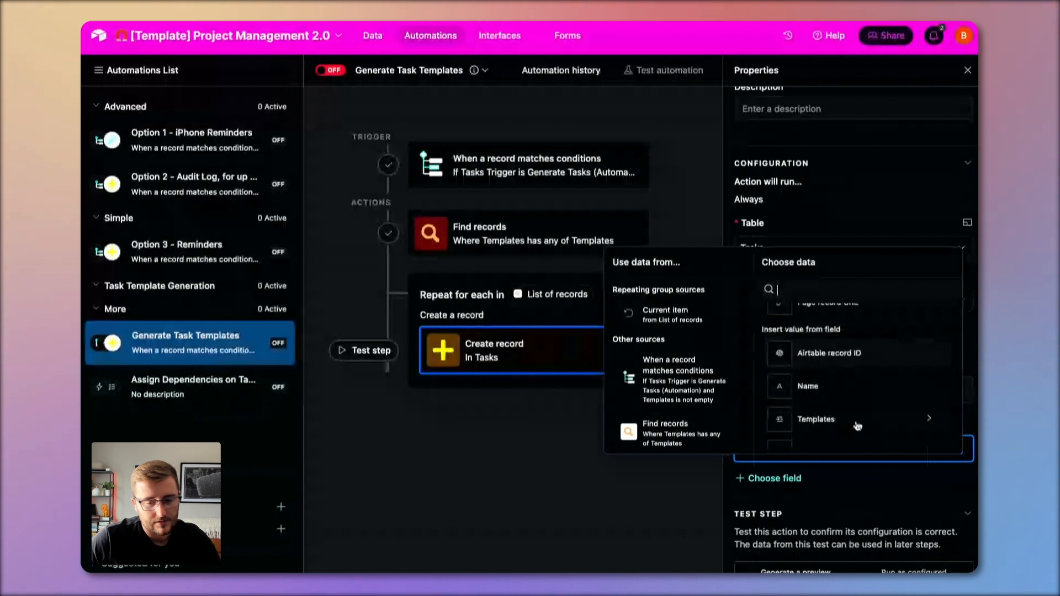
{"action": "left_click", "coordinate": [828, 387]}
{"action": "left_click", "coordinate": [959, 390]}
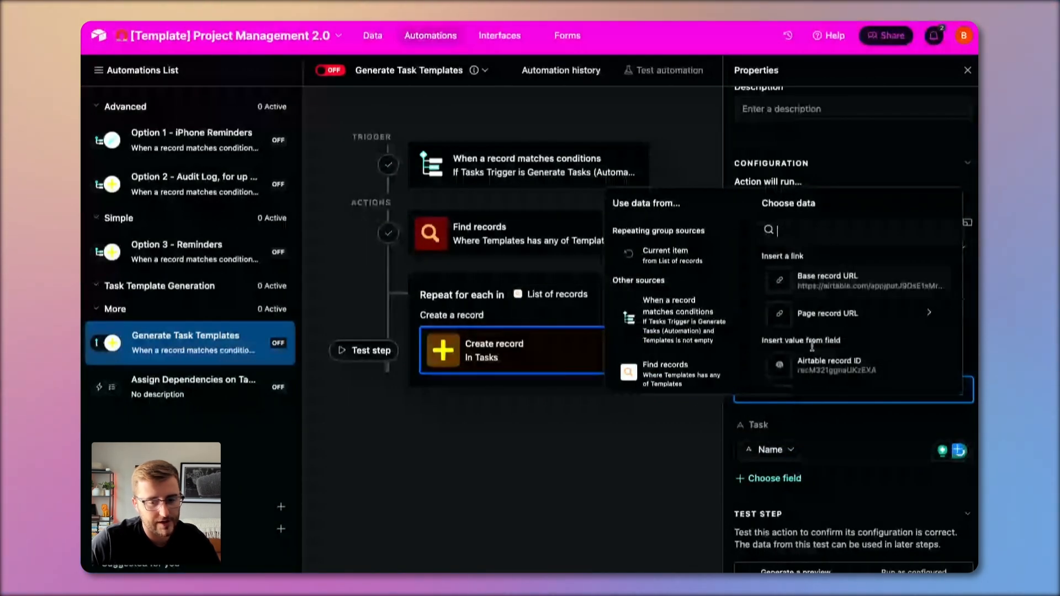
{"action": "left_click", "coordinate": [817, 363]}
Step: Create a Task Templates field in the Tasks table that links to the Task Templates table, allowing multiple records
{"action": "left_click", "coordinate": [372, 35]}
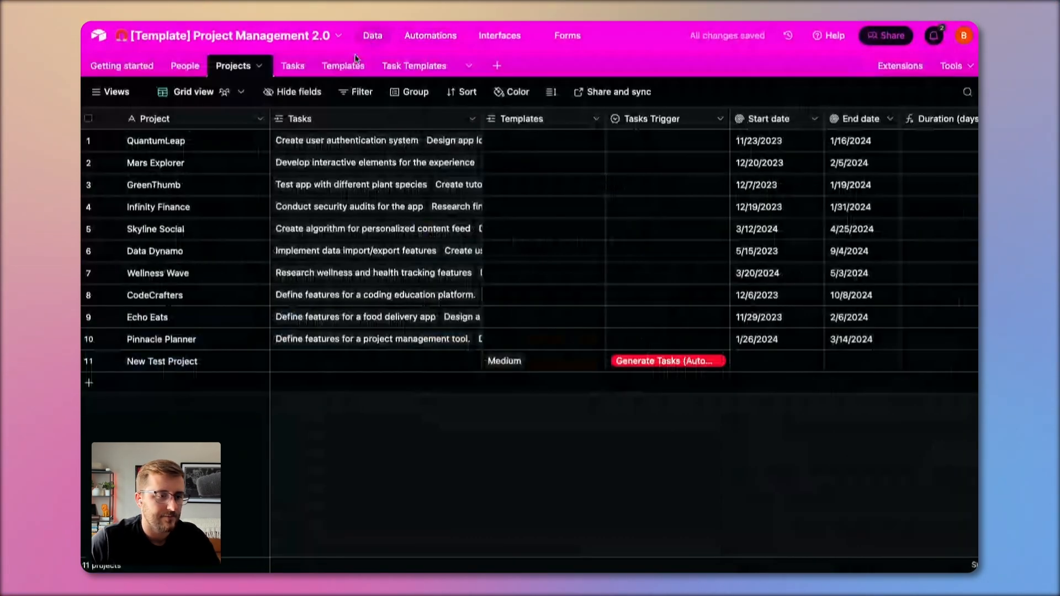
{"action": "left_click", "coordinate": [303, 66]}
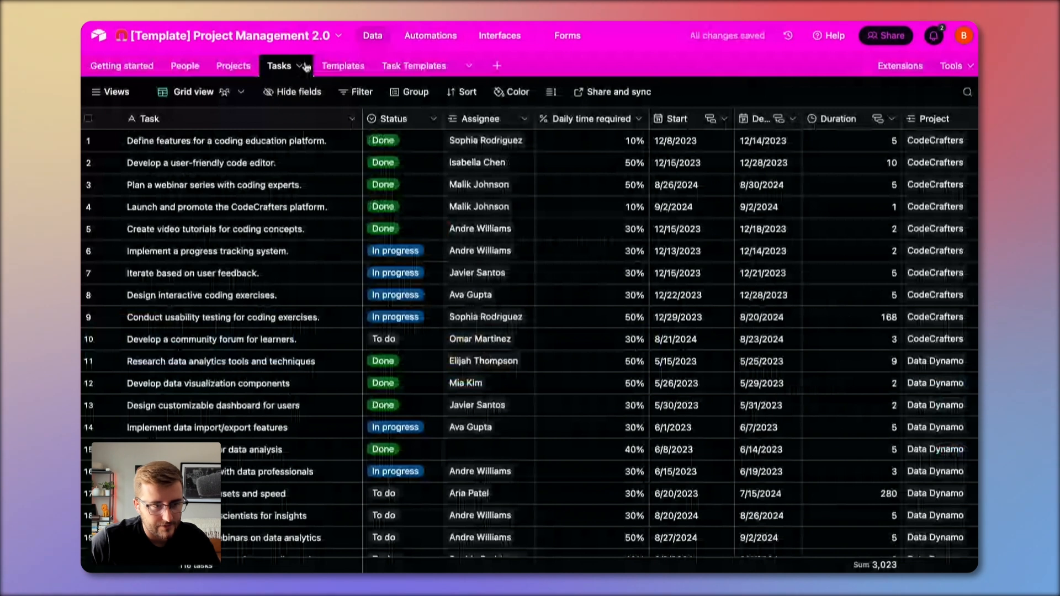
{"action": "scroll", "coordinate": [512, 128], "scroll_direction": "right", "scroll_amount": 3}
{"action": "scroll", "coordinate": [512, 128], "scroll_direction": "right", "scroll_amount": 10}
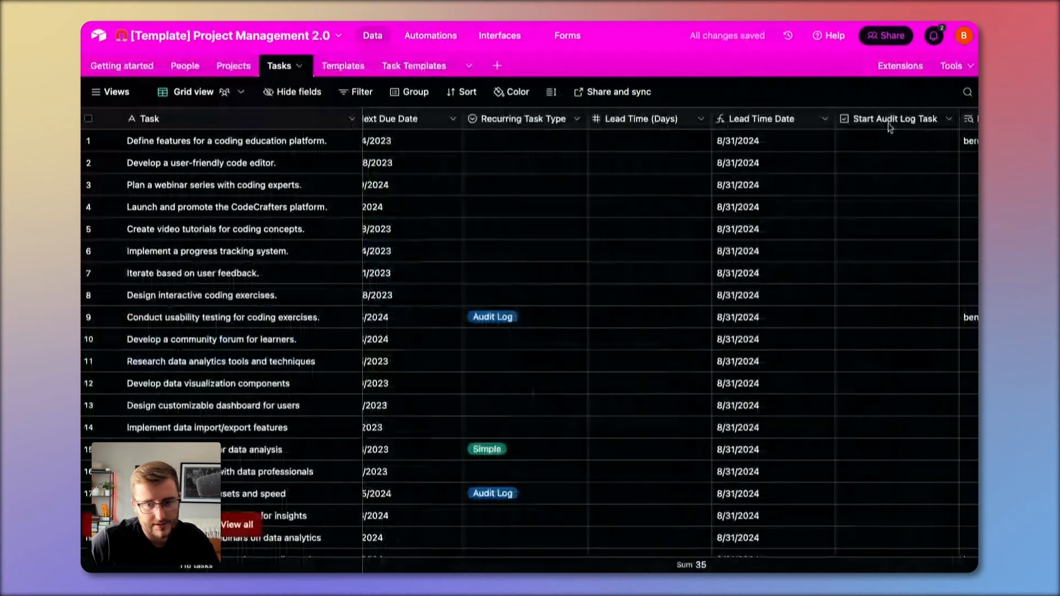
{"action": "scroll", "coordinate": [890, 127], "scroll_direction": "right", "scroll_amount": 6}
{"action": "left_click", "coordinate": [925, 119]}
{"action": "left_click", "coordinate": [749, 225]}
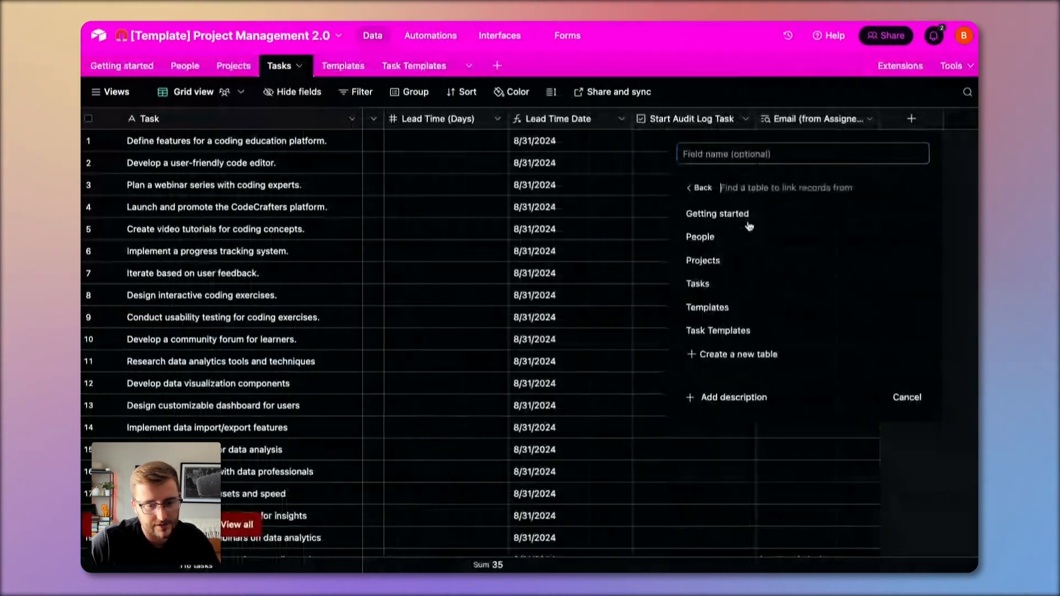
{"action": "left_click", "coordinate": [715, 330]}
{"action": "left_click", "coordinate": [910, 317]}
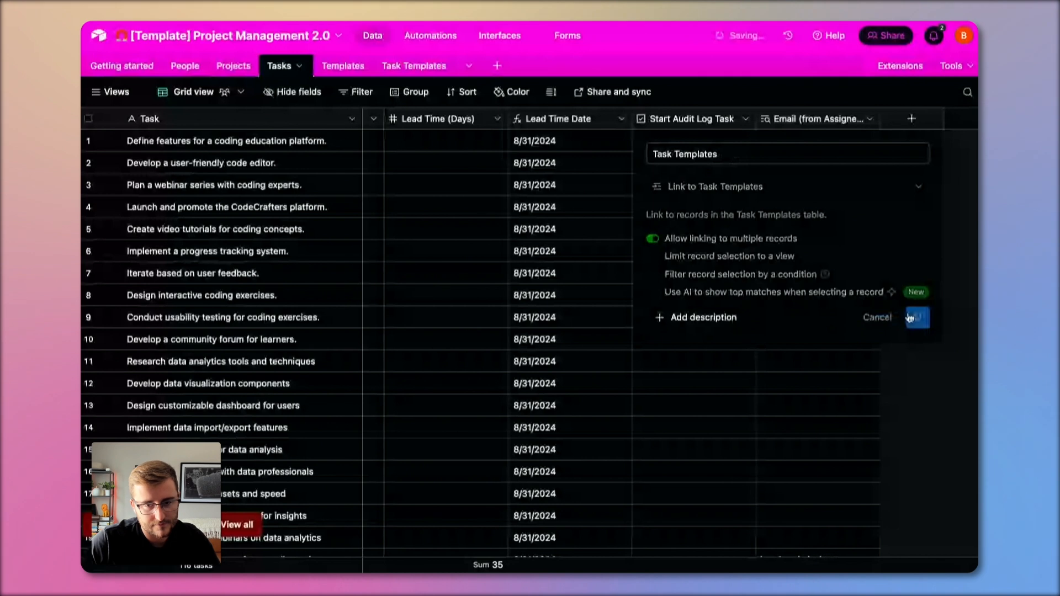
Step: Return to the Generate Task Templates automation and add the Task Templates field to its Create record action
{"action": "left_click", "coordinate": [408, 39]}
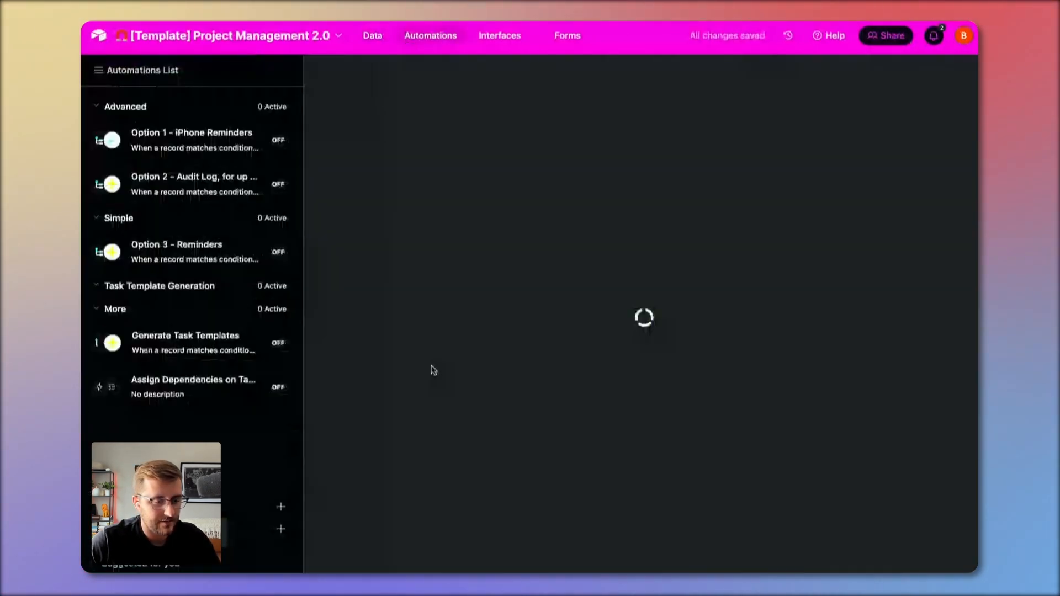
{"action": "scroll", "coordinate": [761, 422], "scroll_direction": "down", "scroll_amount": 3}
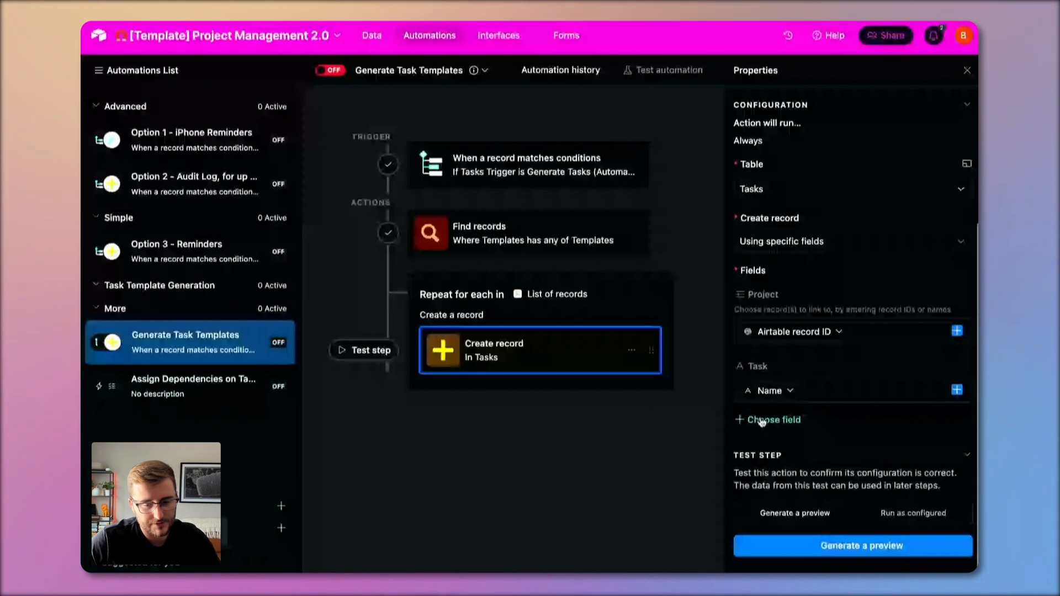
{"action": "left_click", "coordinate": [761, 423]}
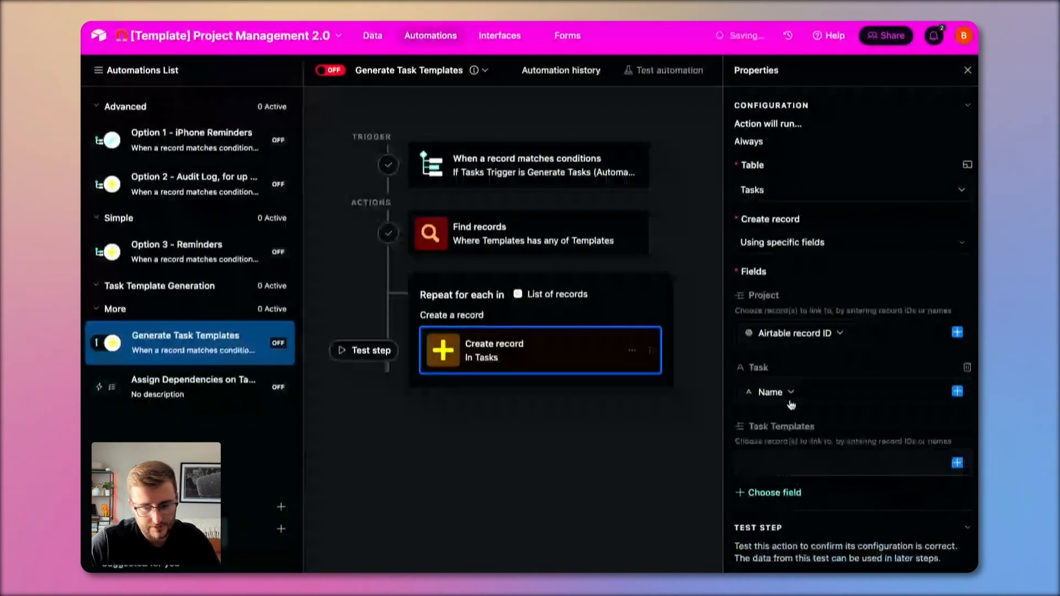
Step: Map the Task Templates field to the current item's Airtable record ID and turn the automation on
{"action": "left_click", "coordinate": [911, 451]}
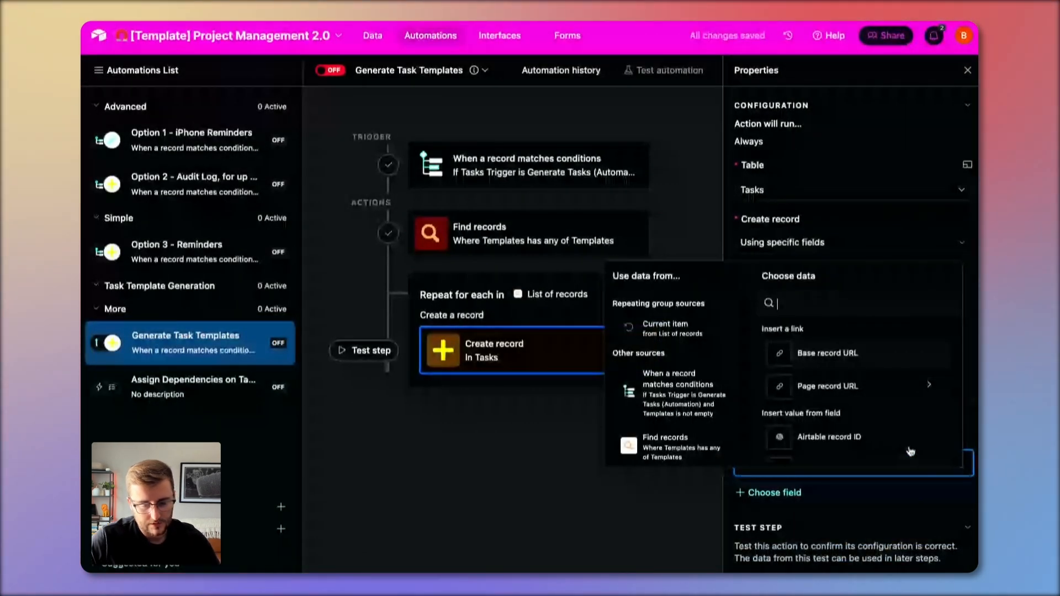
{"action": "scroll", "coordinate": [828, 420], "scroll_direction": "down", "scroll_amount": 3}
{"action": "scroll", "coordinate": [832, 417], "scroll_direction": "up", "scroll_amount": 3}
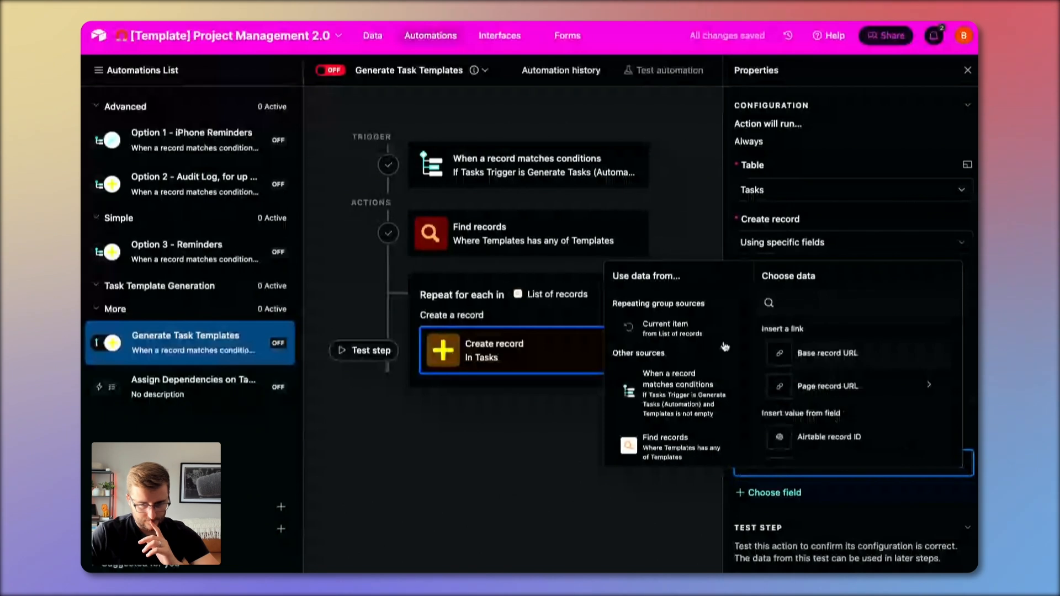
{"action": "scroll", "coordinate": [858, 393], "scroll_direction": "down", "scroll_amount": 3}
{"action": "scroll", "coordinate": [858, 393], "scroll_direction": "up", "scroll_amount": 3}
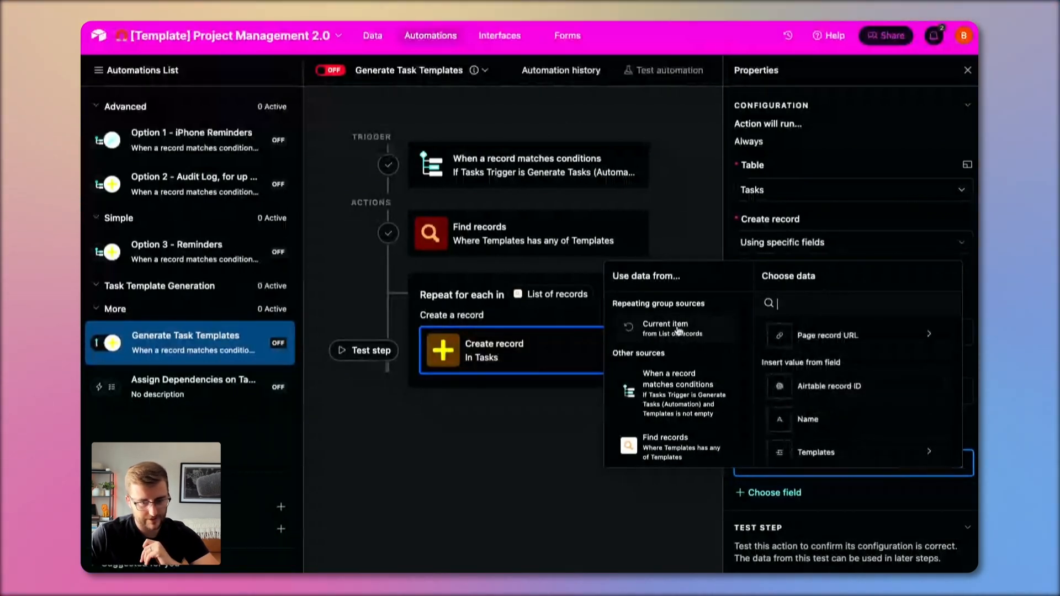
{"action": "left_click", "coordinate": [845, 402]}
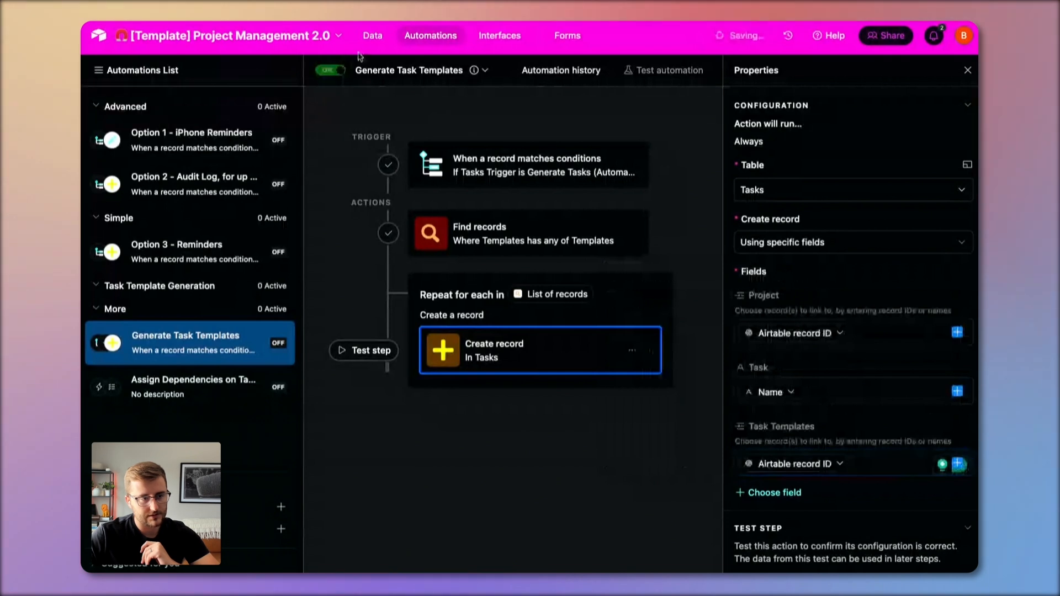
Step: In Projects, switch New Test Project's Tasks Trigger to Tasks Generated and back to Generate Tasks (Automation), and check its tasks in the expanded record
{"action": "left_click", "coordinate": [373, 35]}
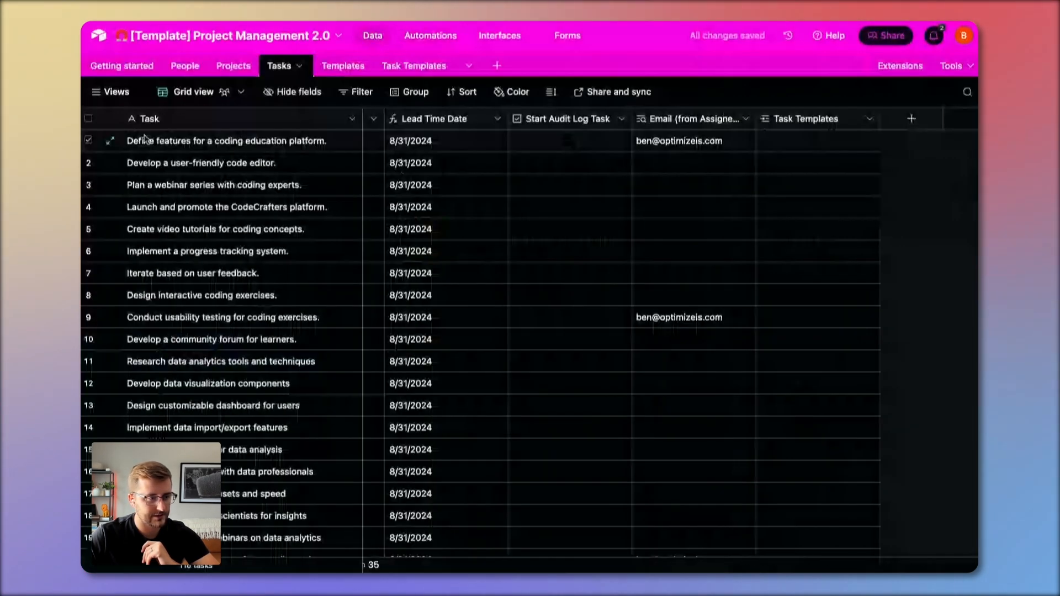
{"action": "left_click", "coordinate": [233, 66]}
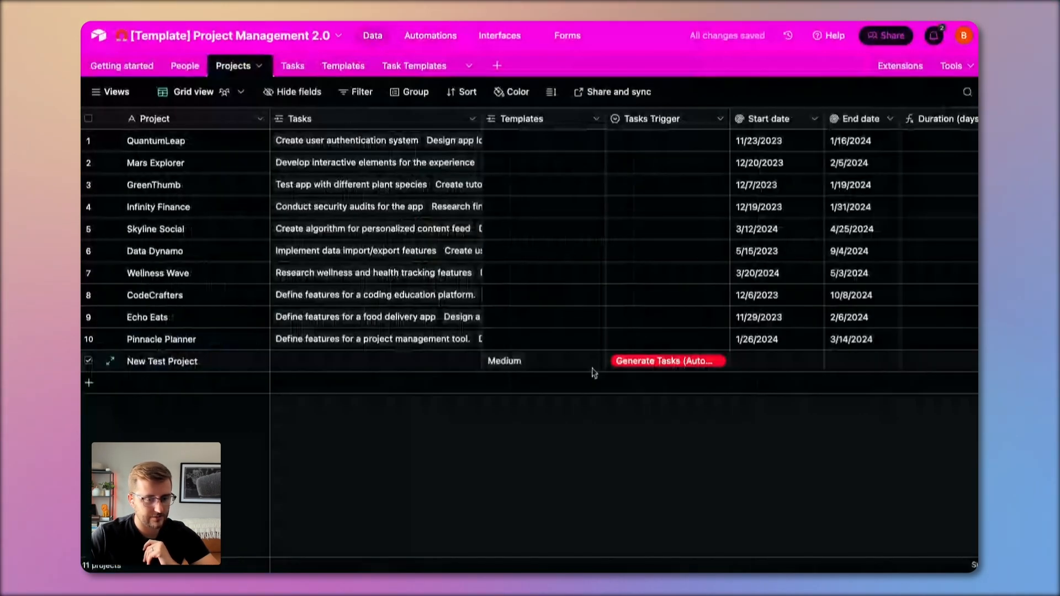
{"action": "double_click", "coordinate": [662, 364]}
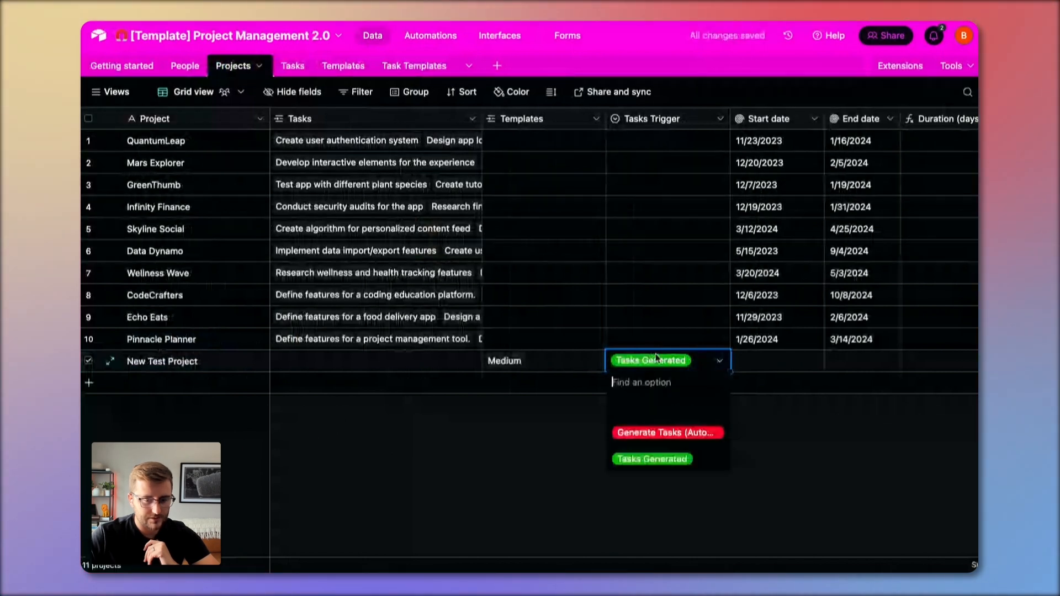
{"action": "left_click", "coordinate": [697, 432]}
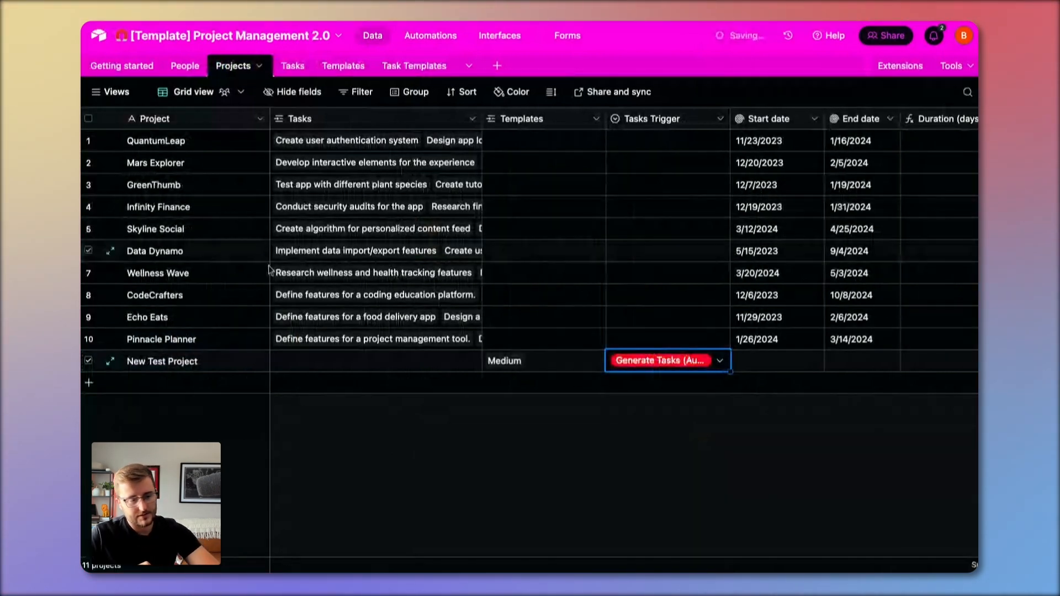
{"action": "left_click", "coordinate": [110, 362]}
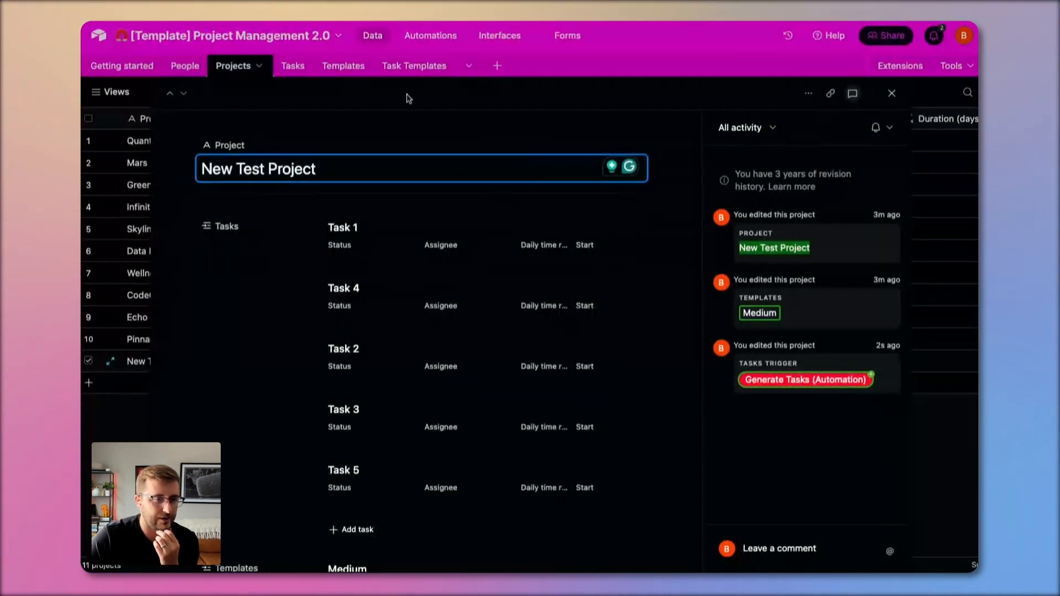
{"action": "key", "text": "Escape"}
{"action": "left_click", "coordinate": [434, 36]}
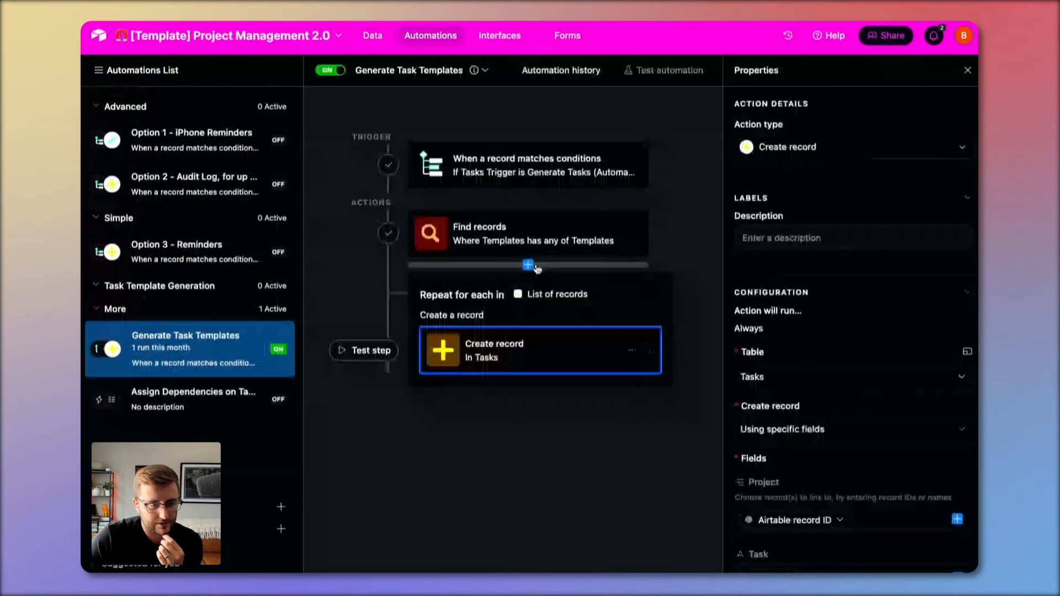
{"action": "left_click", "coordinate": [528, 266]}
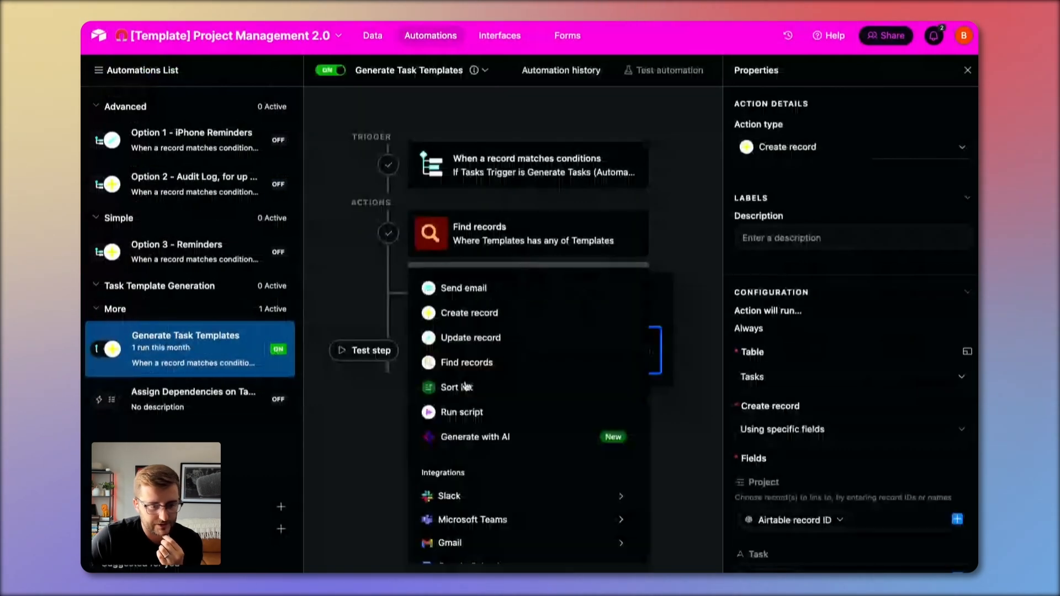
{"action": "left_click", "coordinate": [375, 434]}
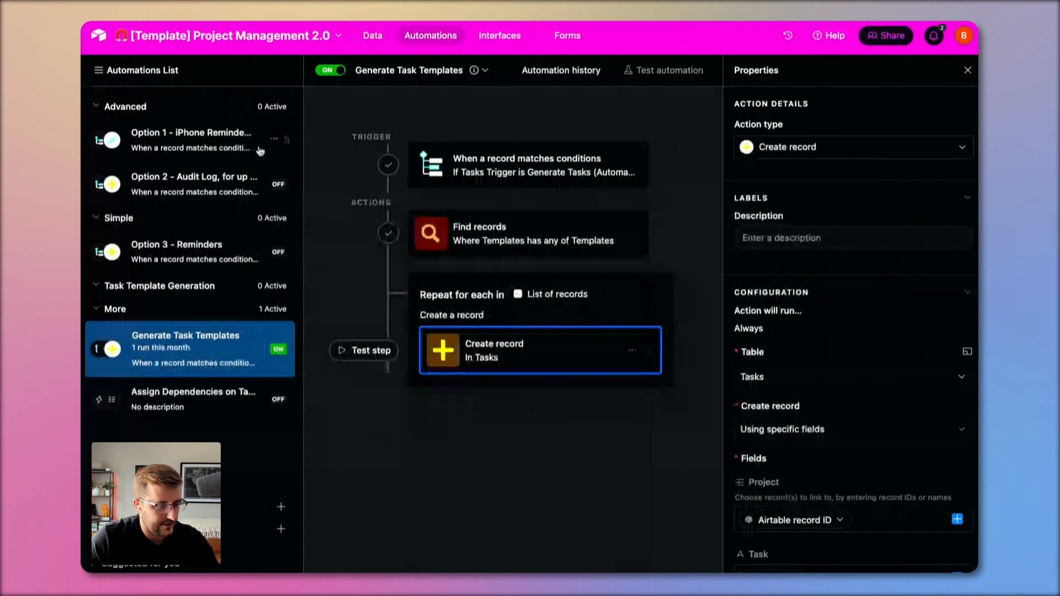
Step: Check the Task Templates links on the newly generated tasks at the end of the Tasks table
{"action": "left_click", "coordinate": [373, 36]}
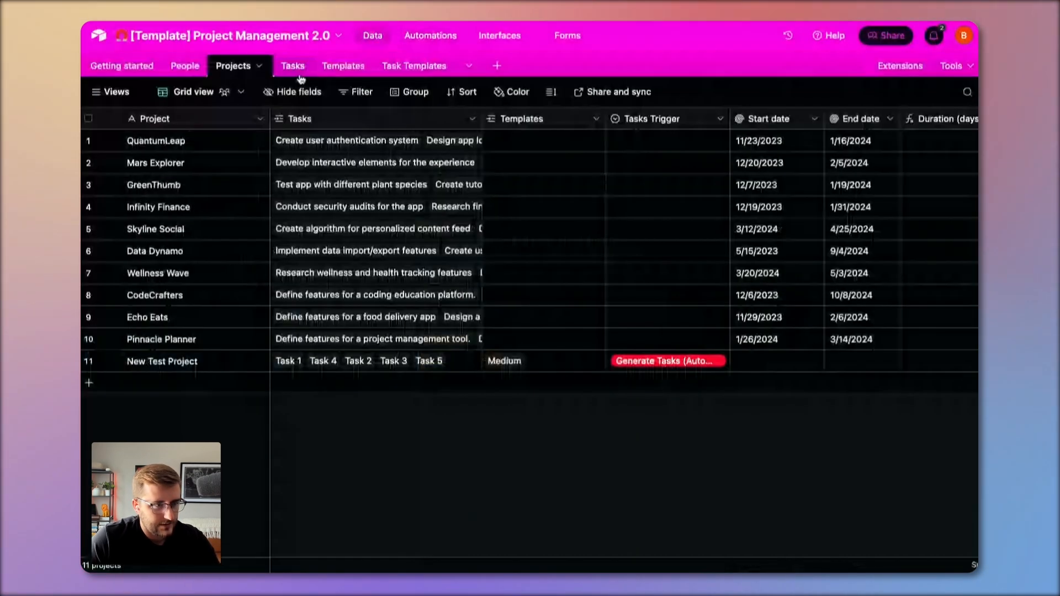
{"action": "left_click", "coordinate": [293, 66]}
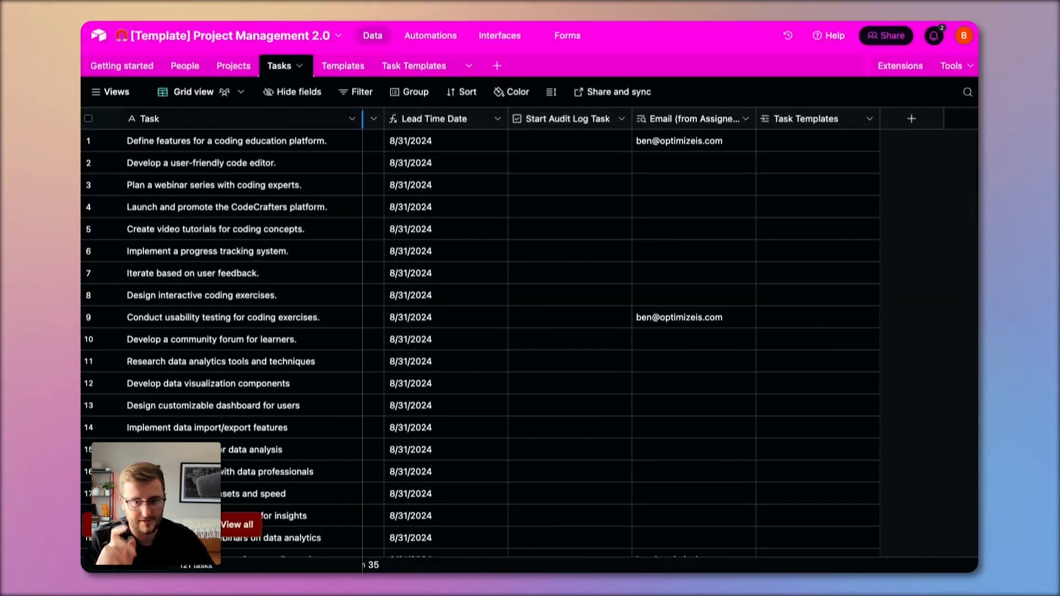
{"action": "scroll", "coordinate": [878, 252], "scroll_direction": "down", "scroll_amount": 3}
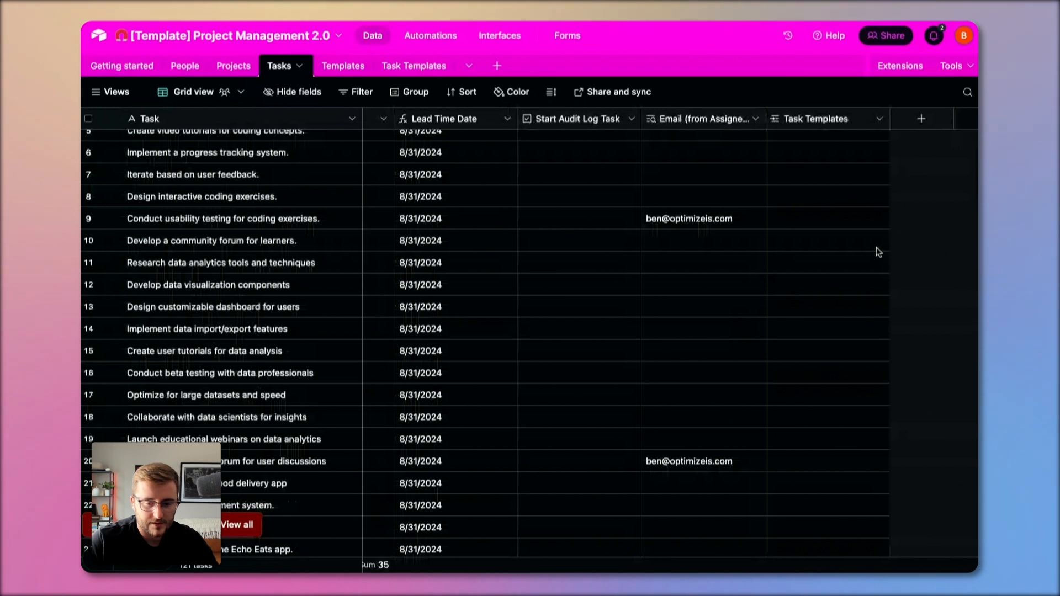
{"action": "scroll", "coordinate": [878, 252], "scroll_direction": "down", "scroll_amount": 20}
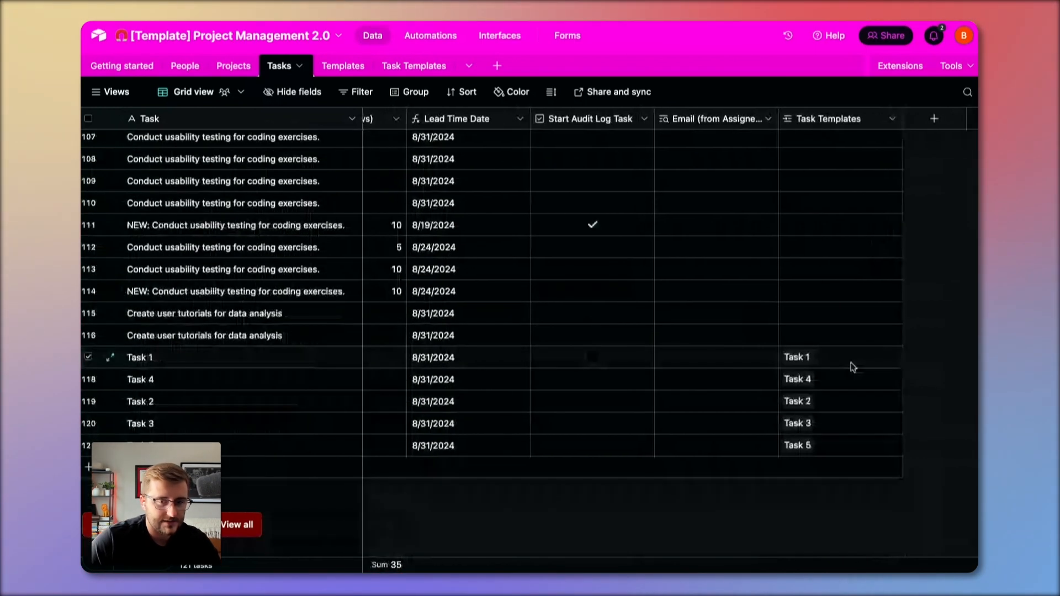
{"action": "left_click", "coordinate": [853, 367]}
{"action": "right_click", "coordinate": [849, 120]}
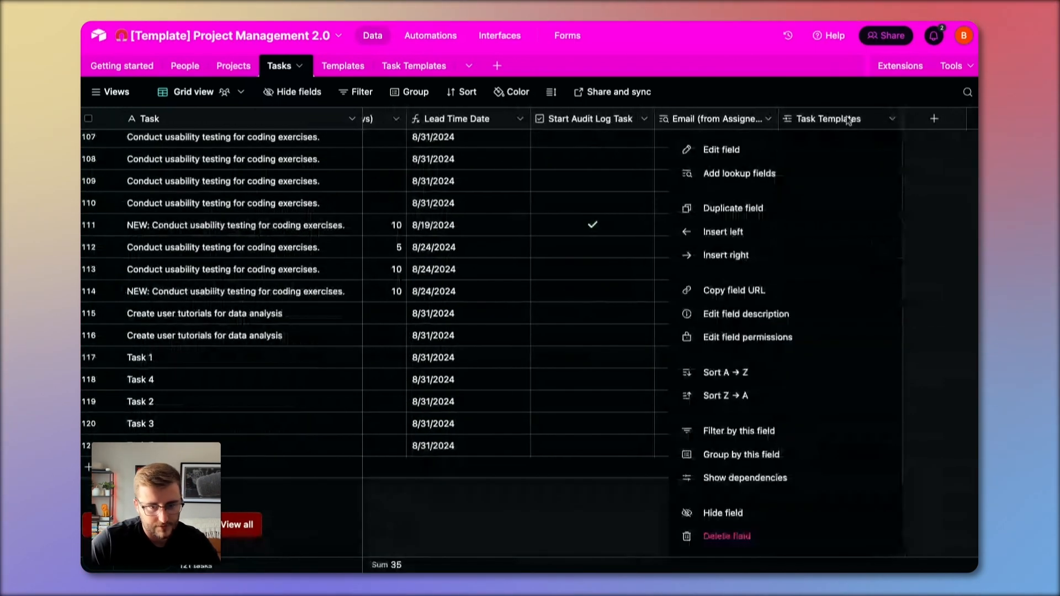
{"action": "left_click", "coordinate": [740, 173]}
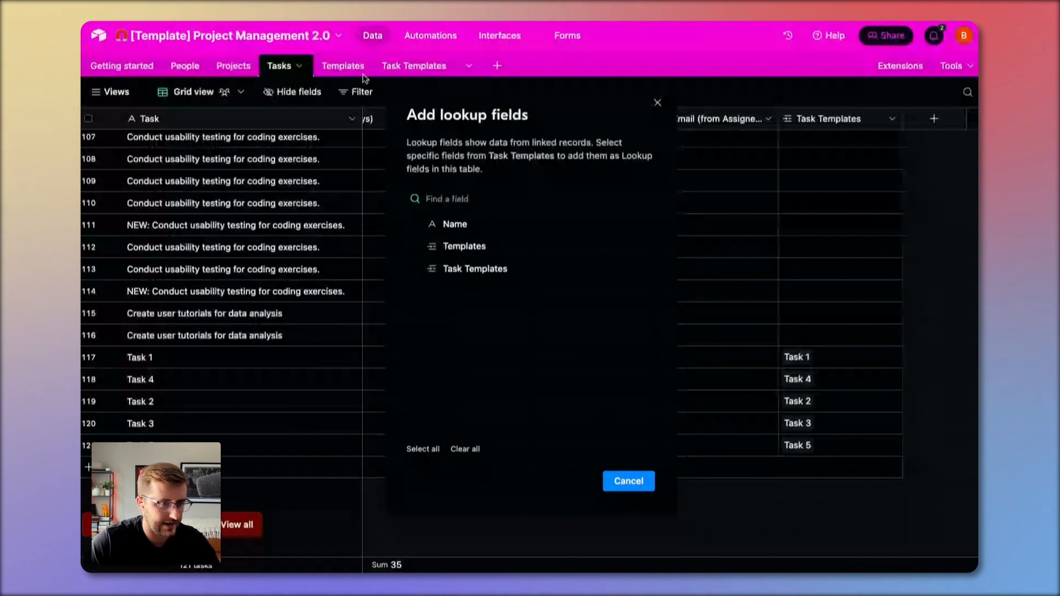
{"action": "left_click", "coordinate": [405, 65]}
Step: Rename the self-linking Task Templates field in the Task Templates table to Predecessors, matching the field name used in Tasks
{"action": "left_click", "coordinate": [450, 183]}
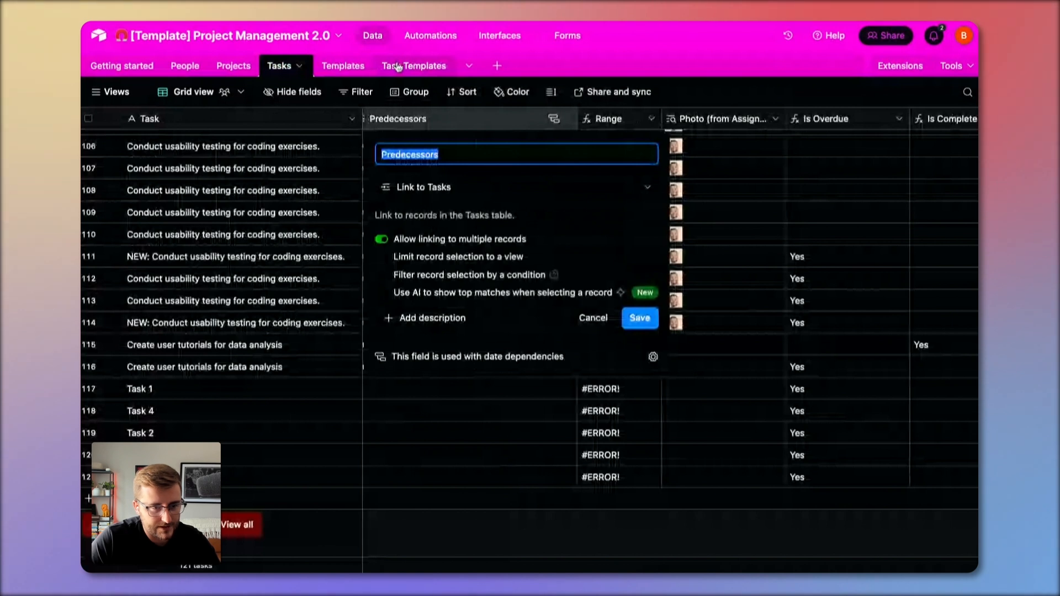
{"action": "left_click", "coordinate": [398, 66]}
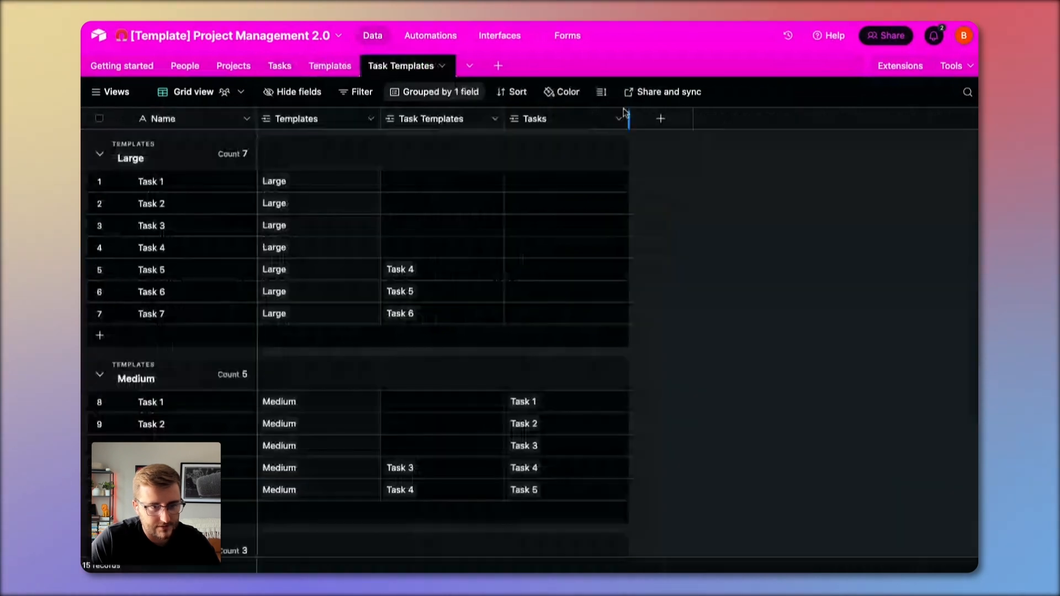
{"action": "double_click", "coordinate": [428, 119]}
{"action": "type", "text": "Predecessors"}
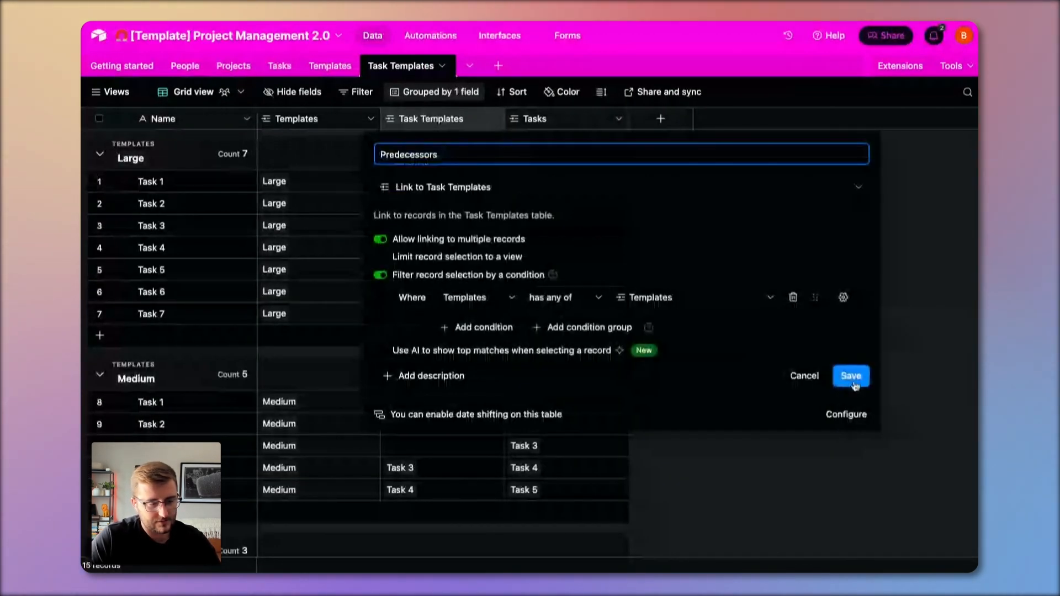
{"action": "key", "text": "Return"}
{"action": "left_click", "coordinate": [425, 491]}
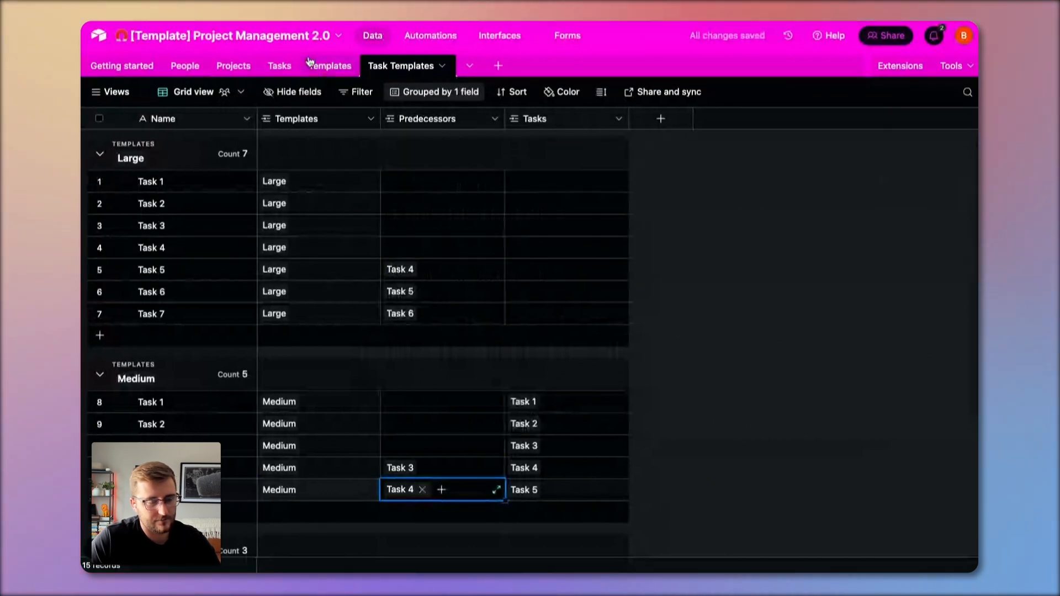
Step: Add a lookup of the Predecessors field through the Task Templates link in the Tasks table
{"action": "double_click", "coordinate": [468, 121]}
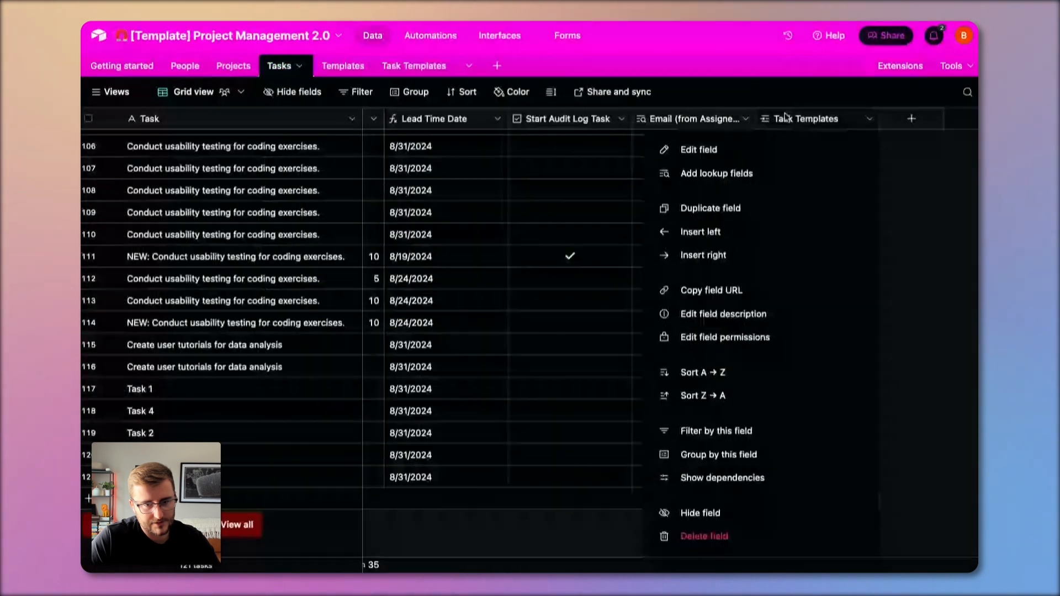
{"action": "left_click", "coordinate": [716, 173]}
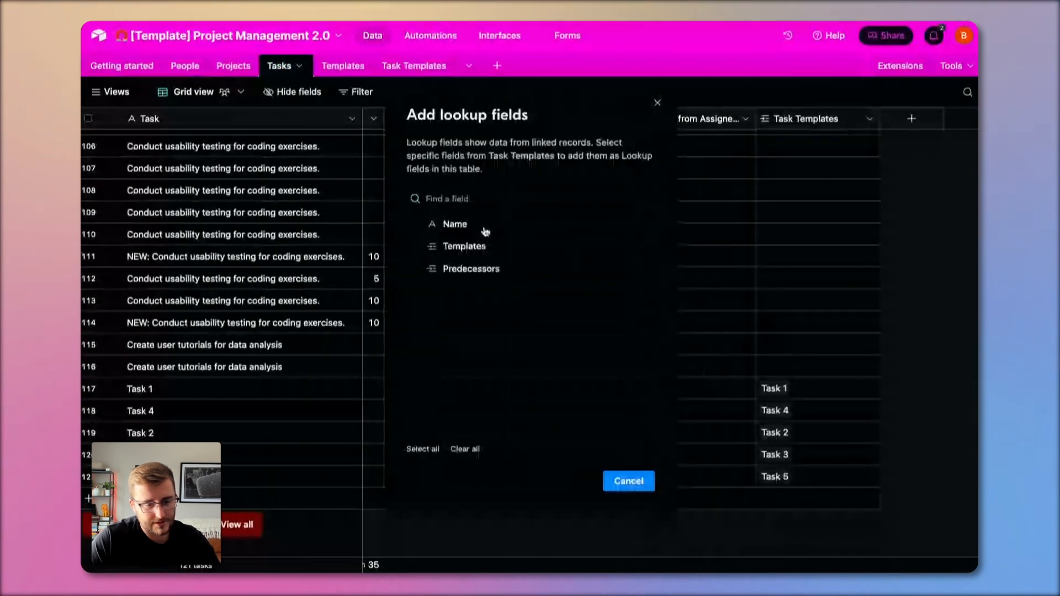
{"action": "left_click", "coordinate": [471, 268]}
{"action": "left_click", "coordinate": [623, 481]}
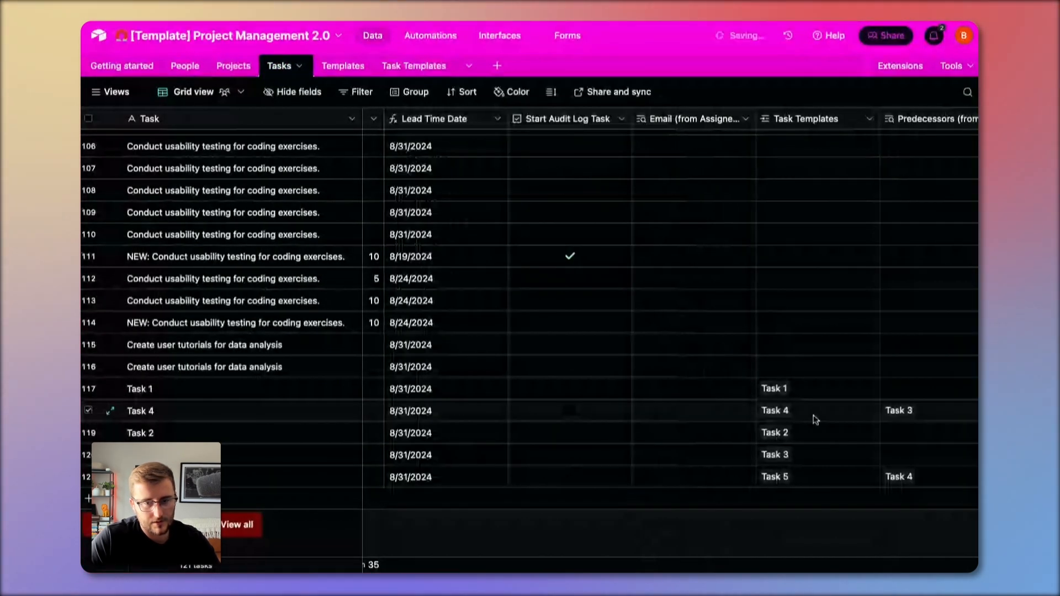
Step: Review the configuration of the Predecessors lookup in Tasks and look over the list of automations
{"action": "left_click", "coordinate": [821, 123]}
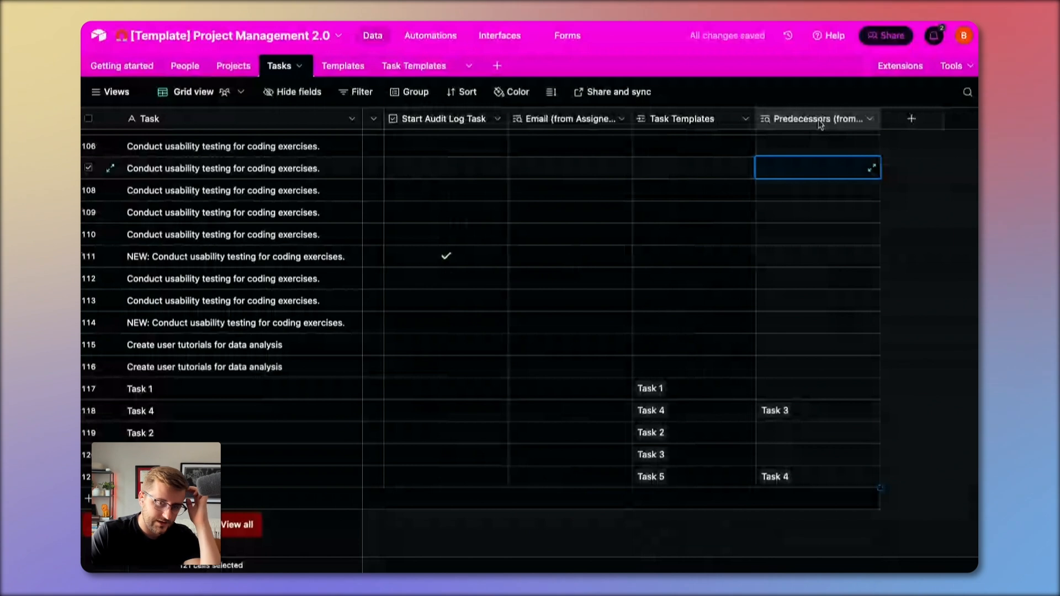
{"action": "double_click", "coordinate": [802, 121]}
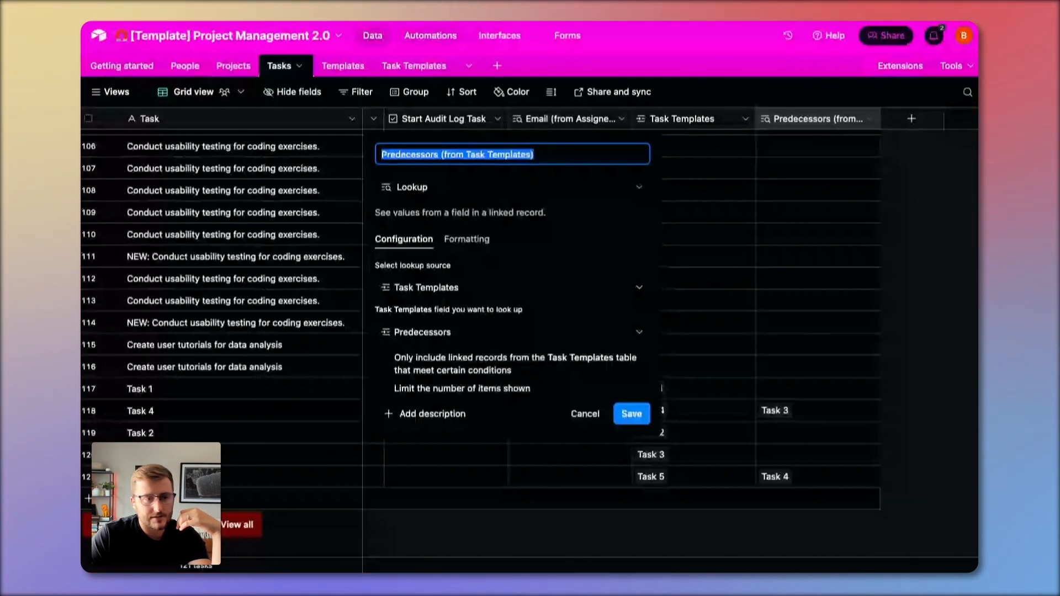
{"action": "left_click", "coordinate": [431, 36]}
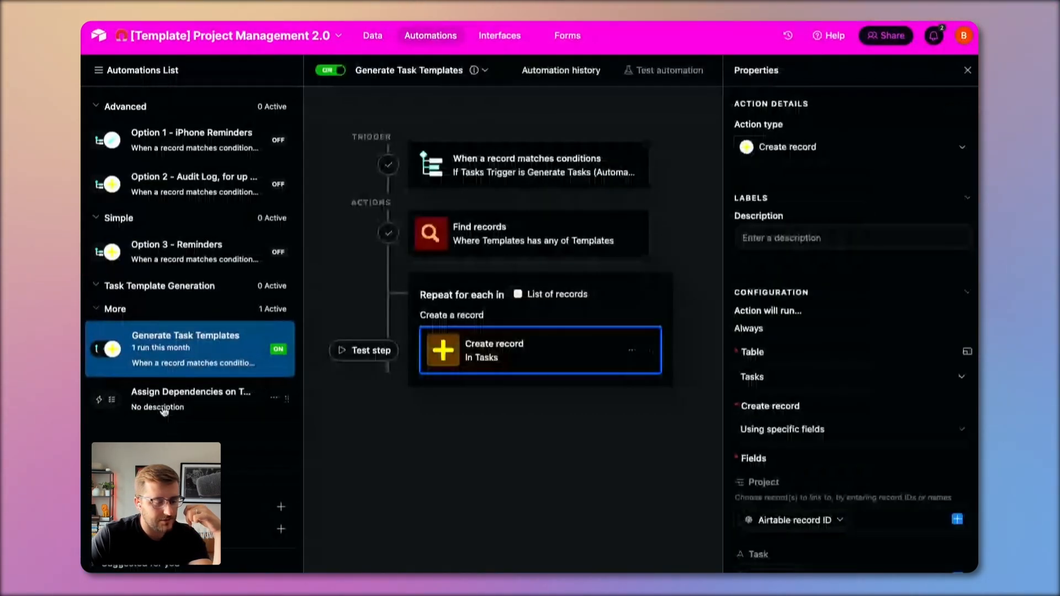
{"action": "left_click", "coordinate": [367, 36]}
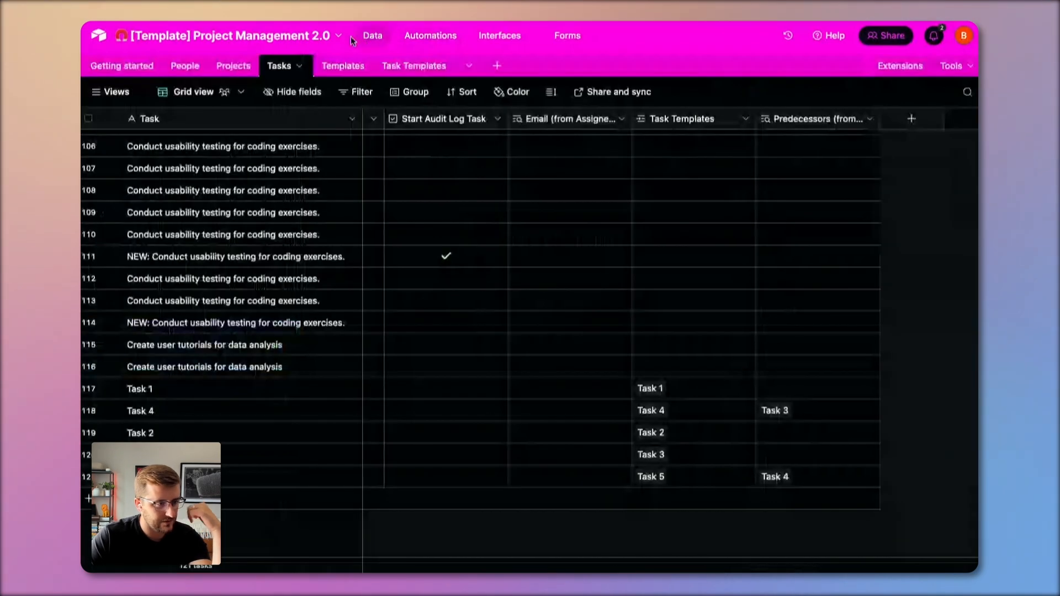
Step: Examine the linked tasks and Tasks Trigger value of New Test Project in the Projects table
{"action": "left_click", "coordinate": [222, 66]}
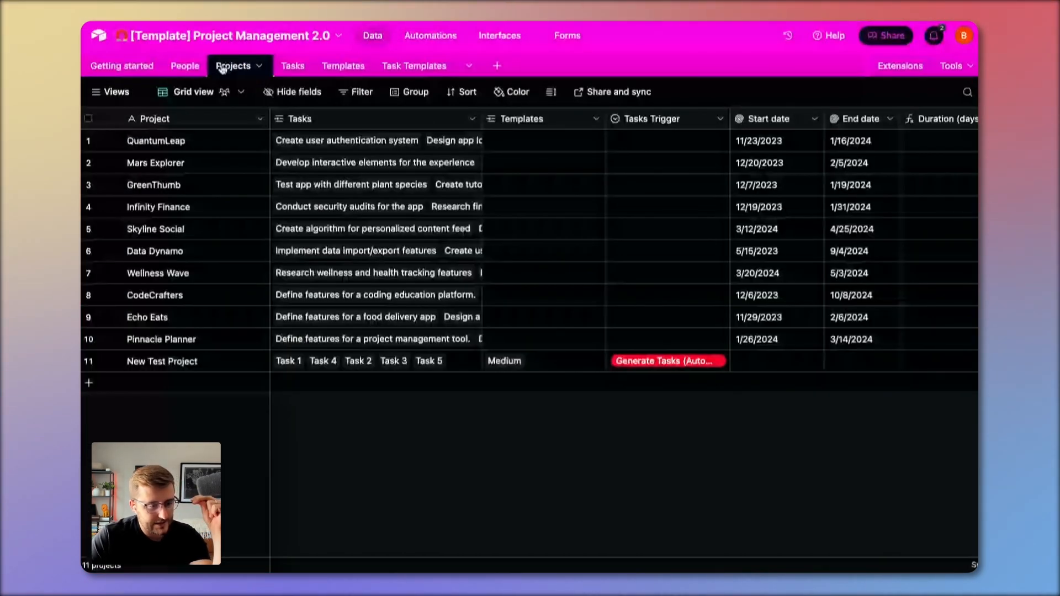
{"action": "left_click", "coordinate": [398, 358]}
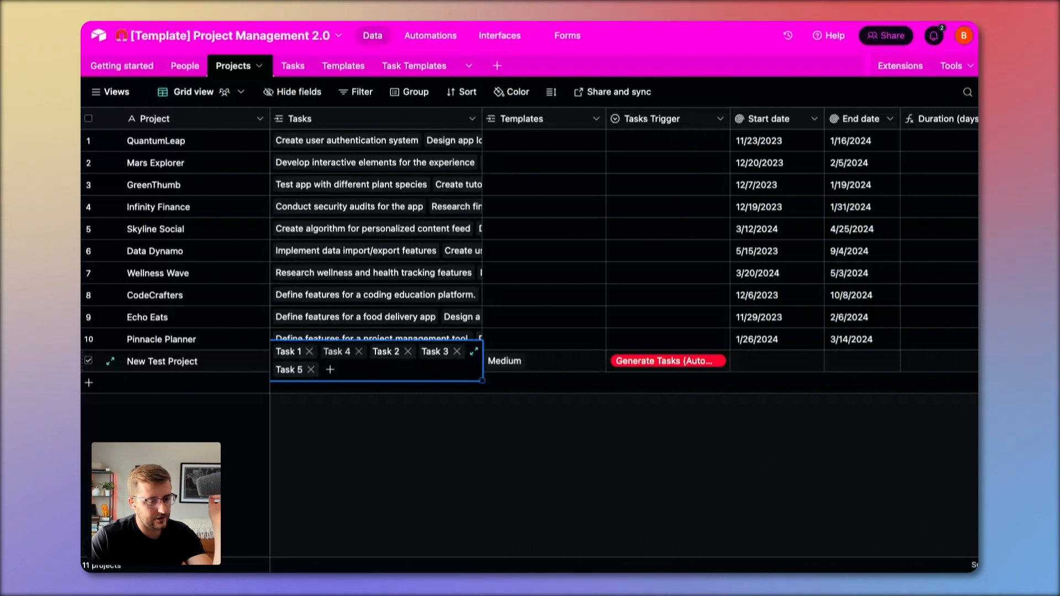
{"action": "left_click", "coordinate": [387, 326]}
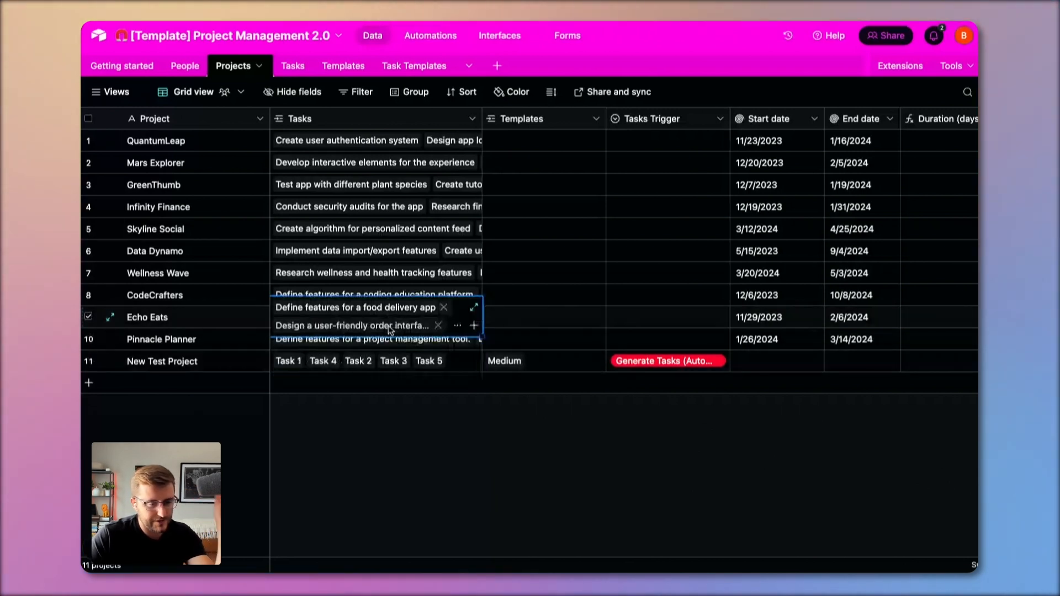
{"action": "left_click", "coordinate": [460, 362]}
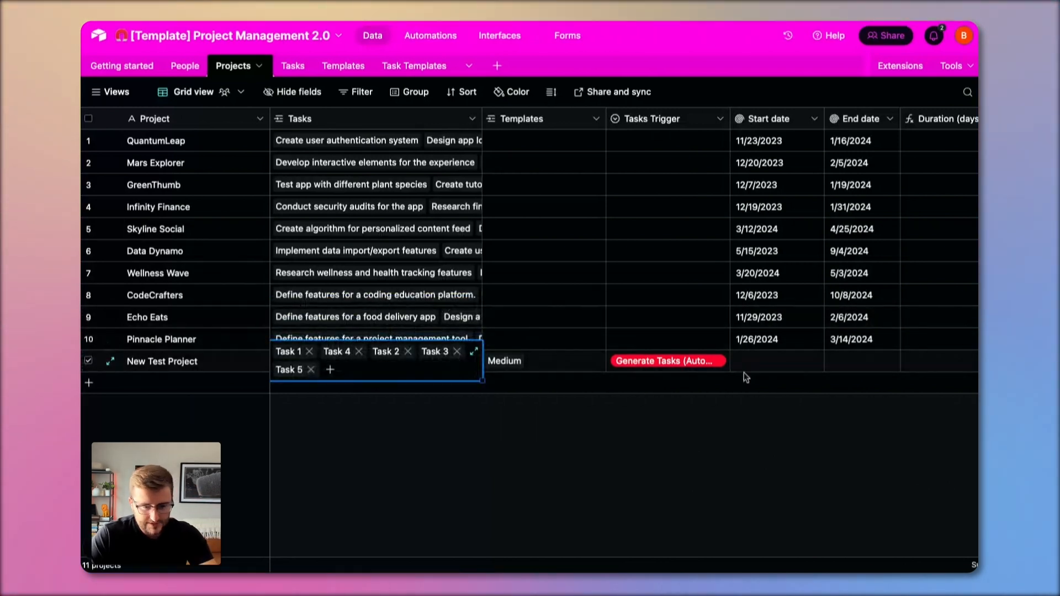
{"action": "left_click", "coordinate": [701, 364]}
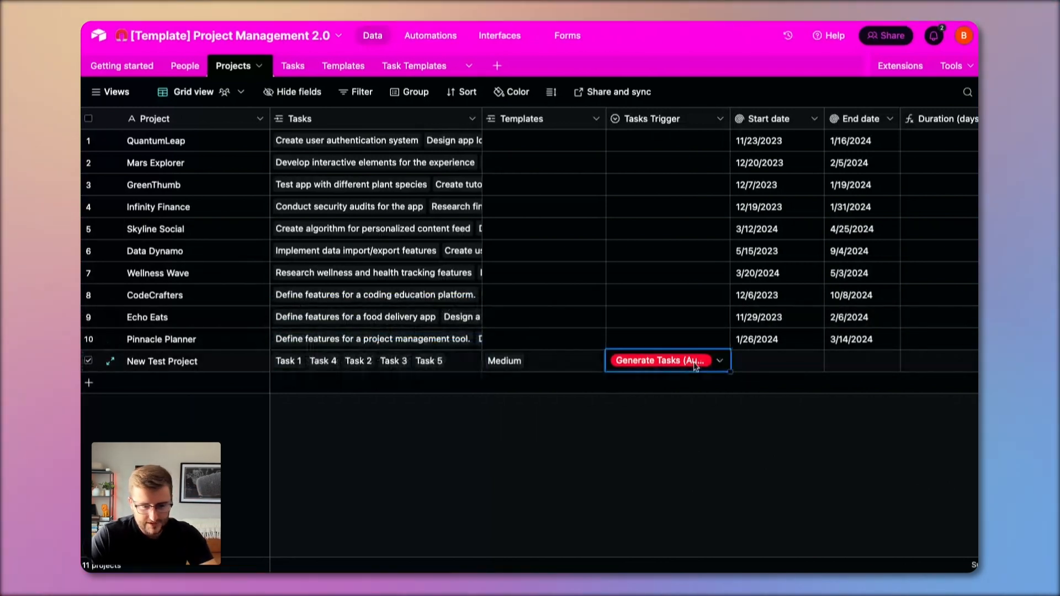
{"action": "right_click", "coordinate": [390, 121]}
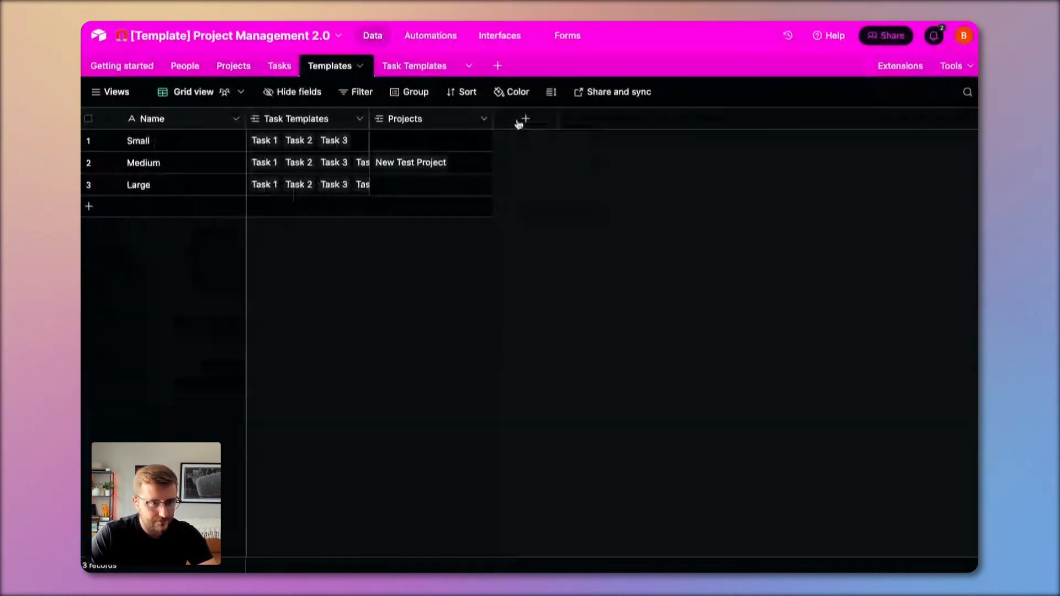
Step: Create a Count field in the Templates table that counts the linked Task Templates records, keeping the default name
{"action": "left_click", "coordinate": [525, 119]}
{"action": "left_click", "coordinate": [548, 186]}
{"action": "type", "text": "c"}
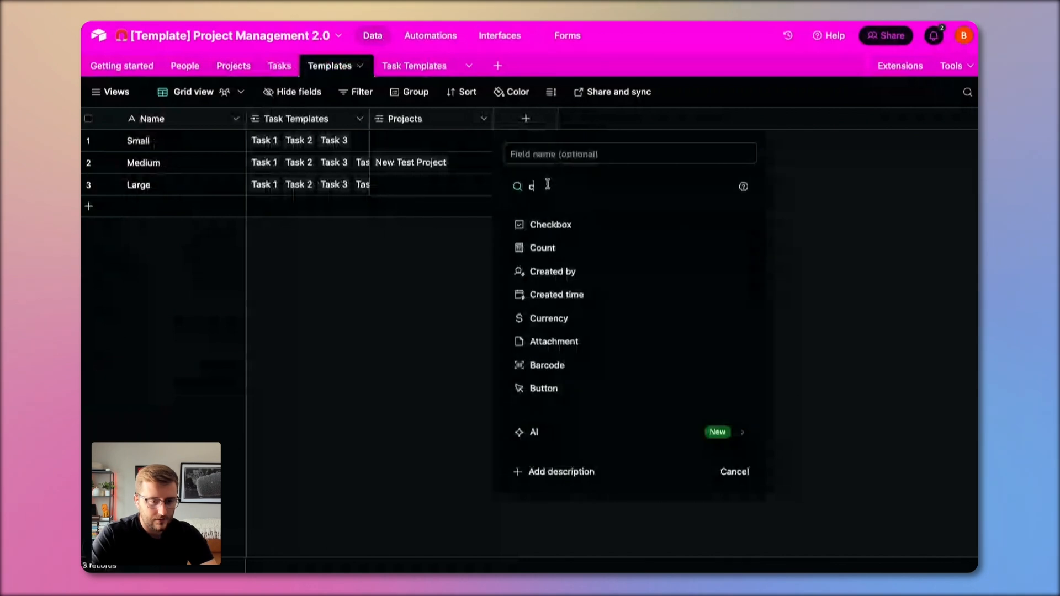
{"action": "left_click", "coordinate": [542, 248]}
{"action": "left_click", "coordinate": [667, 267]}
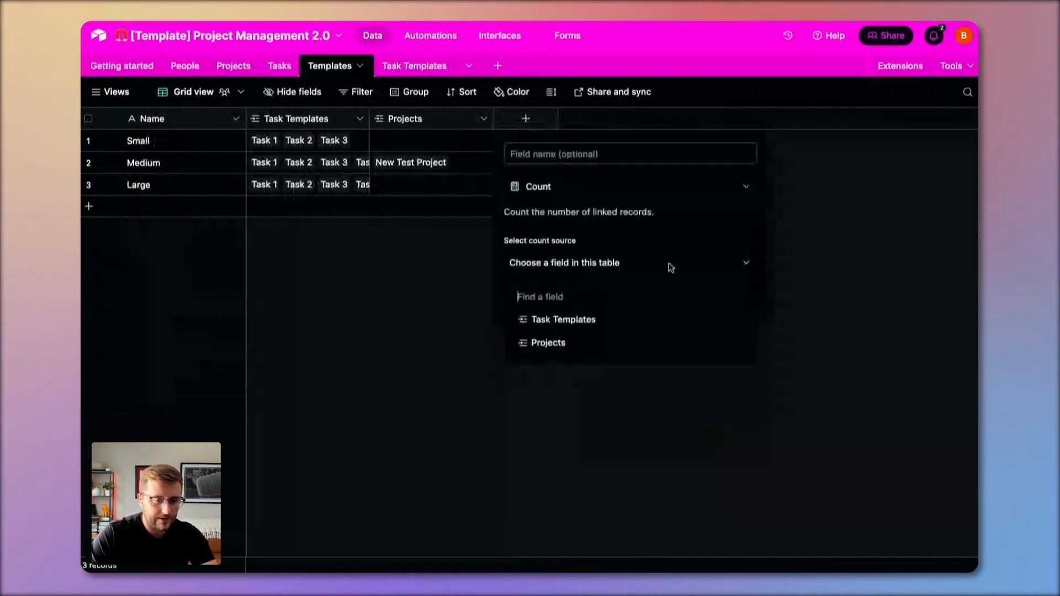
{"action": "left_click", "coordinate": [563, 320]}
{"action": "left_click", "coordinate": [767, 325]}
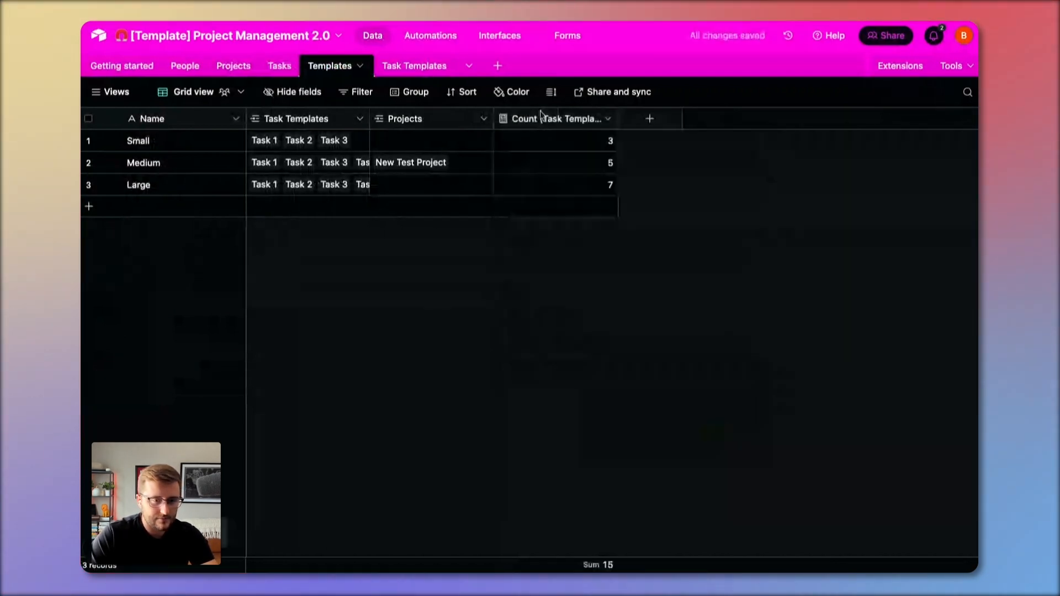
Step: Insert a new Count field directly after Tasks in the Projects table and use Templates as its count source
{"action": "double_click", "coordinate": [545, 121]}
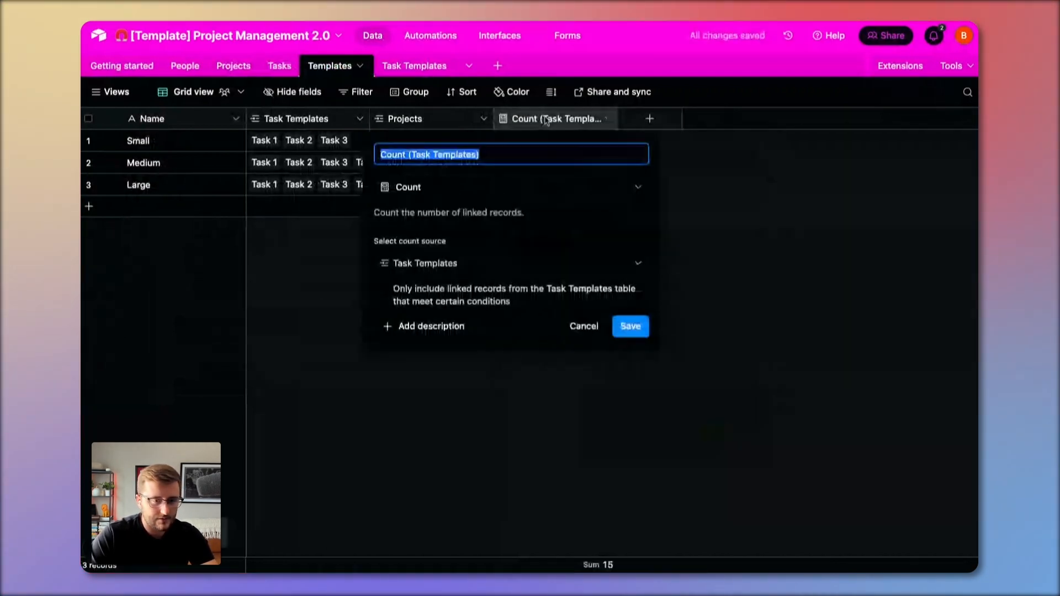
{"action": "left_click", "coordinate": [234, 67]}
{"action": "right_click", "coordinate": [301, 119]}
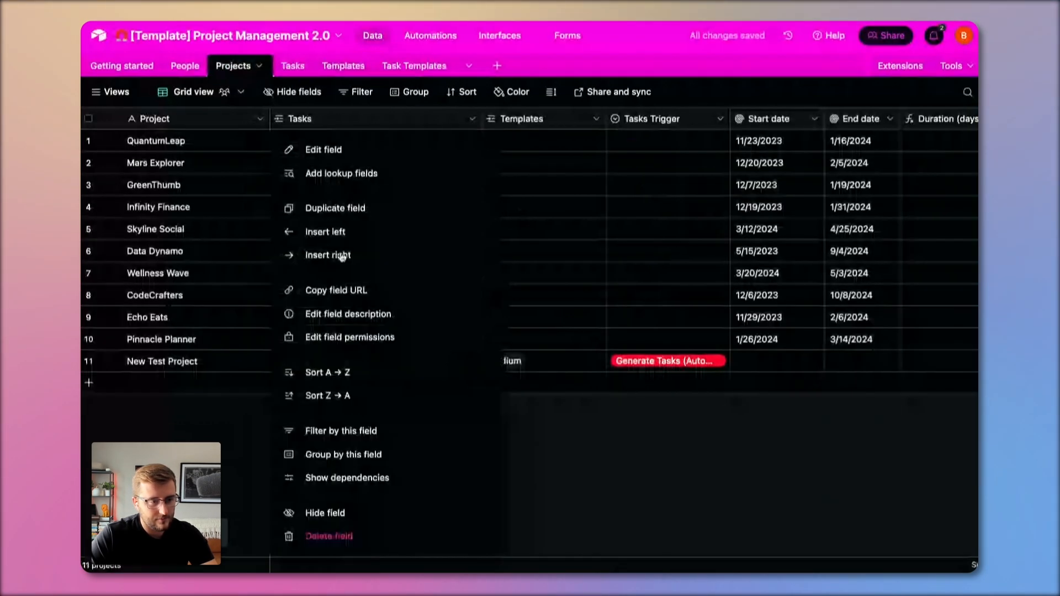
{"action": "left_click", "coordinate": [343, 253]}
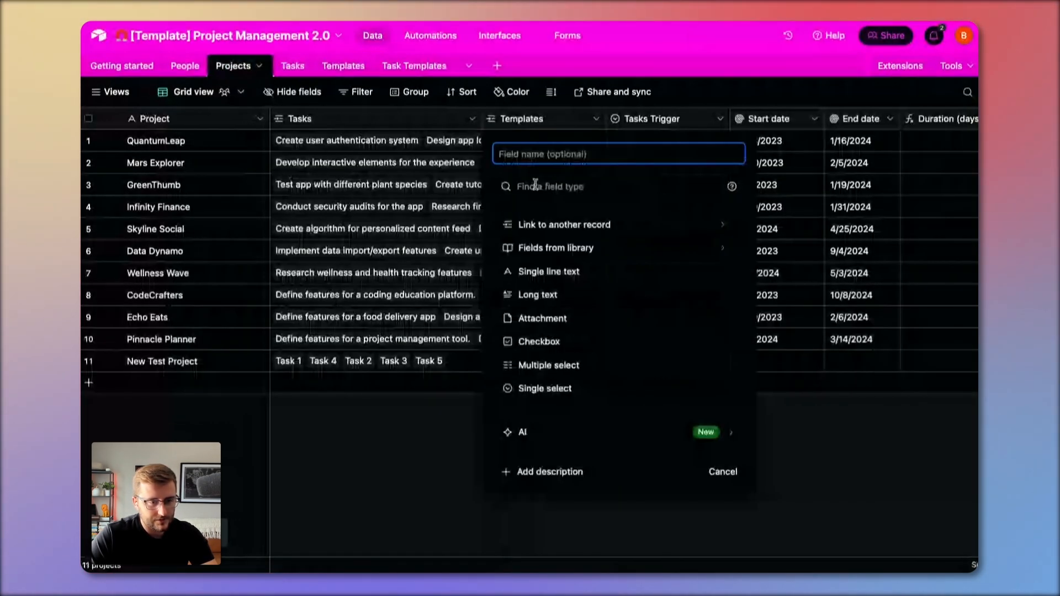
{"action": "left_click", "coordinate": [573, 262]}
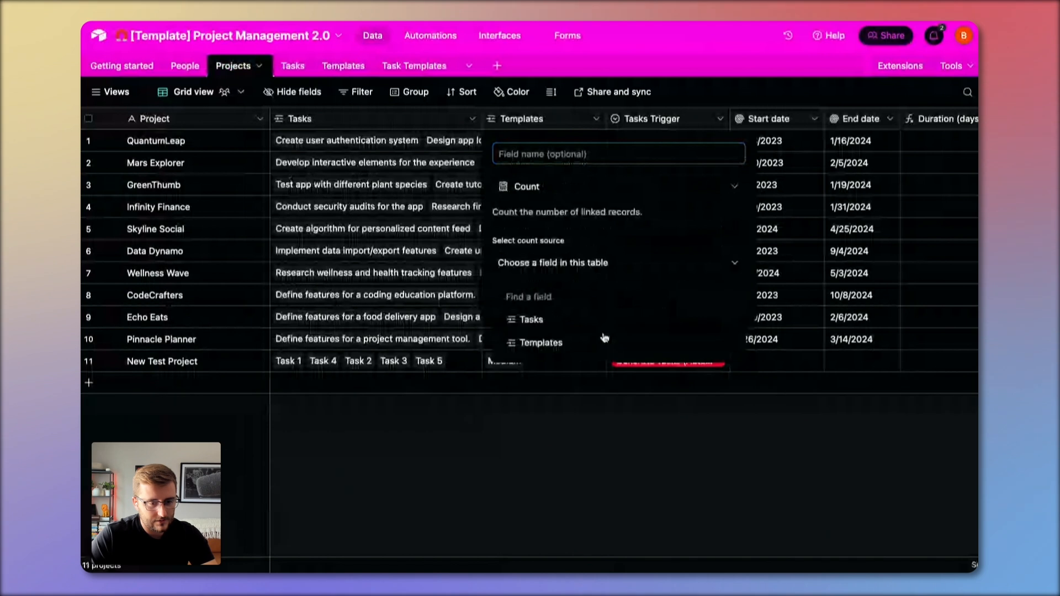
{"action": "left_click", "coordinate": [603, 337]}
Step: Limit the new count to linked Templates records whose Task Templates field is not empty and create it with the default name
{"action": "left_click", "coordinate": [547, 291]}
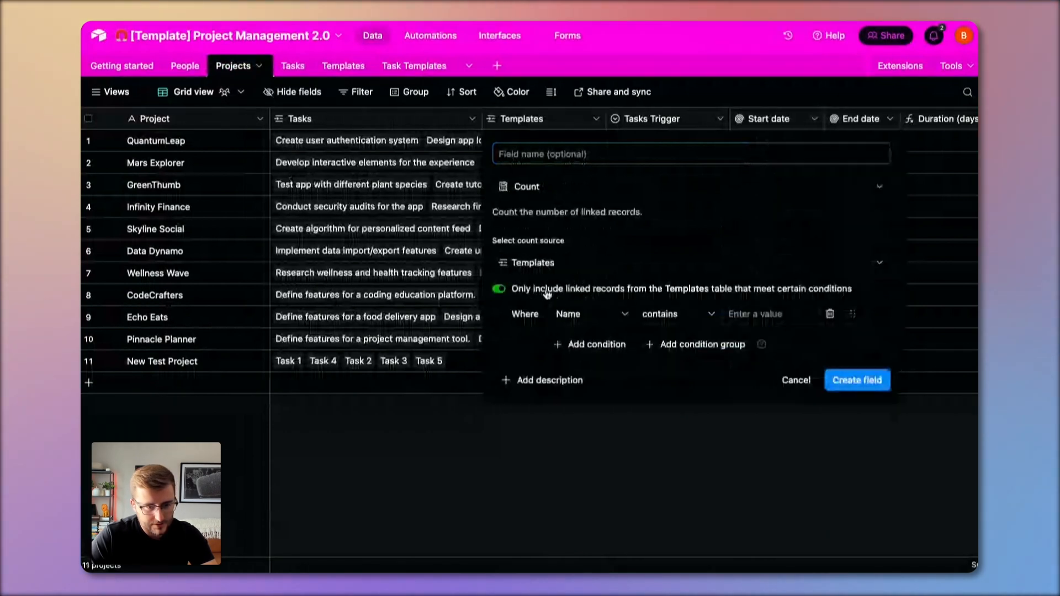
{"action": "left_click", "coordinate": [591, 314]}
{"action": "type", "text": "Count (Task Templates)"}
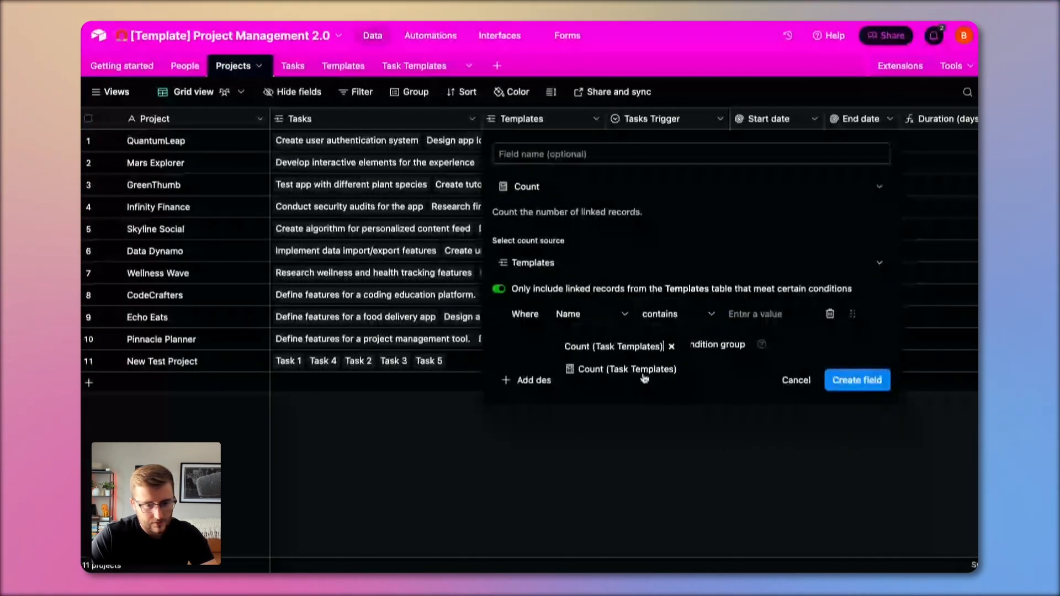
{"action": "left_click", "coordinate": [643, 371]}
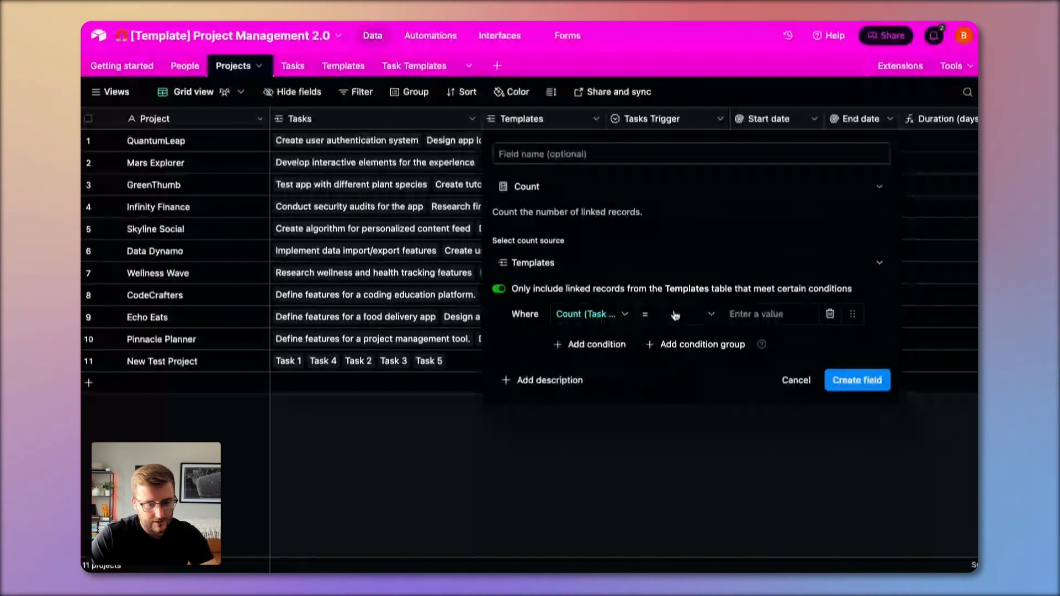
{"action": "left_click", "coordinate": [588, 313]}
{"action": "left_click", "coordinate": [606, 391]}
{"action": "left_click", "coordinate": [659, 316]}
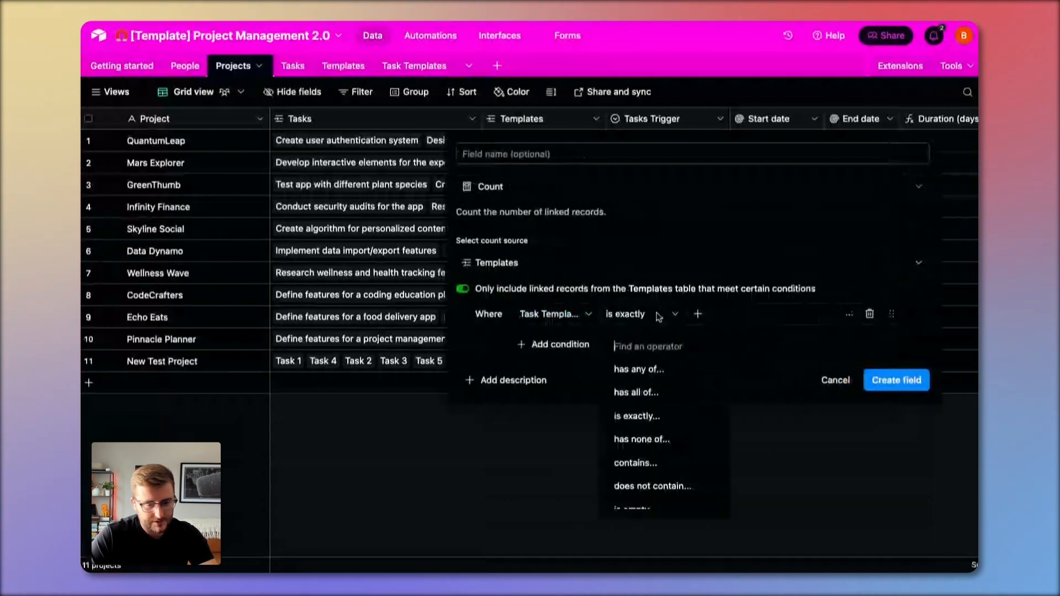
{"action": "scroll", "coordinate": [673, 491], "scroll_direction": "down", "scroll_amount": 2}
{"action": "left_click", "coordinate": [674, 495]}
{"action": "left_click", "coordinate": [896, 380]}
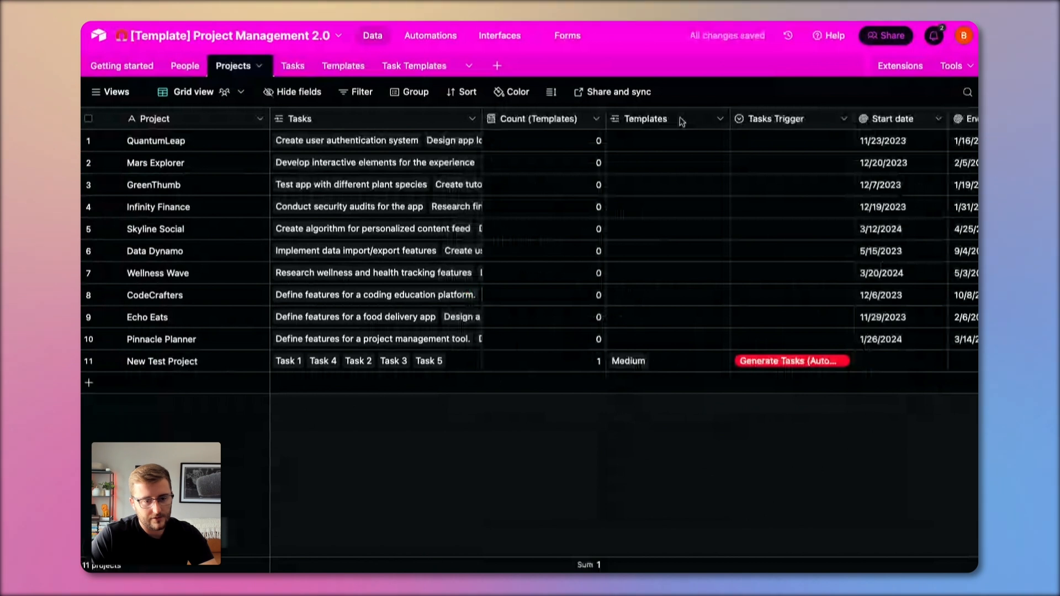
Step: Add a lookup of Count (Task Templates) from the linked Templates to the Projects table
{"action": "left_click", "coordinate": [681, 122]}
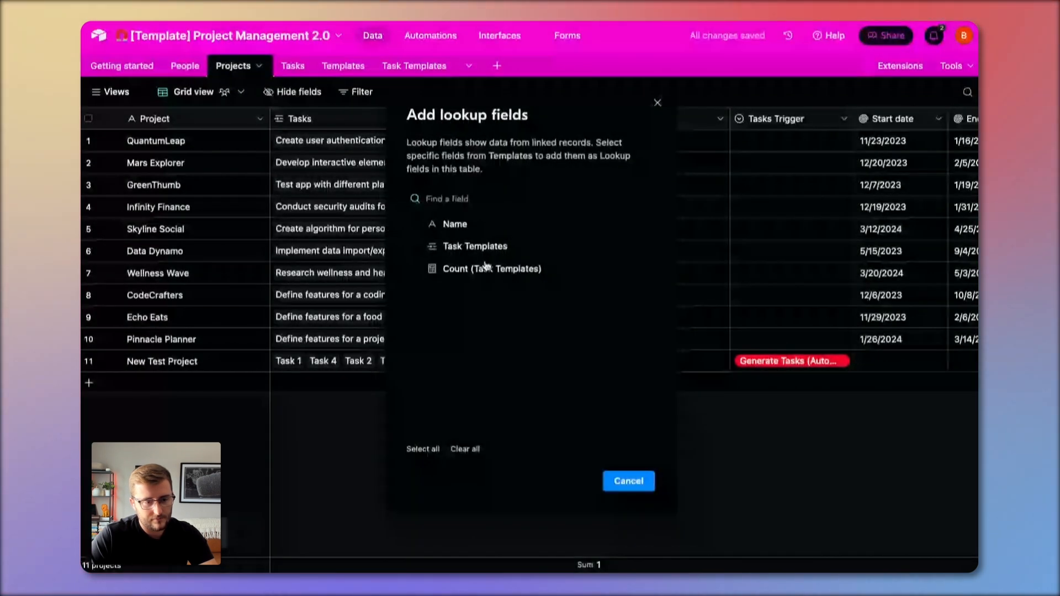
{"action": "left_click", "coordinate": [467, 246]}
{"action": "left_click", "coordinate": [470, 269]}
{"action": "left_click", "coordinate": [464, 246]}
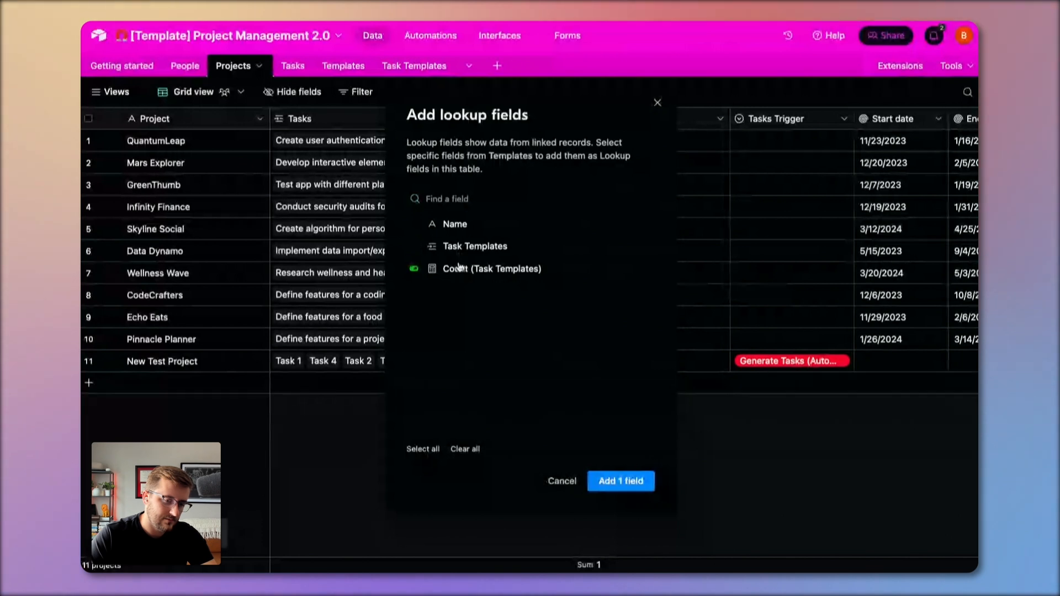
{"action": "left_click", "coordinate": [618, 479]}
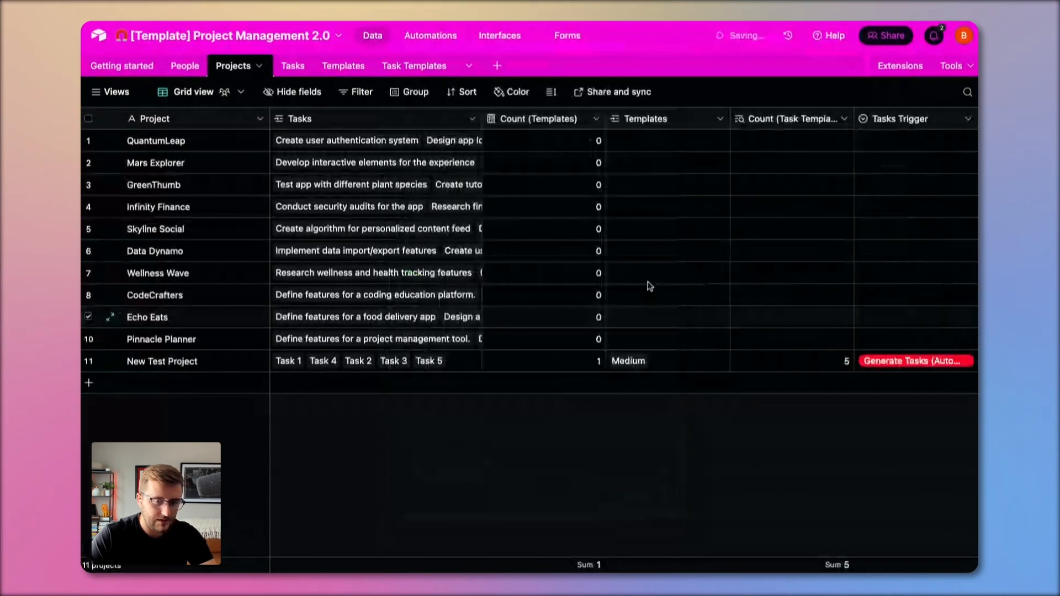
Step: Change the Count (Templates) source to Tasks, counting only records where Task Templates is not empty, and save the field
{"action": "double_click", "coordinate": [541, 119]}
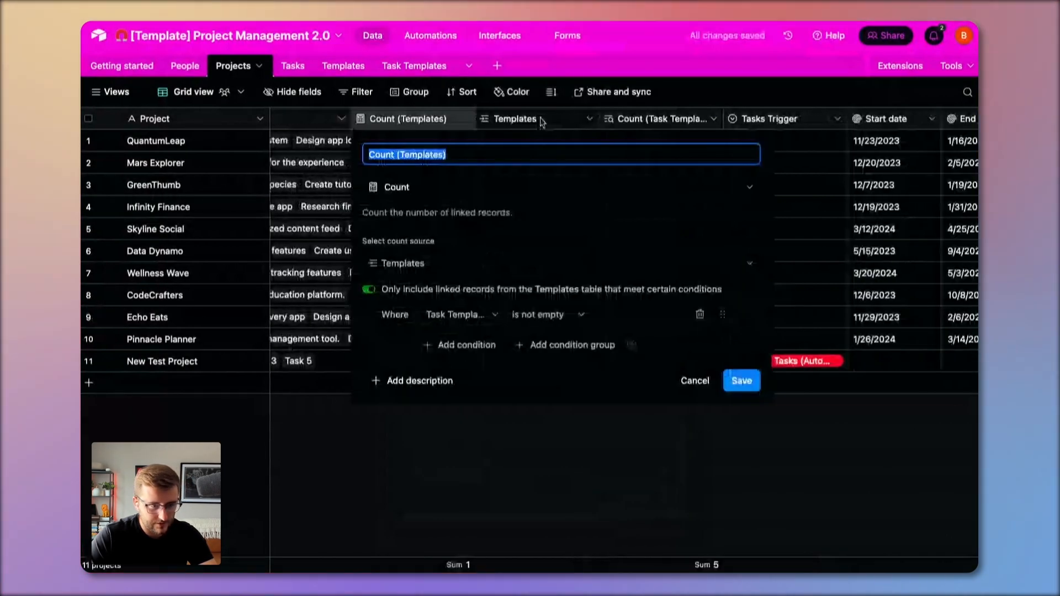
{"action": "left_click", "coordinate": [405, 263]}
{"action": "left_click", "coordinate": [401, 320]}
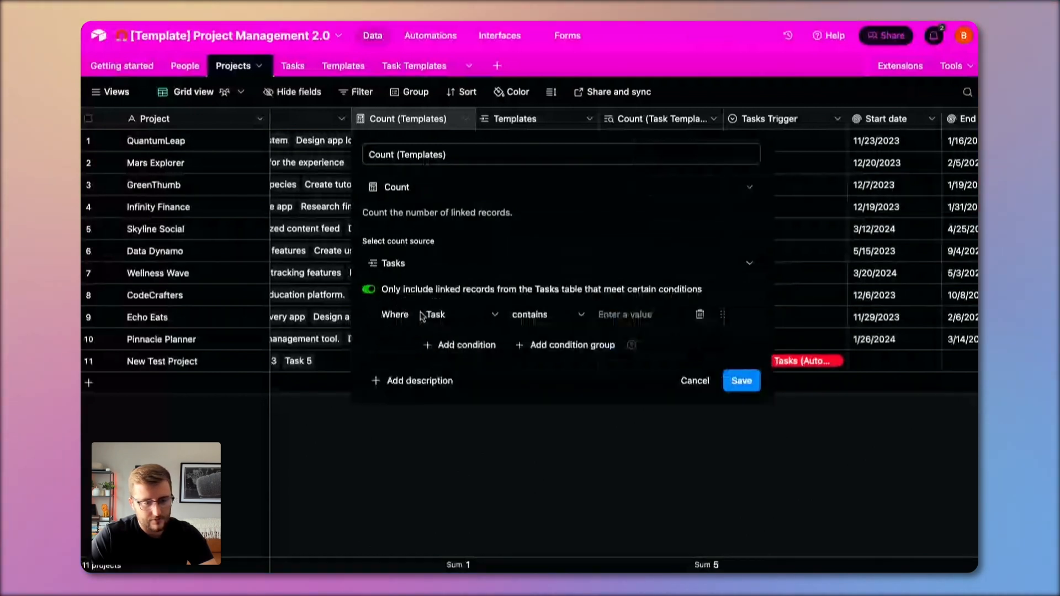
{"action": "left_click", "coordinate": [423, 315]}
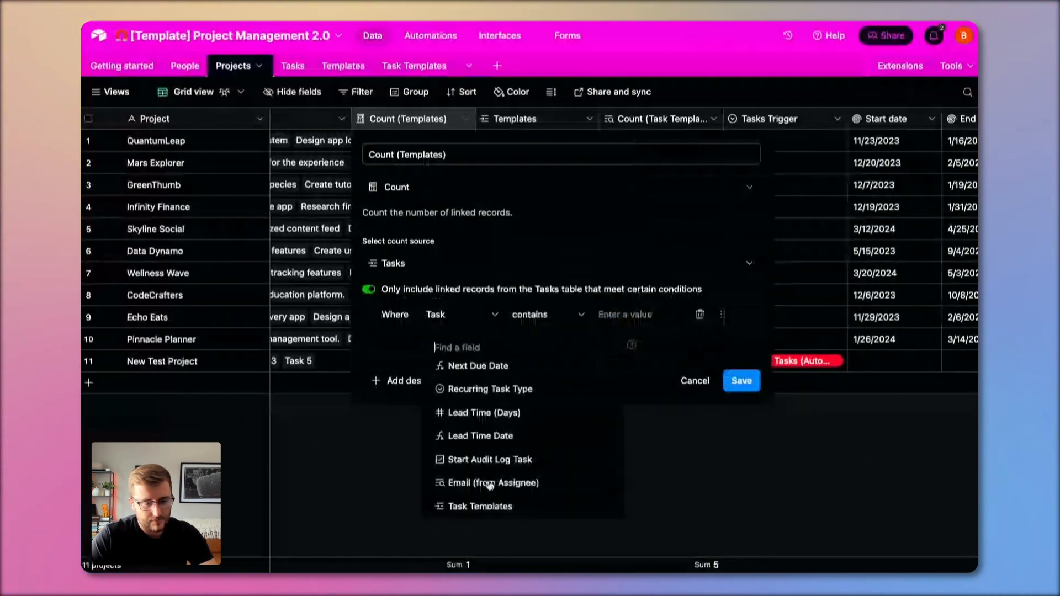
{"action": "left_click", "coordinate": [508, 506]}
{"action": "left_click", "coordinate": [539, 315]}
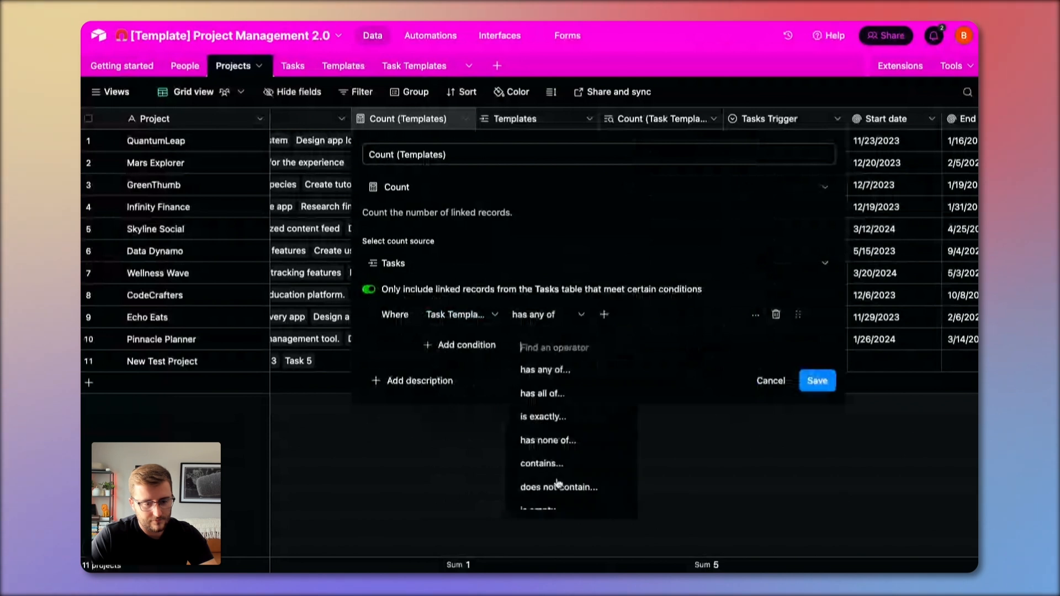
{"action": "scroll", "coordinate": [547, 475], "scroll_direction": "down", "scroll_amount": 2}
{"action": "left_click", "coordinate": [568, 497]}
{"action": "left_click", "coordinate": [741, 381]}
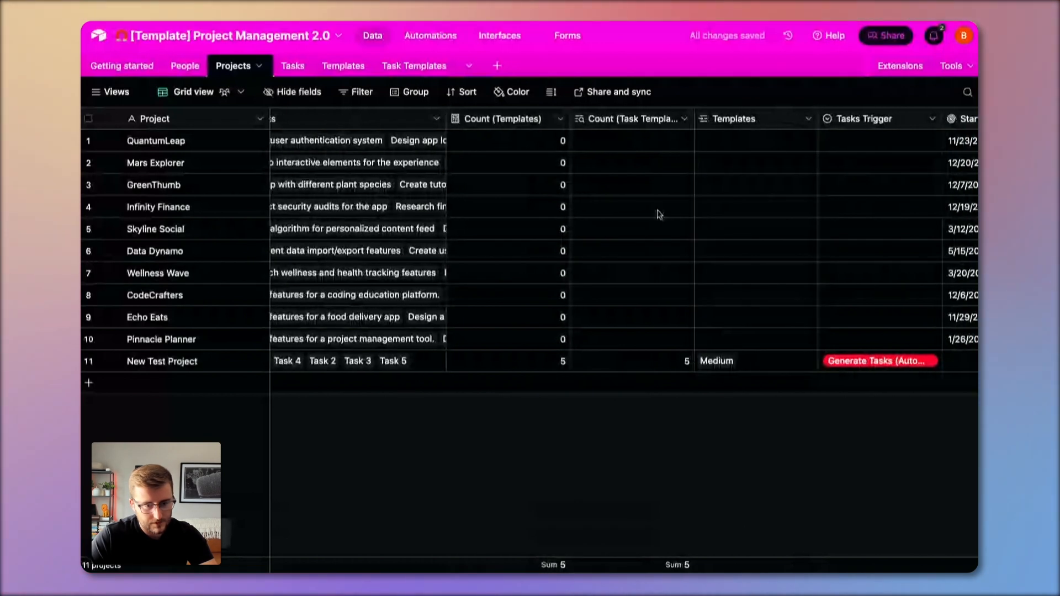
Step: Add an unnamed project record, link it to the Small template and trigger its automatic task generation in Tasks Trigger
{"action": "left_click", "coordinate": [671, 375]}
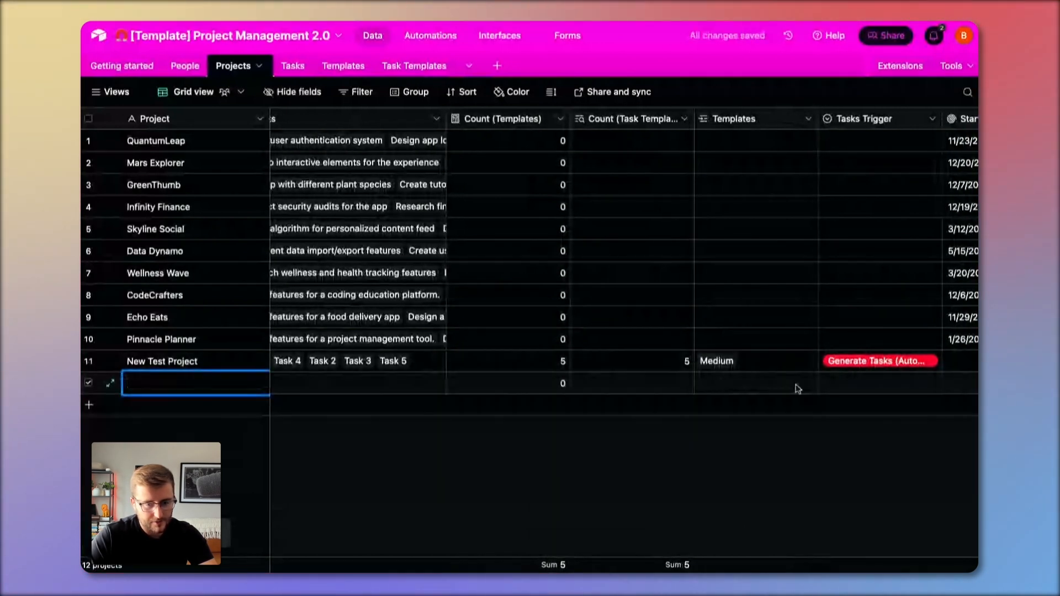
{"action": "left_click", "coordinate": [841, 386]}
{"action": "left_click", "coordinate": [705, 383]}
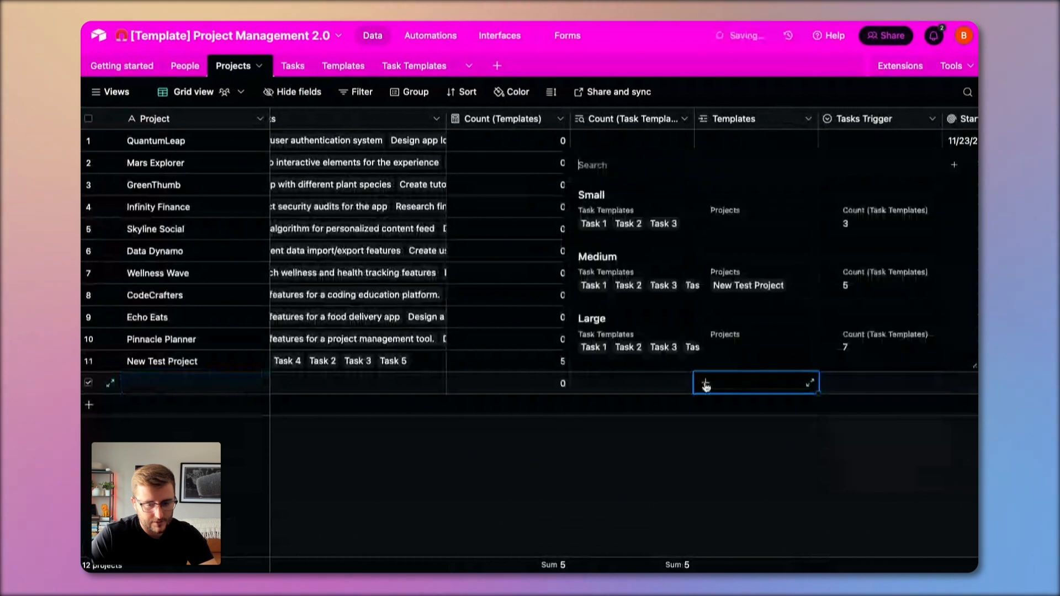
{"action": "left_click", "coordinate": [596, 194]}
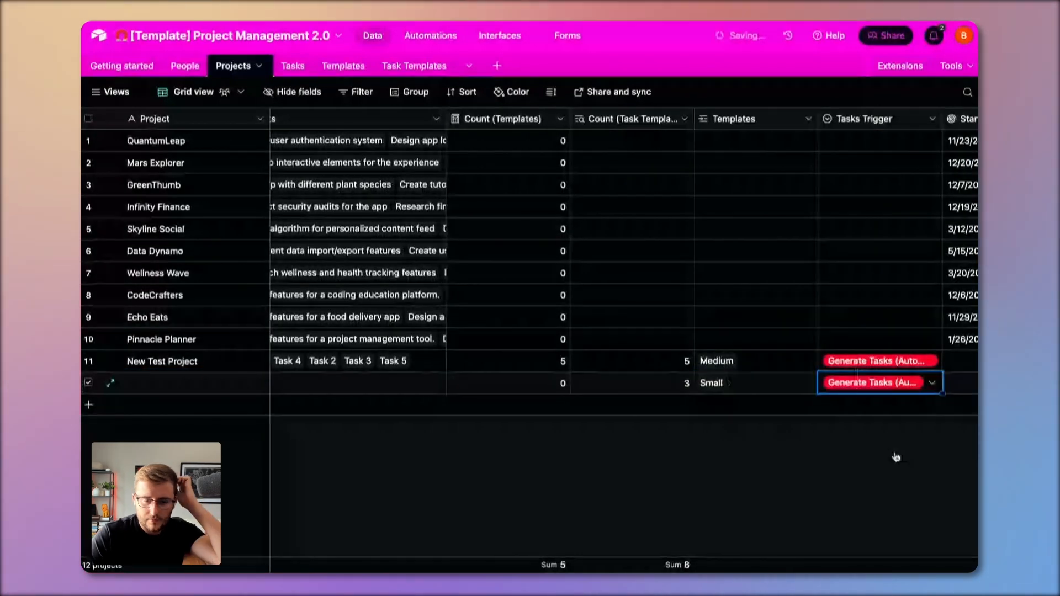
{"action": "scroll", "coordinate": [696, 336], "scroll_direction": "left", "scroll_amount": 1}
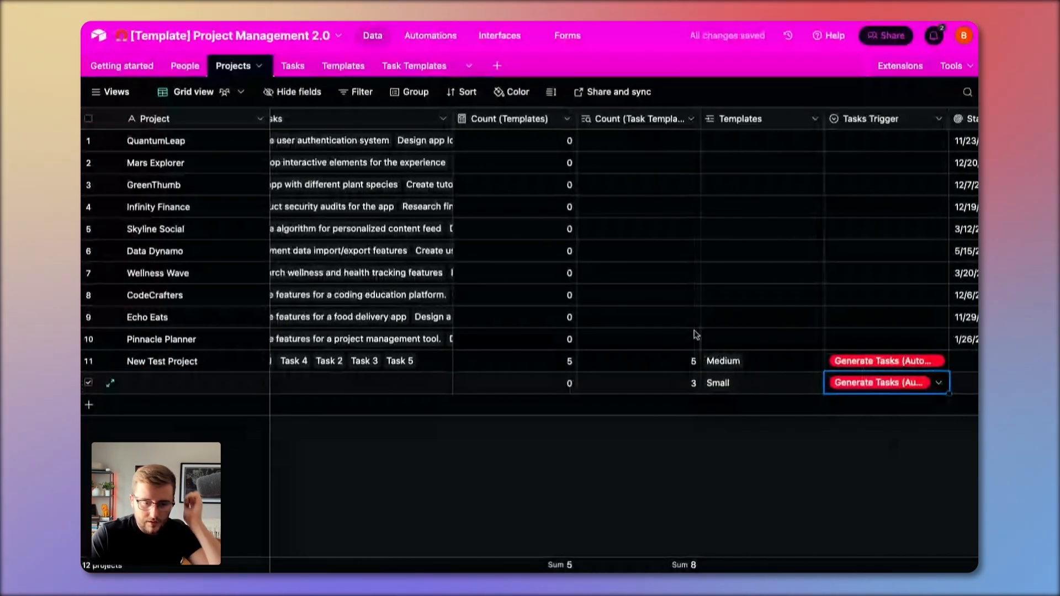
{"action": "left_click", "coordinate": [494, 387]}
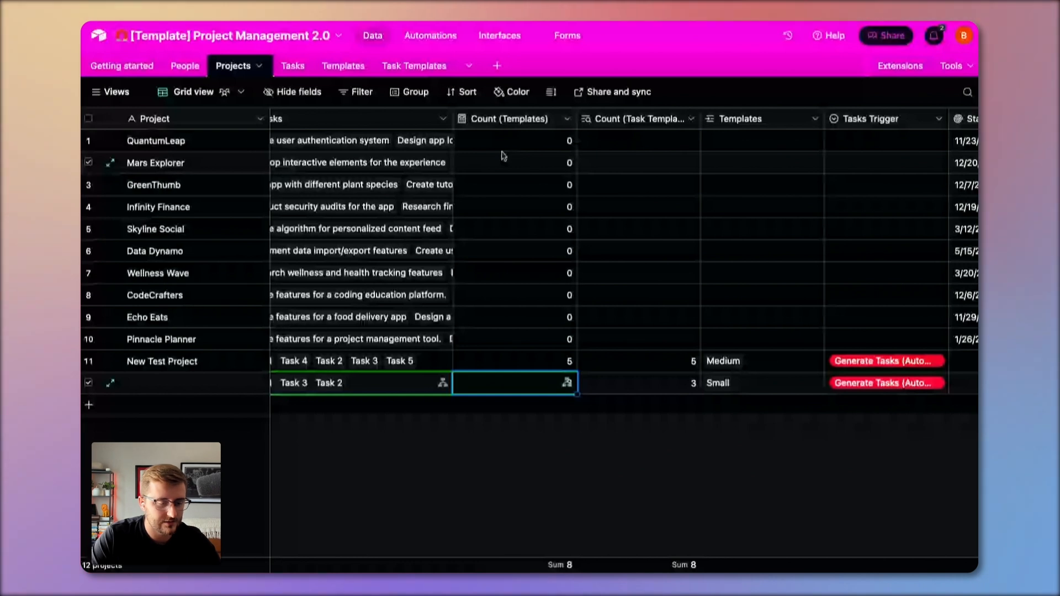
{"action": "double_click", "coordinate": [501, 120]}
{"action": "left_click", "coordinate": [408, 238]}
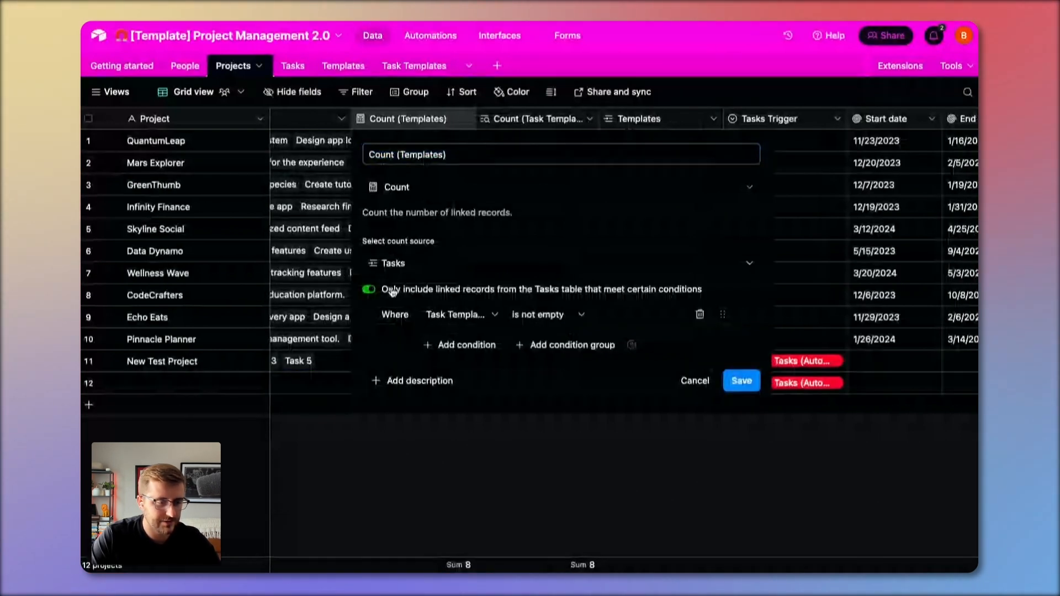
{"action": "left_click", "coordinate": [407, 184]}
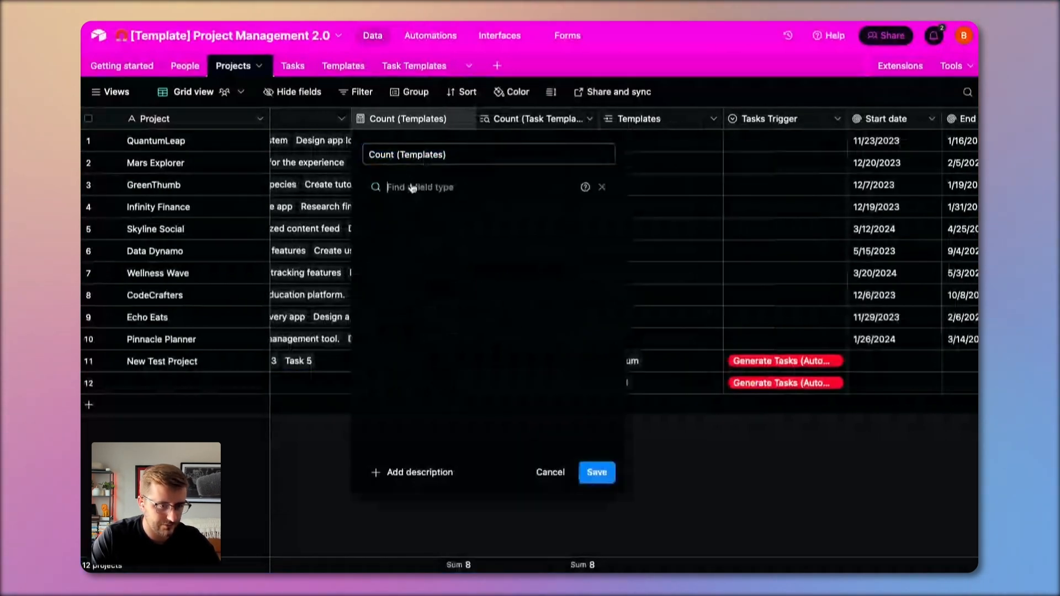
{"action": "left_click", "coordinate": [341, 222]}
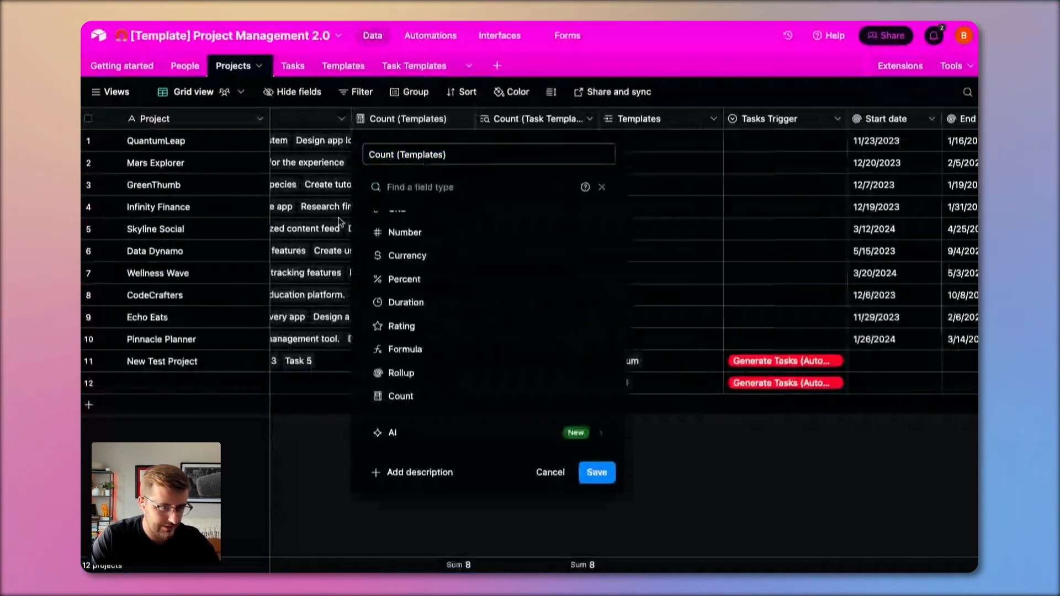
Step: Change the Count (Templates) field type to Rollup, with Tasks as the source and Task Templates as the rolled-up field
{"action": "right_click", "coordinate": [408, 128]}
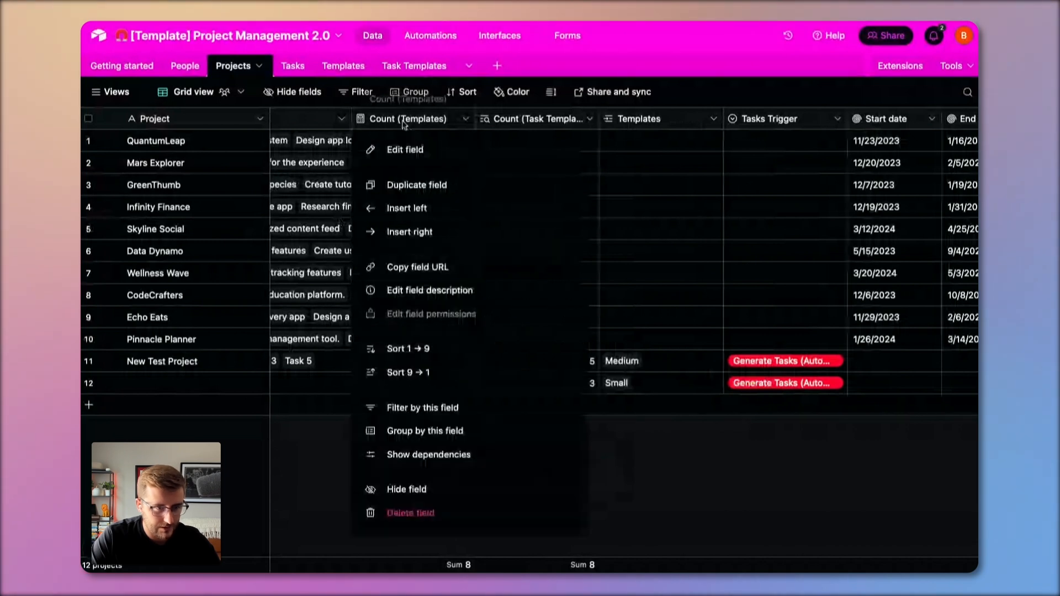
{"action": "left_click", "coordinate": [417, 150]}
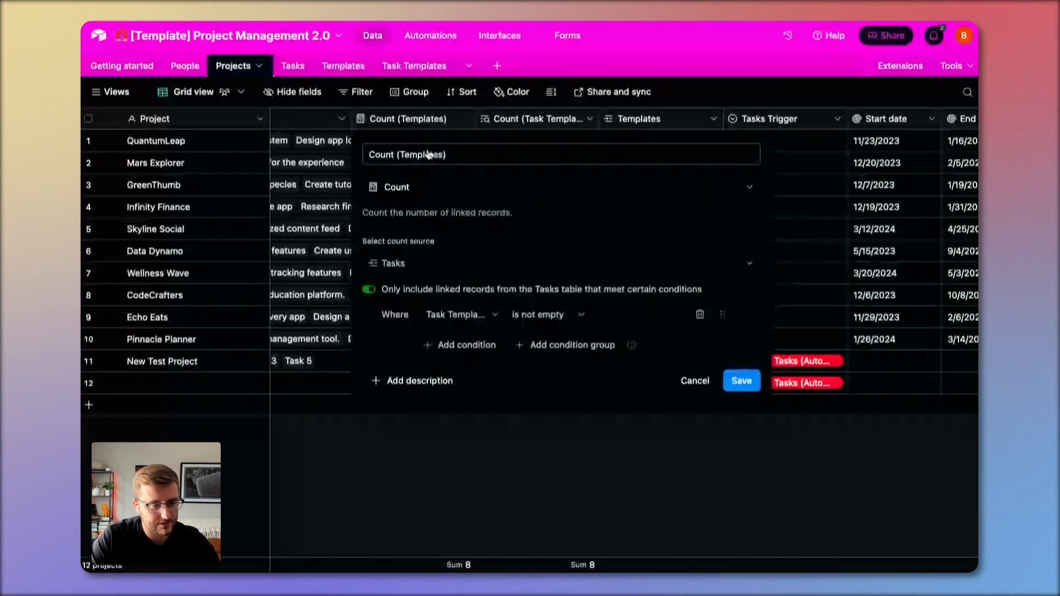
{"action": "left_click", "coordinate": [427, 189]}
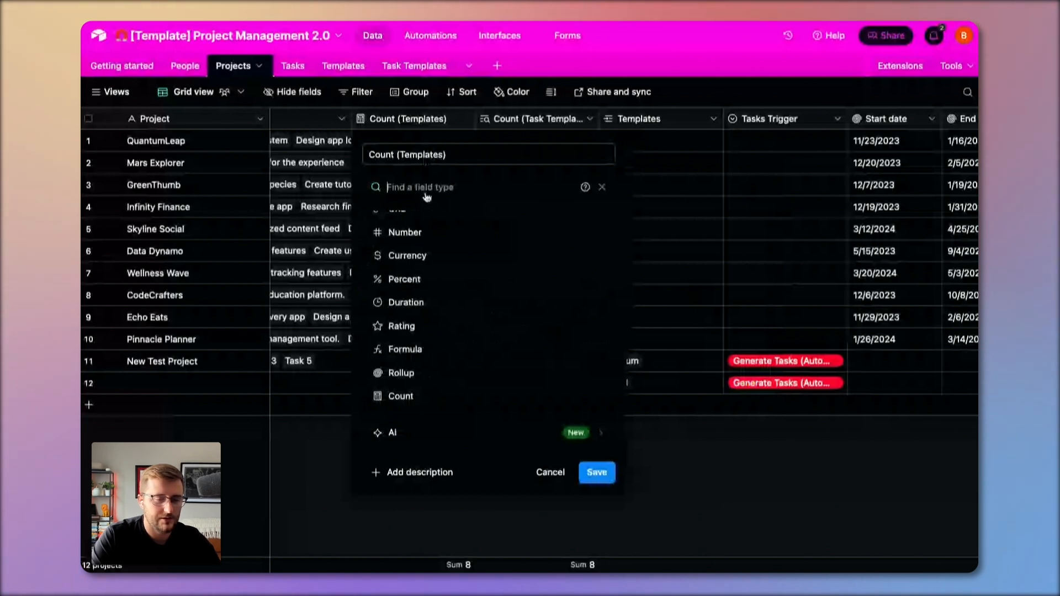
{"action": "left_click", "coordinate": [401, 372]}
{"action": "left_click", "coordinate": [423, 282]}
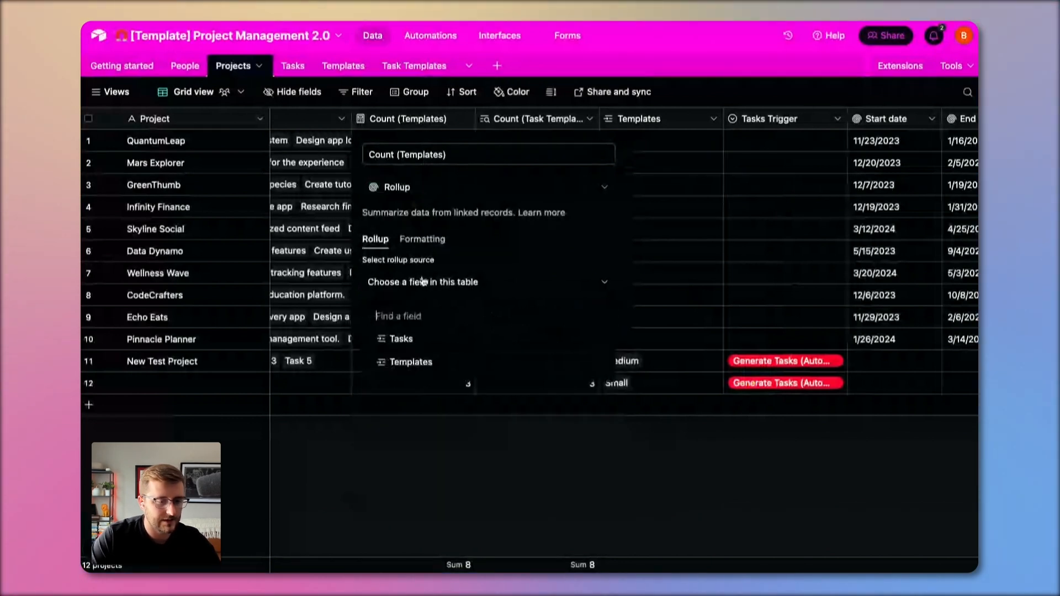
{"action": "left_click", "coordinate": [450, 341]}
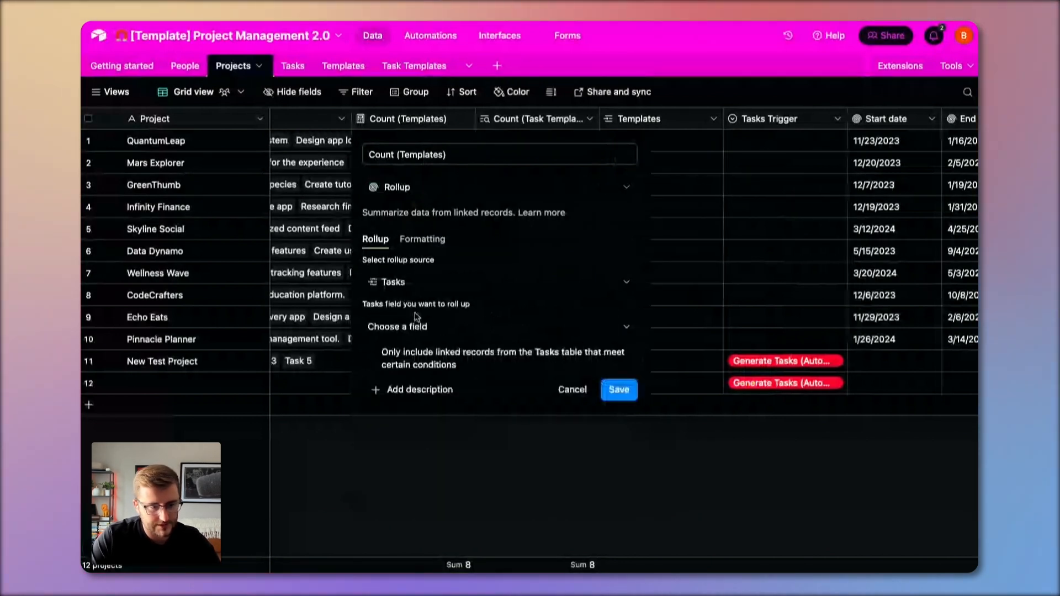
{"action": "left_click", "coordinate": [420, 326]}
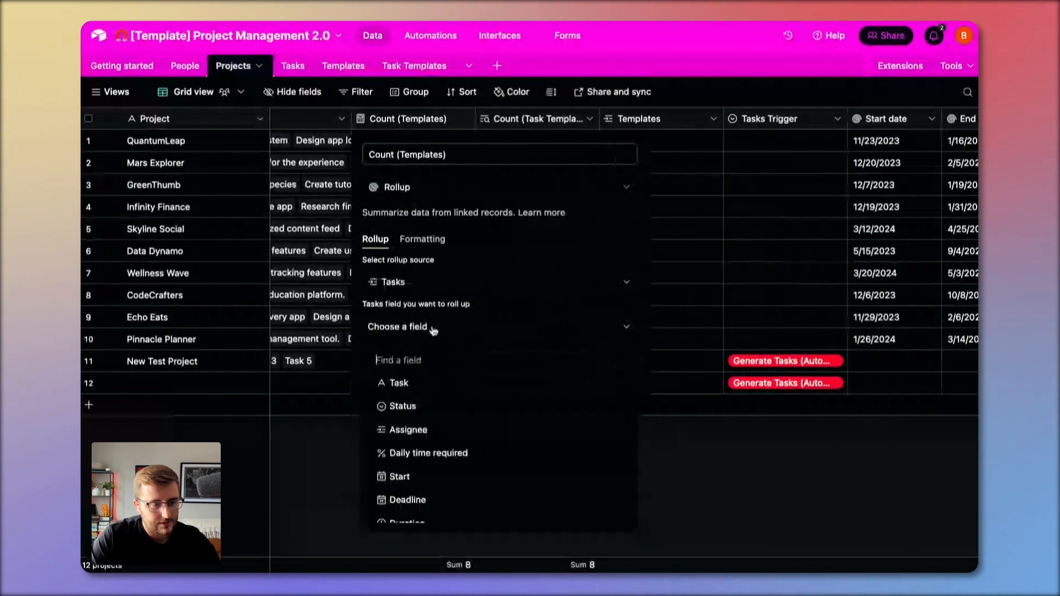
{"action": "scroll", "coordinate": [490, 407], "scroll_direction": "down", "scroll_amount": 5}
{"action": "left_click", "coordinate": [438, 491]}
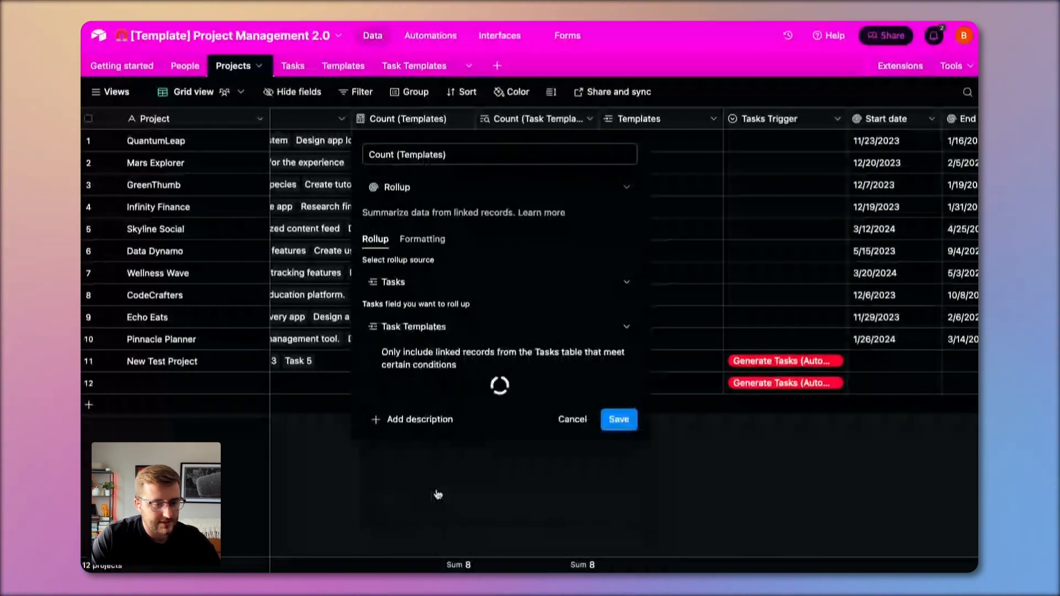
Step: Set the rollup's aggregation formula to COUNTALL(values)
{"action": "left_click", "coordinate": [448, 412]}
{"action": "key", "text": "ctrl+a"}
{"action": "type", "text": "countall"}
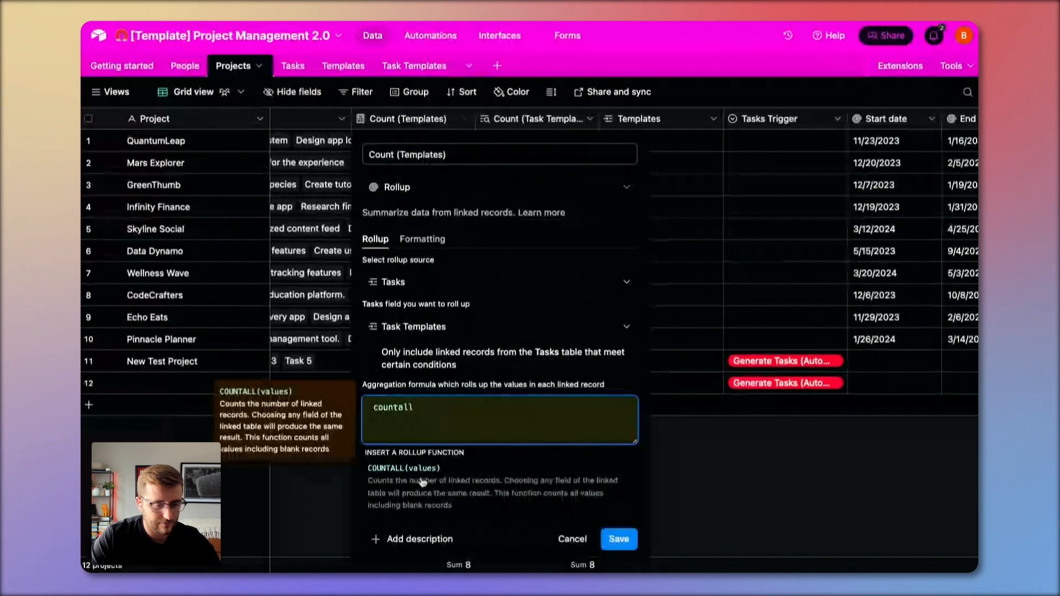
{"action": "left_click", "coordinate": [527, 500]}
{"action": "left_click", "coordinate": [526, 499]}
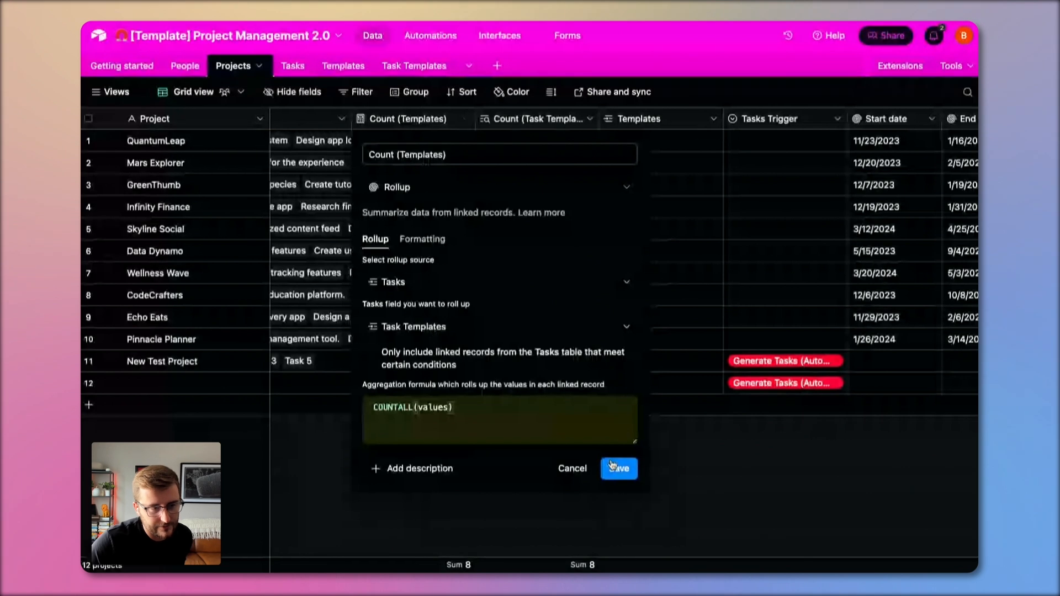
Step: Restrict the rollup to linked tasks where Task Templates is not empty and save the field
{"action": "left_click", "coordinate": [450, 365]}
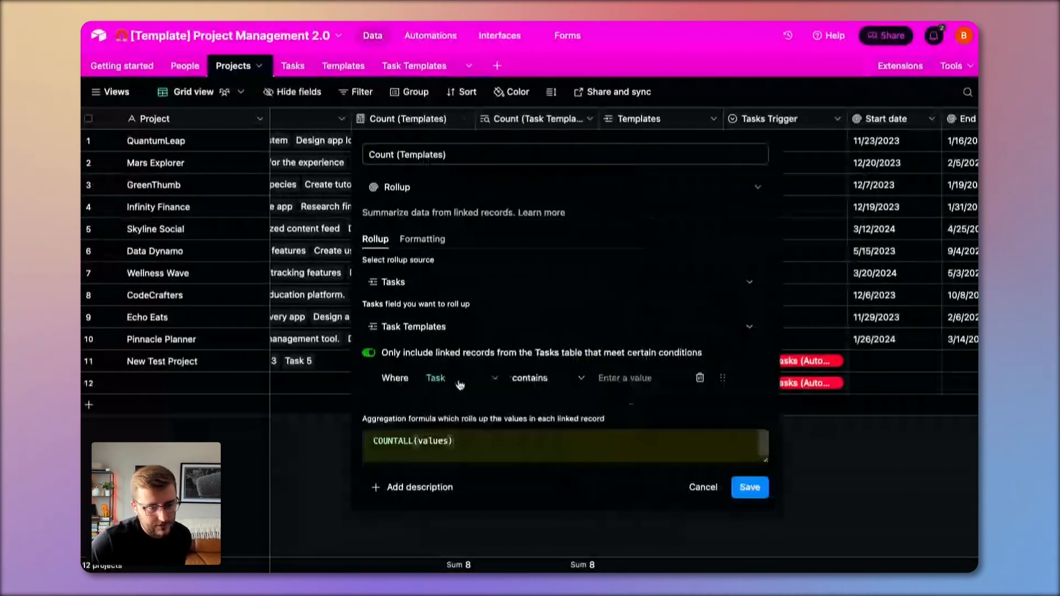
{"action": "left_click", "coordinate": [459, 382]}
{"action": "scroll", "coordinate": [471, 347], "scroll_direction": "down", "scroll_amount": 3}
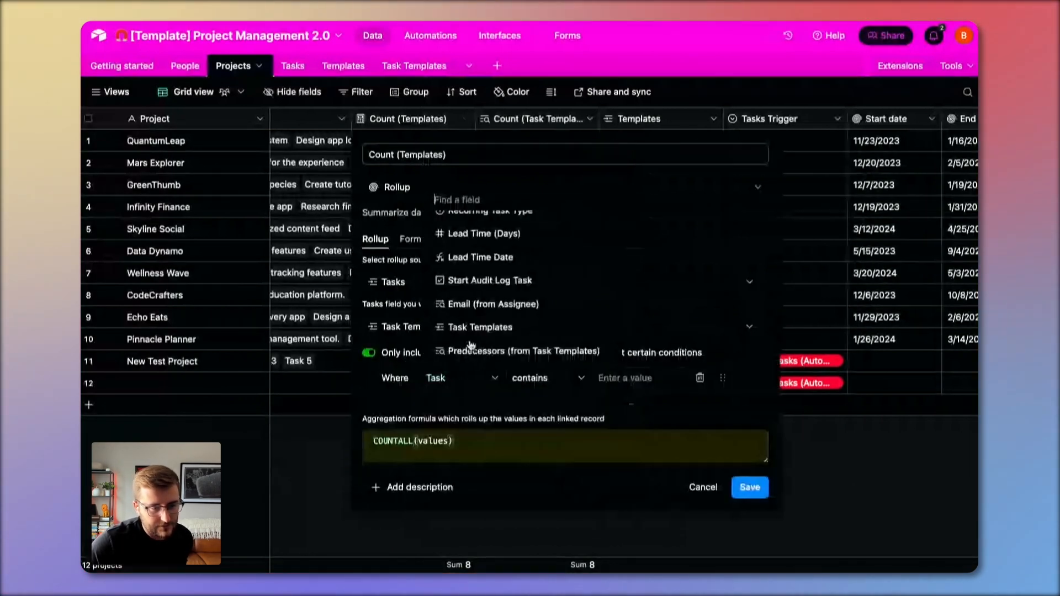
{"action": "left_click", "coordinate": [479, 326]}
{"action": "left_click", "coordinate": [551, 379]}
{"action": "scroll", "coordinate": [551, 332], "scroll_direction": "down", "scroll_amount": 2}
{"action": "left_click", "coordinate": [538, 348]}
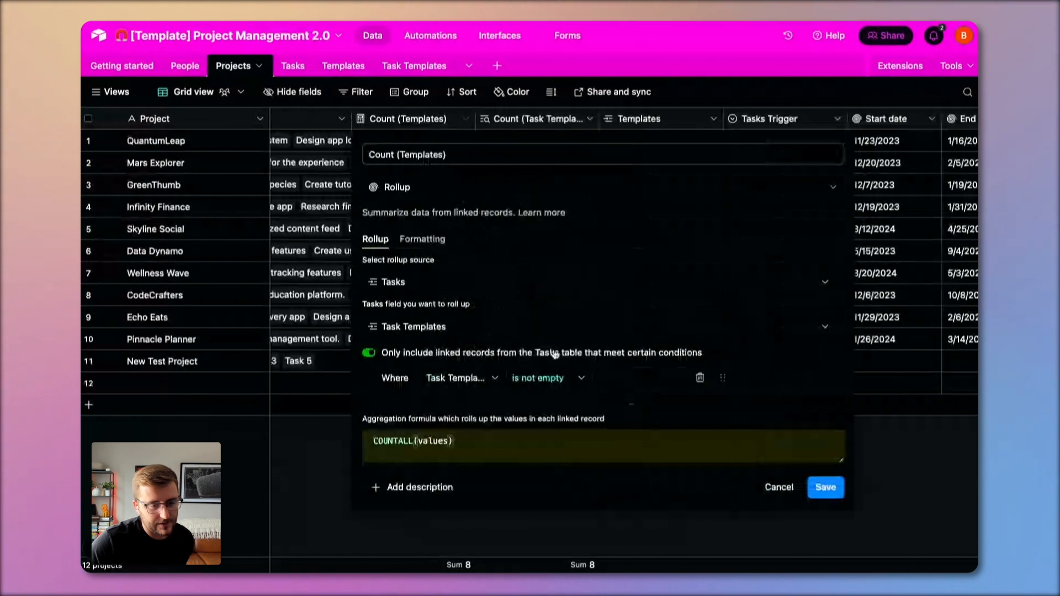
{"action": "left_click", "coordinate": [824, 489]}
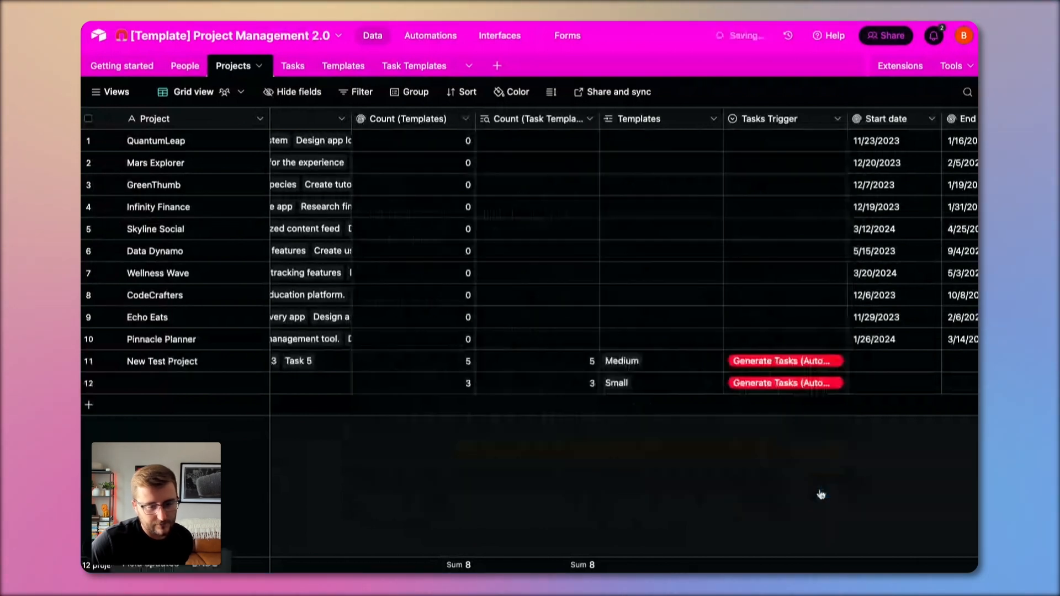
{"action": "left_click", "coordinate": [430, 362]}
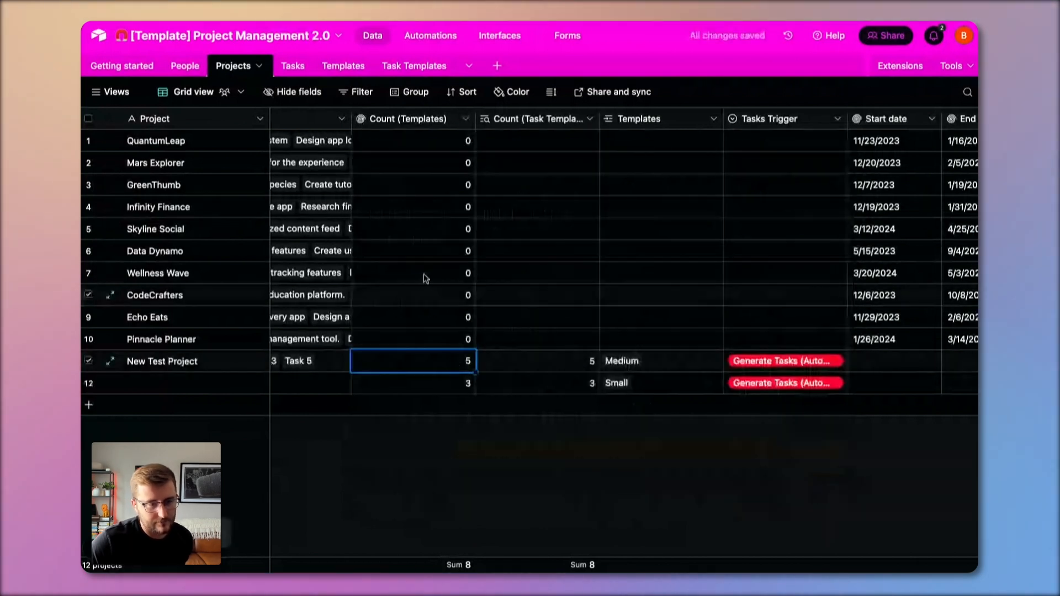
Step: Extend the Count (Templates) rollup formula to COUNTALL(values)={Count (Task Templates) (from Templates)}, using the copied field name, and save the field
{"action": "double_click", "coordinate": [396, 120]}
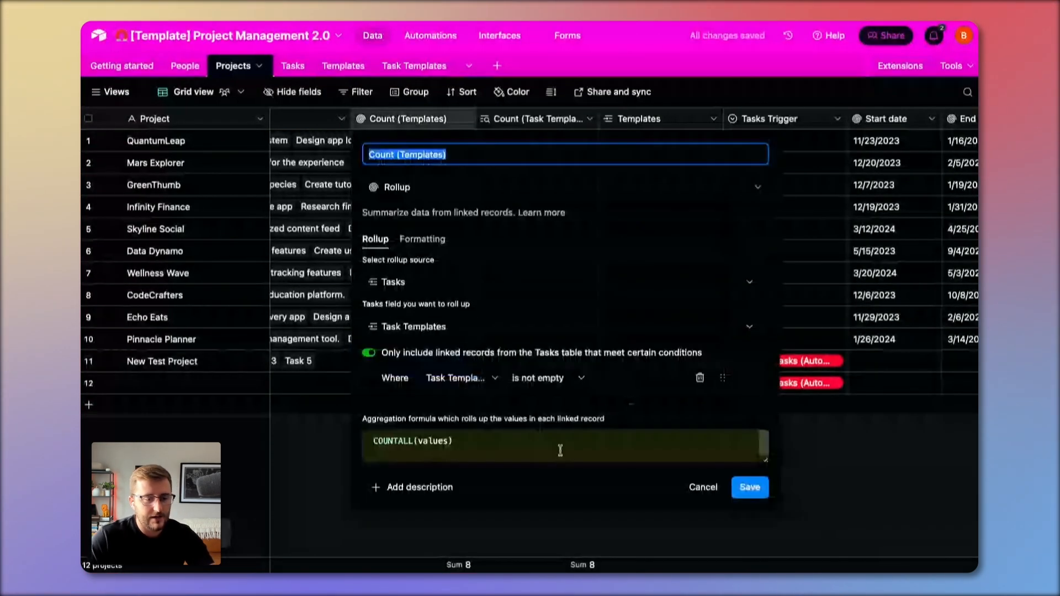
{"action": "left_click", "coordinate": [694, 488]}
{"action": "double_click", "coordinate": [529, 120]}
{"action": "key", "text": "super+c"}
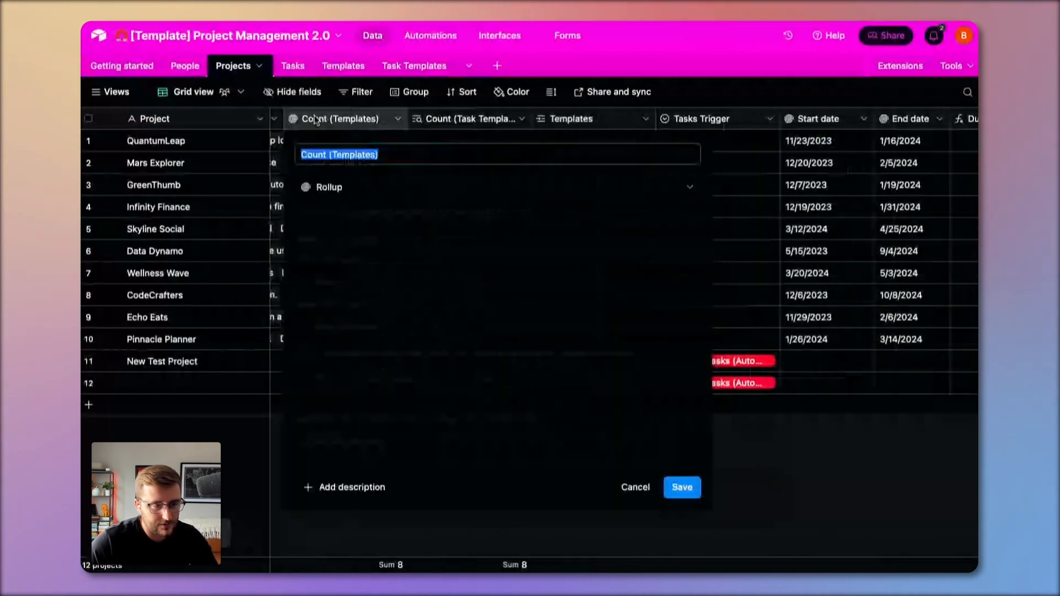
{"action": "left_click", "coordinate": [498, 445]}
{"action": "type", "text": "="}
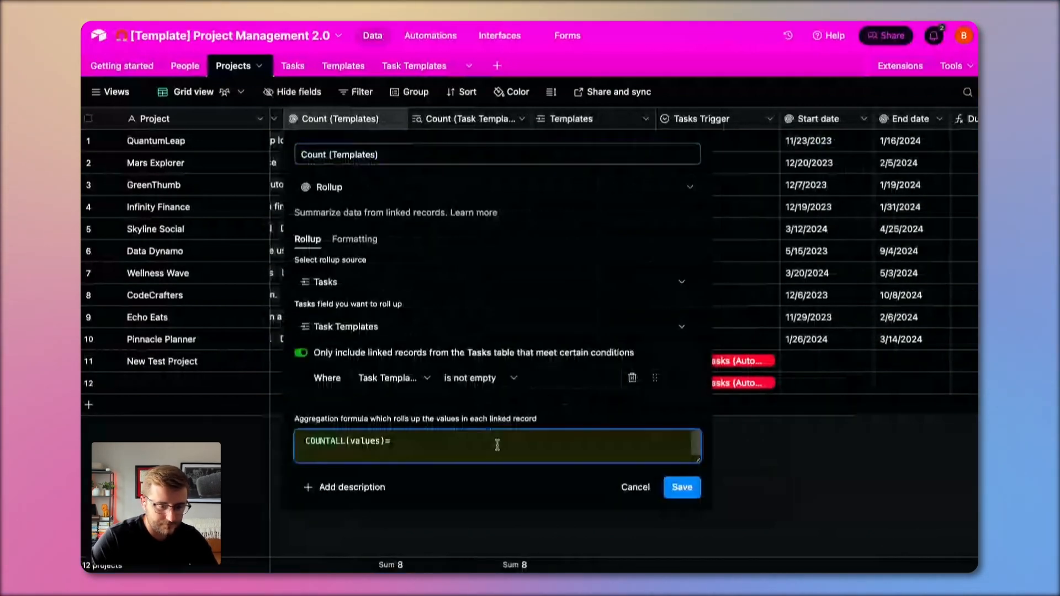
{"action": "key", "text": "super+v"}
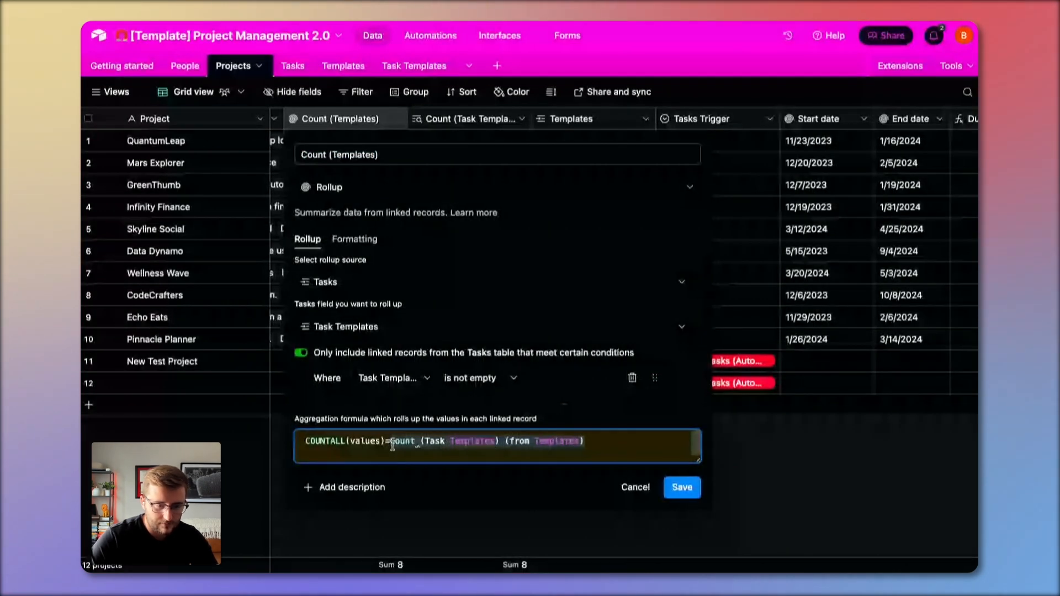
{"action": "type", "text": "{"}
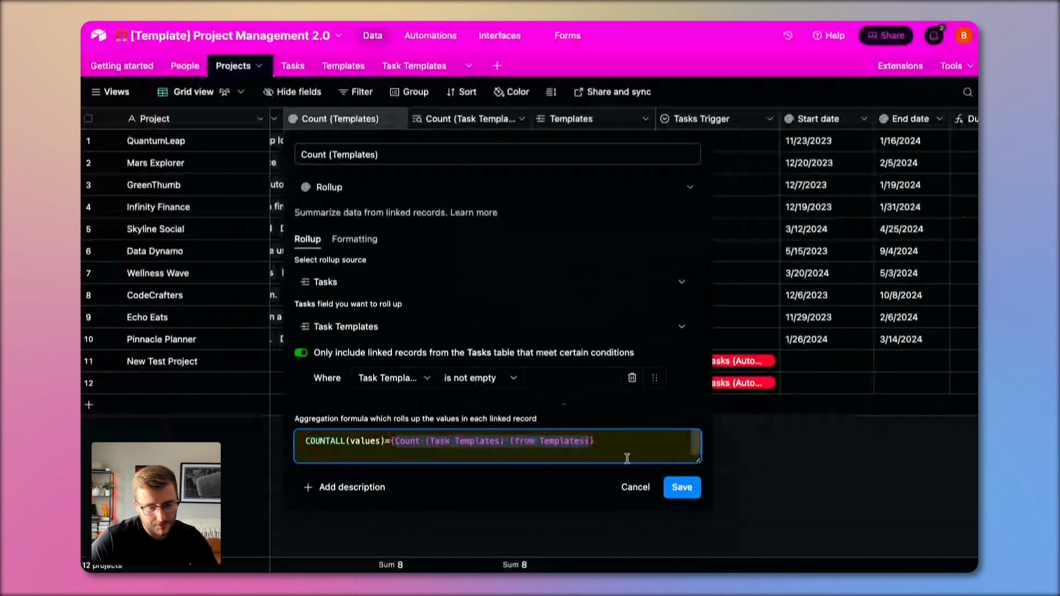
{"action": "left_click", "coordinate": [681, 486]}
{"action": "left_click", "coordinate": [478, 384]}
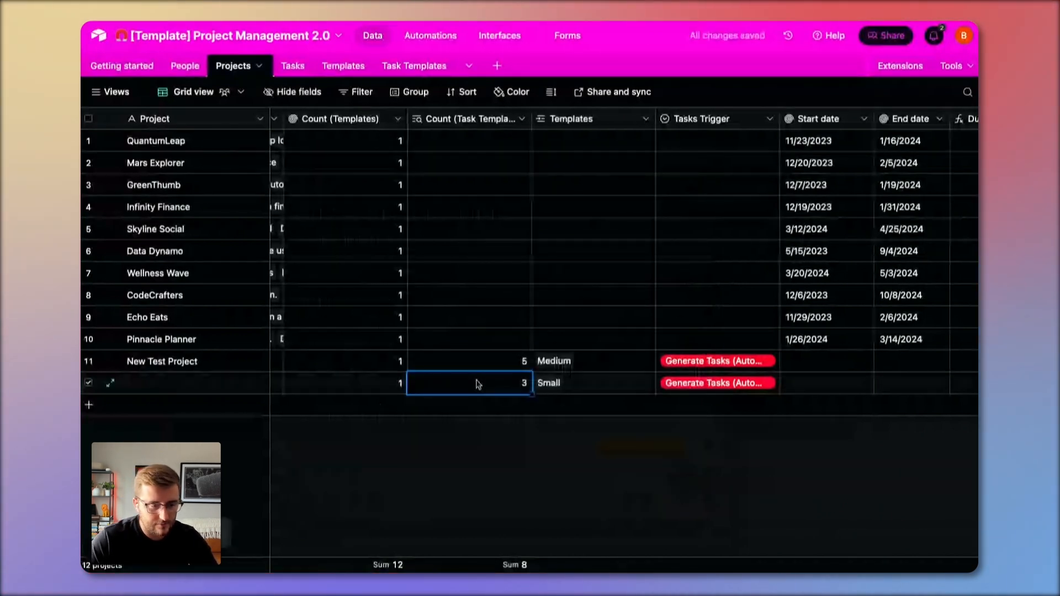
{"action": "scroll", "coordinate": [442, 331], "scroll_direction": "left", "scroll_amount": 3}
{"action": "left_click", "coordinate": [399, 384]}
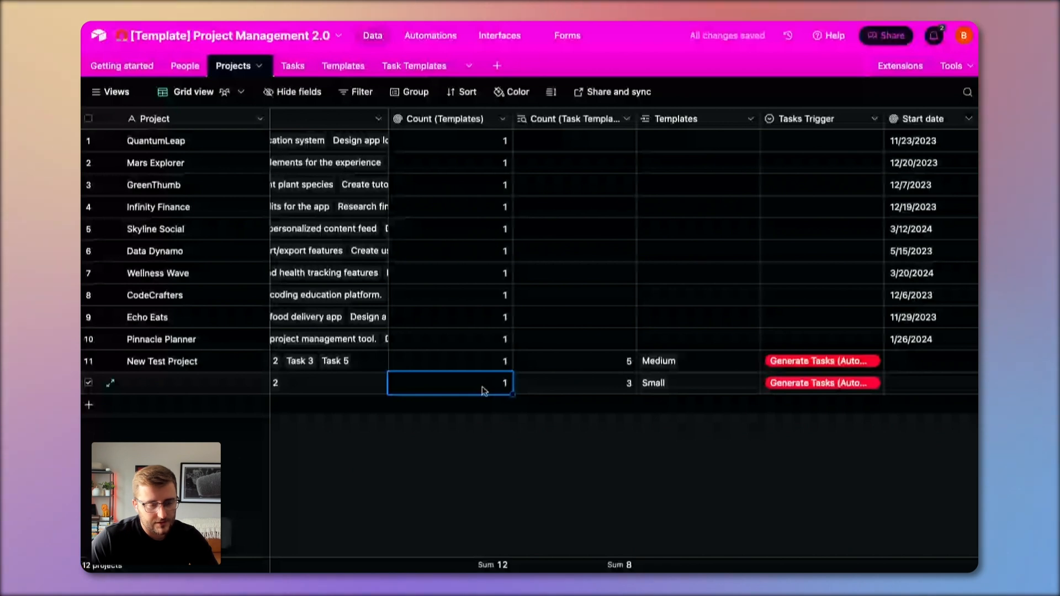
Step: Add another unnamed project record, link it to the Large template, trigger its automatic task generation in Tasks Trigger, and check the Count (Templates) rollup
{"action": "key", "text": "shift+Return"}
{"action": "left_click", "coordinate": [662, 406]}
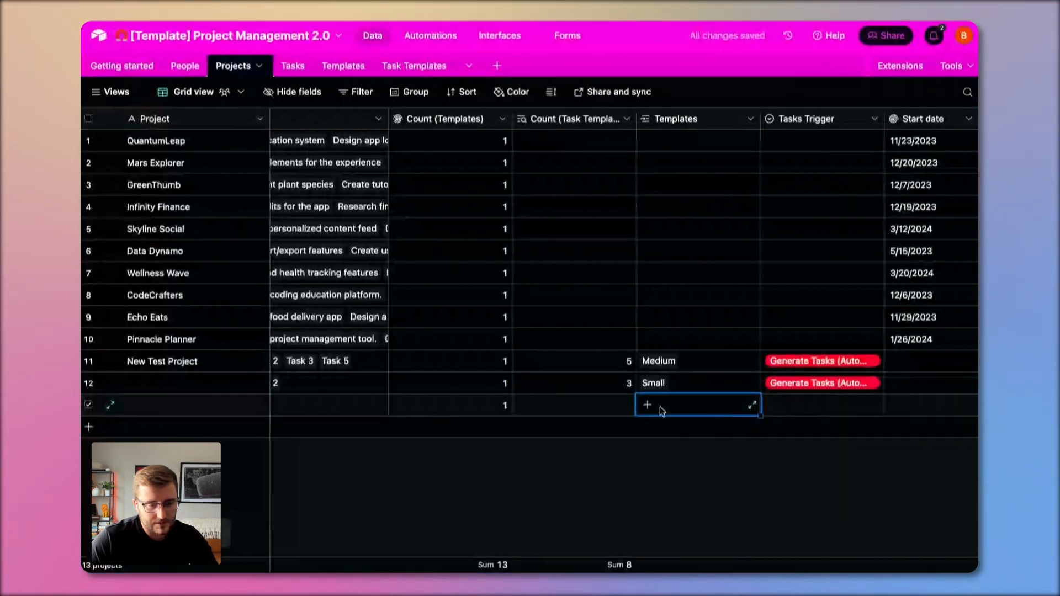
{"action": "left_click", "coordinate": [662, 412]}
{"action": "left_click", "coordinate": [662, 358]}
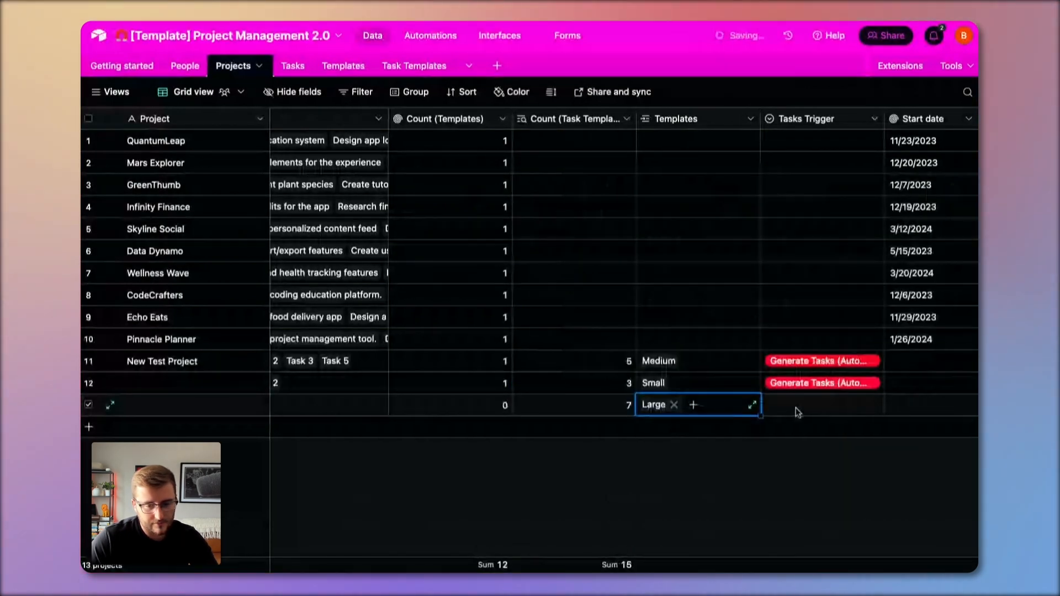
{"action": "left_click", "coordinate": [797, 412]}
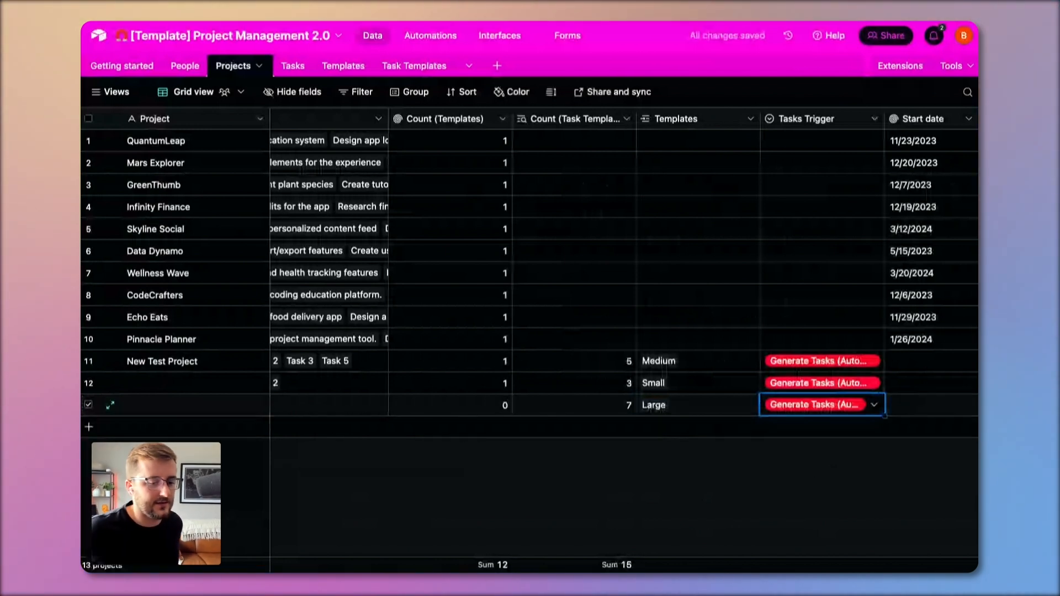
{"action": "left_click", "coordinate": [474, 412]}
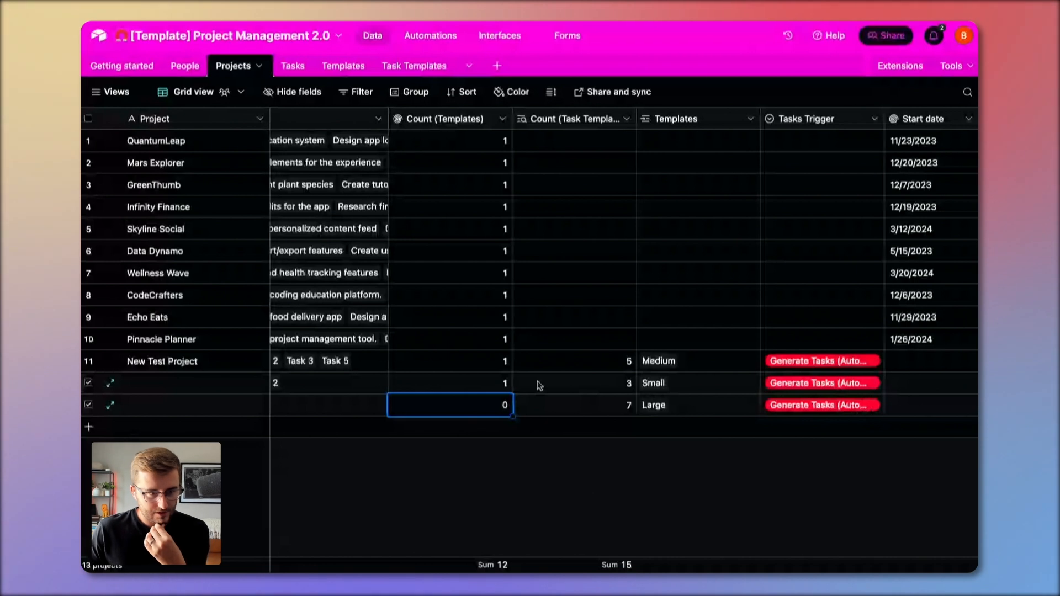
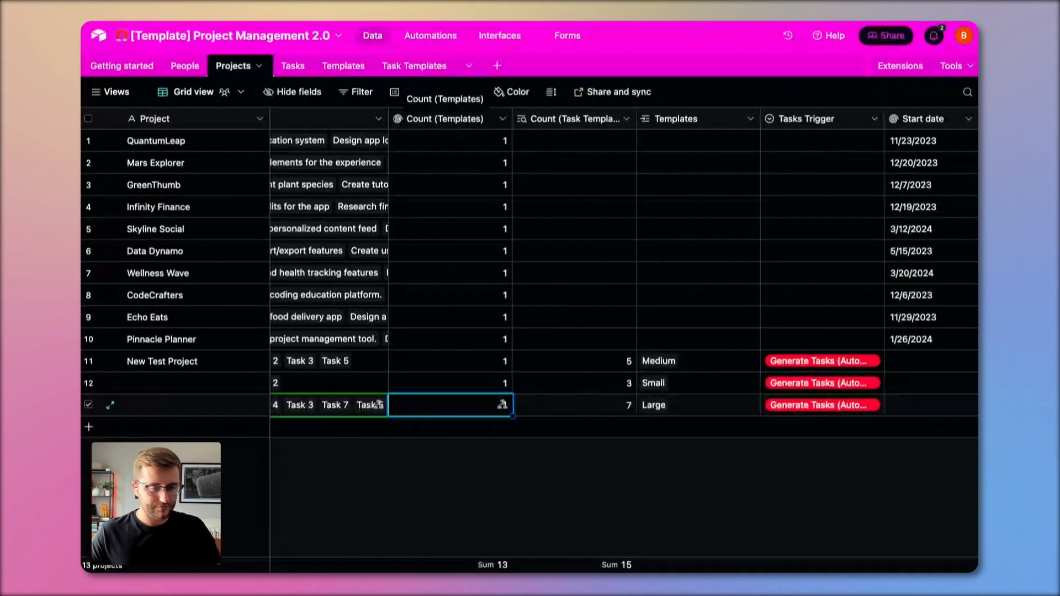
{"action": "double_click", "coordinate": [445, 119]}
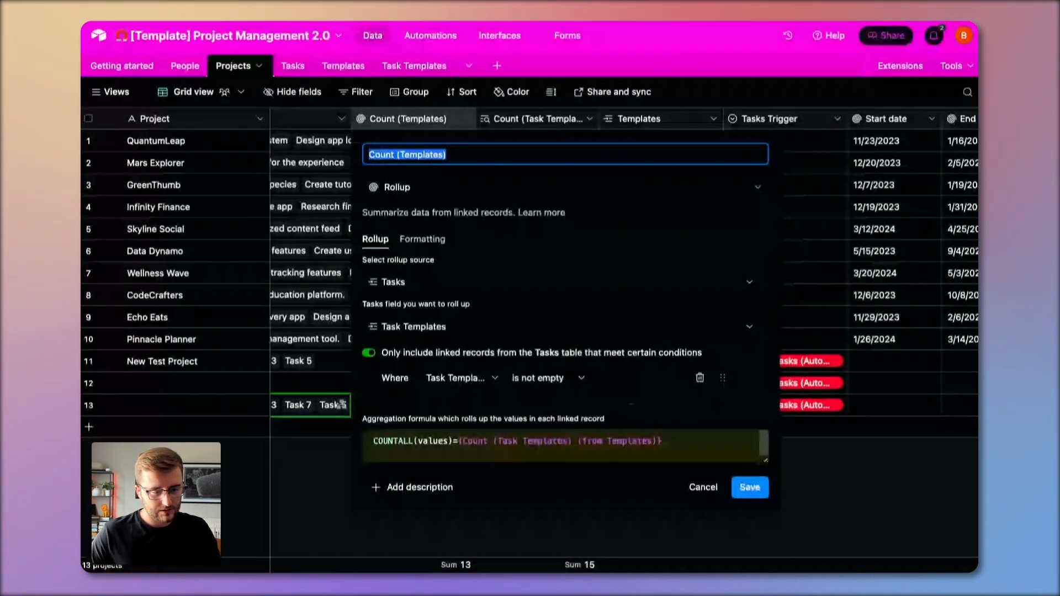
{"action": "left_click", "coordinate": [312, 182]}
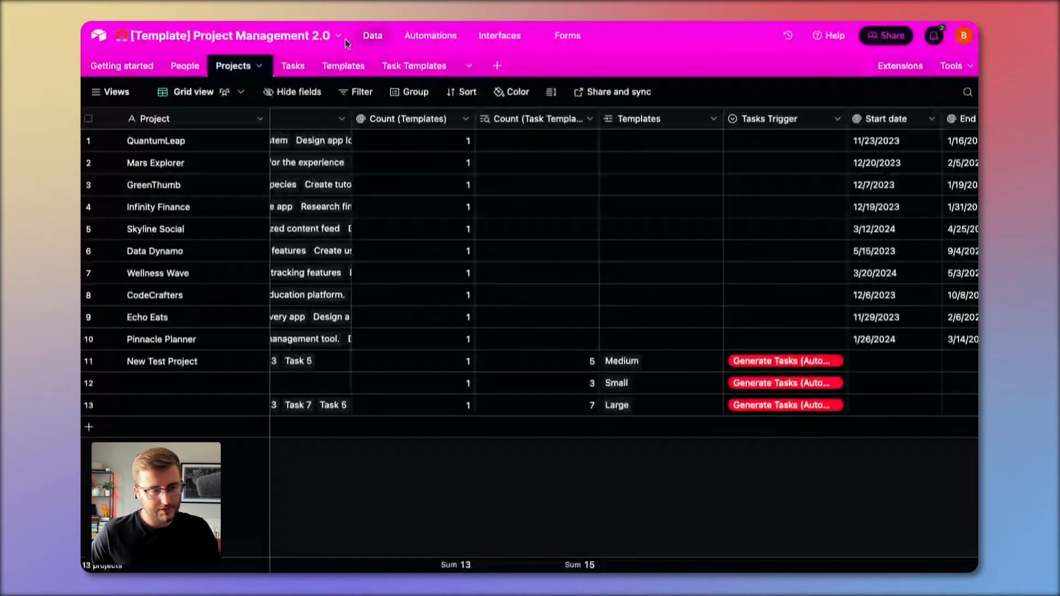
Step: Give the Assign Dependencies automation a "When record matches conditions" trigger on the Projects table
{"action": "left_click", "coordinate": [429, 37]}
{"action": "left_click", "coordinate": [174, 414]}
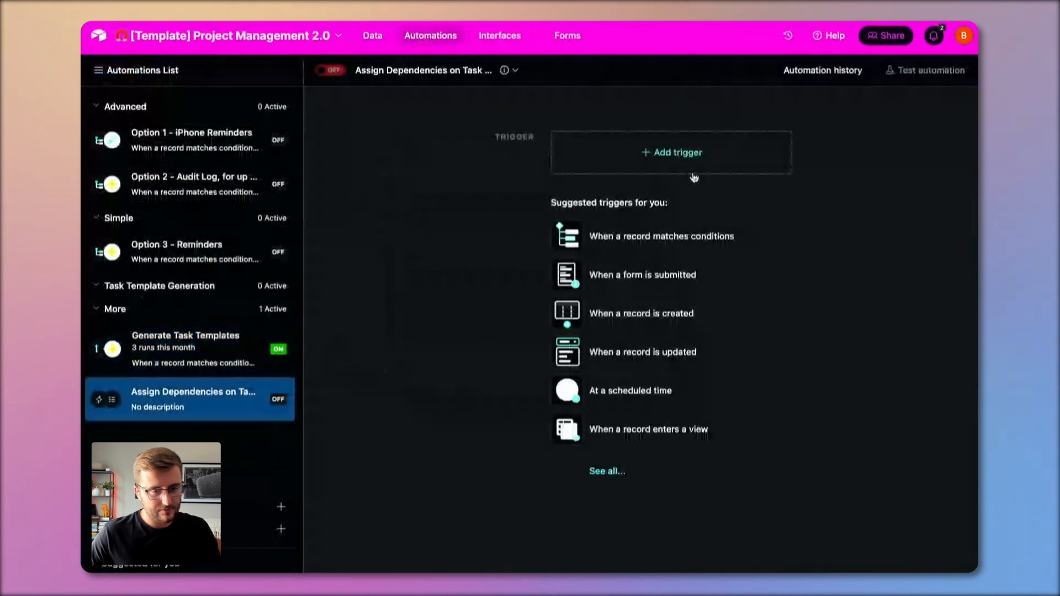
{"action": "left_click", "coordinate": [643, 275]}
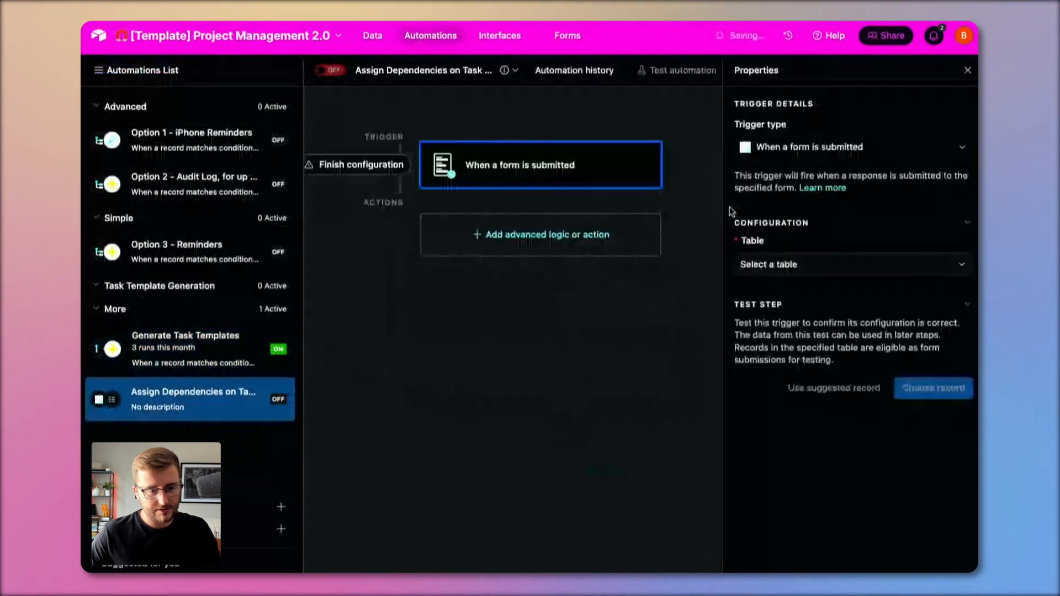
{"action": "left_click", "coordinate": [816, 148]}
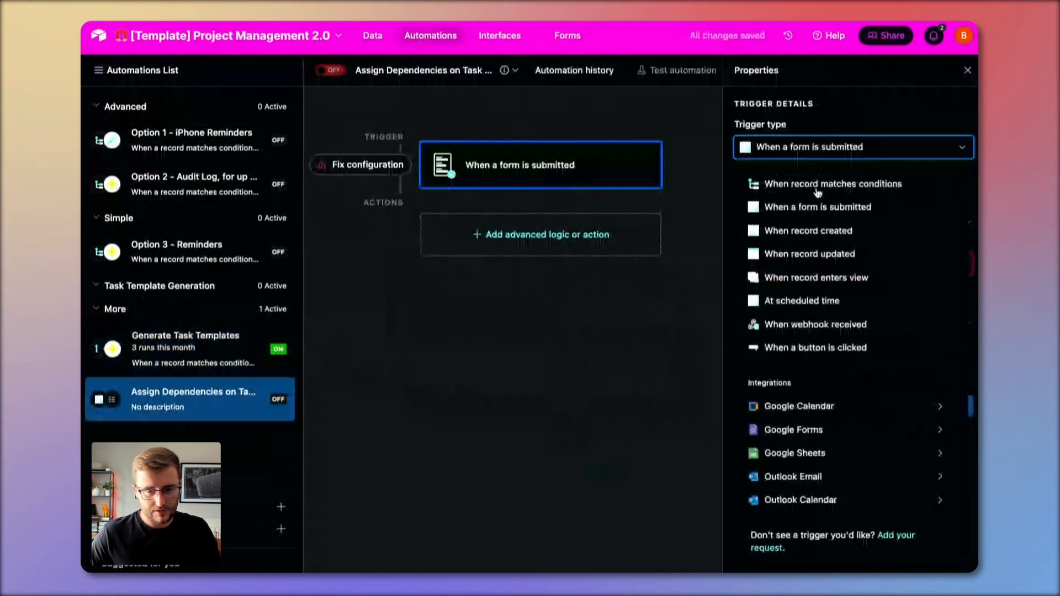
{"action": "left_click", "coordinate": [818, 188]}
{"action": "left_click", "coordinate": [848, 295]}
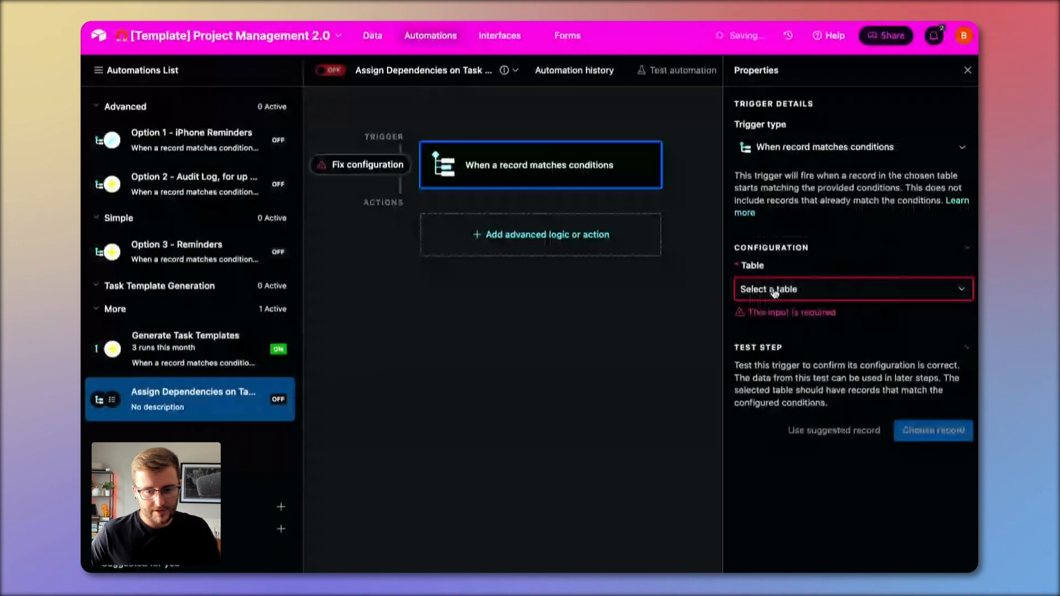
{"action": "left_click", "coordinate": [775, 292]}
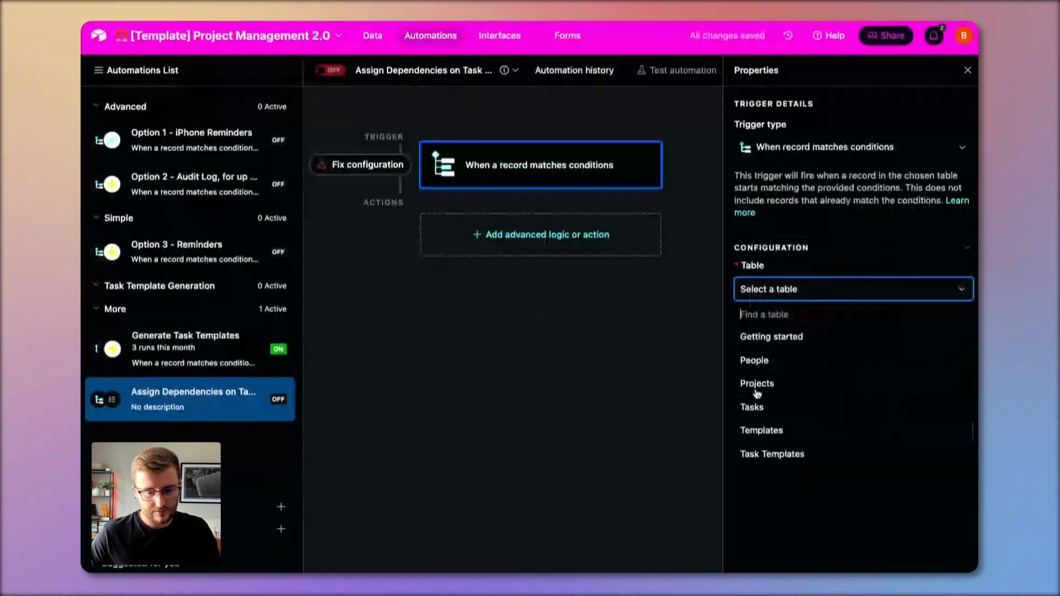
{"action": "left_click", "coordinate": [757, 384]}
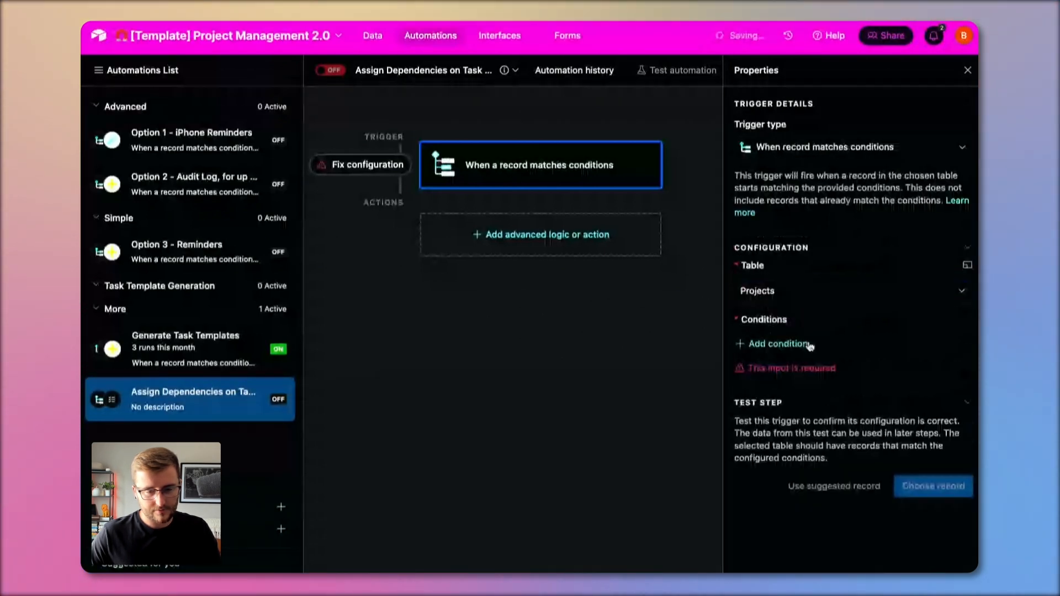
Step: Add a trigger condition requiring Count (Templates) to equal 1
{"action": "left_click", "coordinate": [809, 344]}
{"action": "left_click", "coordinate": [805, 345]}
{"action": "left_click", "coordinate": [618, 386]}
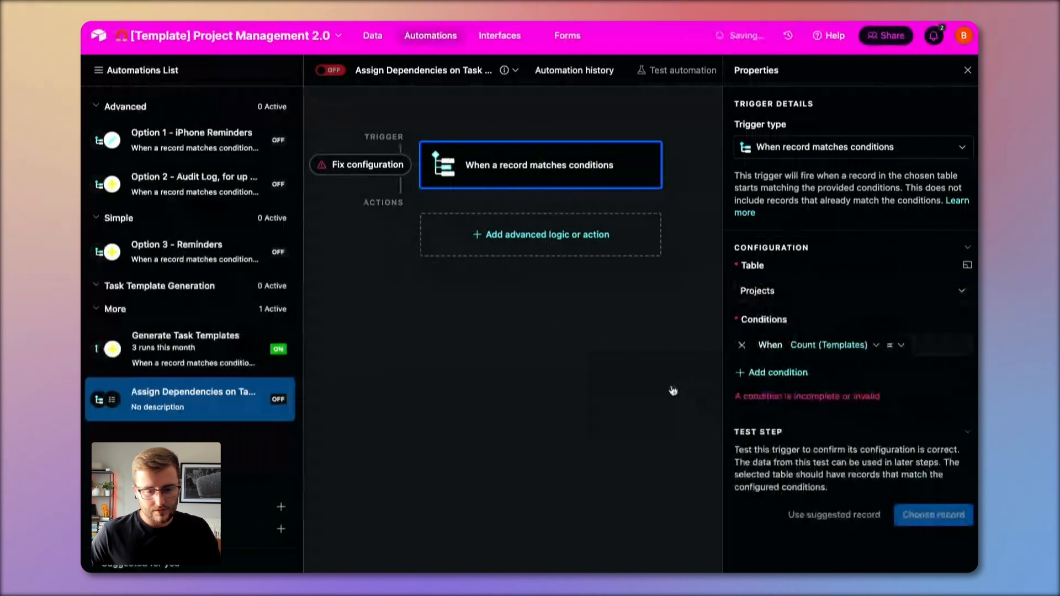
{"action": "left_click", "coordinate": [918, 347]}
{"action": "type", "text": "1"}
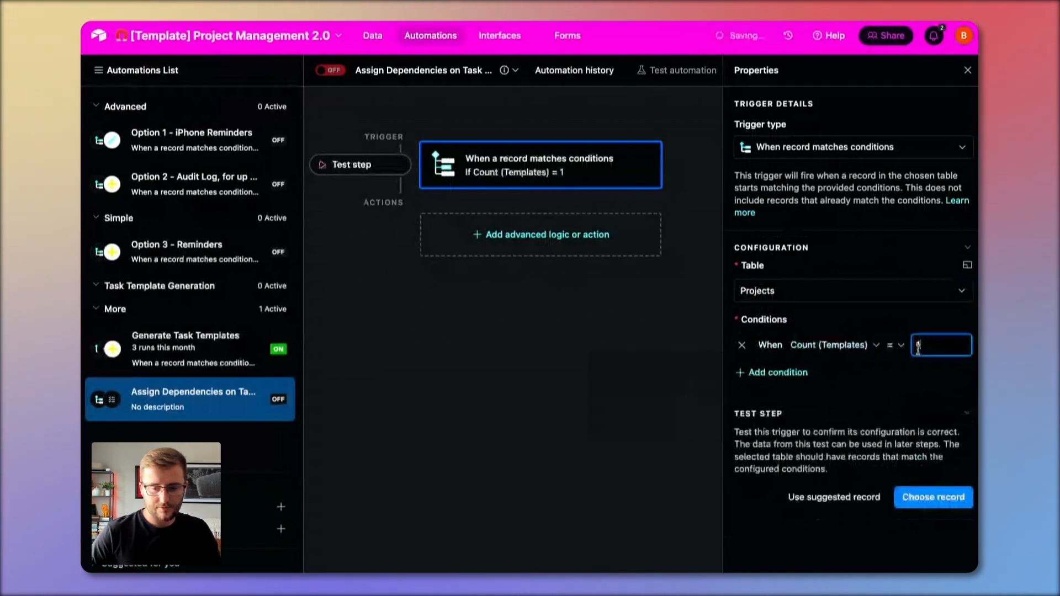
Step: Add a second trigger condition requiring Tasks Trigger to be Generate Tasks (Automation)
{"action": "left_click", "coordinate": [805, 373]}
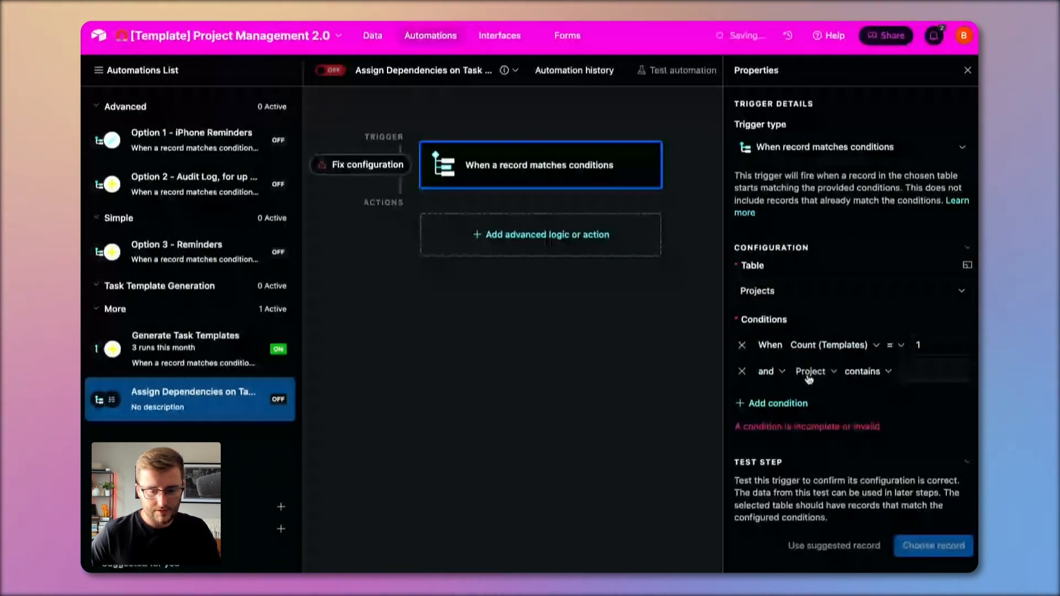
{"action": "left_click", "coordinate": [810, 375]}
{"action": "left_click", "coordinate": [670, 506]}
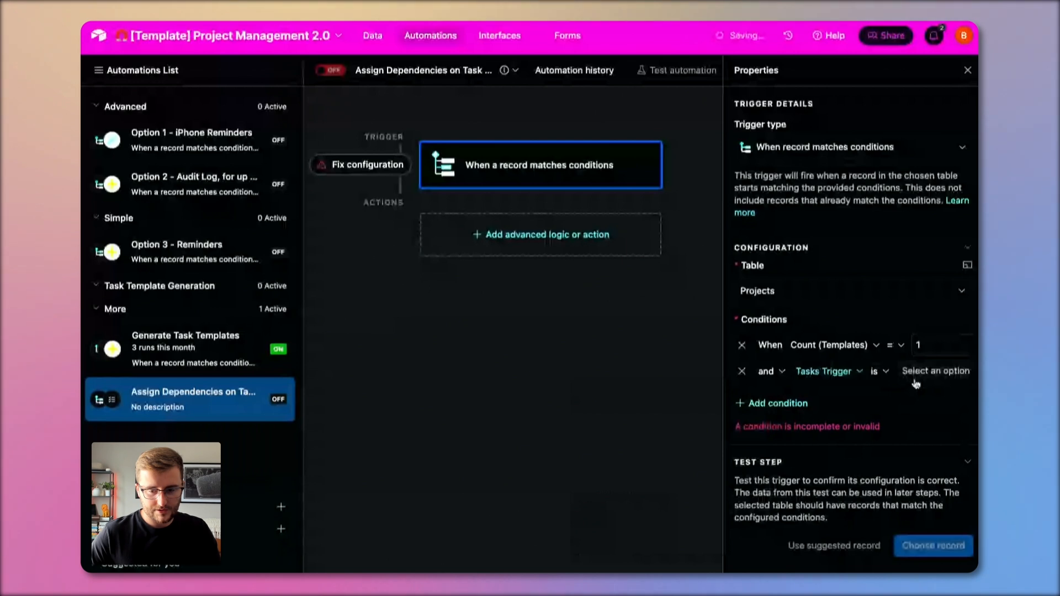
{"action": "left_click", "coordinate": [916, 381]}
{"action": "left_click", "coordinate": [918, 430]}
Step: Add an Update record action for the Projects table, using the trigger record's Airtable record ID
{"action": "left_click", "coordinate": [541, 243]}
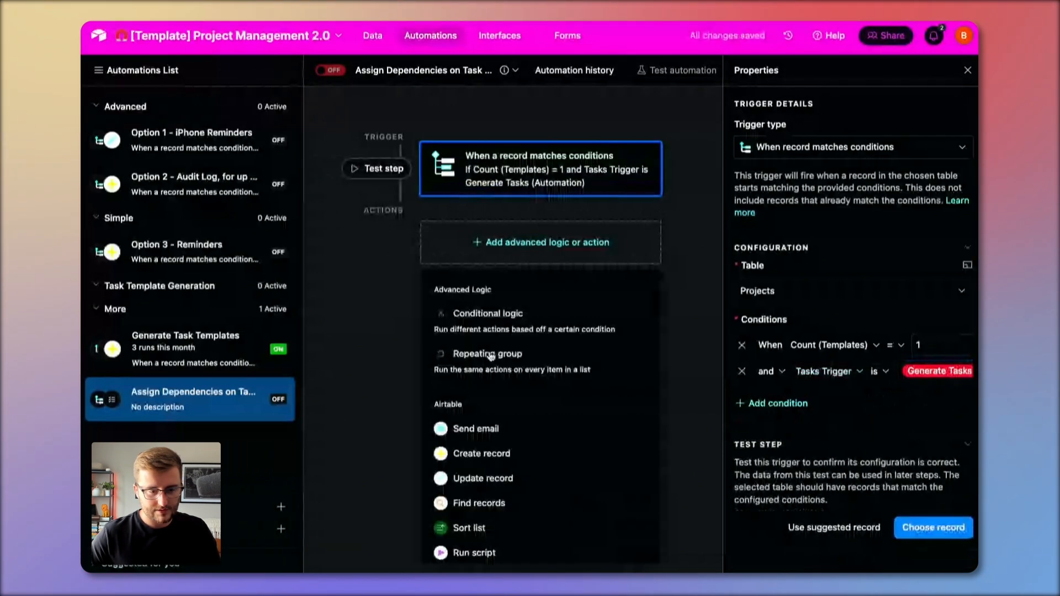
{"action": "left_click", "coordinate": [475, 479]}
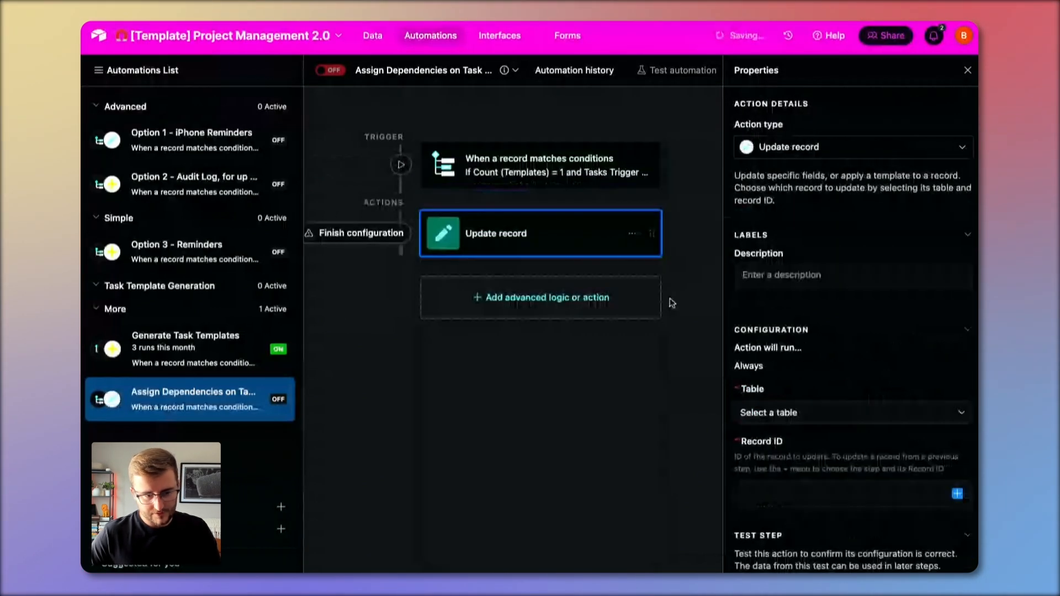
{"action": "left_click", "coordinate": [795, 413]}
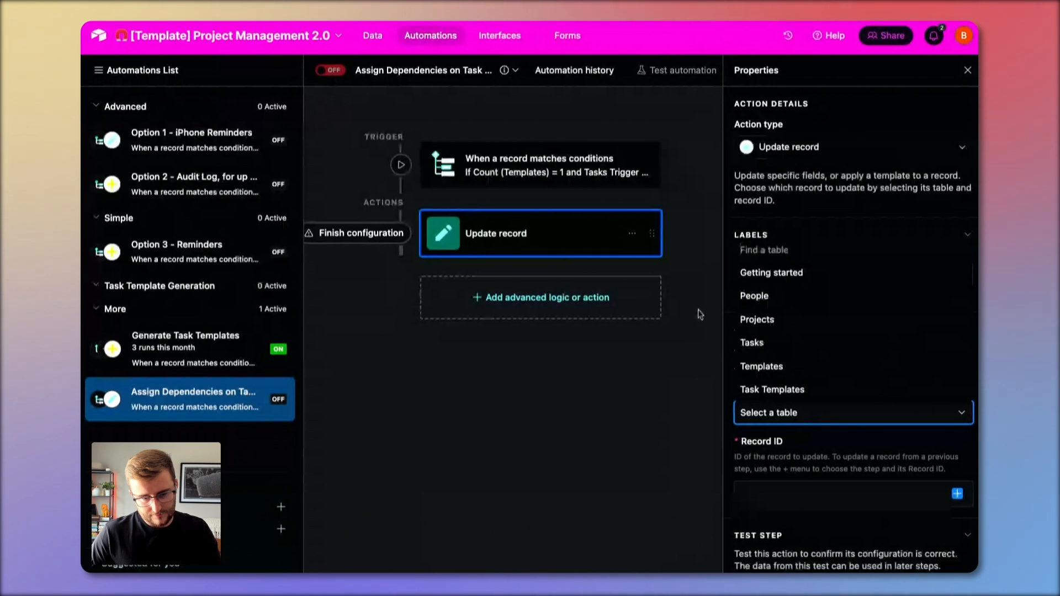
{"action": "left_click", "coordinate": [757, 319]}
{"action": "left_click", "coordinate": [961, 500]}
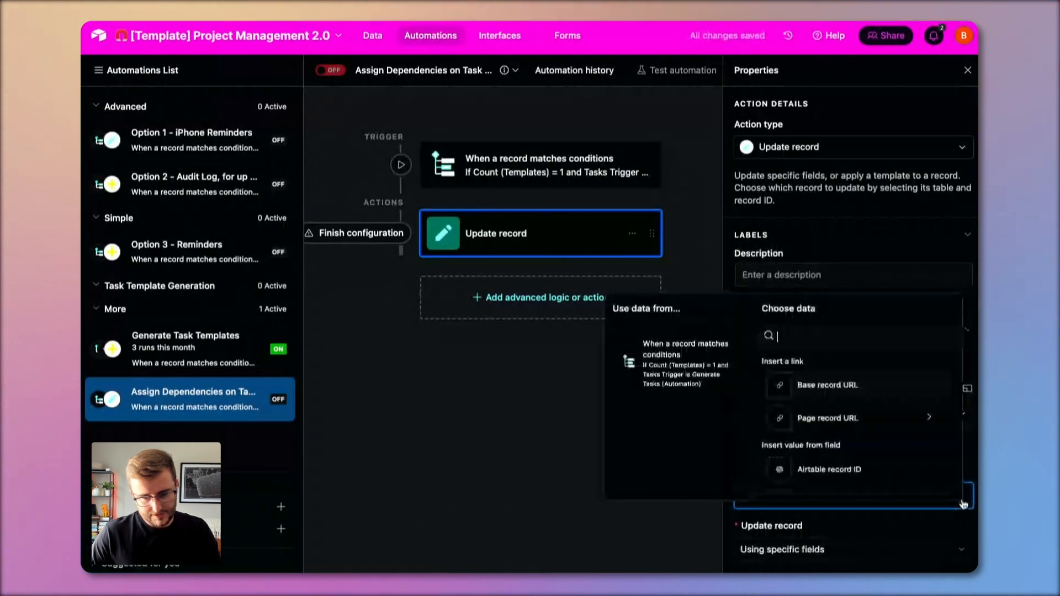
{"action": "left_click", "coordinate": [850, 469]}
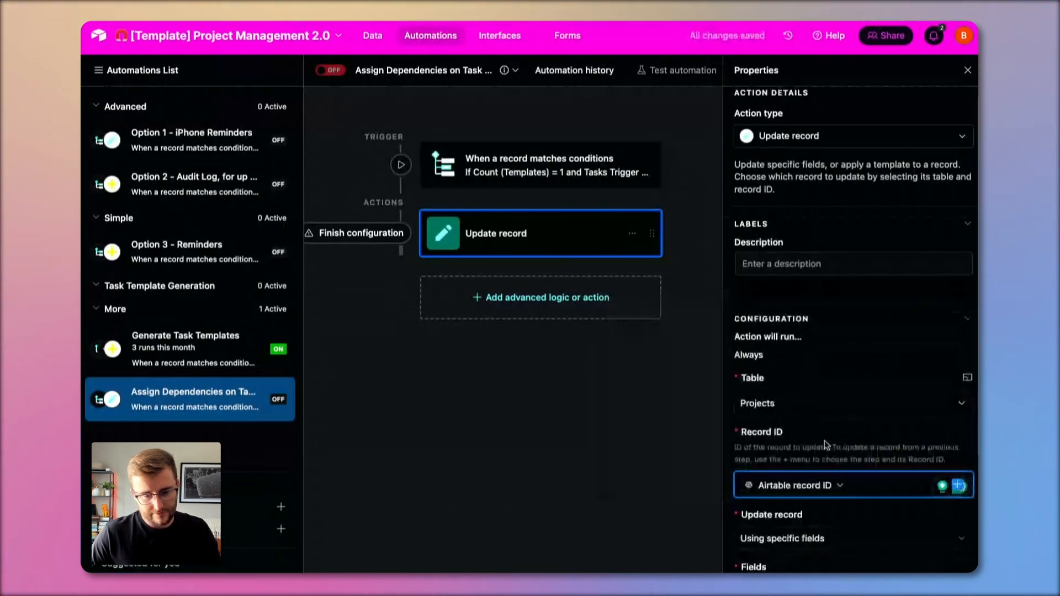
Step: Have the Update record action set the Tasks Trigger field to Tasks Generated
{"action": "scroll", "coordinate": [827, 445], "scroll_direction": "down", "scroll_amount": 3}
{"action": "left_click", "coordinate": [787, 434]}
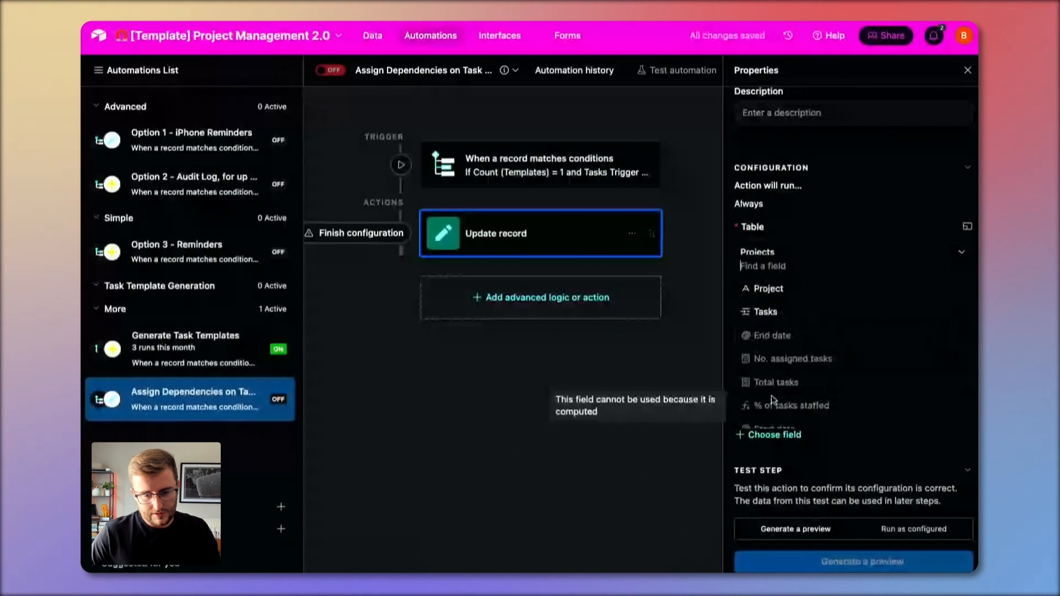
{"action": "scroll", "coordinate": [772, 399], "scroll_direction": "down", "scroll_amount": 1}
{"action": "scroll", "coordinate": [773, 387], "scroll_direction": "up", "scroll_amount": 1}
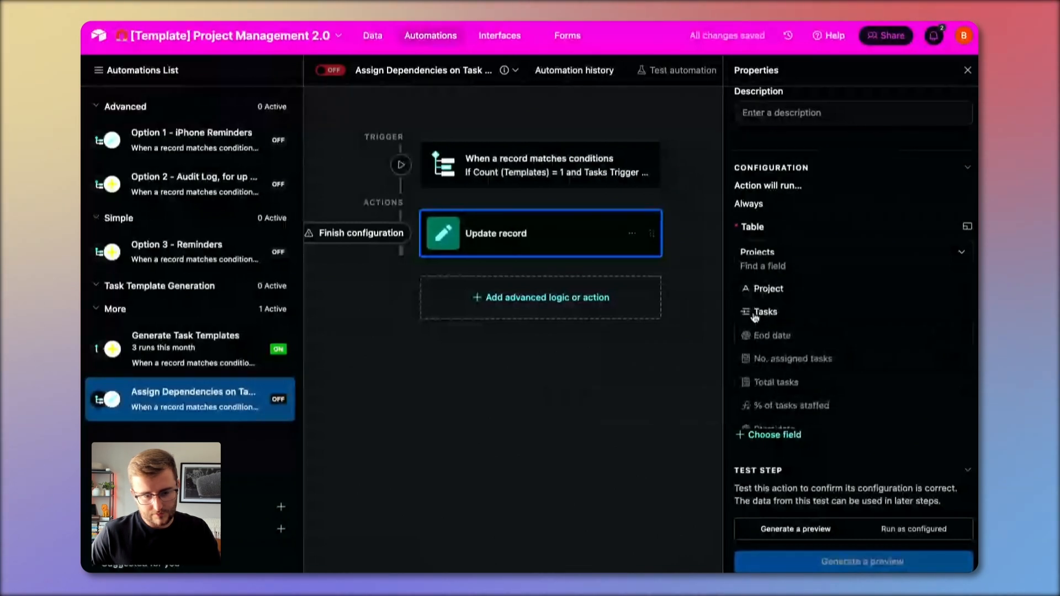
{"action": "scroll", "coordinate": [788, 361], "scroll_direction": "down", "scroll_amount": 3}
{"action": "left_click", "coordinate": [786, 365]}
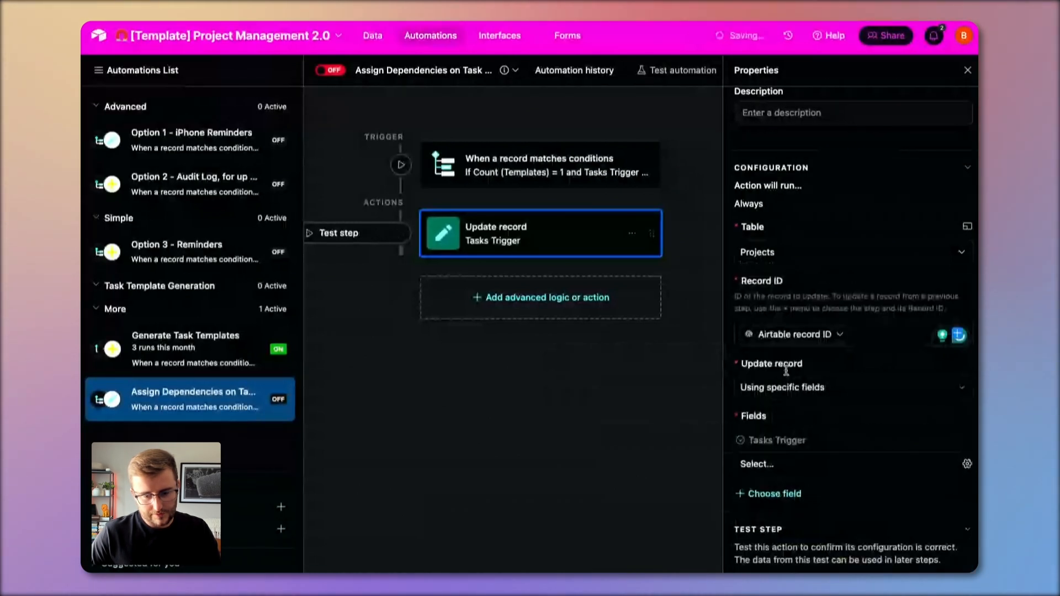
{"action": "left_click", "coordinate": [773, 463]}
{"action": "left_click", "coordinate": [823, 564]}
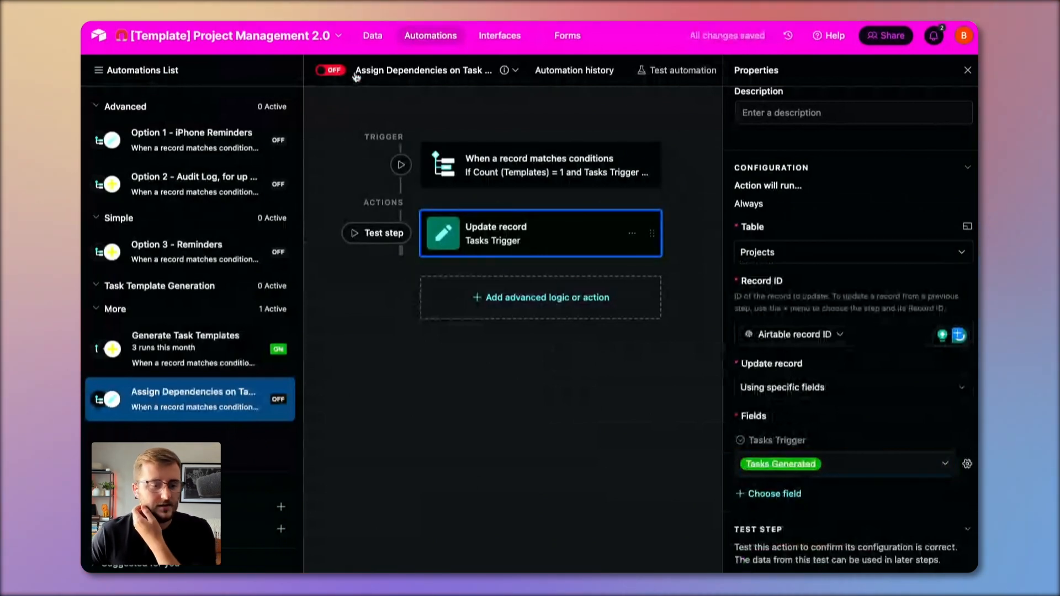
Step: Add a Find records action after the Update record action
{"action": "left_click", "coordinate": [529, 299]}
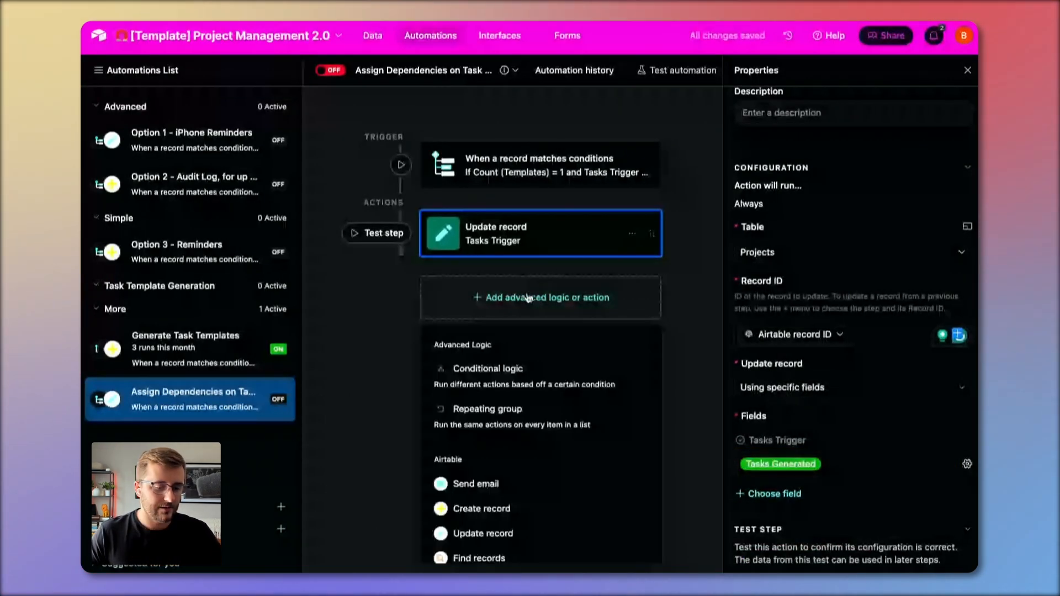
{"action": "scroll", "coordinate": [530, 442], "scroll_direction": "down", "scroll_amount": 1}
{"action": "left_click", "coordinate": [478, 520]}
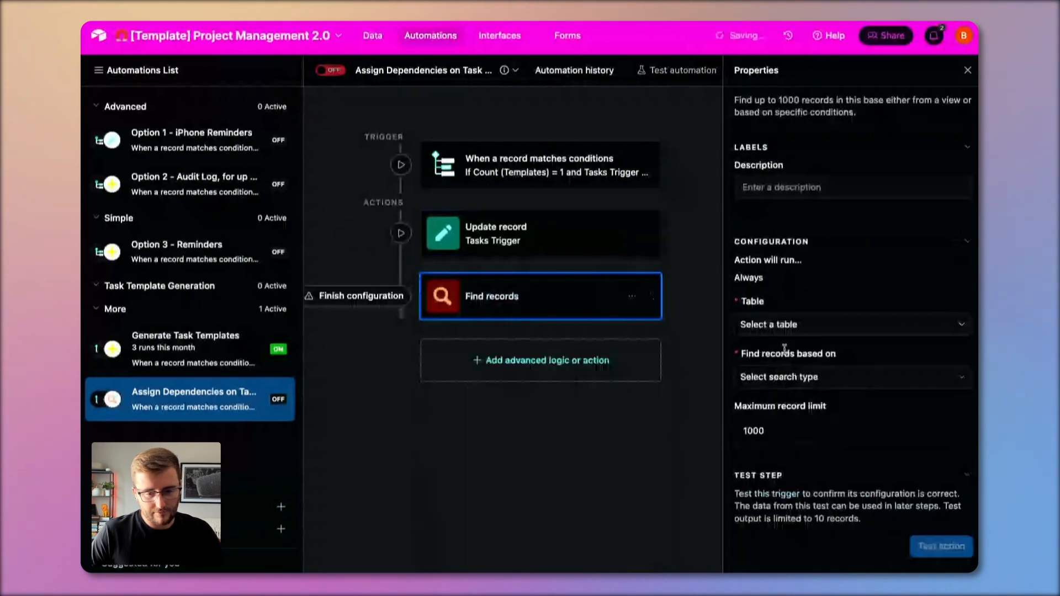
Step: Configure the Find records action to search the Tasks table based on a condition
{"action": "left_click", "coordinate": [787, 326]}
{"action": "left_click", "coordinate": [804, 442]}
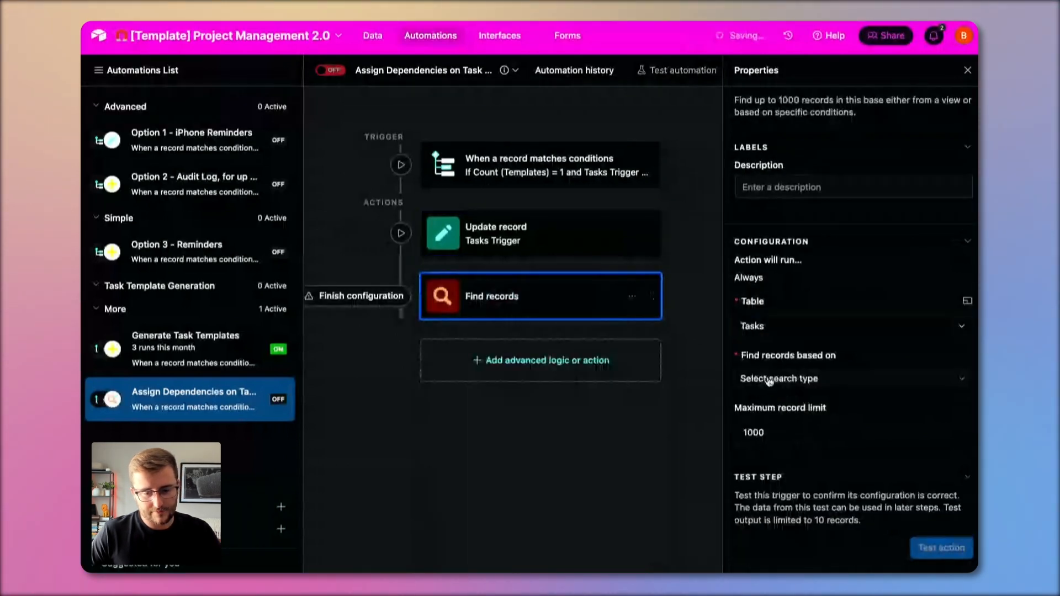
{"action": "left_click", "coordinate": [769, 378]}
{"action": "left_click", "coordinate": [763, 433]}
{"action": "left_click", "coordinate": [765, 432]}
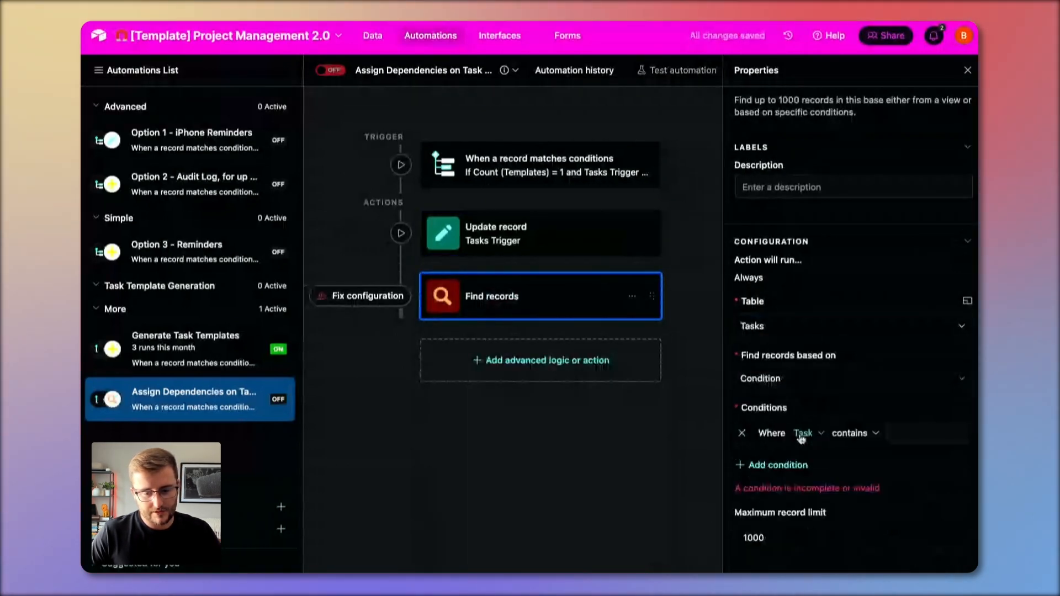
Step: Set the first search condition to match tasks whose Project has any of the trigger record's Airtable record ID, using a dynamic value
{"action": "left_click", "coordinate": [803, 434]}
{"action": "scroll", "coordinate": [838, 401], "scroll_direction": "down", "scroll_amount": 5}
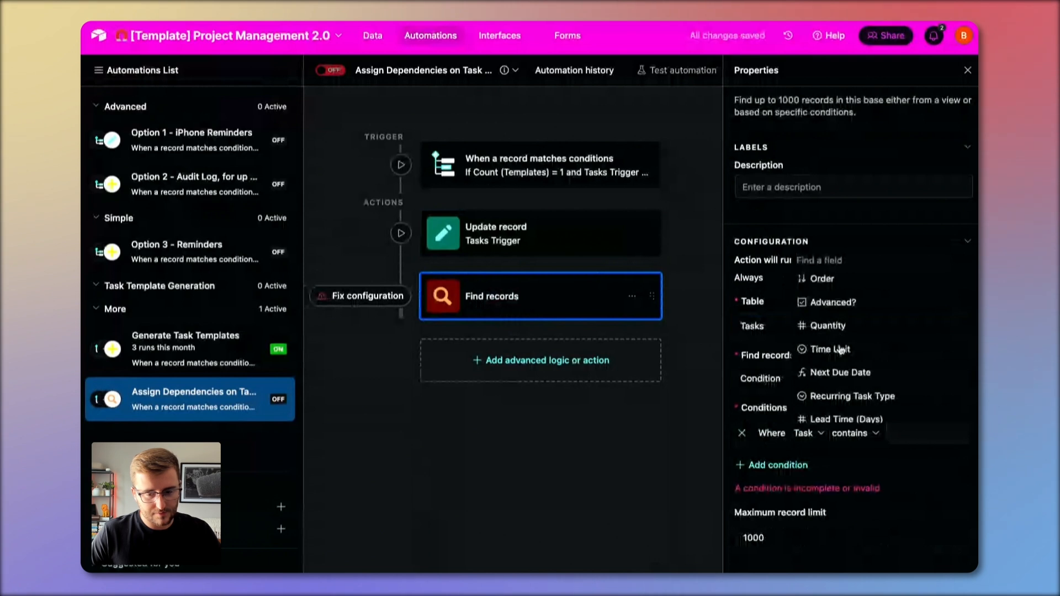
{"action": "left_click", "coordinate": [842, 369]}
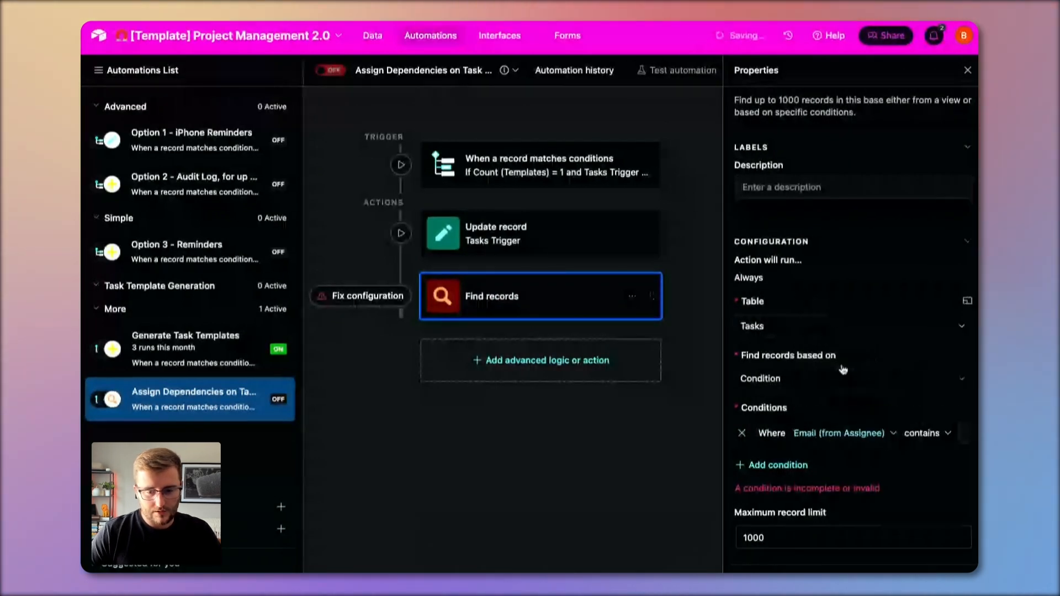
{"action": "left_click", "coordinate": [873, 434]}
{"action": "type", "text": "proj"}
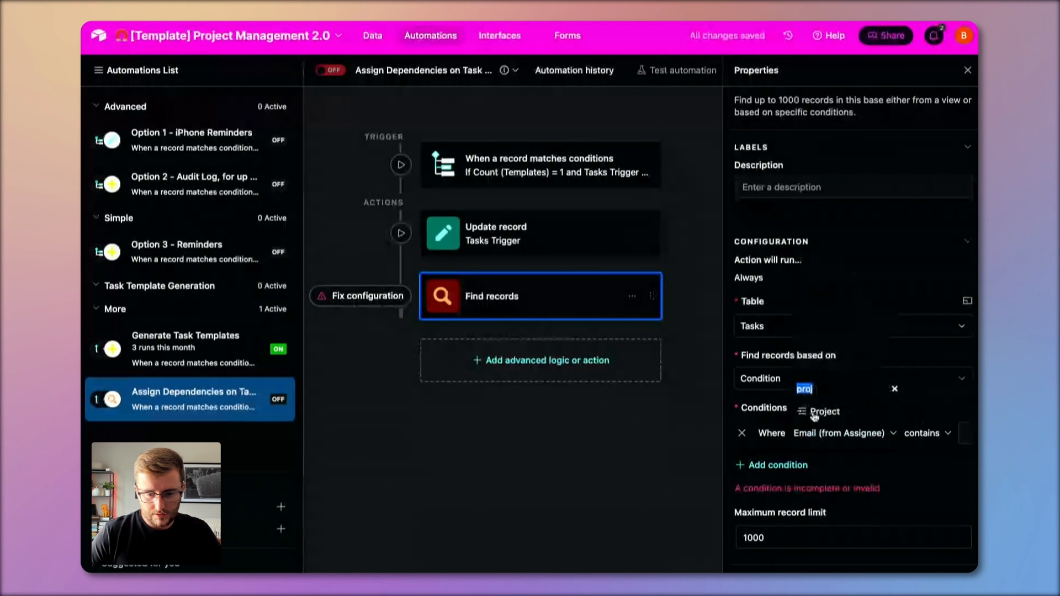
{"action": "left_click", "coordinate": [812, 413]}
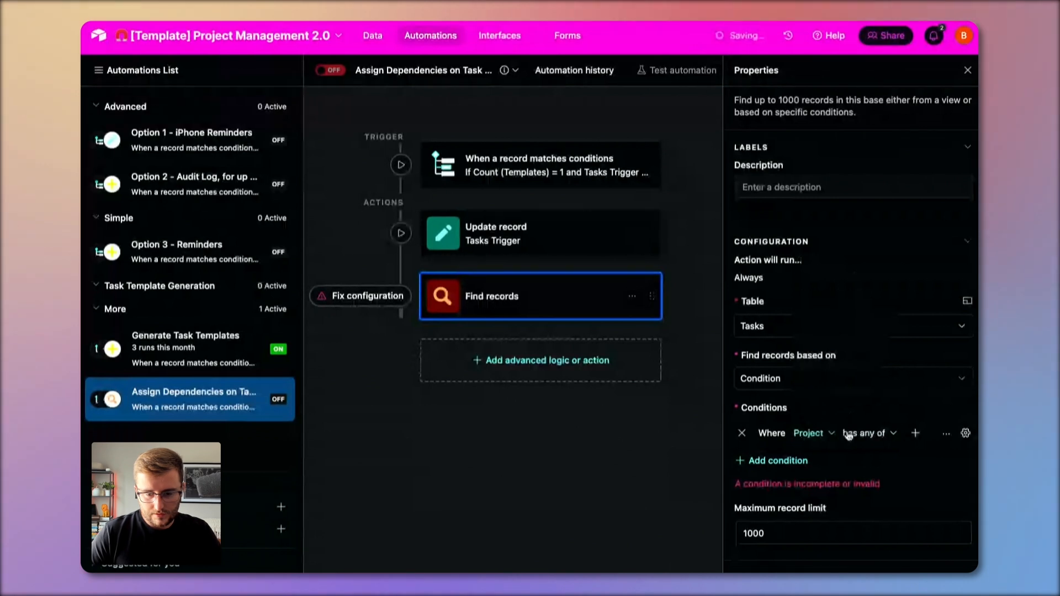
{"action": "left_click", "coordinate": [966, 434]}
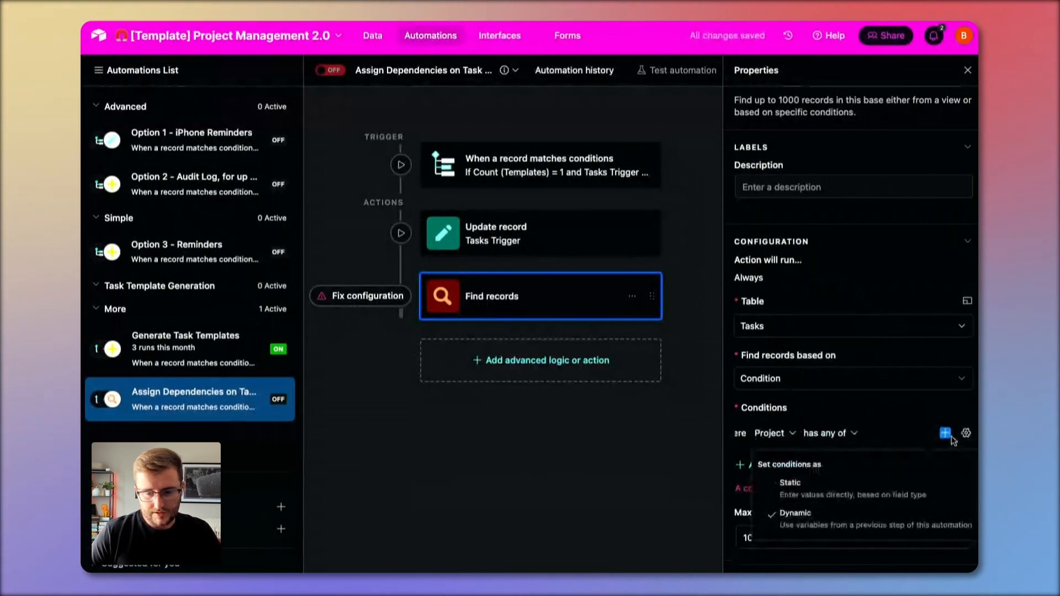
{"action": "left_click", "coordinate": [947, 435]}
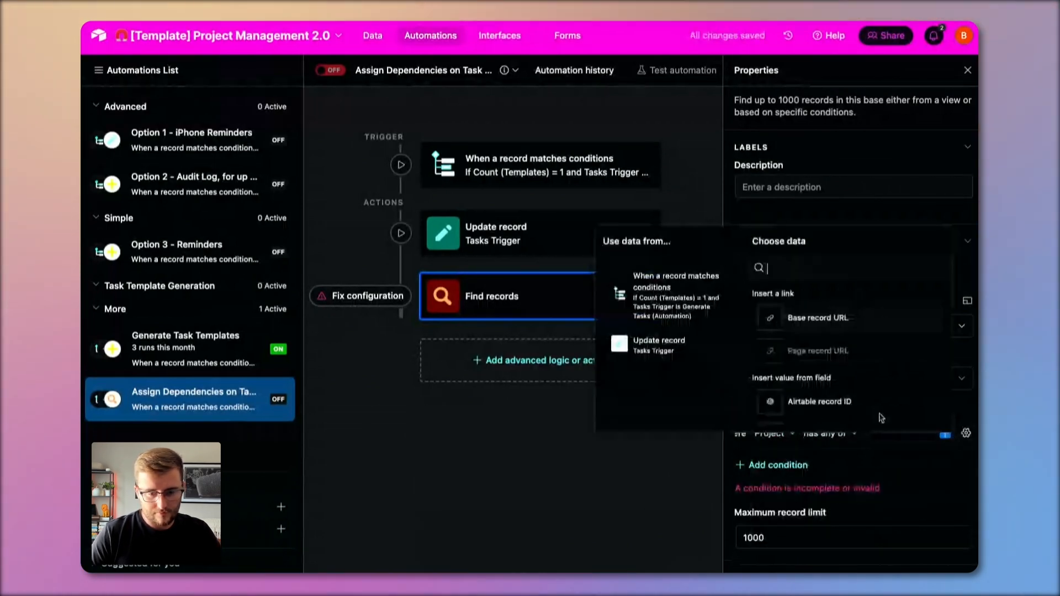
{"action": "left_click", "coordinate": [880, 414]}
Step: Add a second search condition requiring Predecessors (from Task Templates) to be not empty
{"action": "left_click", "coordinate": [768, 465]}
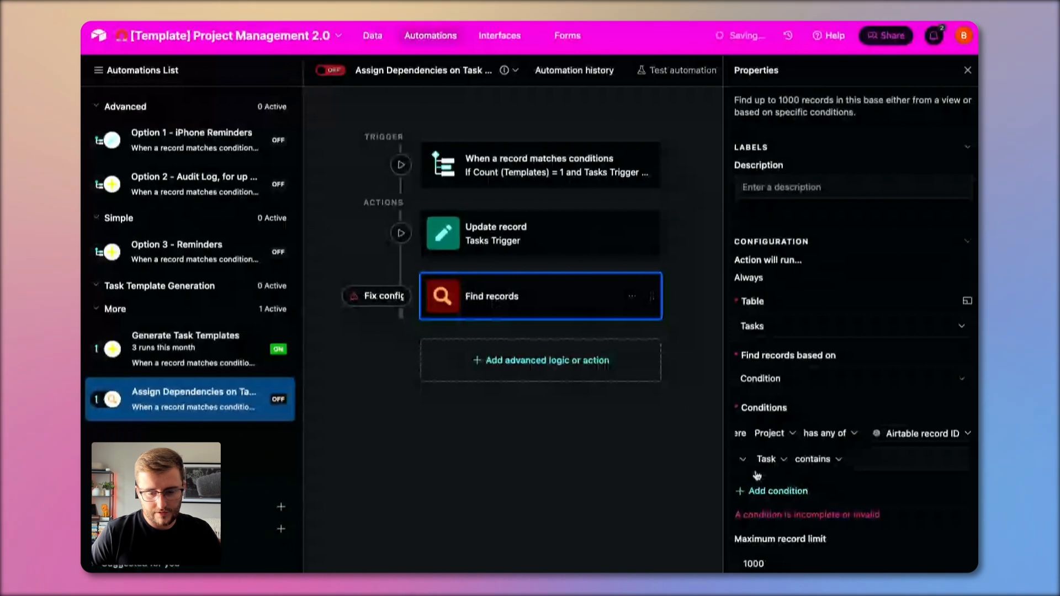
{"action": "left_click", "coordinate": [768, 459]}
{"action": "scroll", "coordinate": [807, 387], "scroll_direction": "down", "scroll_amount": 3}
{"action": "left_click", "coordinate": [812, 409]}
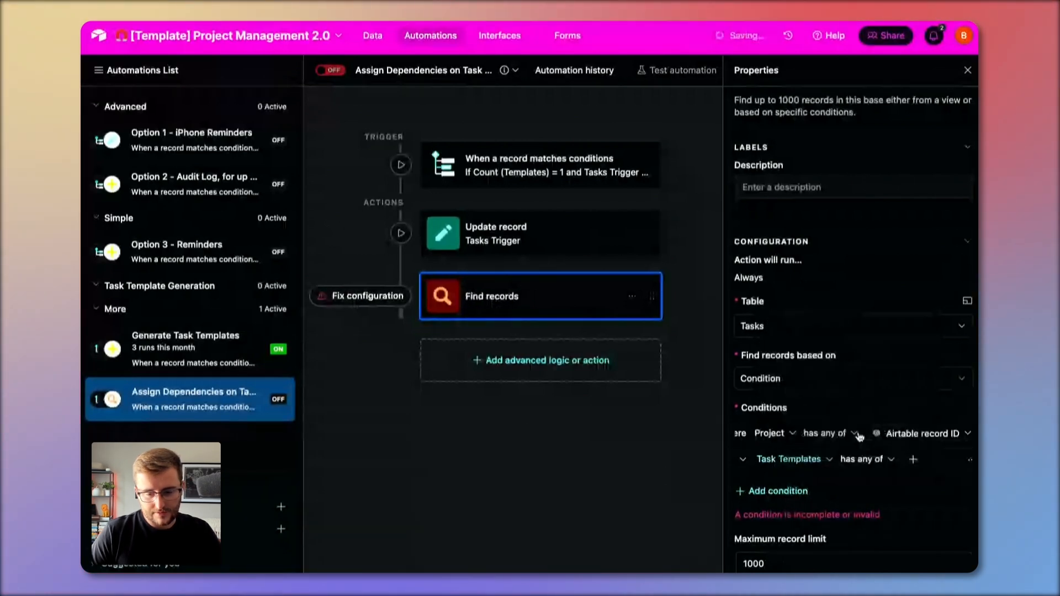
{"action": "left_click", "coordinate": [859, 458]}
{"action": "left_click", "coordinate": [799, 461]}
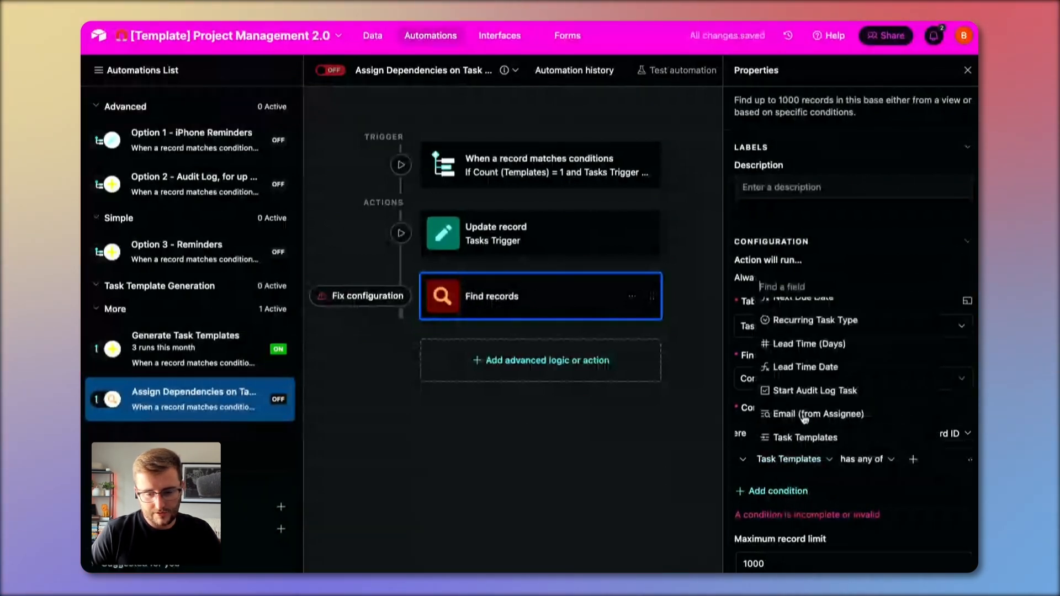
{"action": "scroll", "coordinate": [804, 418], "scroll_direction": "down", "scroll_amount": 1}
{"action": "left_click", "coordinate": [820, 437]}
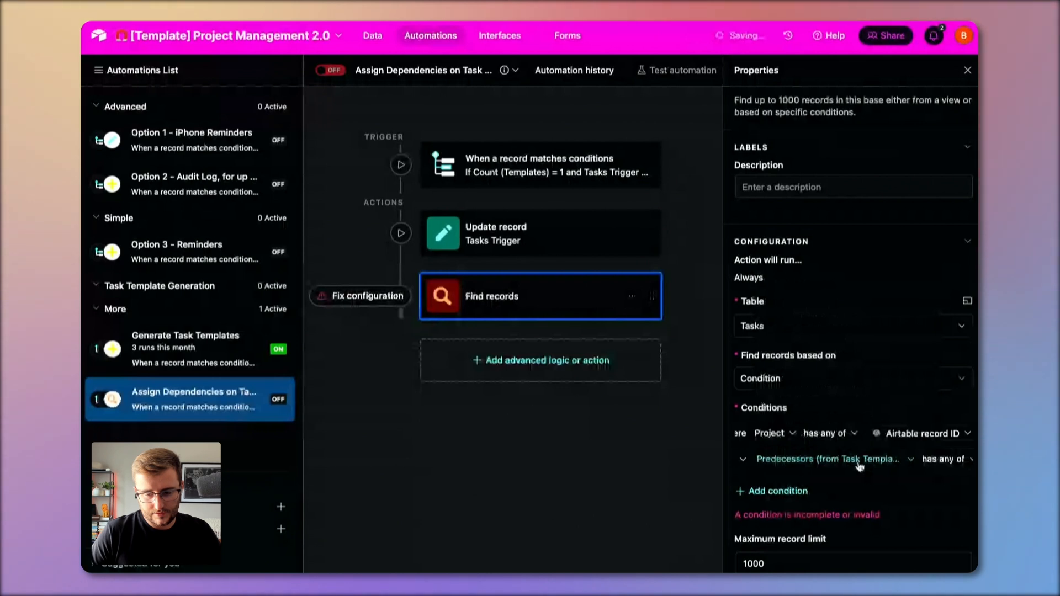
{"action": "left_click", "coordinate": [859, 466]}
{"action": "left_click", "coordinate": [812, 431]}
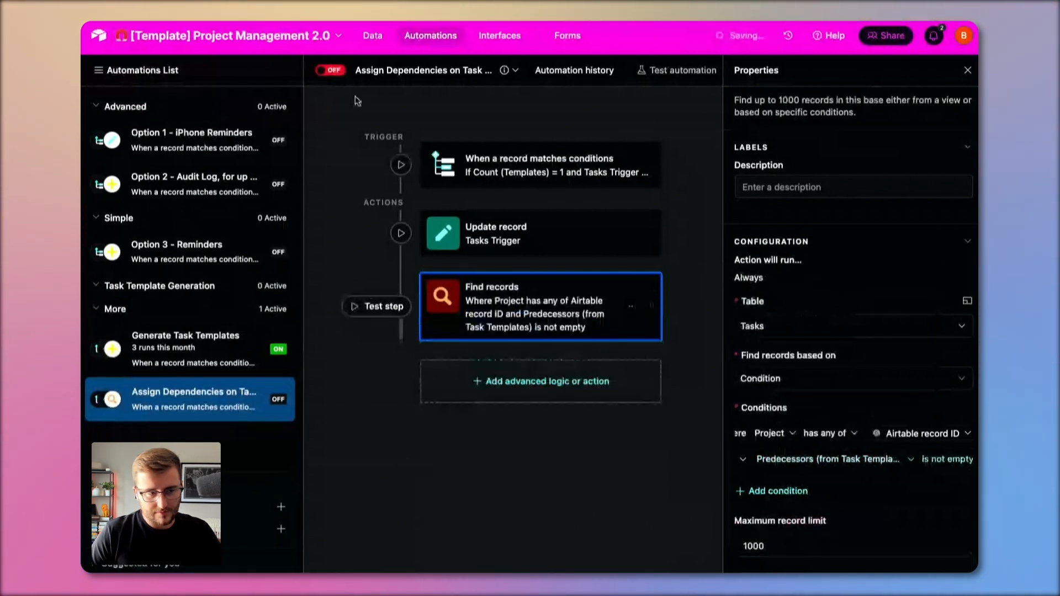
Step: Open the base's data view on the Tasks table
{"action": "left_click", "coordinate": [369, 35]}
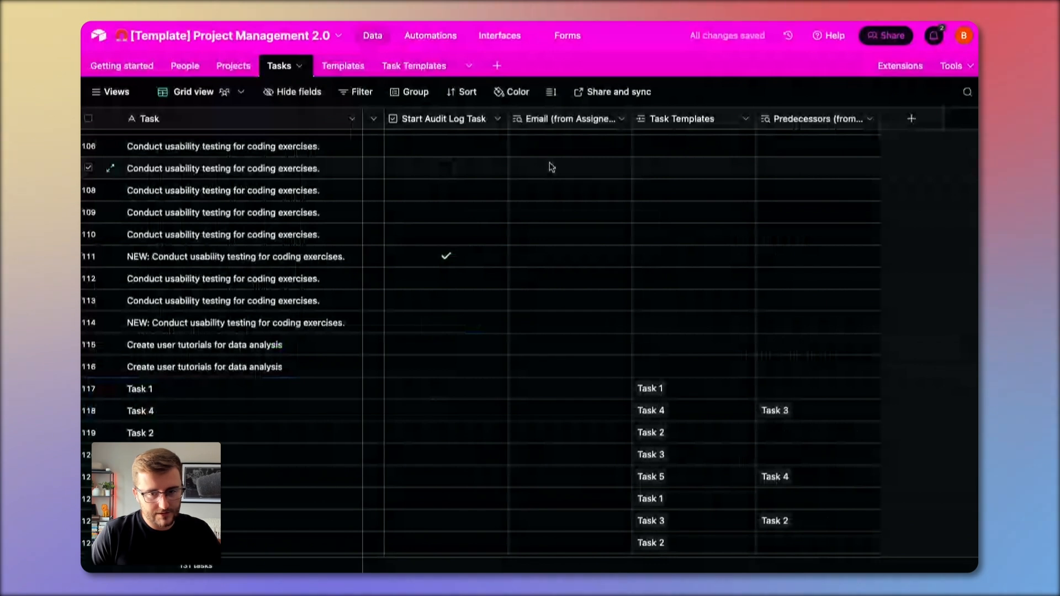
{"action": "scroll", "coordinate": [552, 166], "scroll_direction": "up", "scroll_amount": 1}
{"action": "left_click", "coordinate": [911, 118]}
{"action": "type", "text": "f"}
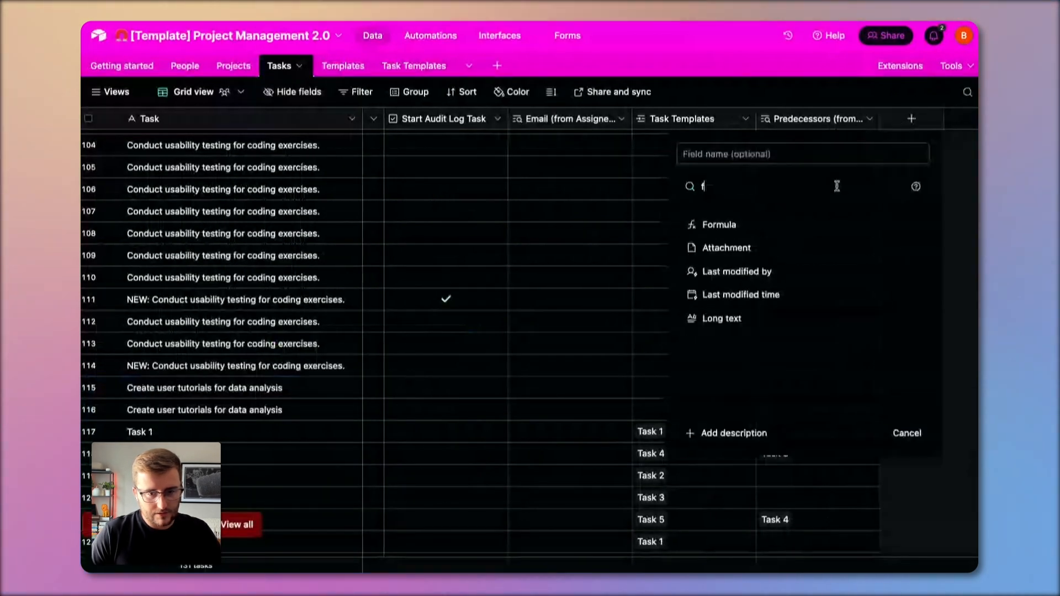
{"action": "left_click", "coordinate": [910, 435]}
Step: Create a formula field in Tasks named "DEV | Predecessors & ''" with the formula {Predecessors (from Task Templates)}&''
{"action": "scroll", "coordinate": [859, 449], "scroll_direction": "down", "scroll_amount": 5}
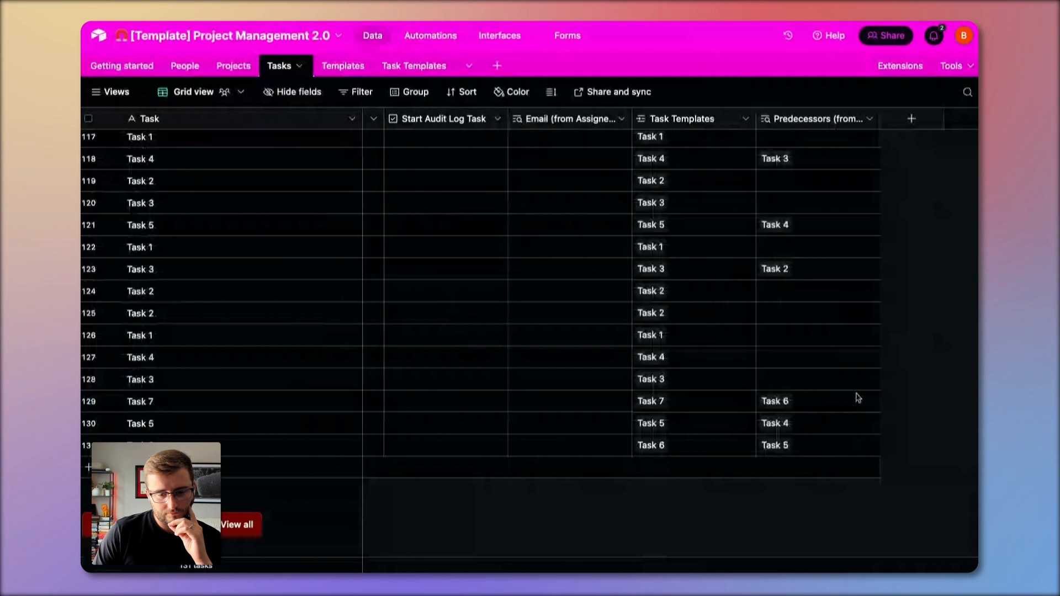
{"action": "left_click", "coordinate": [911, 119]}
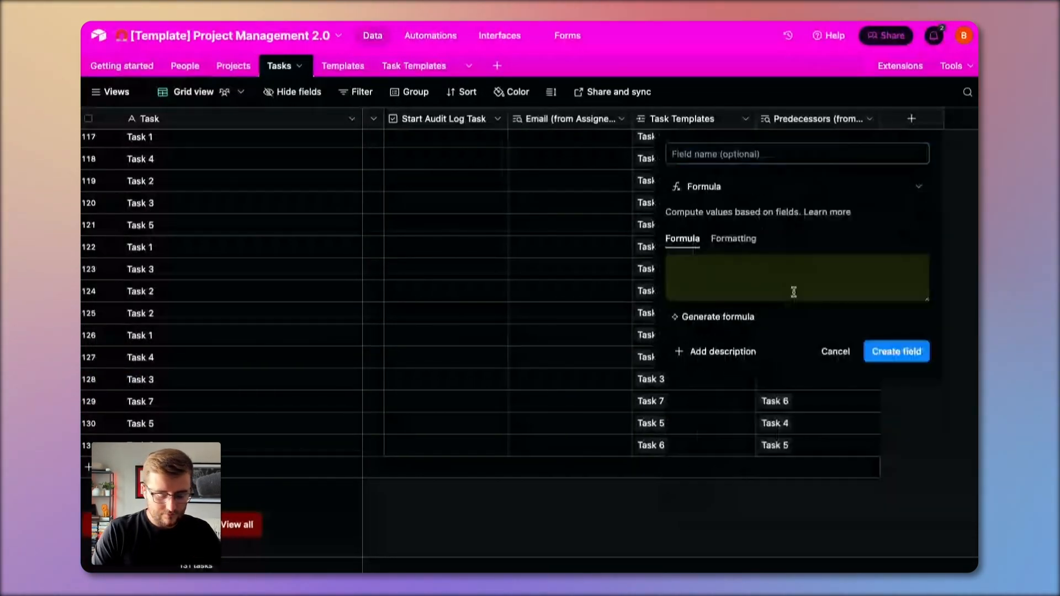
{"action": "left_click", "coordinate": [794, 292]}
{"action": "type", "text": "pre"}
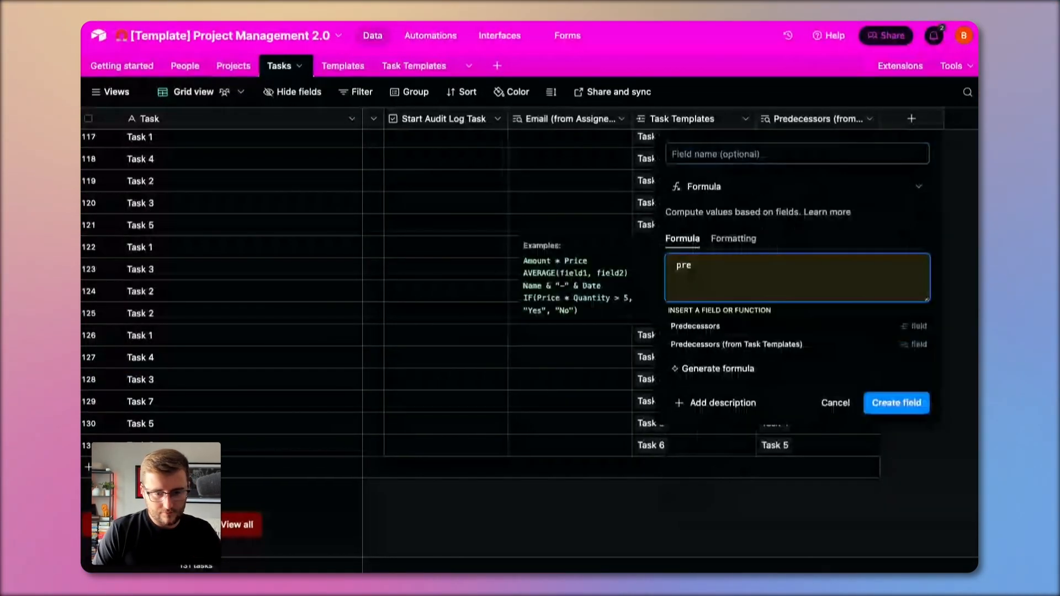
{"action": "left_click", "coordinate": [789, 344]}
{"action": "type", "text": "&''"}
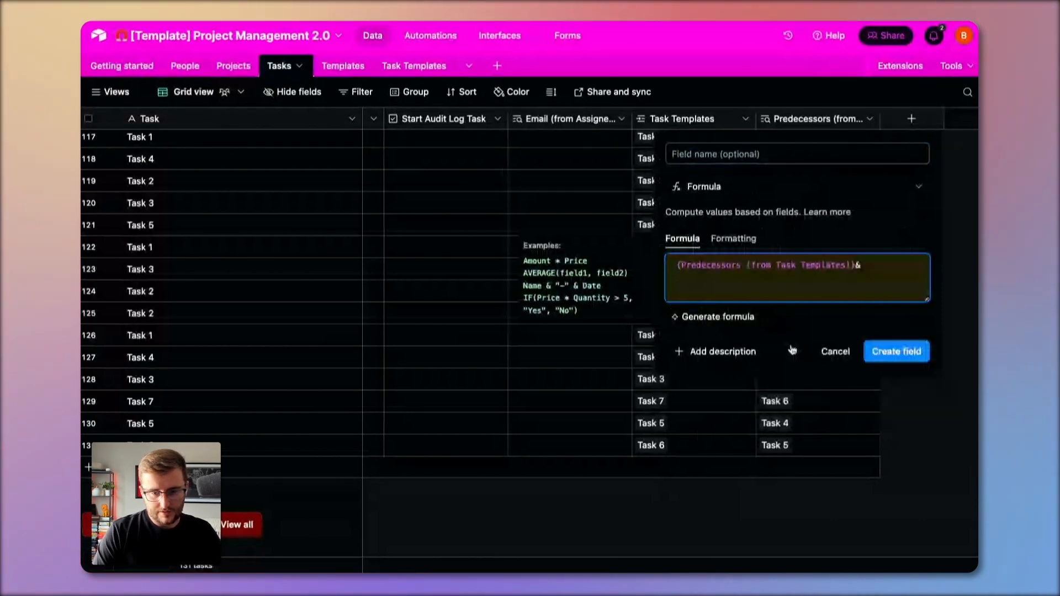
{"action": "left_click", "coordinate": [702, 161]}
{"action": "left_click", "coordinate": [717, 266]}
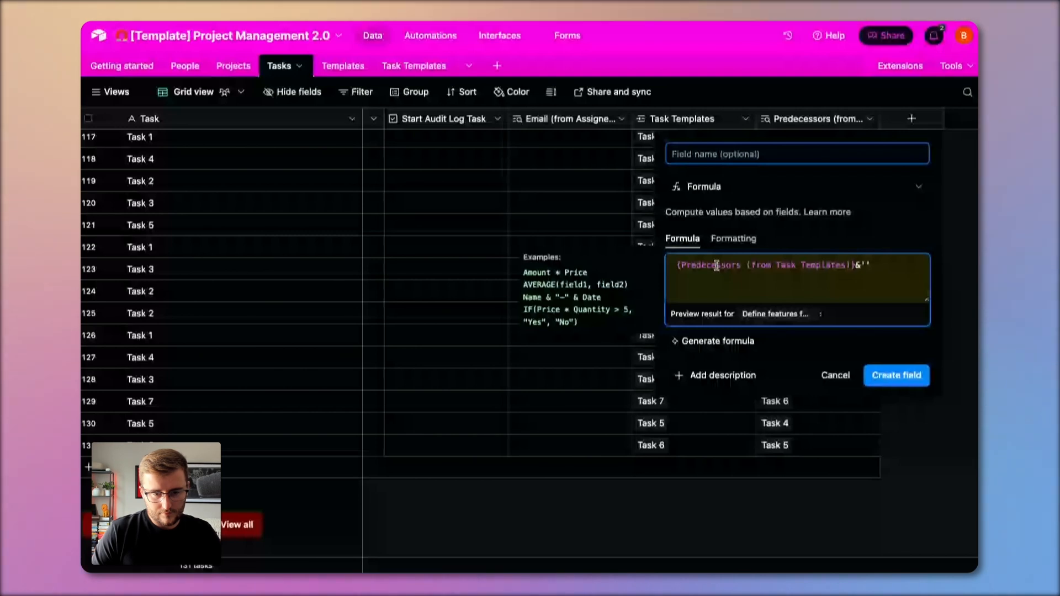
{"action": "double_click", "coordinate": [716, 266]}
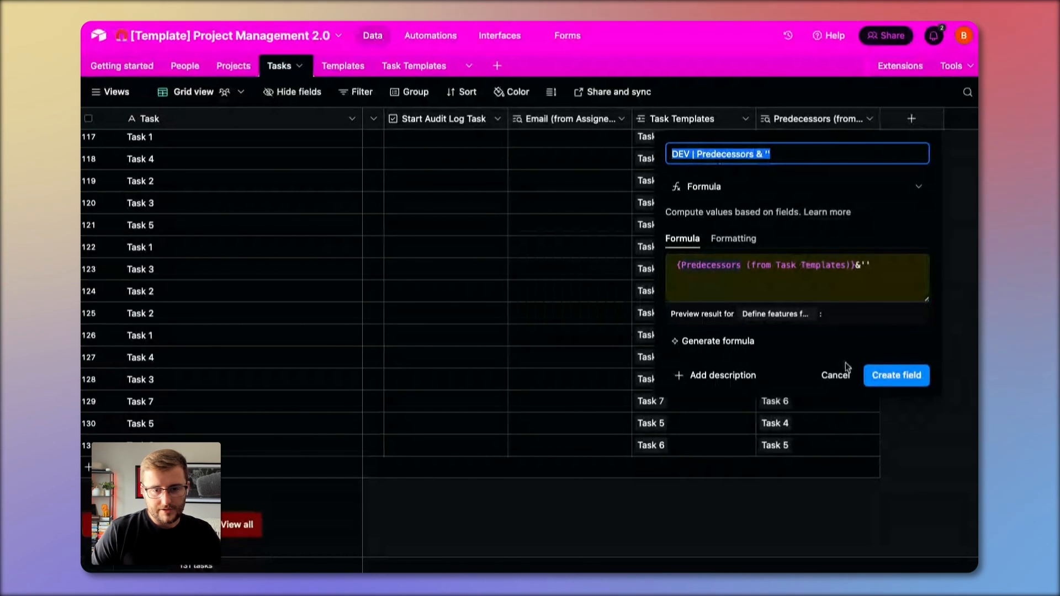
{"action": "left_click", "coordinate": [895, 375]}
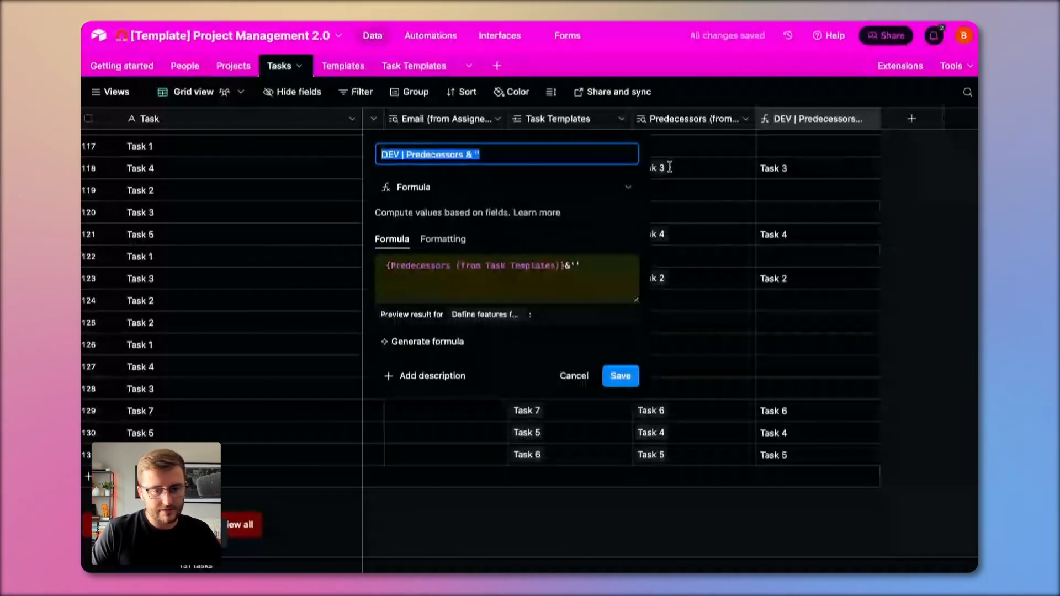
{"action": "left_click", "coordinate": [669, 167]}
Step: Back in the dependency automation, add a repeating group after Find records, with its List of records as the input list
{"action": "left_click", "coordinate": [446, 36]}
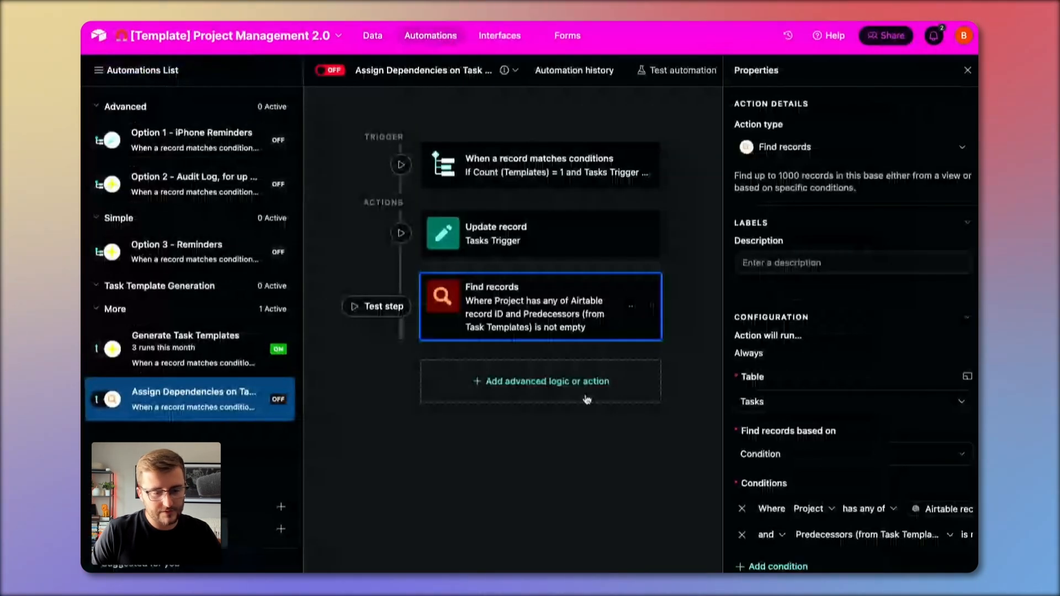
{"action": "left_click", "coordinate": [587, 399]}
{"action": "left_click", "coordinate": [480, 507]}
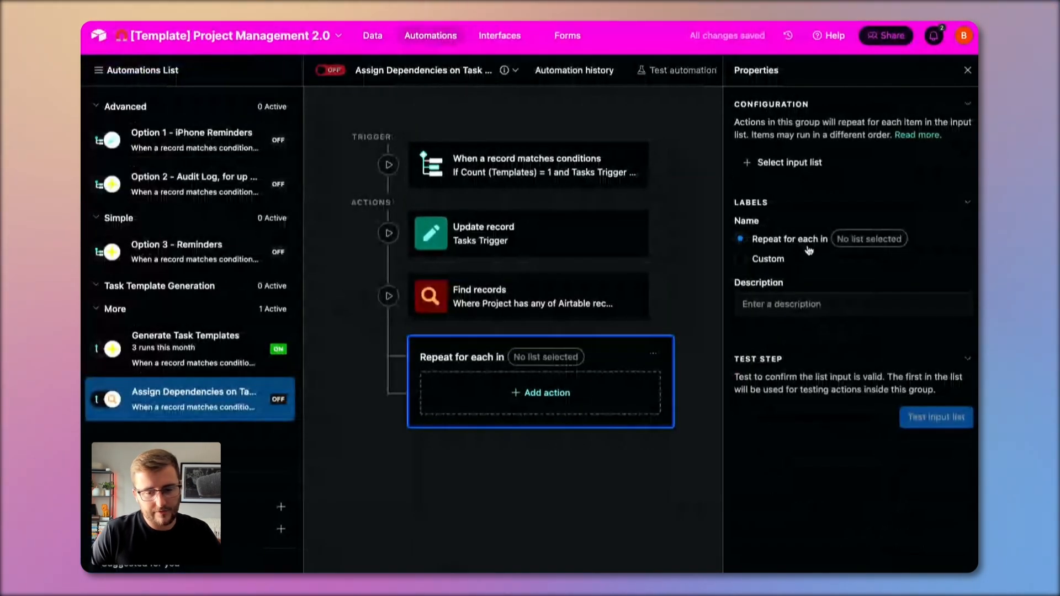
{"action": "left_click", "coordinate": [784, 163]}
{"action": "left_click", "coordinate": [693, 243]}
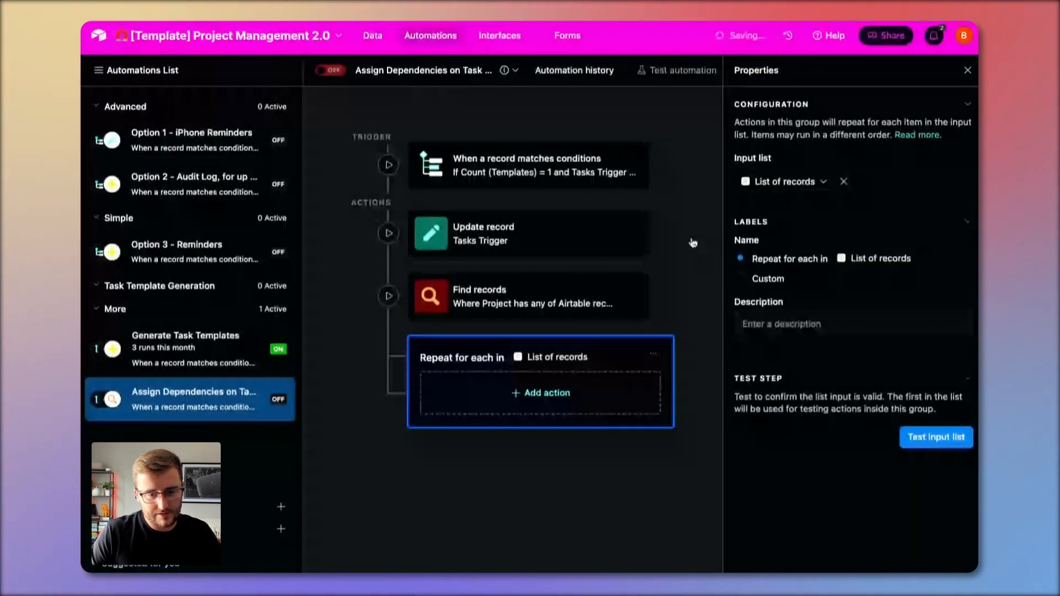
Step: Test the repeating group's input list, using New Test Project as the trigger record
{"action": "left_click", "coordinate": [958, 440]}
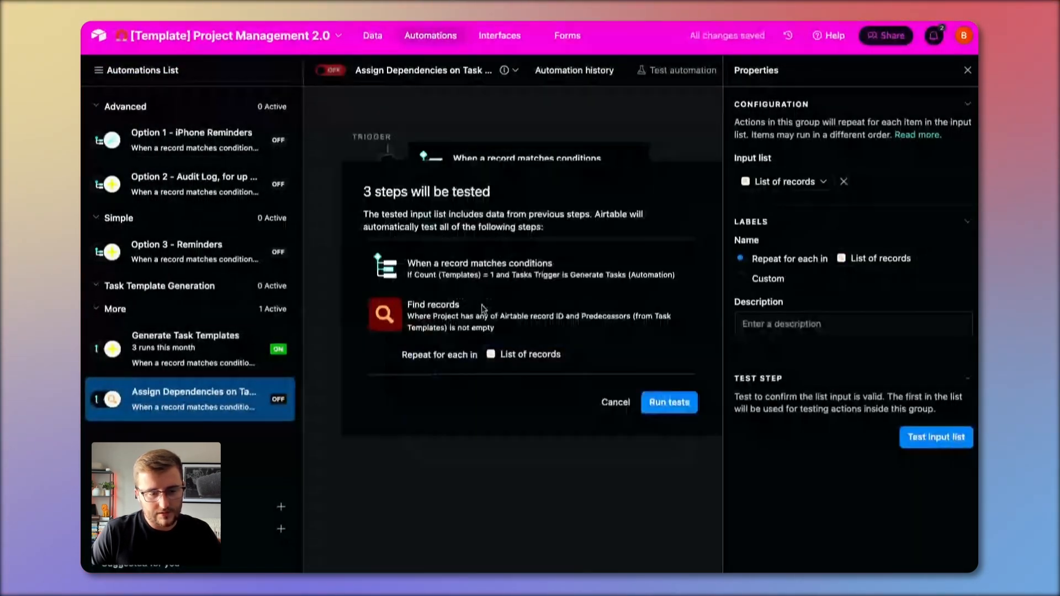
{"action": "left_click", "coordinate": [666, 408]}
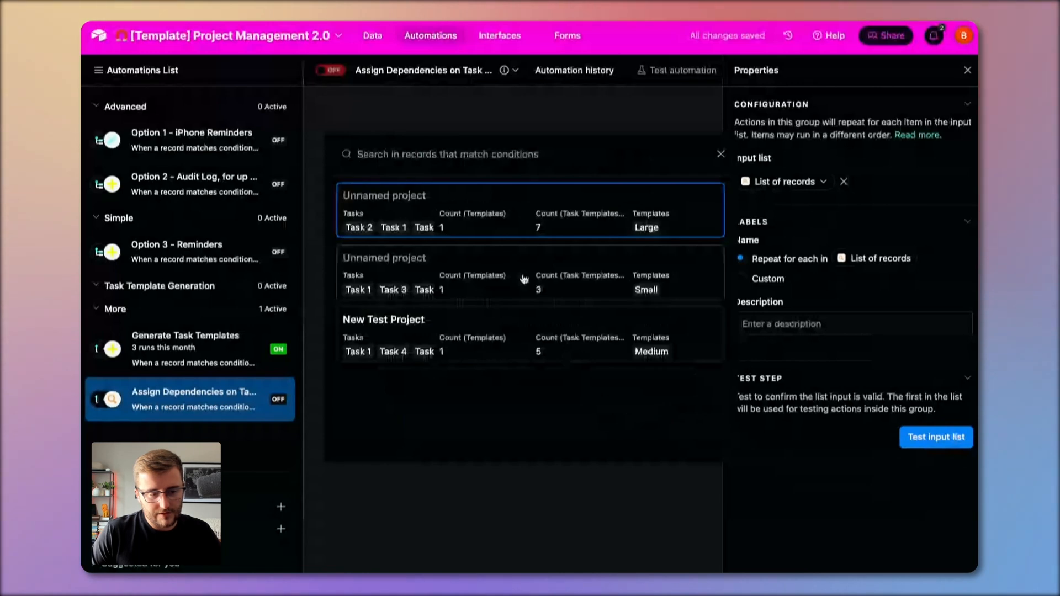
{"action": "left_click", "coordinate": [521, 346]}
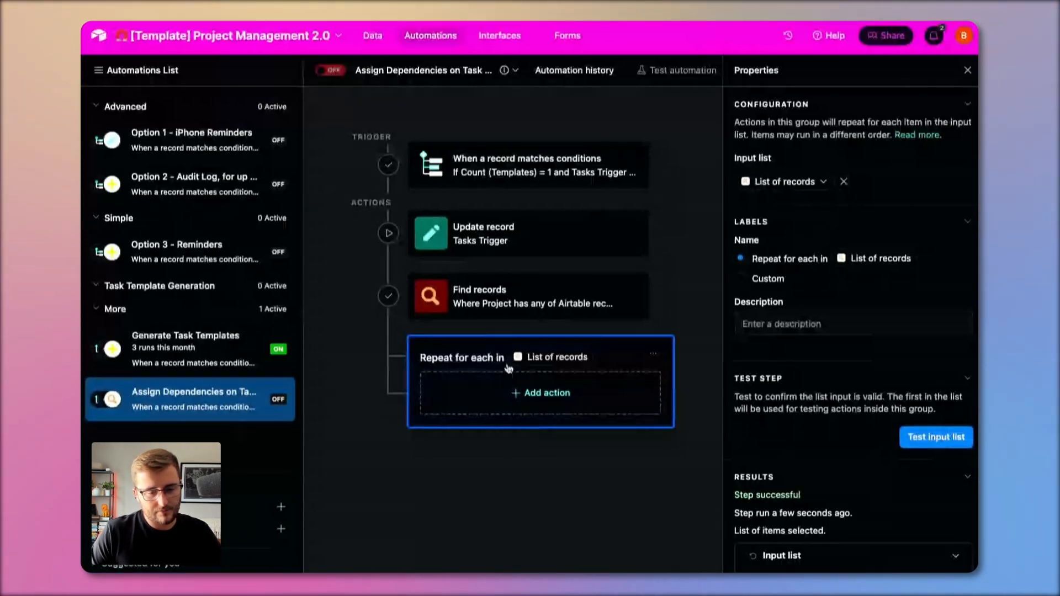
Step: Add a Find records action inside the repeating group
{"action": "left_click", "coordinate": [527, 404]}
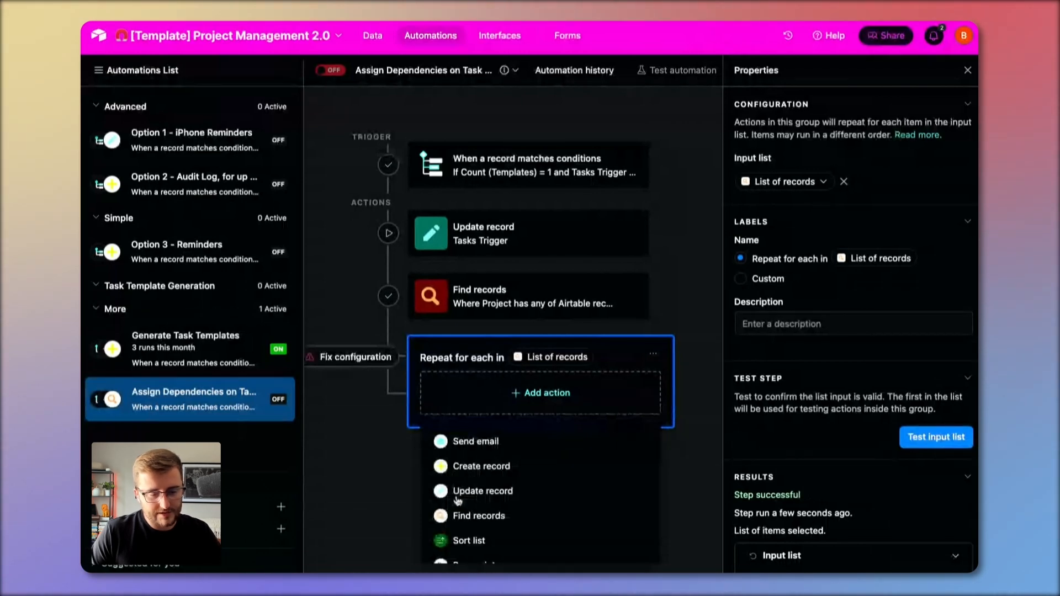
{"action": "scroll", "coordinate": [483, 486], "scroll_direction": "down", "scroll_amount": 1}
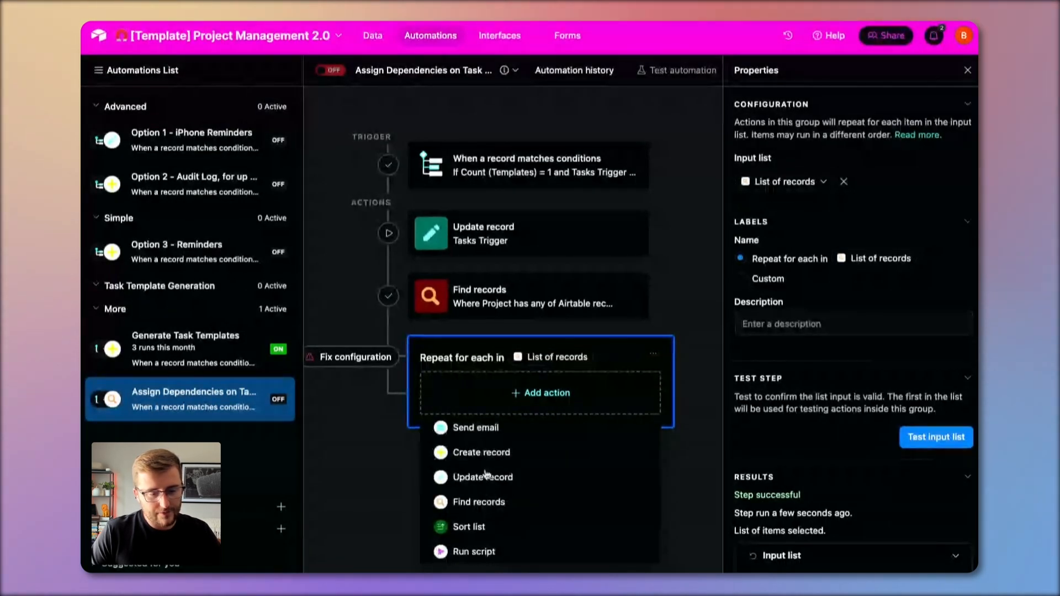
{"action": "left_click", "coordinate": [479, 502]}
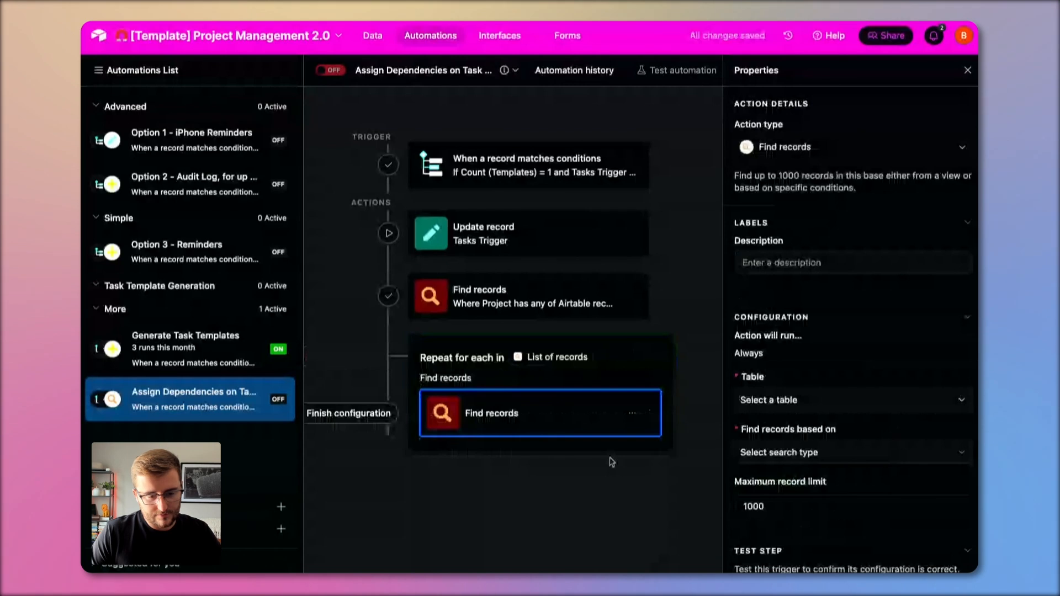
Step: Add an Update record action for the Tasks table after the nested Find records action, using the current item's Airtable record ID
{"action": "left_click", "coordinate": [541, 438]}
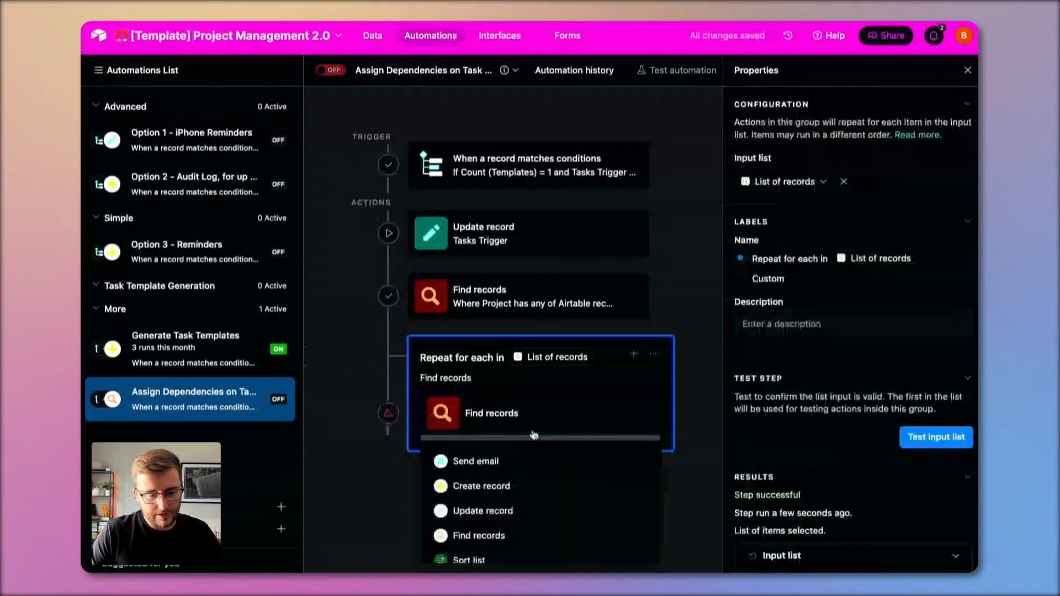
{"action": "left_click", "coordinate": [470, 513]}
{"action": "left_click", "coordinate": [780, 349]}
{"action": "left_click", "coordinate": [780, 467]}
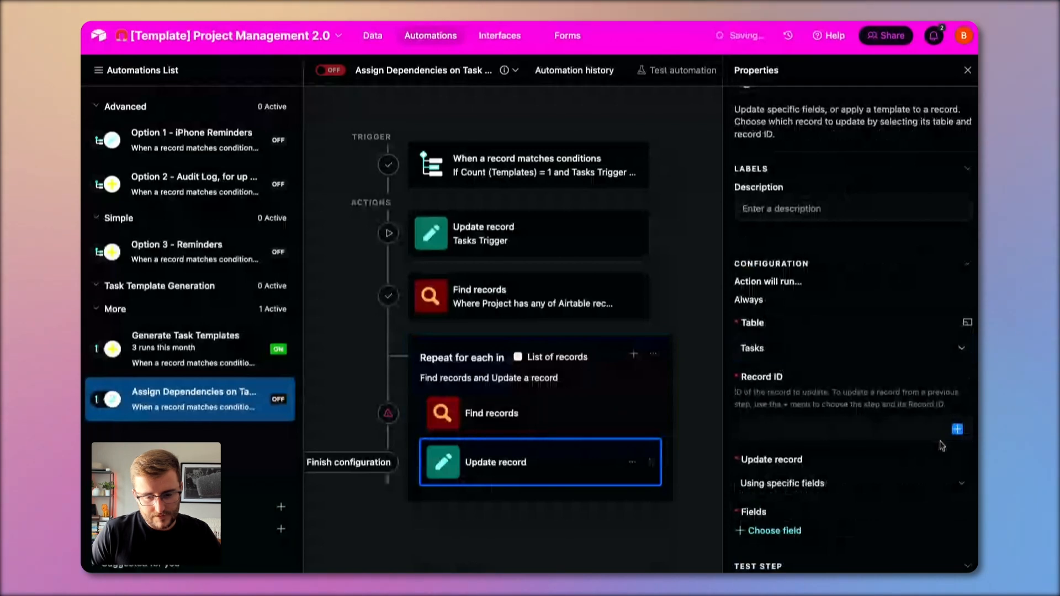
{"action": "left_click", "coordinate": [959, 430]}
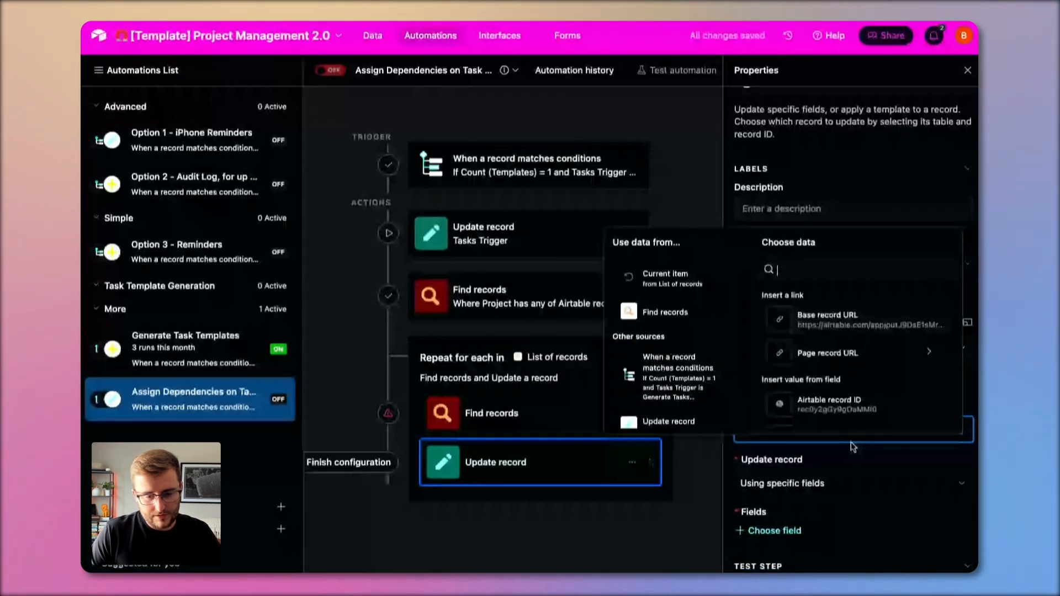
{"action": "left_click", "coordinate": [806, 403]}
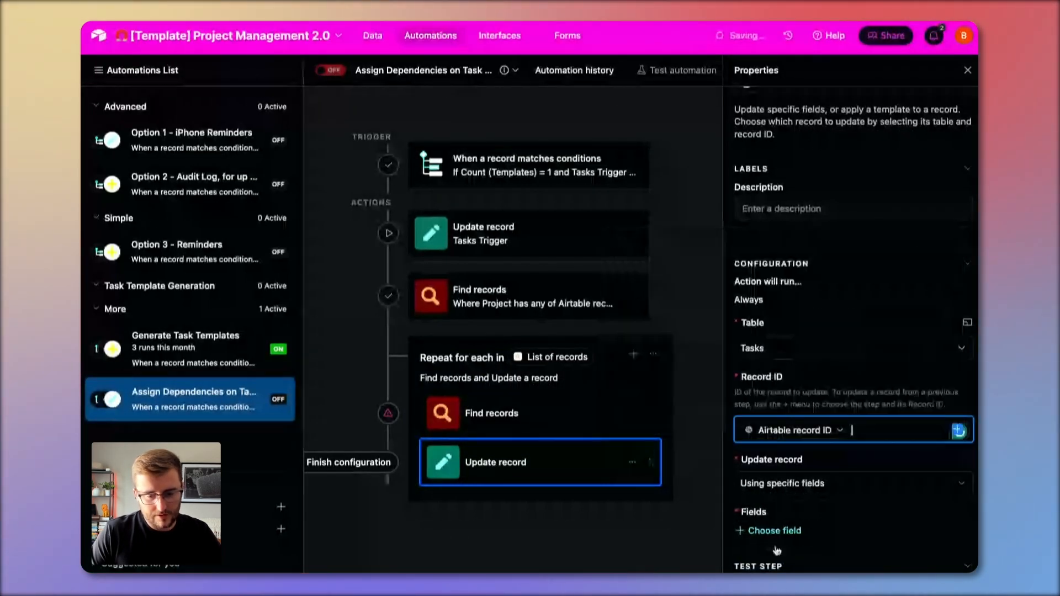
Step: Add the Predecessors field to the nested Update record action and open the data choices for its value
{"action": "left_click", "coordinate": [770, 529]}
{"action": "type", "text": "pre"}
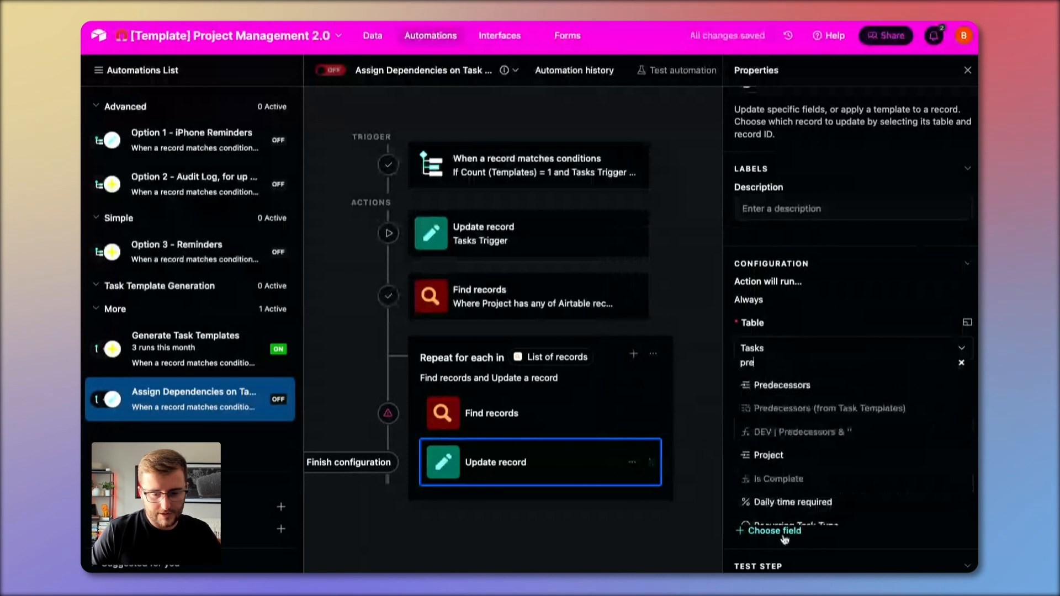
{"action": "left_click", "coordinate": [782, 385]}
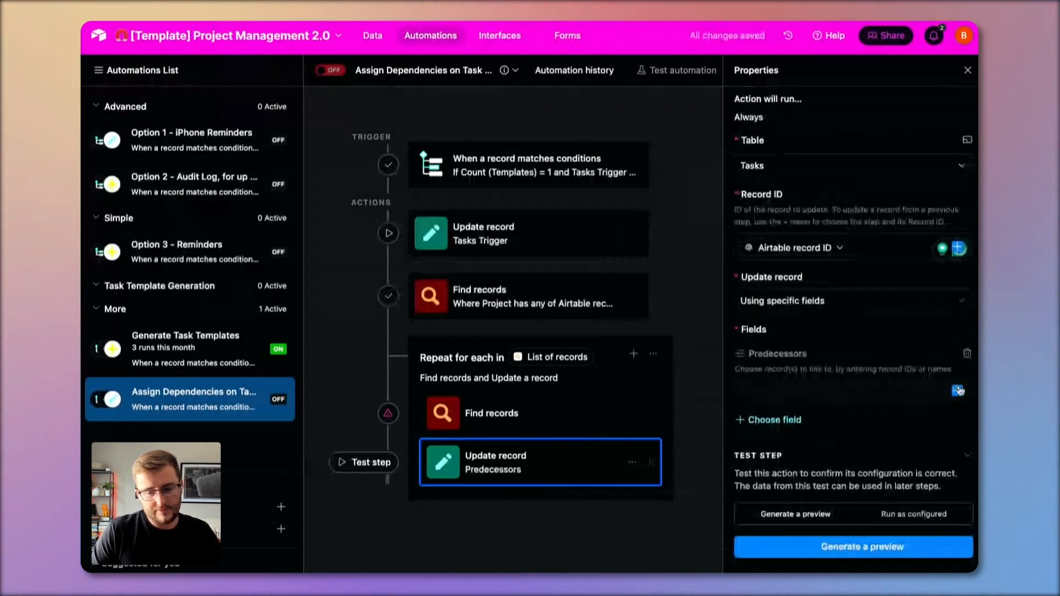
{"action": "left_click", "coordinate": [957, 390]}
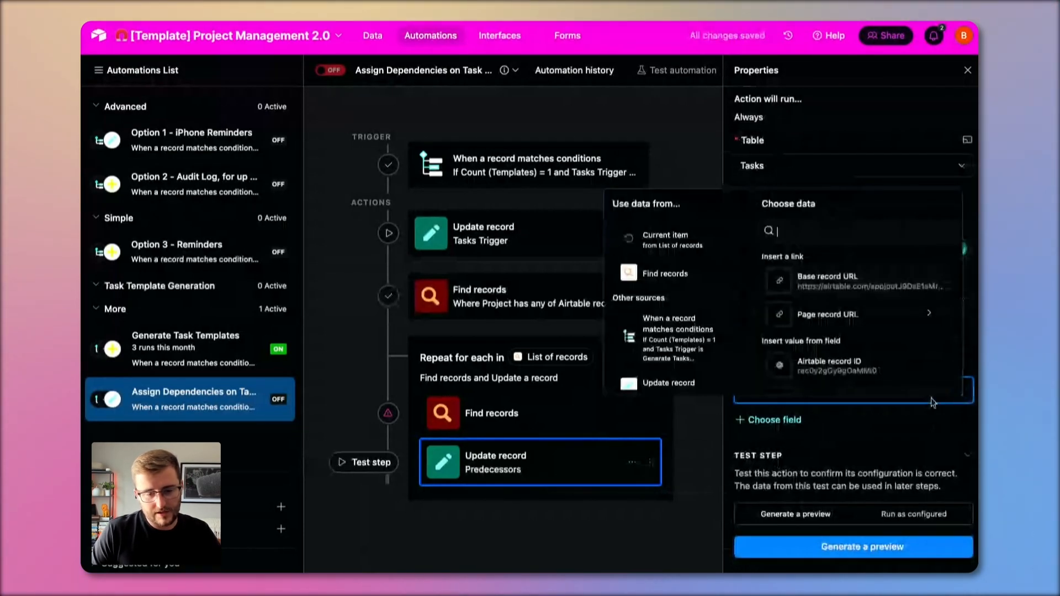
{"action": "scroll", "coordinate": [669, 315], "scroll_direction": "up", "scroll_amount": 1}
{"action": "scroll", "coordinate": [665, 298], "scroll_direction": "down", "scroll_amount": 1}
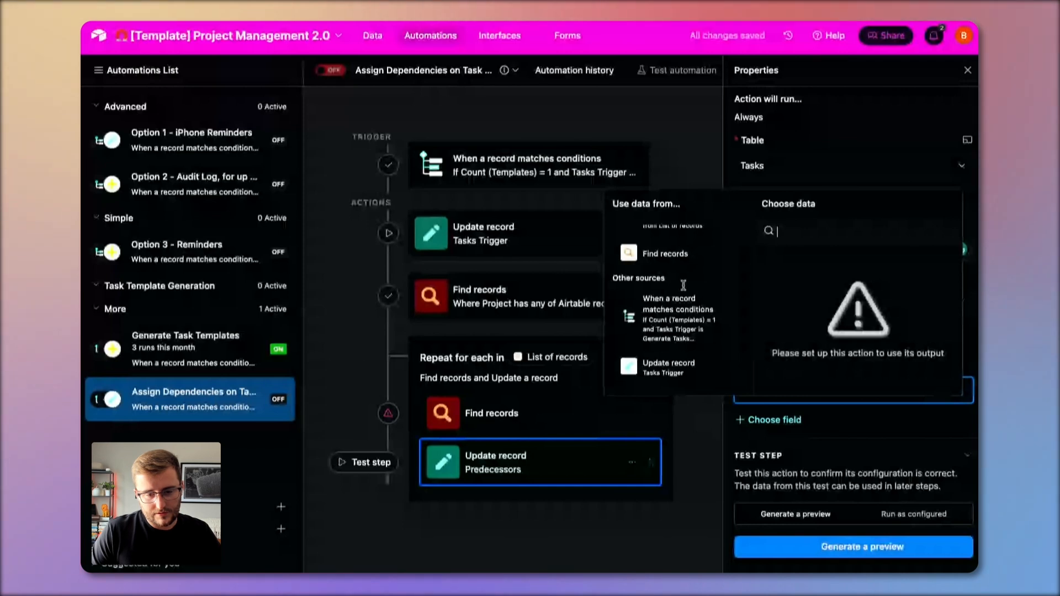
Step: Configure the nested Find records action to search the Tasks table based on a condition
{"action": "left_click", "coordinate": [500, 409]}
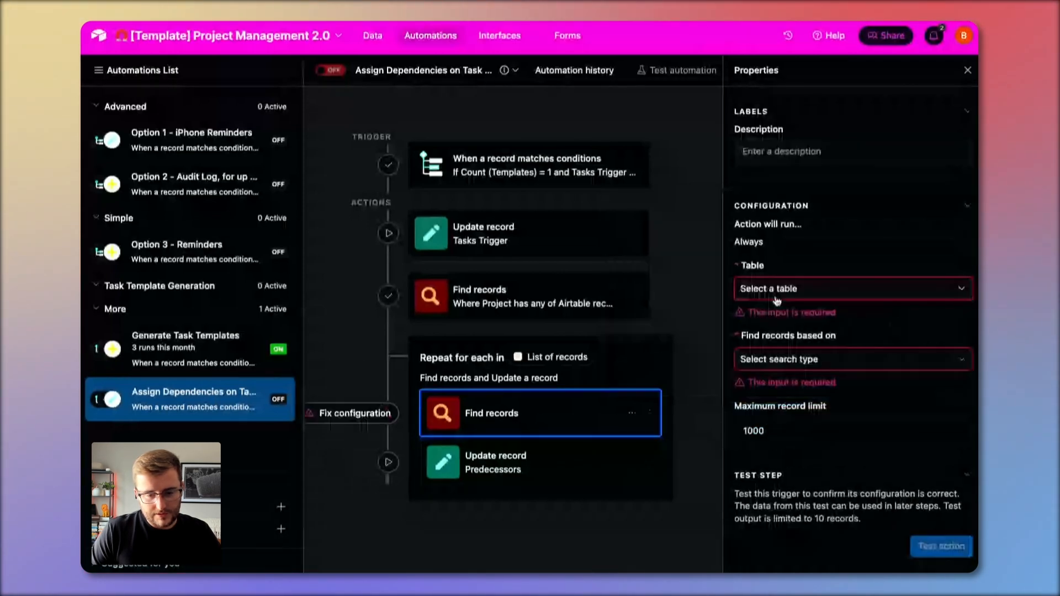
{"action": "left_click", "coordinate": [777, 299]}
{"action": "left_click", "coordinate": [773, 405]}
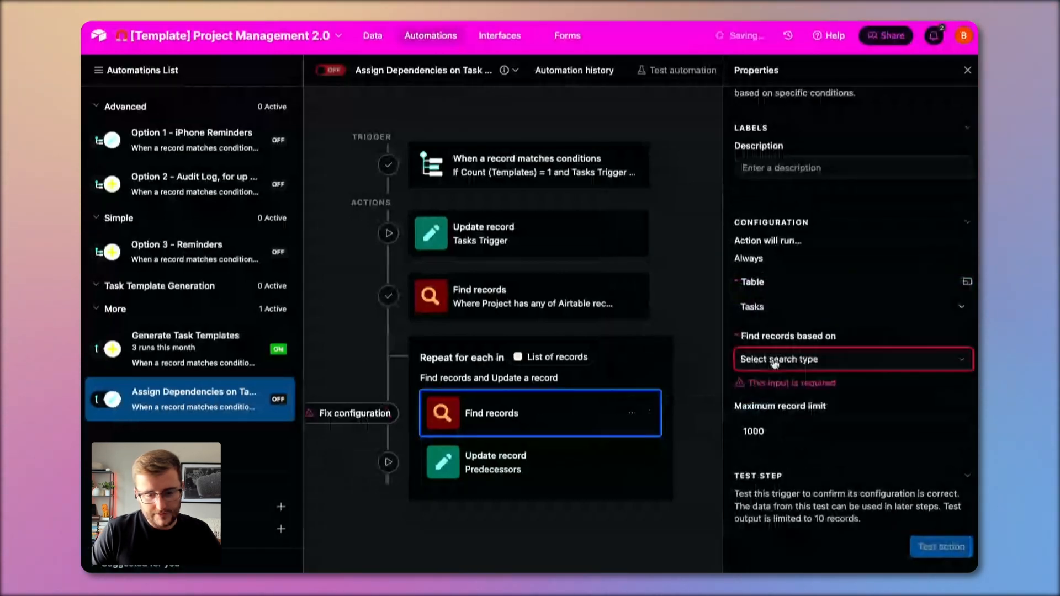
{"action": "left_click", "coordinate": [775, 363]}
{"action": "left_click", "coordinate": [772, 385]}
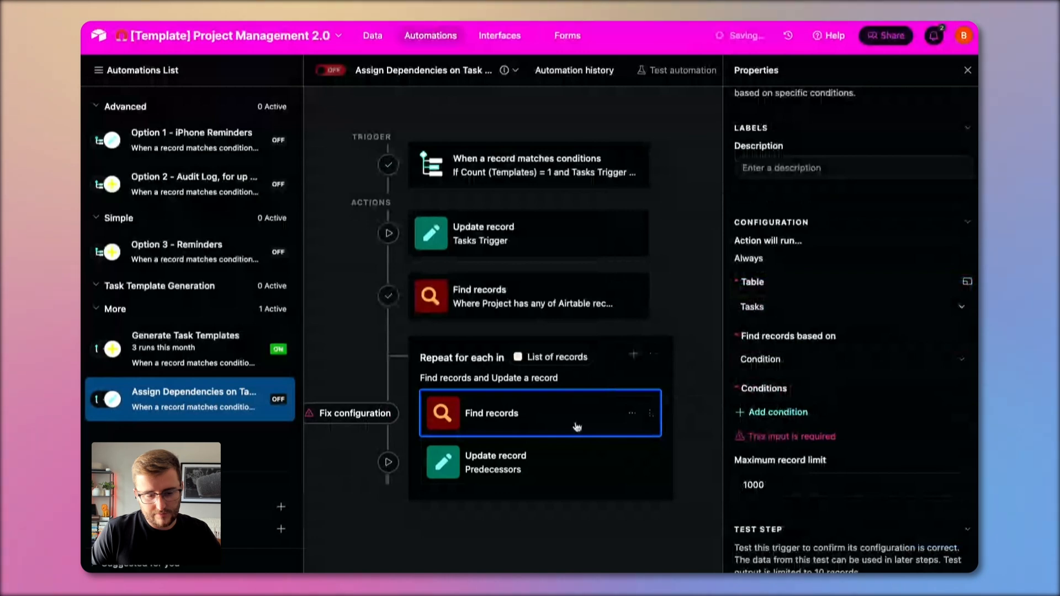
Step: In the nested Update record action, set Predecessors to a new list of Airtable record IDs from the nested Find records action
{"action": "left_click", "coordinate": [552, 463]}
{"action": "left_click", "coordinate": [806, 403]}
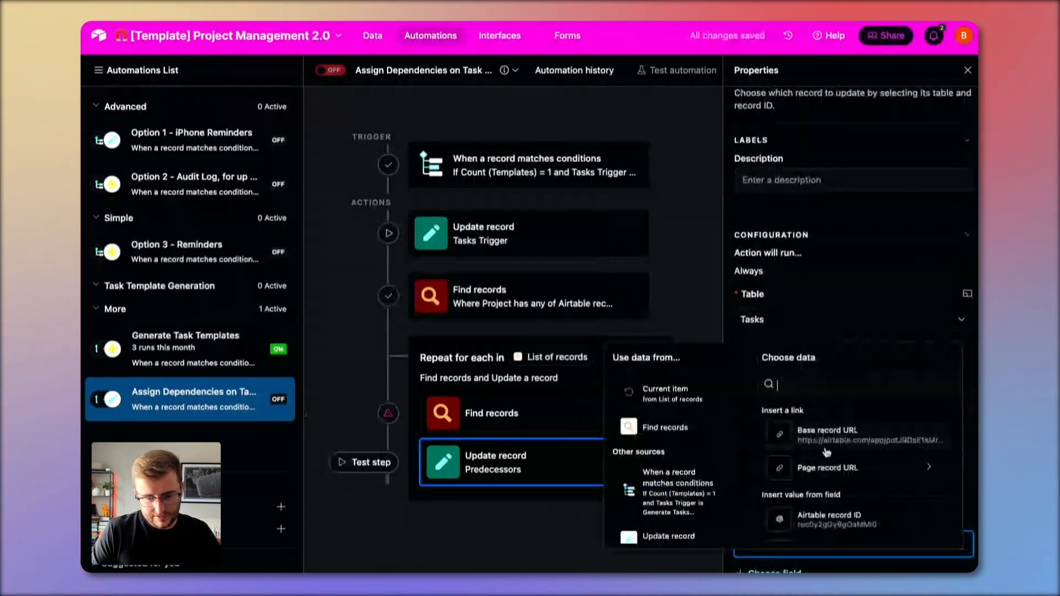
{"action": "scroll", "coordinate": [826, 453], "scroll_direction": "down", "scroll_amount": 1}
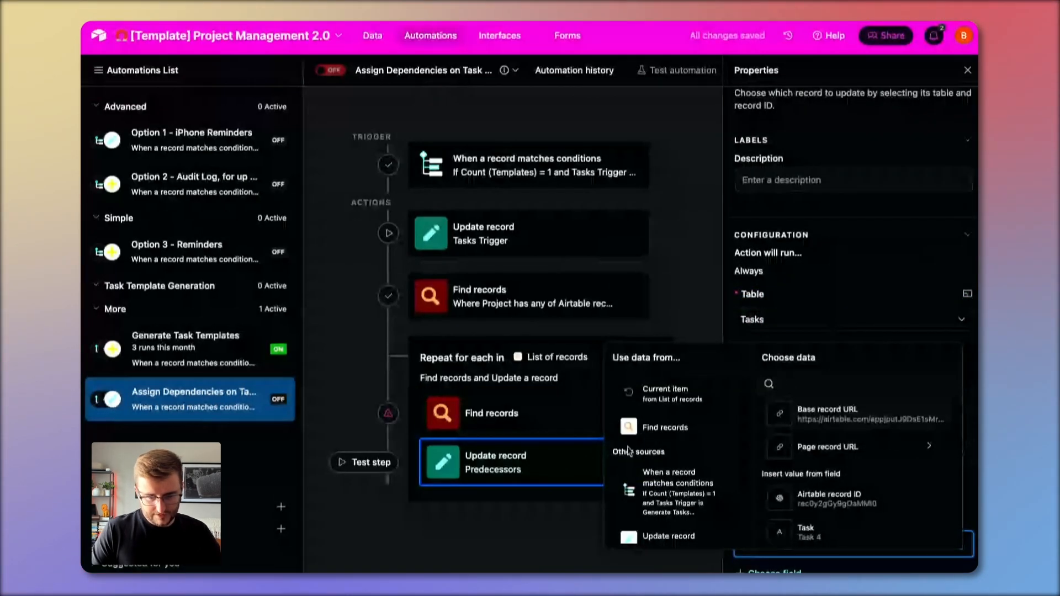
{"action": "scroll", "coordinate": [629, 452], "scroll_direction": "down", "scroll_amount": 1}
{"action": "left_click", "coordinate": [646, 420]}
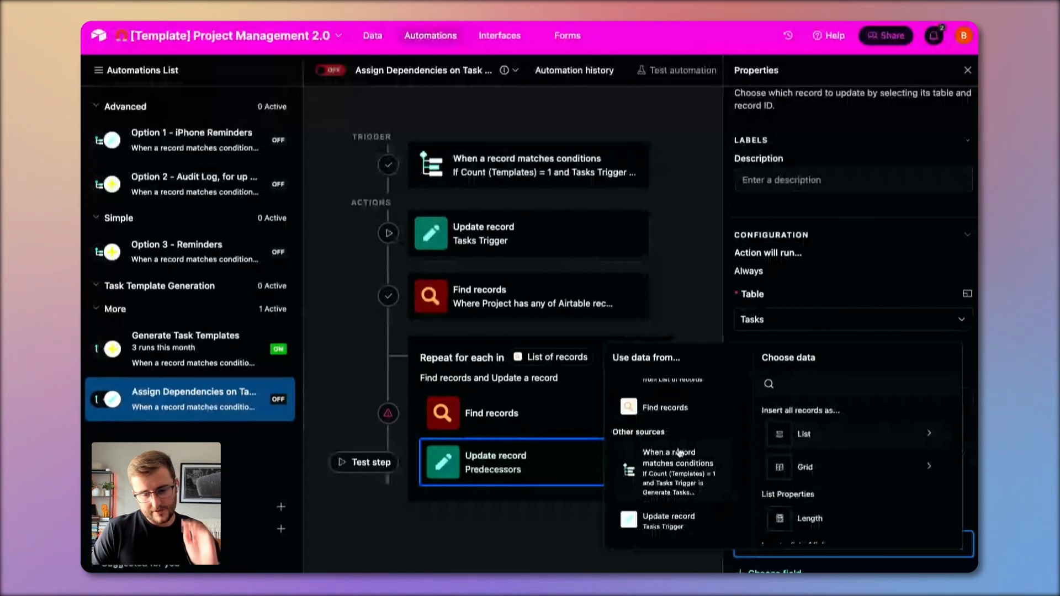
{"action": "scroll", "coordinate": [804, 463], "scroll_direction": "down", "scroll_amount": 3}
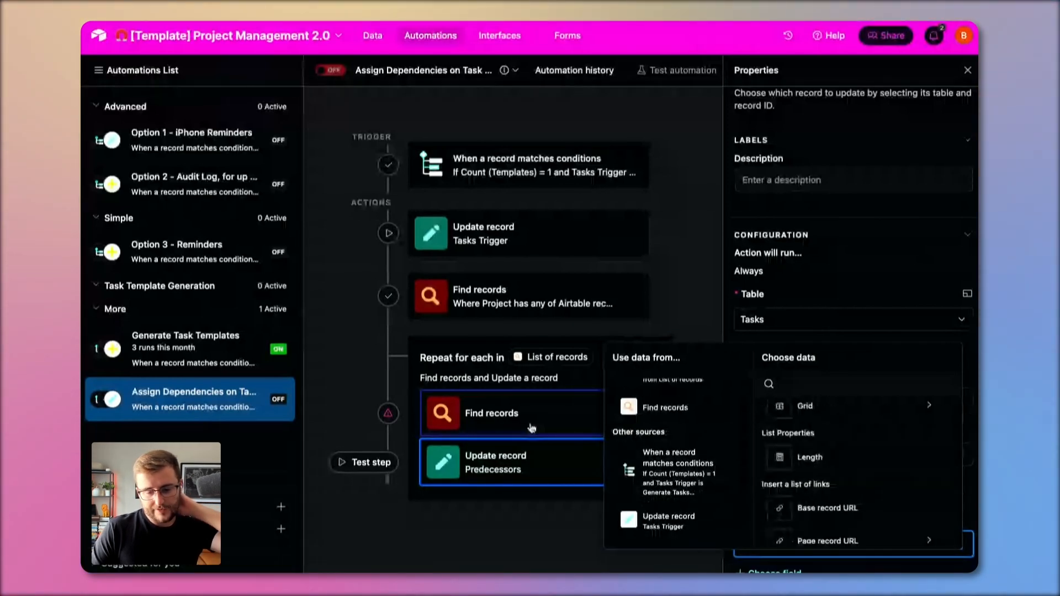
{"action": "scroll", "coordinate": [845, 487], "scroll_direction": "up", "scroll_amount": 3}
{"action": "scroll", "coordinate": [844, 486], "scroll_direction": "down", "scroll_amount": 5}
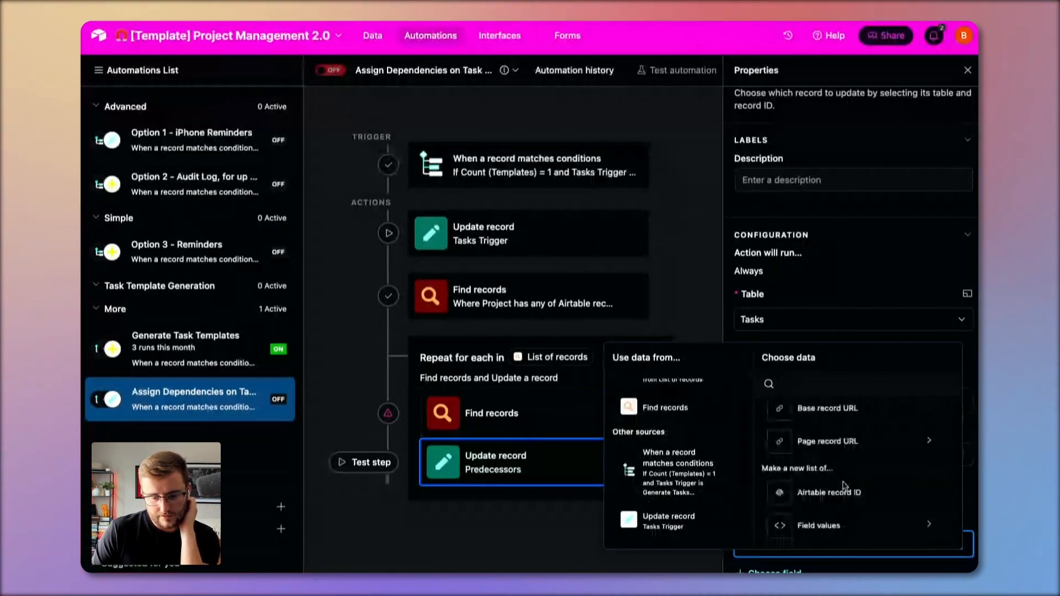
{"action": "left_click", "coordinate": [852, 498]}
Step: Add a condition on the Task field, using contains, to the nested Find records action
{"action": "left_click", "coordinate": [645, 413]}
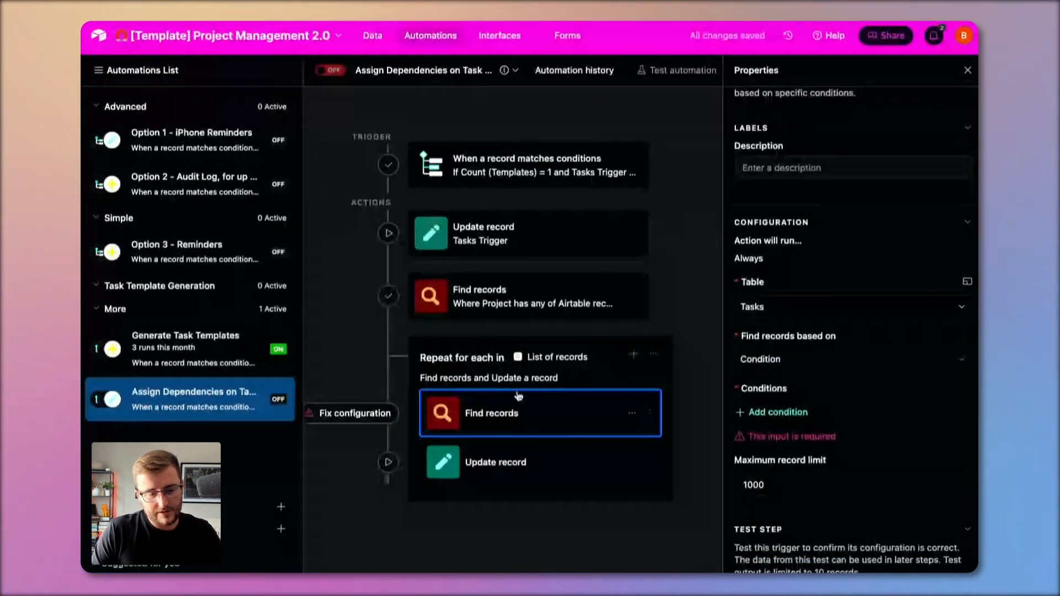
{"action": "left_click", "coordinate": [787, 411]}
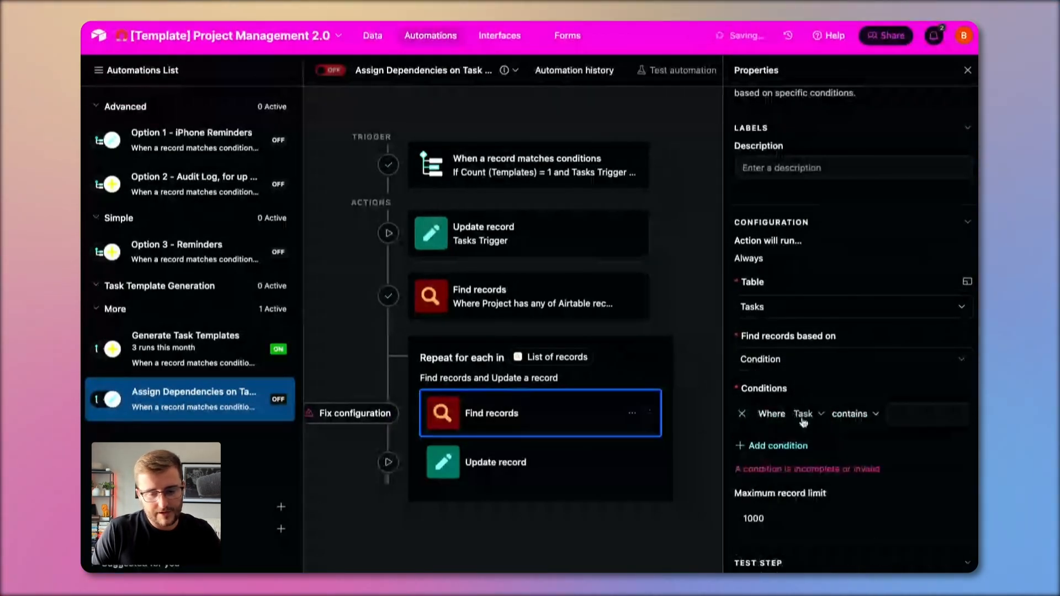
{"action": "left_click", "coordinate": [804, 415]}
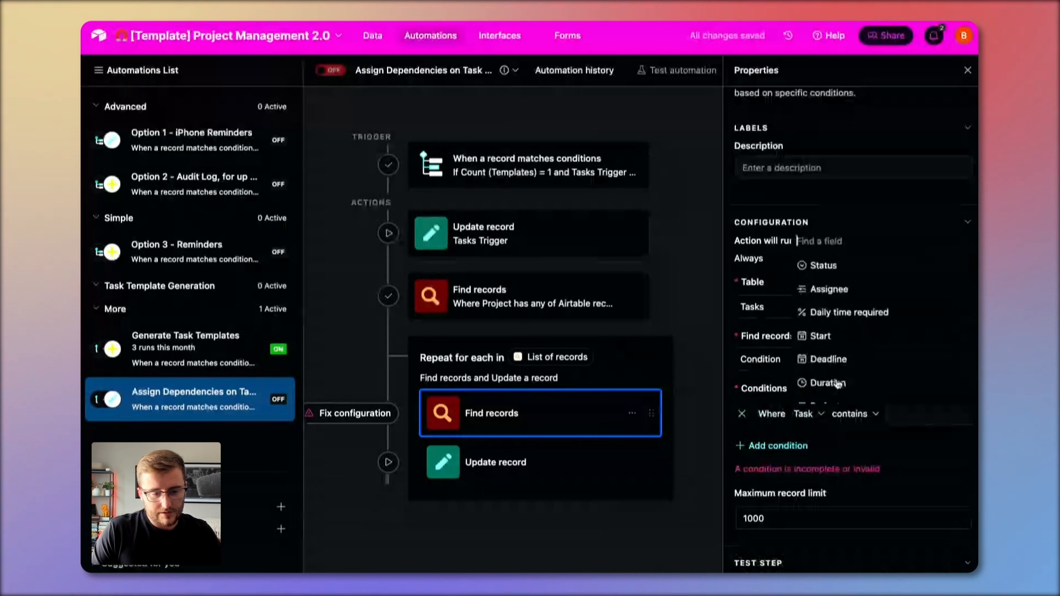
{"action": "scroll", "coordinate": [838, 383], "scroll_direction": "down", "scroll_amount": 5}
{"action": "scroll", "coordinate": [838, 383], "scroll_direction": "up", "scroll_amount": 10}
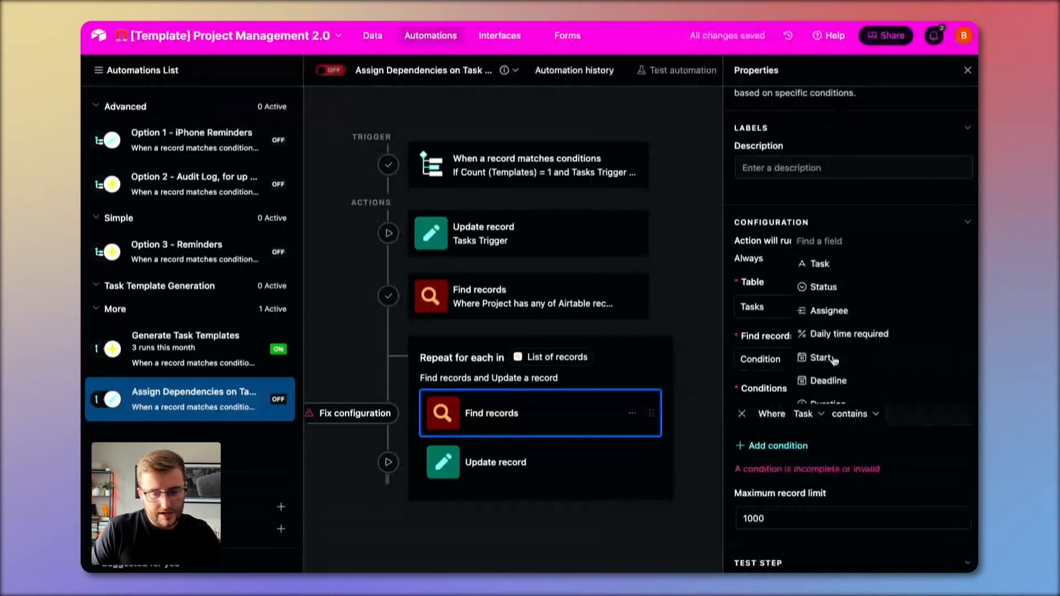
{"action": "left_click", "coordinate": [823, 264]}
Step: Add a second Find records condition on the Project field, using has any of
{"action": "left_click", "coordinate": [779, 447]}
{"action": "left_click", "coordinate": [804, 440]}
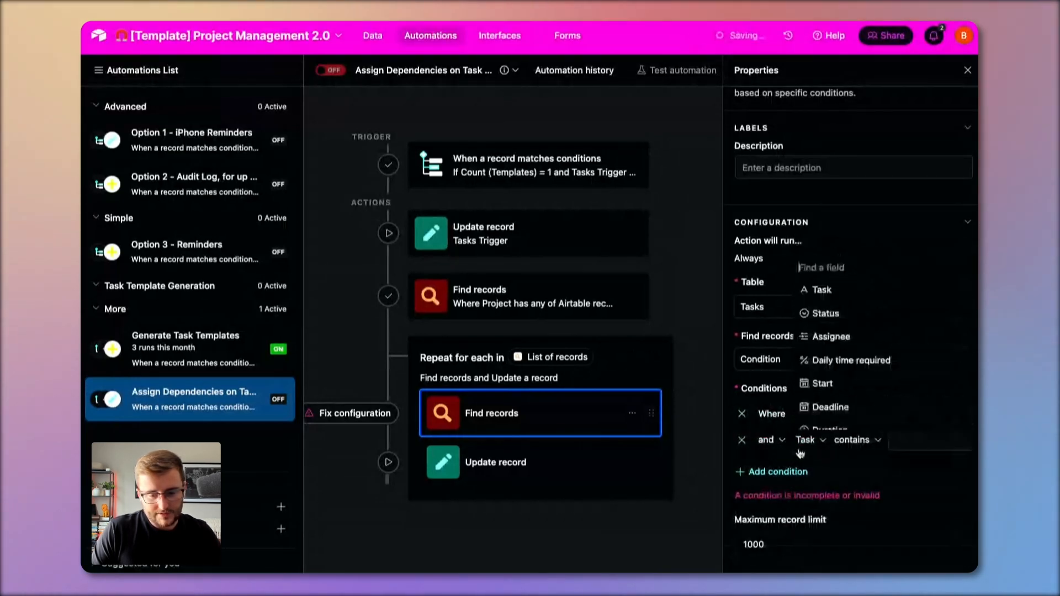
{"action": "type", "text": "p"}
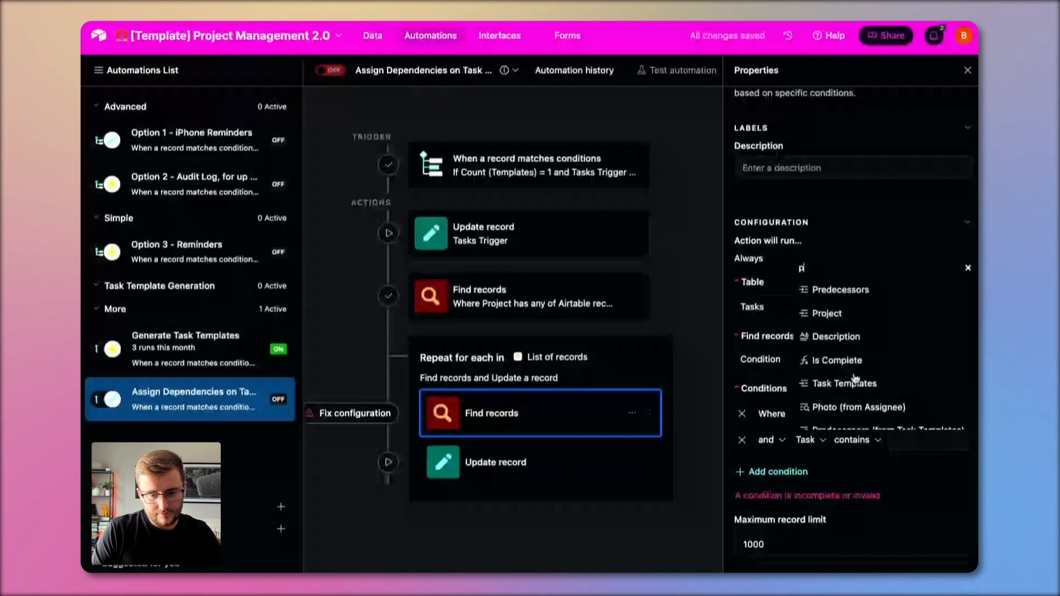
{"action": "type", "text": "r"}
{"action": "left_click", "coordinate": [853, 373]}
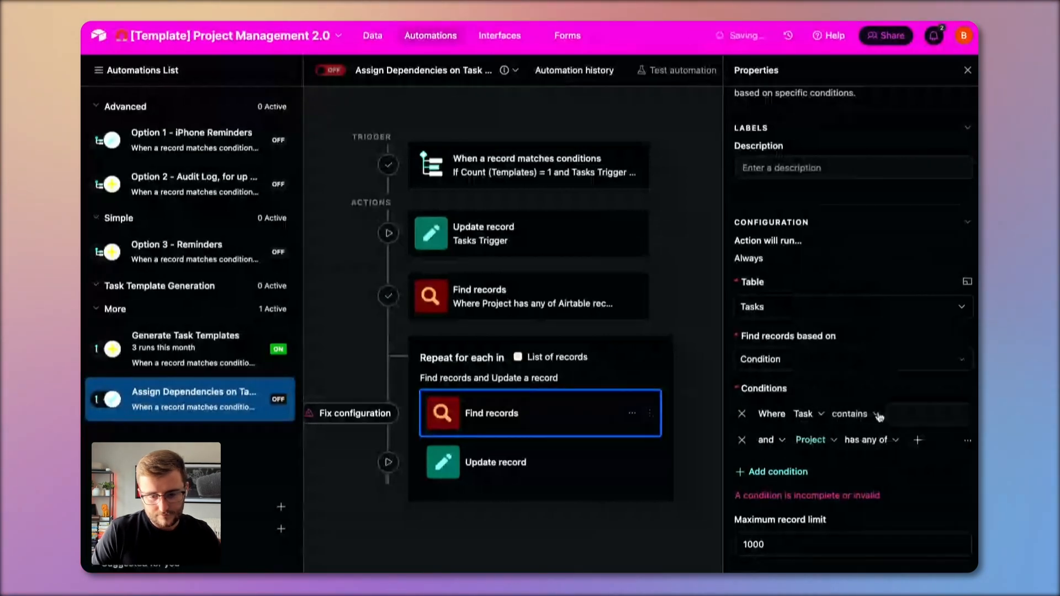
Step: Add a third Find records condition requiring that Task Templates is not empty
{"action": "left_click", "coordinate": [775, 472]}
{"action": "left_click", "coordinate": [793, 468]}
{"action": "type", "text": "tem"}
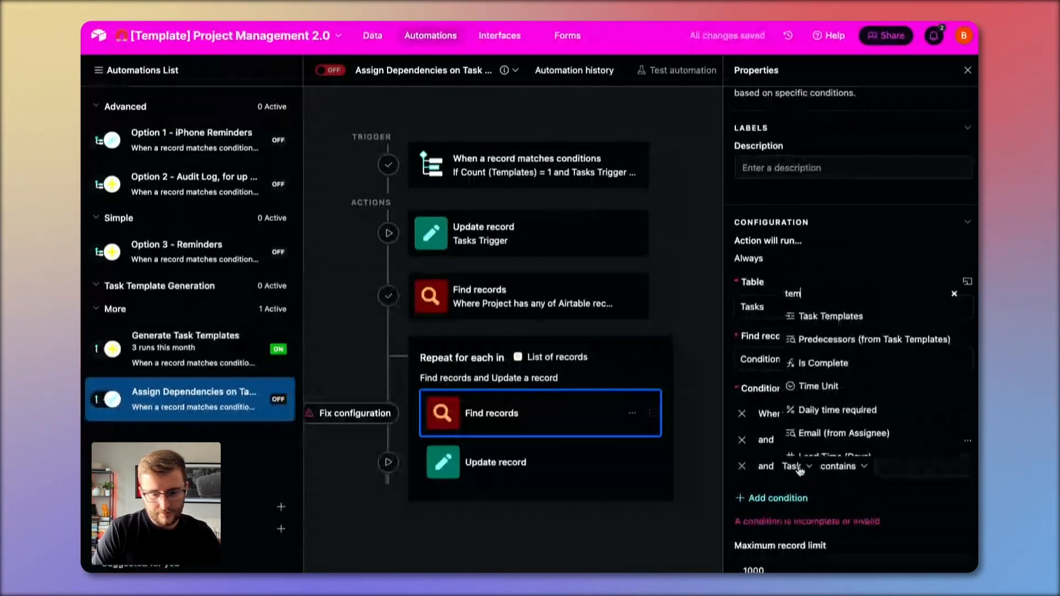
{"action": "left_click", "coordinate": [828, 315]}
{"action": "left_click", "coordinate": [894, 467]}
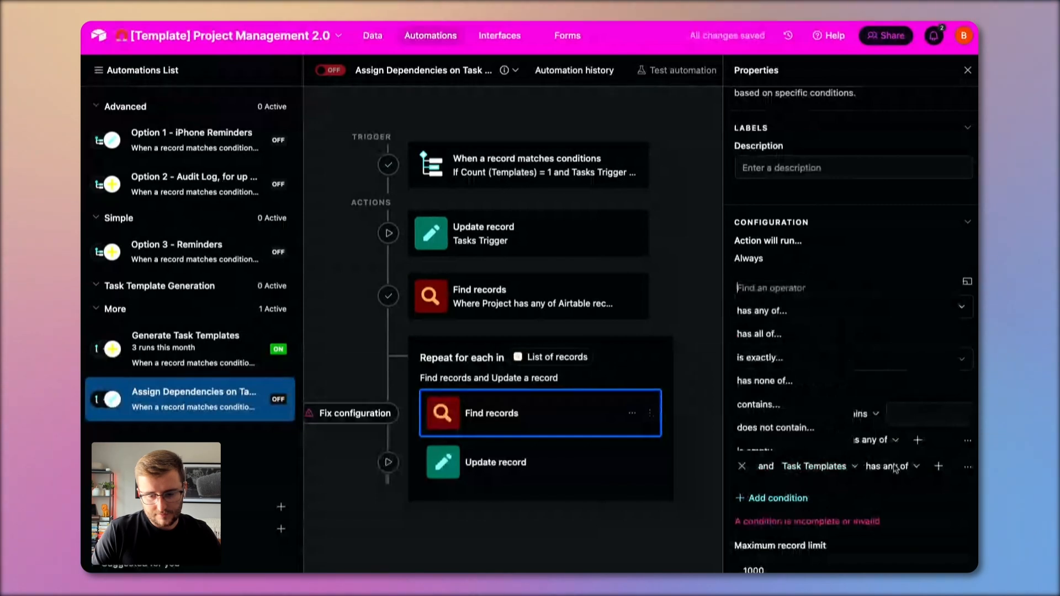
{"action": "scroll", "coordinate": [801, 436], "scroll_direction": "down", "scroll_amount": 1}
{"action": "left_click", "coordinate": [762, 437]}
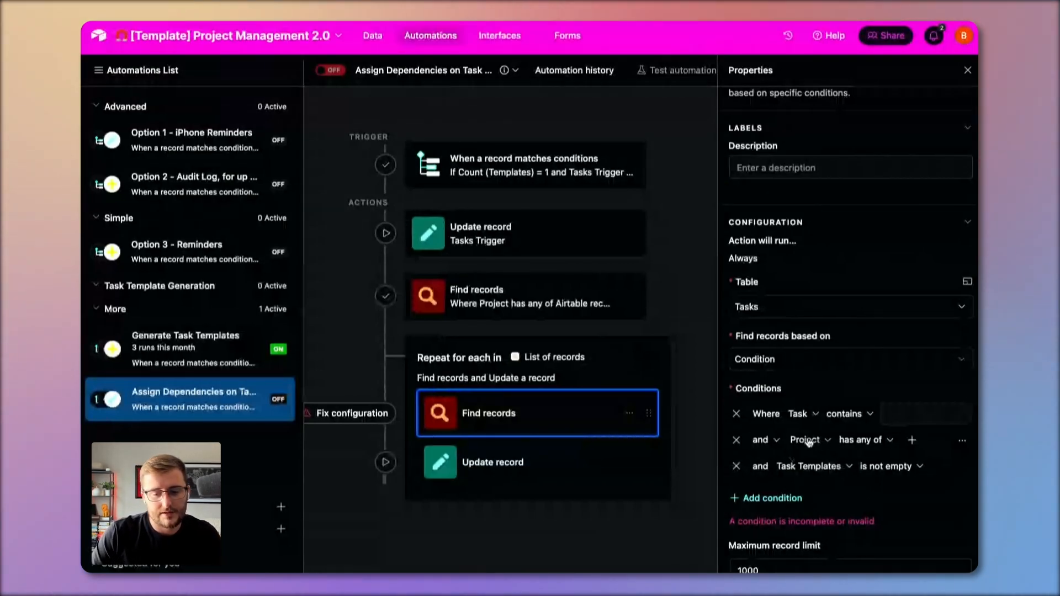
Step: Make the Project and Task conditions dynamic so they accept values from previous automation steps
{"action": "left_click", "coordinate": [966, 440]}
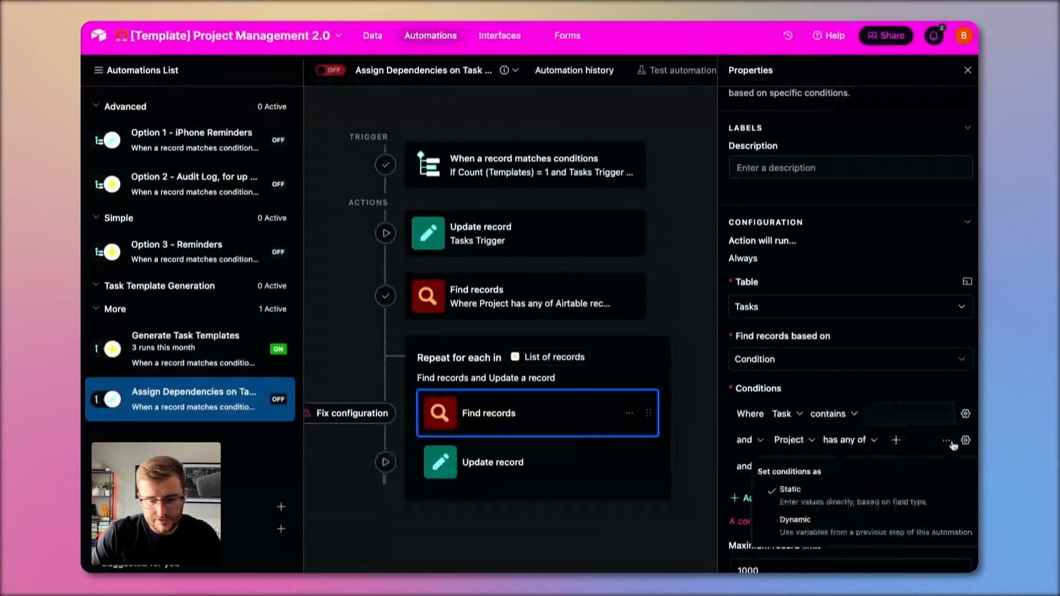
{"action": "left_click", "coordinate": [869, 521]}
{"action": "scroll", "coordinate": [955, 434], "scroll_direction": "right", "scroll_amount": 1}
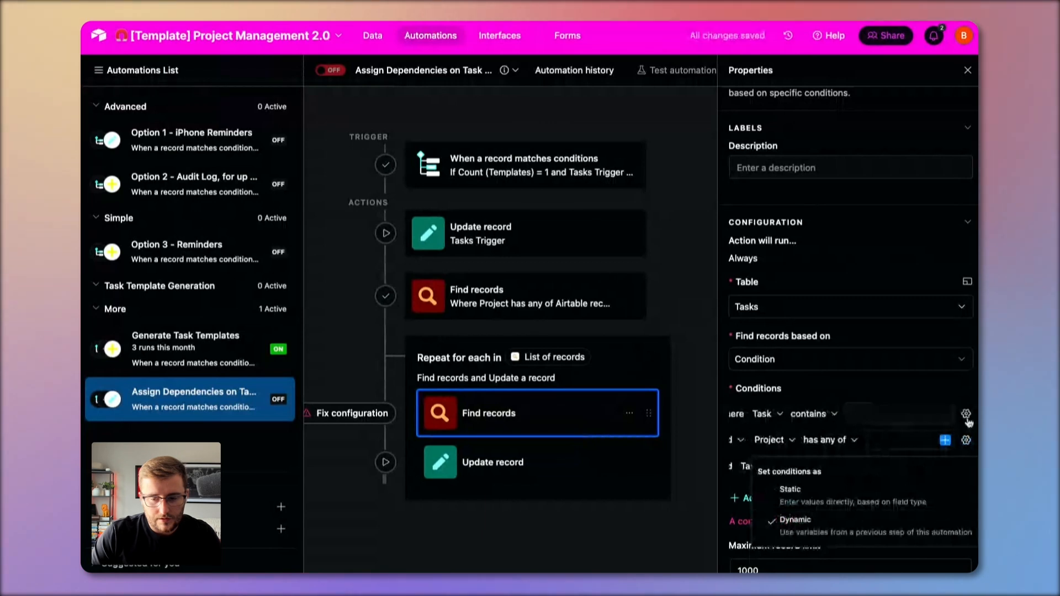
{"action": "left_click", "coordinate": [967, 415]}
{"action": "left_click", "coordinate": [863, 506]}
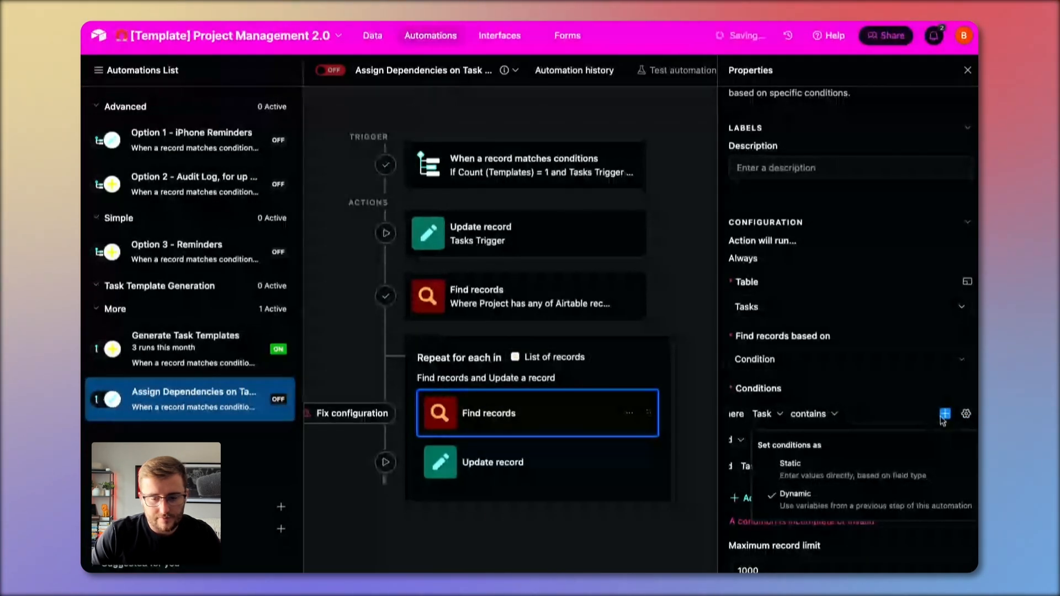
Step: Set the Task contains condition to the current item's DEV | Predecessors & '' field
{"action": "left_click", "coordinate": [944, 415]}
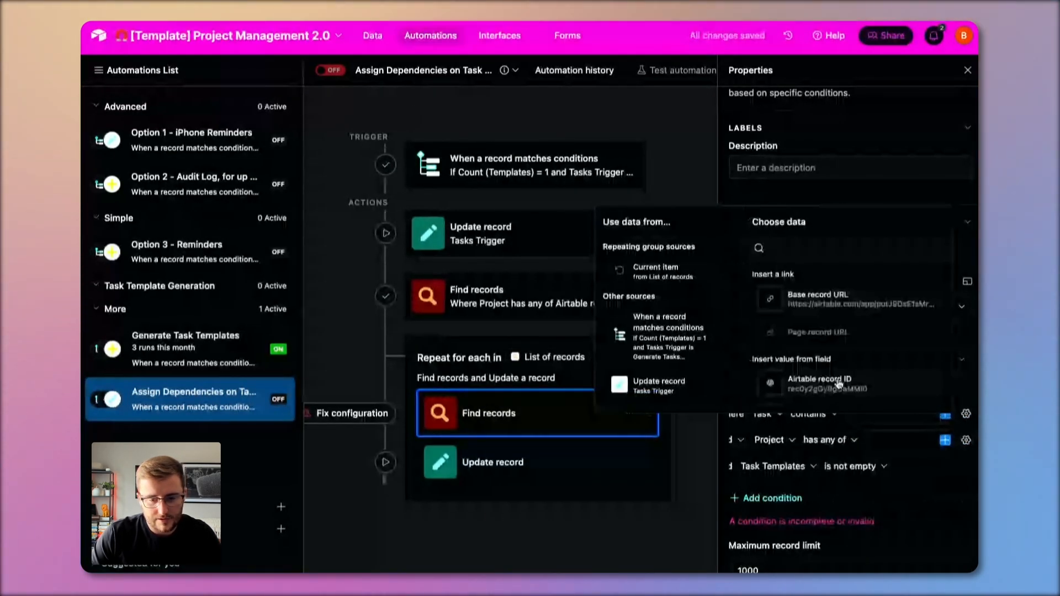
{"action": "scroll", "coordinate": [839, 384], "scroll_direction": "down", "scroll_amount": 3}
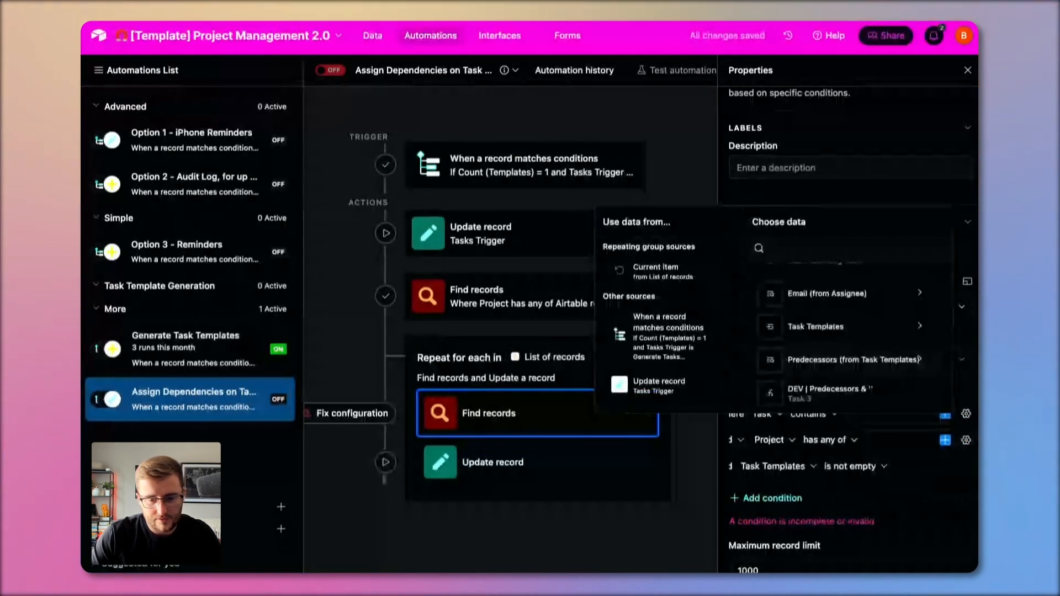
{"action": "left_click", "coordinate": [831, 361]}
{"action": "left_click", "coordinate": [836, 381]}
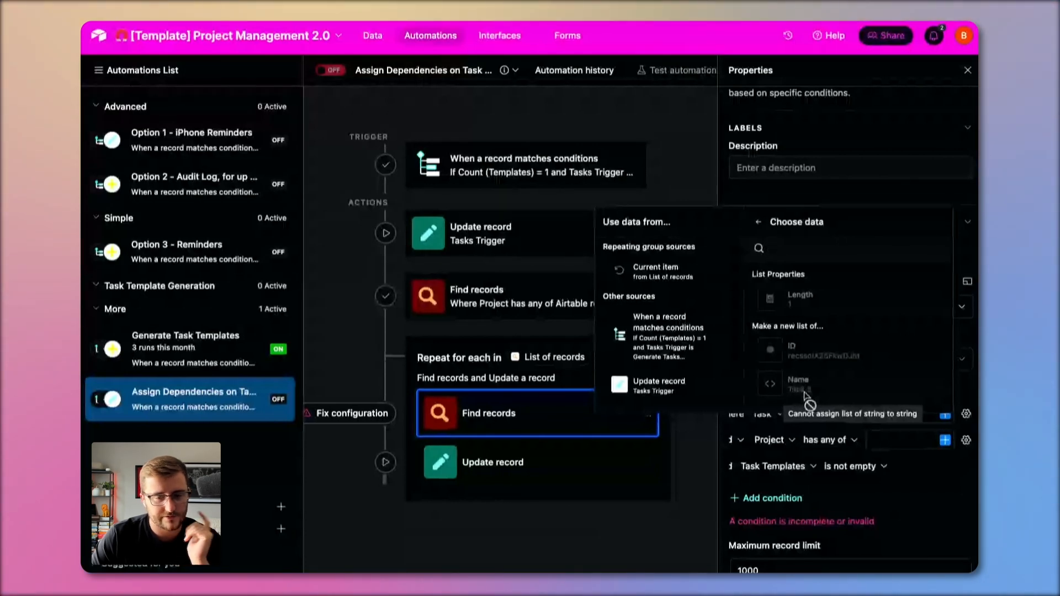
{"action": "left_click", "coordinate": [759, 224]}
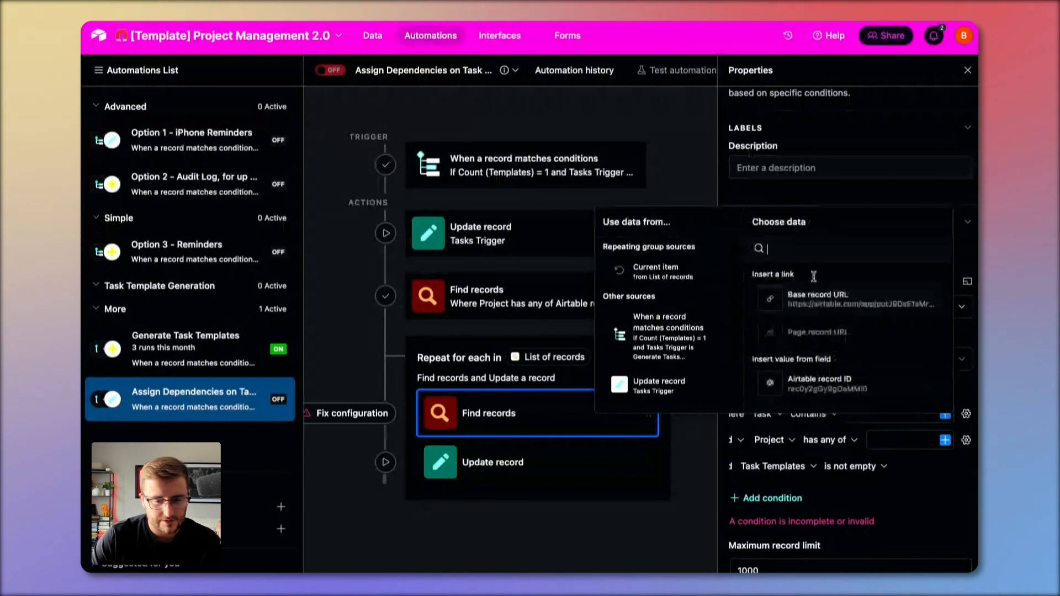
{"action": "scroll", "coordinate": [817, 287], "scroll_direction": "down", "scroll_amount": 5}
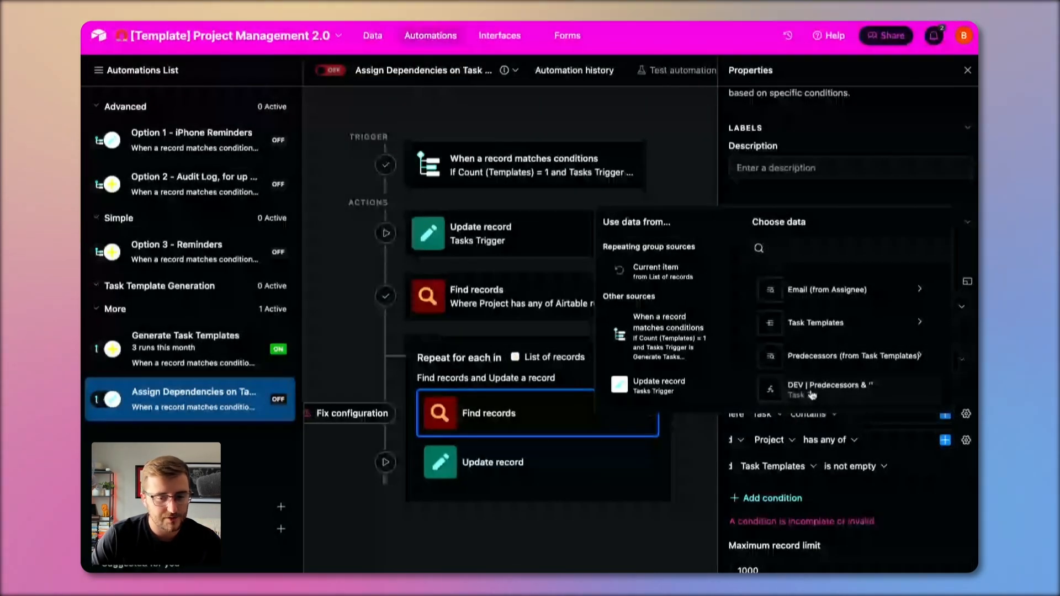
{"action": "left_click", "coordinate": [812, 392]}
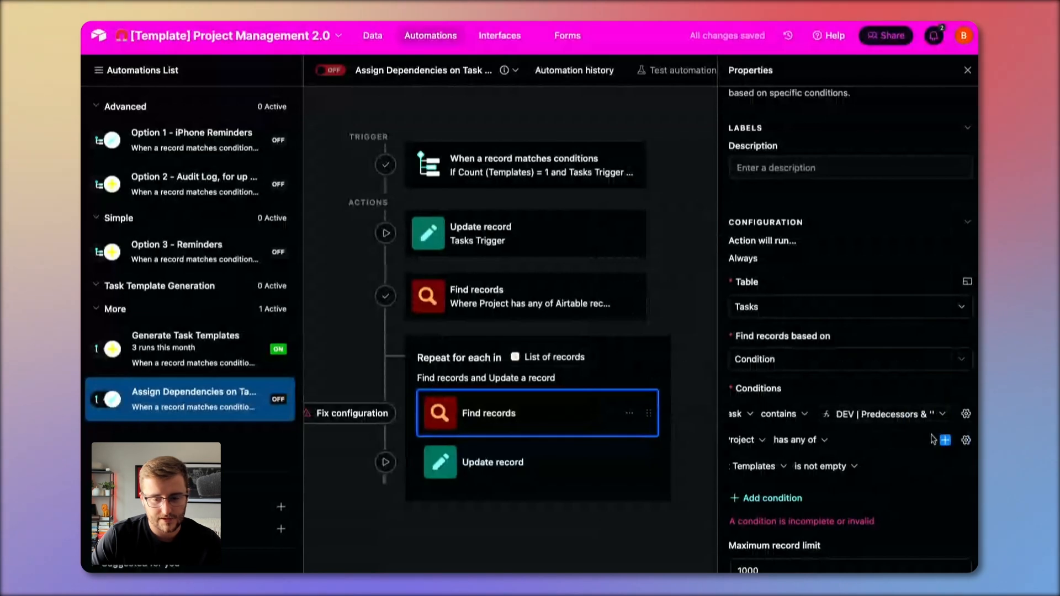
Step: Set the Project has any of condition to the Airtable record ID of the trigger record
{"action": "left_click", "coordinate": [946, 440]}
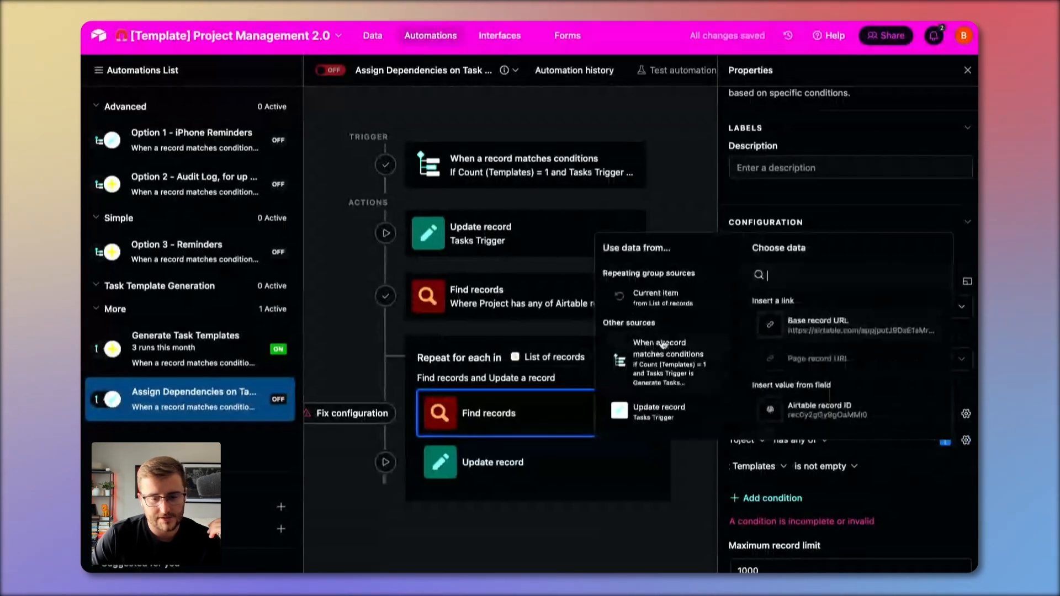
{"action": "left_click", "coordinate": [659, 362]}
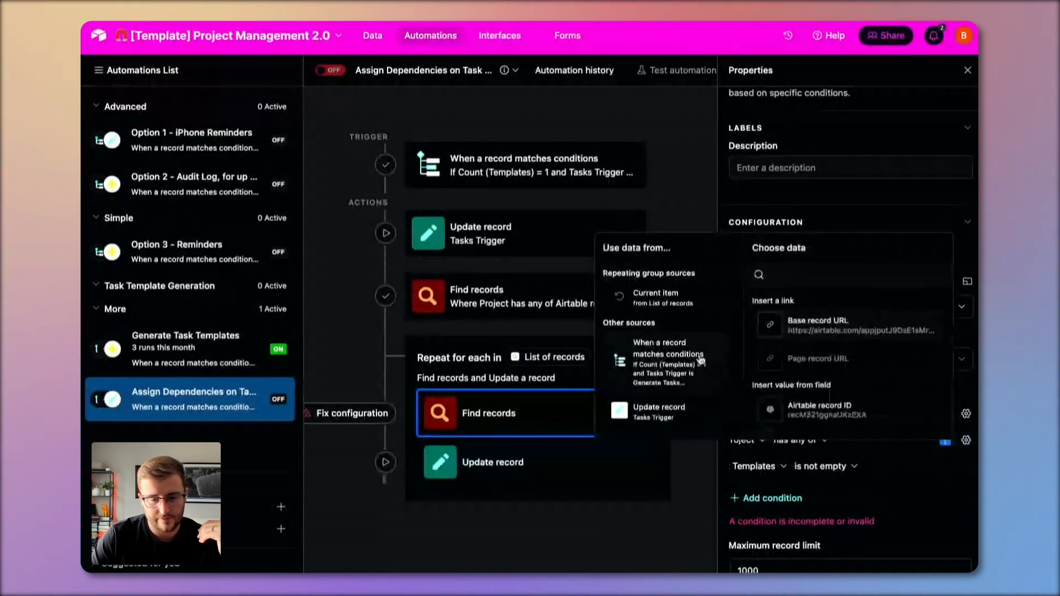
{"action": "left_click", "coordinate": [808, 410]}
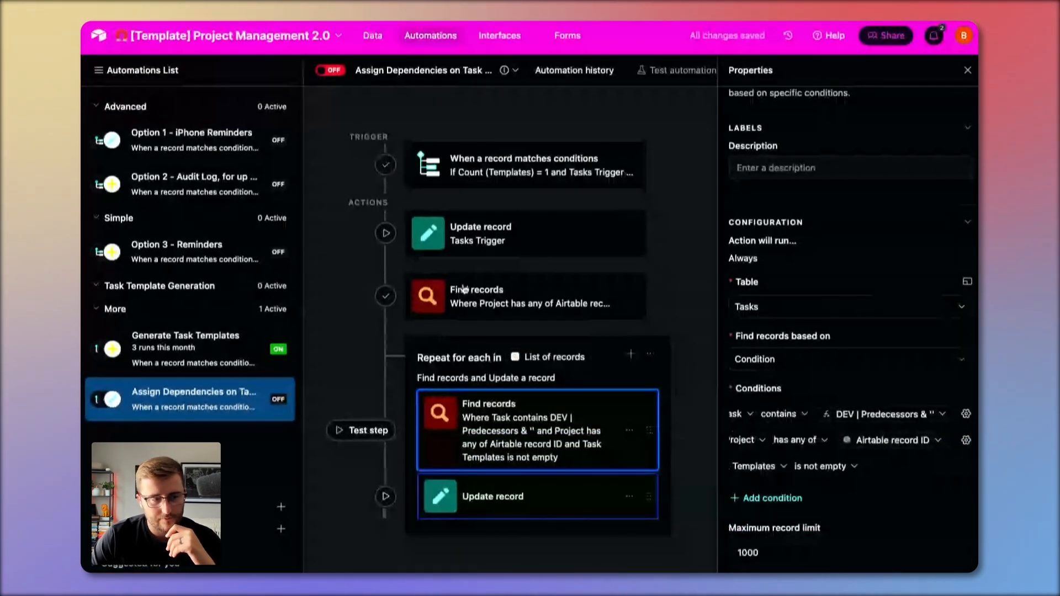
Step: In the Projects table, delete the two unnamed projects and clear New Test Project's Templates and Tasks Trigger values
{"action": "left_click", "coordinate": [372, 37]}
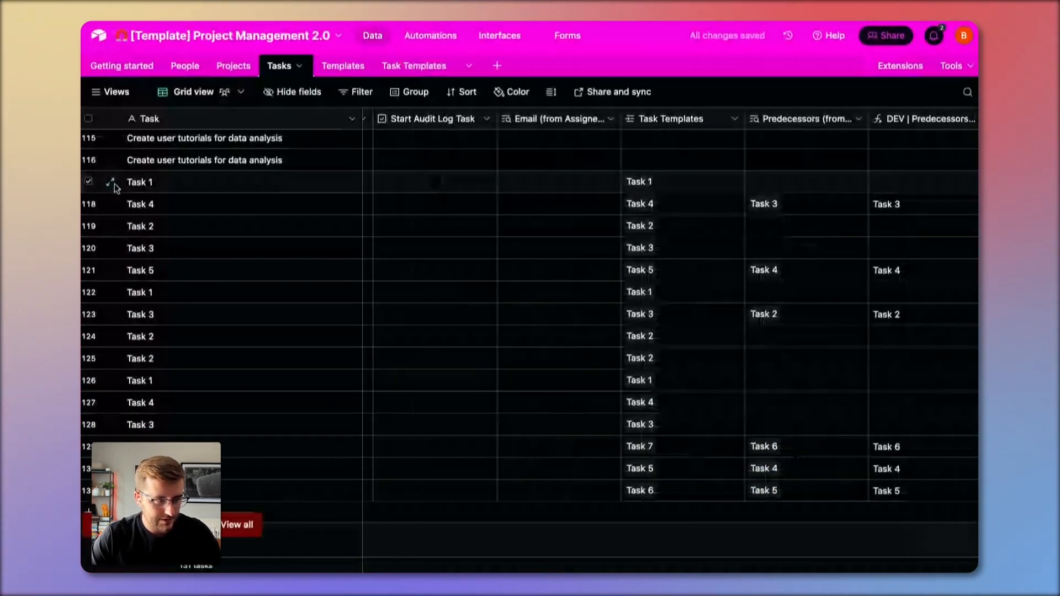
{"action": "left_click", "coordinate": [229, 68]}
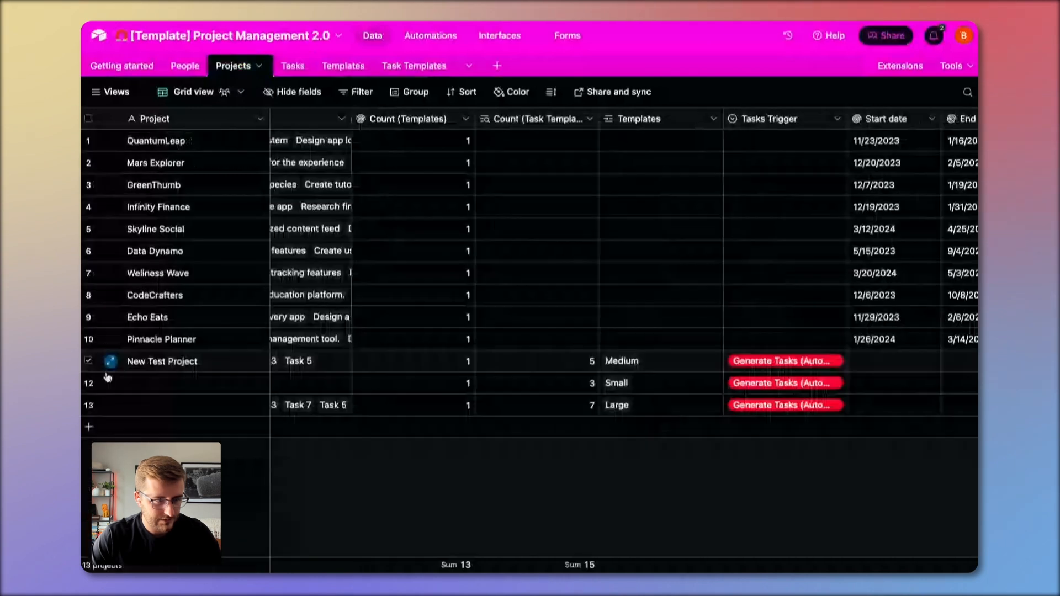
{"action": "left_click_drag", "start_coordinate": [89, 383], "coordinate": [109, 406]}
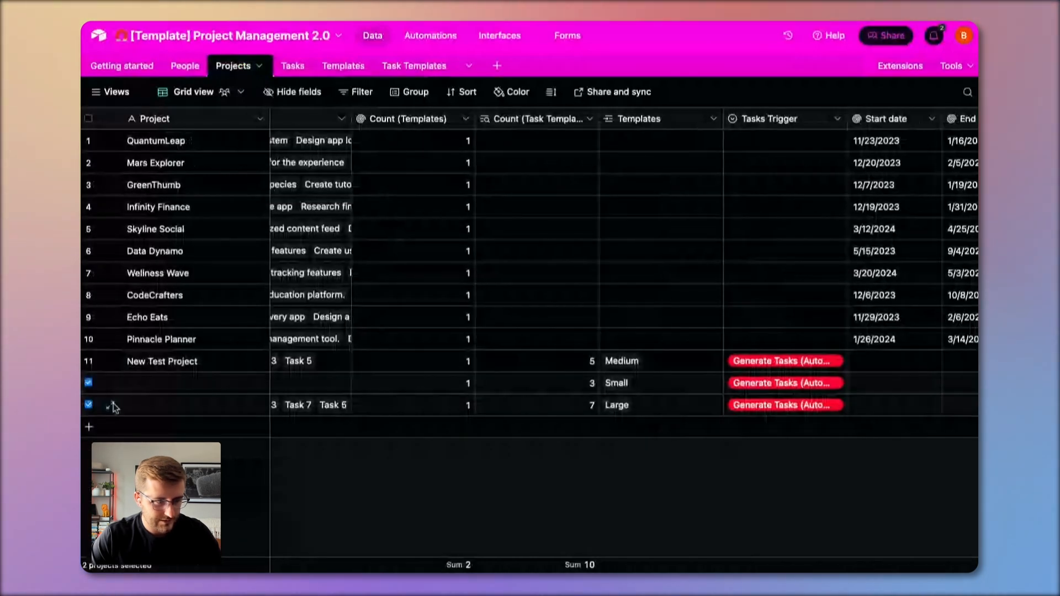
{"action": "right_click", "coordinate": [203, 409]}
{"action": "left_click", "coordinate": [286, 474]}
{"action": "left_click_drag", "start_coordinate": [649, 362], "coordinate": [835, 362]}
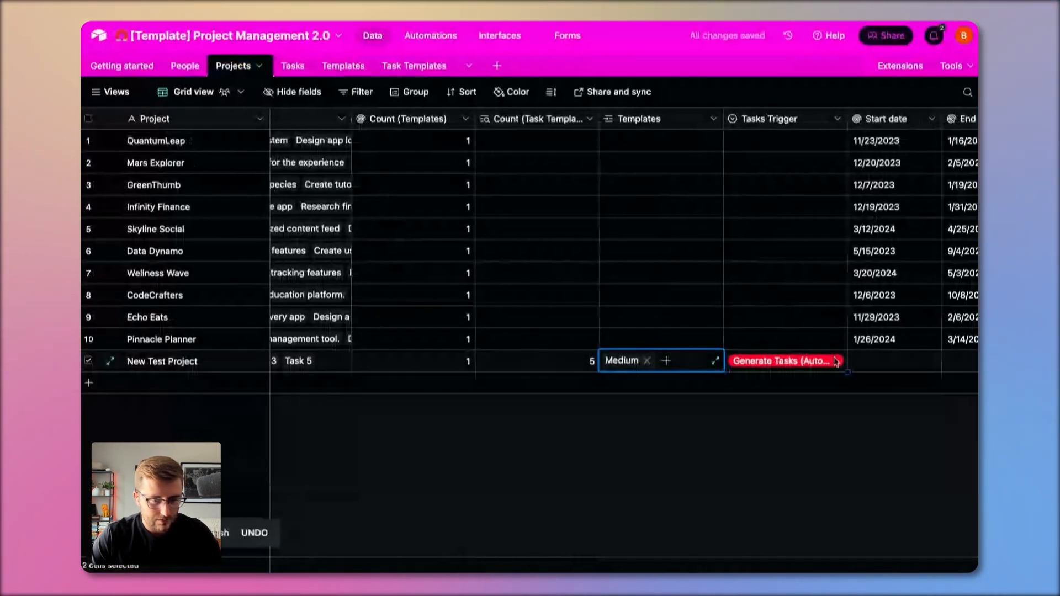
{"action": "key", "text": "Delete"}
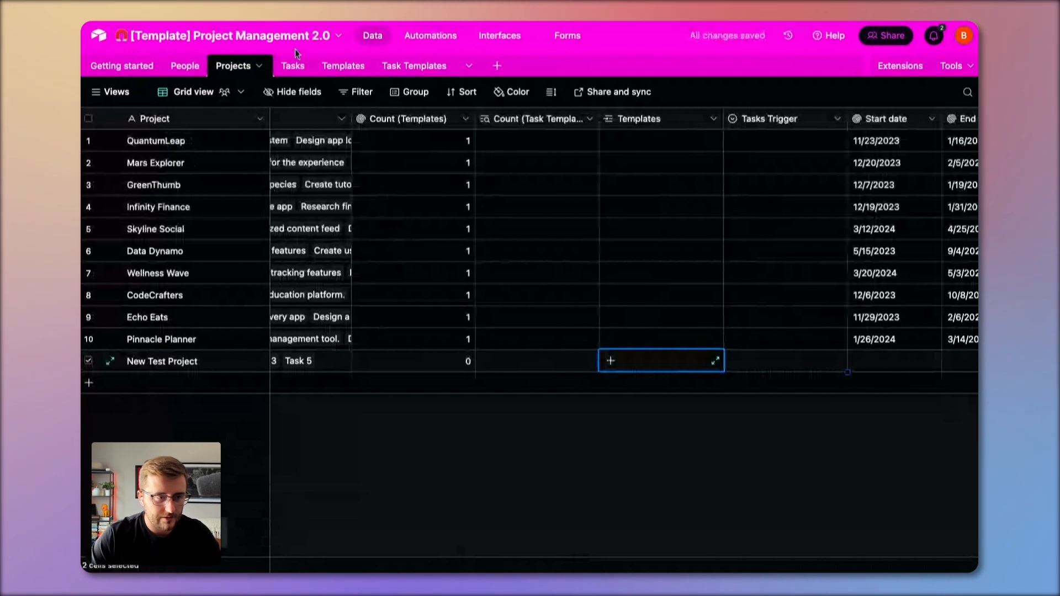
Step: Delete all the template-generated task records below the regular tasks in the Tasks table
{"action": "left_click", "coordinate": [297, 66]}
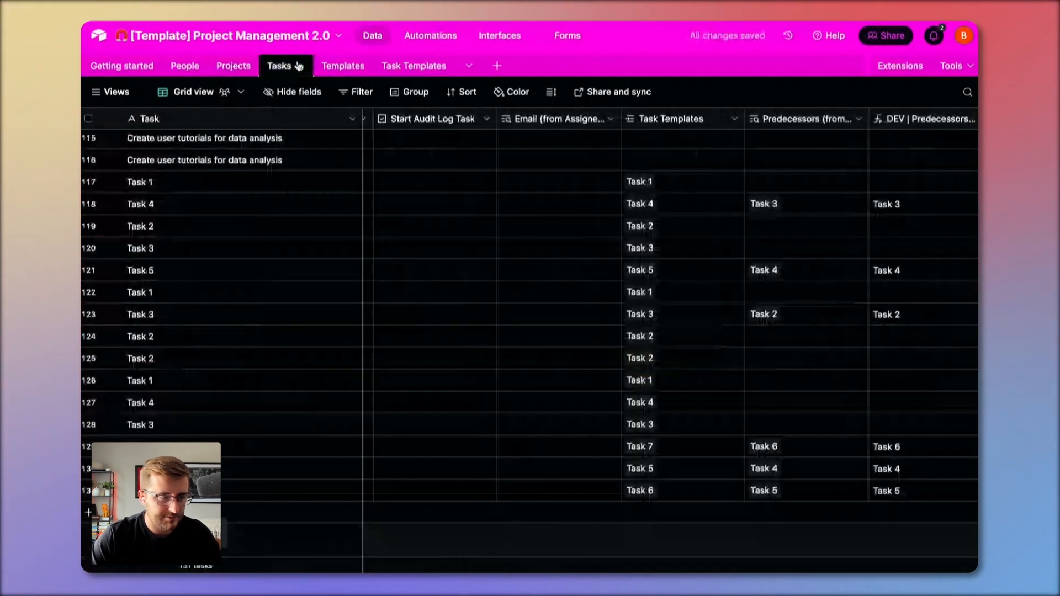
{"action": "left_click", "coordinate": [88, 182]}
{"action": "scroll", "coordinate": [530, 298], "scroll_direction": "down", "scroll_amount": 2}
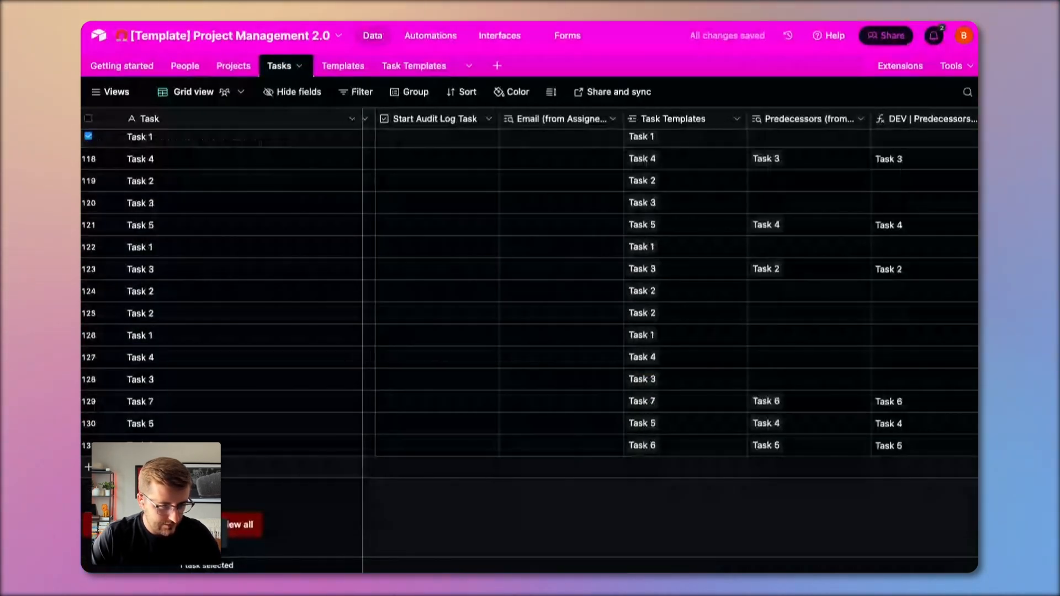
{"action": "left_click", "coordinate": [88, 445], "text": "shift"}
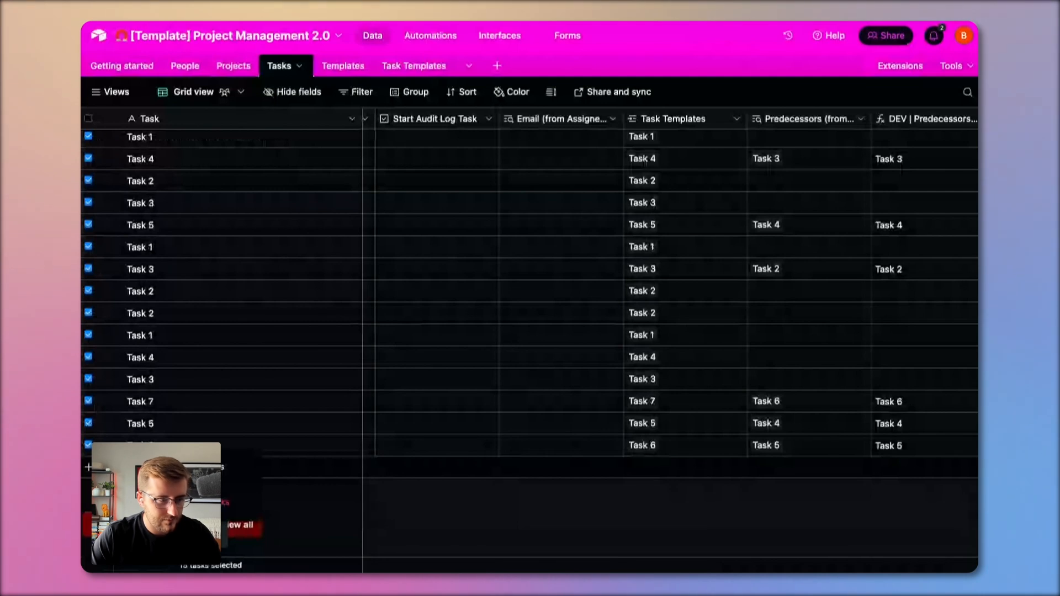
{"action": "left_click", "coordinate": [662, 327]}
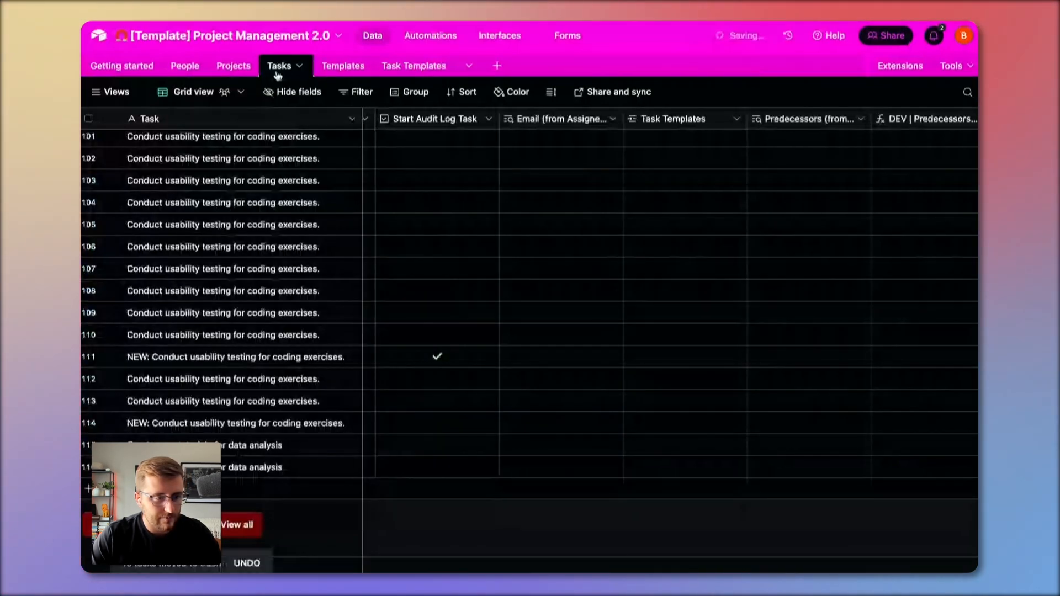
Step: In Projects, link New Test Project to the Medium template and set its Tasks Trigger to the Generate Tasks option
{"action": "left_click", "coordinate": [234, 67]}
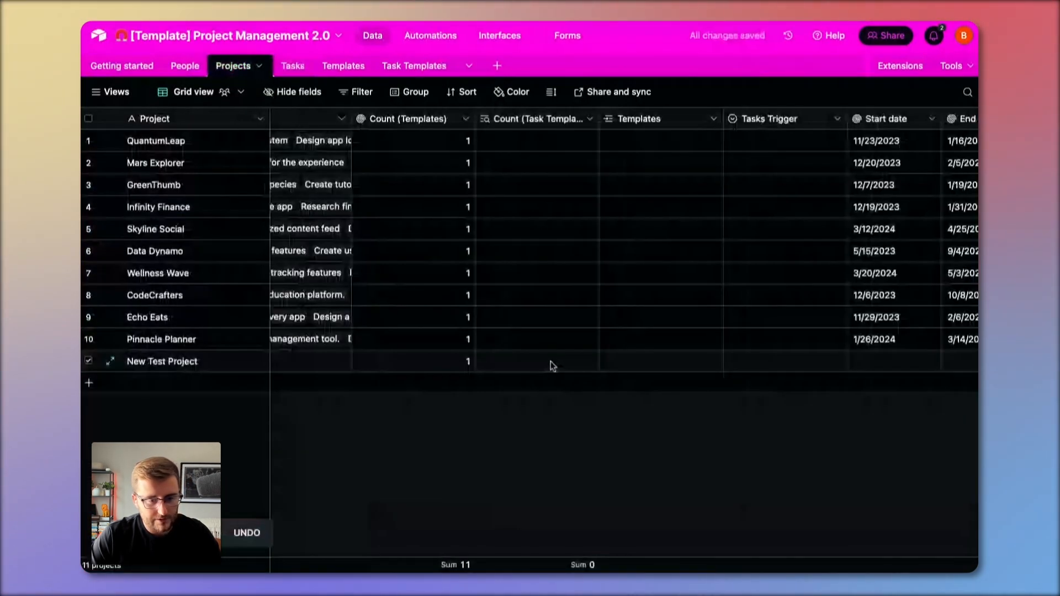
{"action": "double_click", "coordinate": [660, 361]}
{"action": "left_click", "coordinate": [597, 234]}
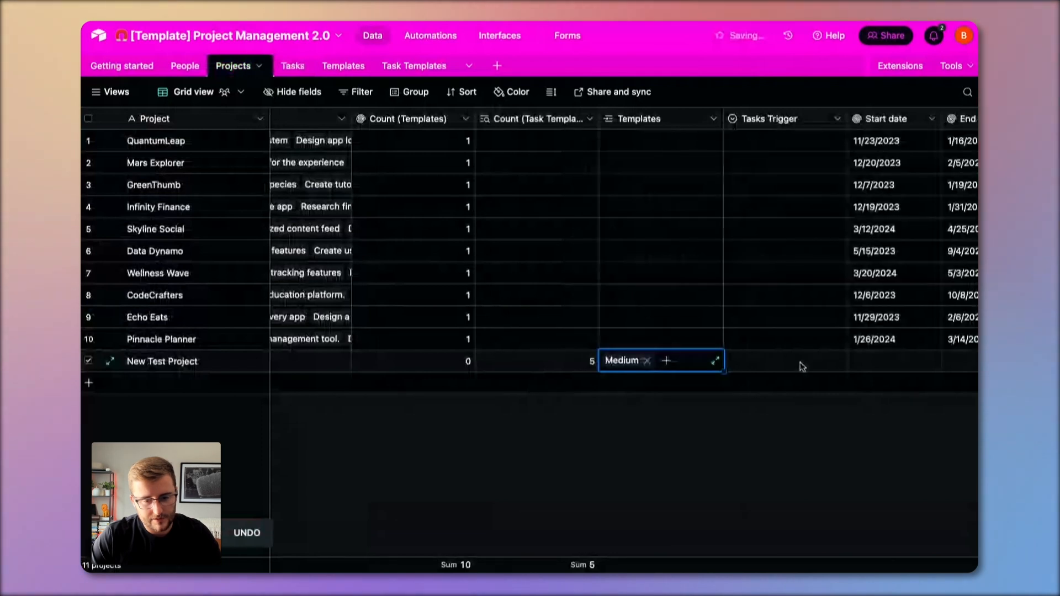
{"action": "double_click", "coordinate": [800, 363]}
{"action": "left_click", "coordinate": [784, 433]}
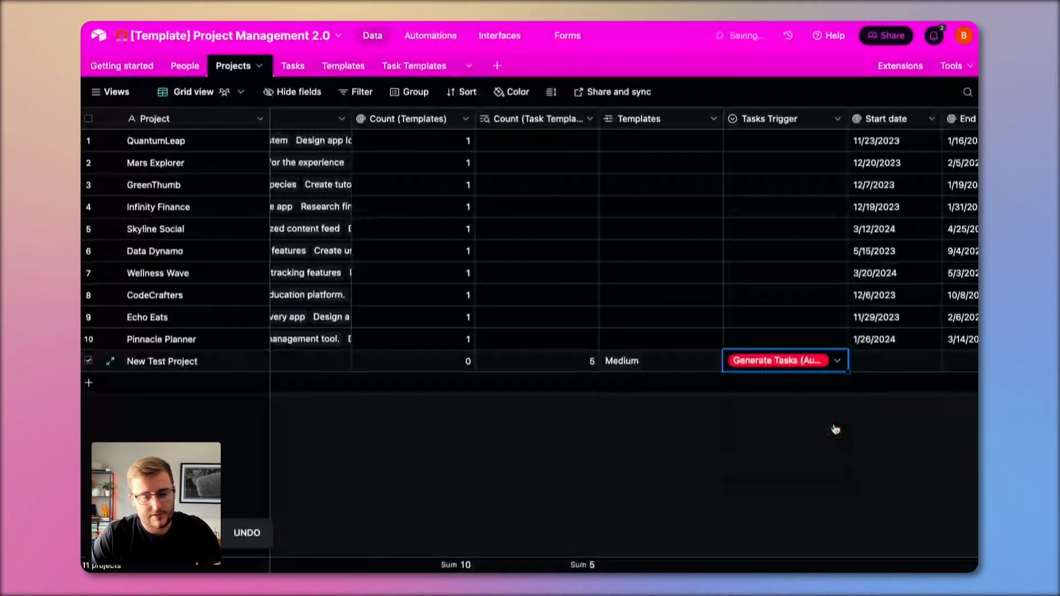
Step: Examine the Project and Predecessors values of the newly generated New Test Project tasks in the Tasks table
{"action": "left_click", "coordinate": [293, 66]}
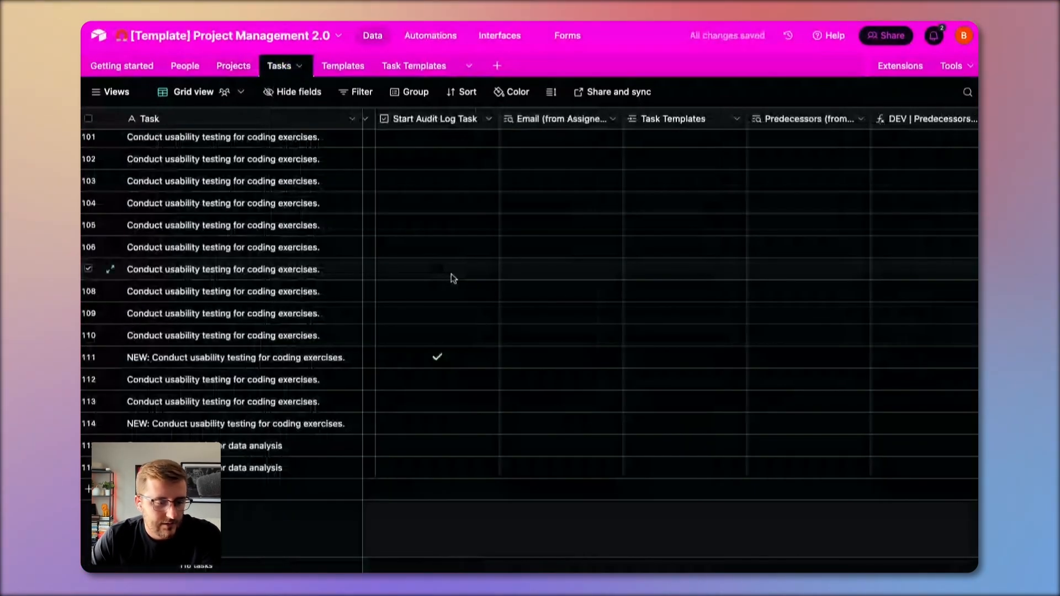
{"action": "scroll", "coordinate": [453, 279], "scroll_direction": "left", "scroll_amount": 15}
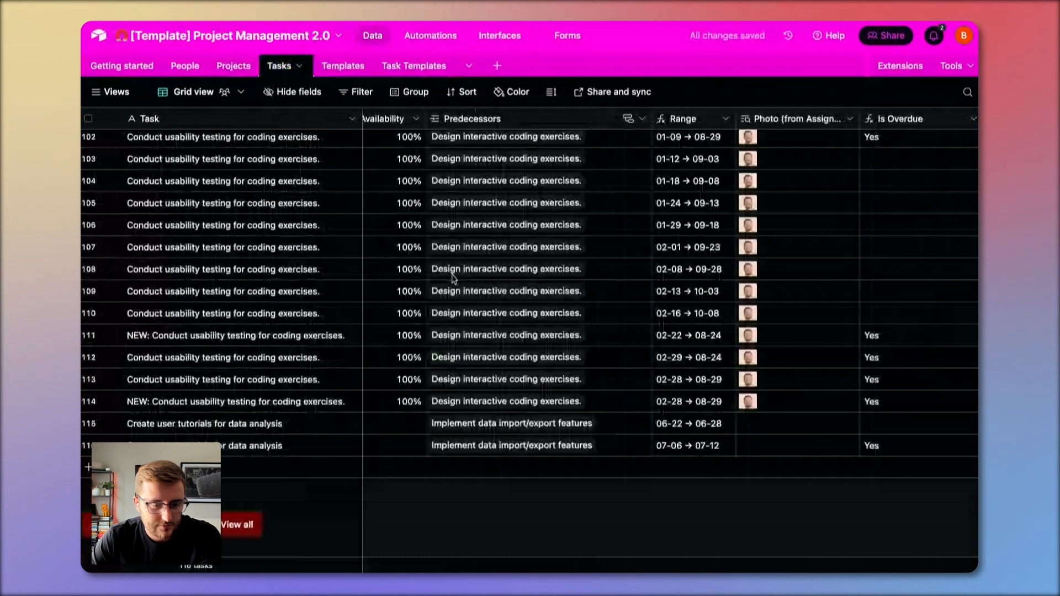
{"action": "scroll", "coordinate": [452, 279], "scroll_direction": "left", "scroll_amount": 3}
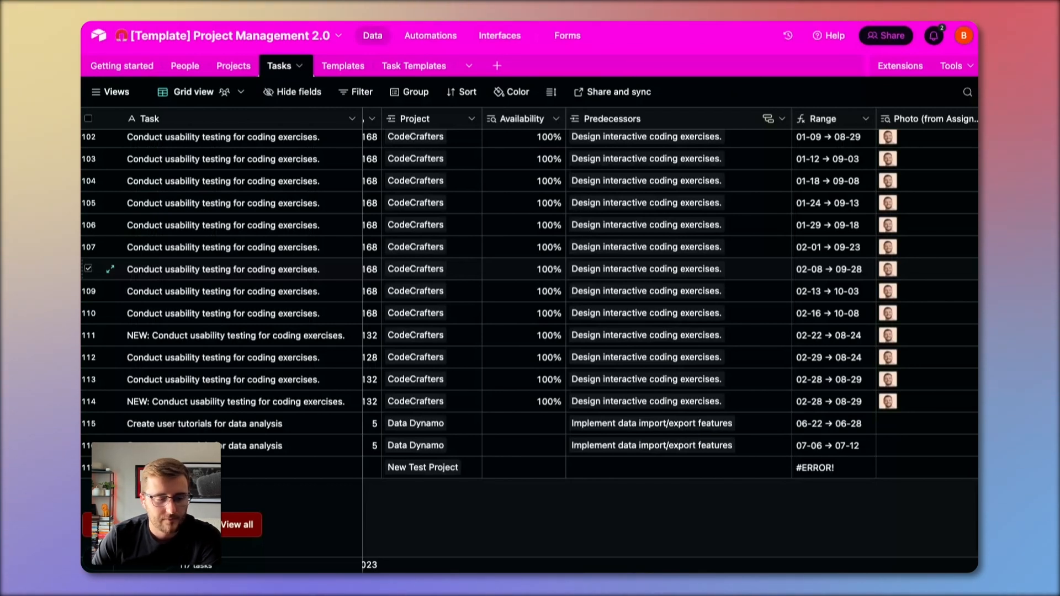
{"action": "scroll", "coordinate": [453, 270], "scroll_direction": "down", "scroll_amount": 2}
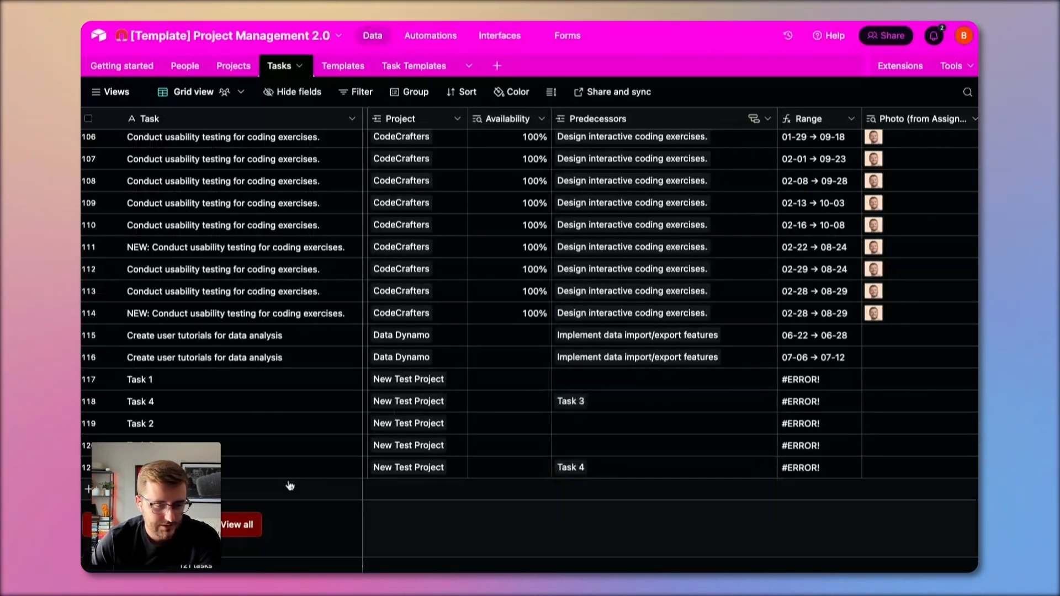
{"action": "left_click", "coordinate": [603, 470]}
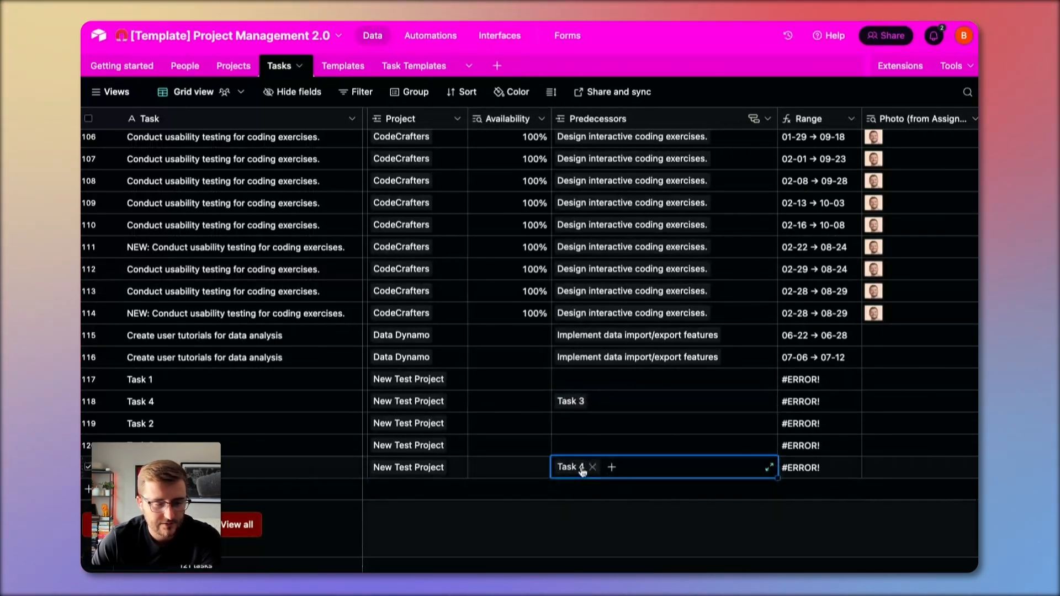
{"action": "left_click", "coordinate": [197, 406]}
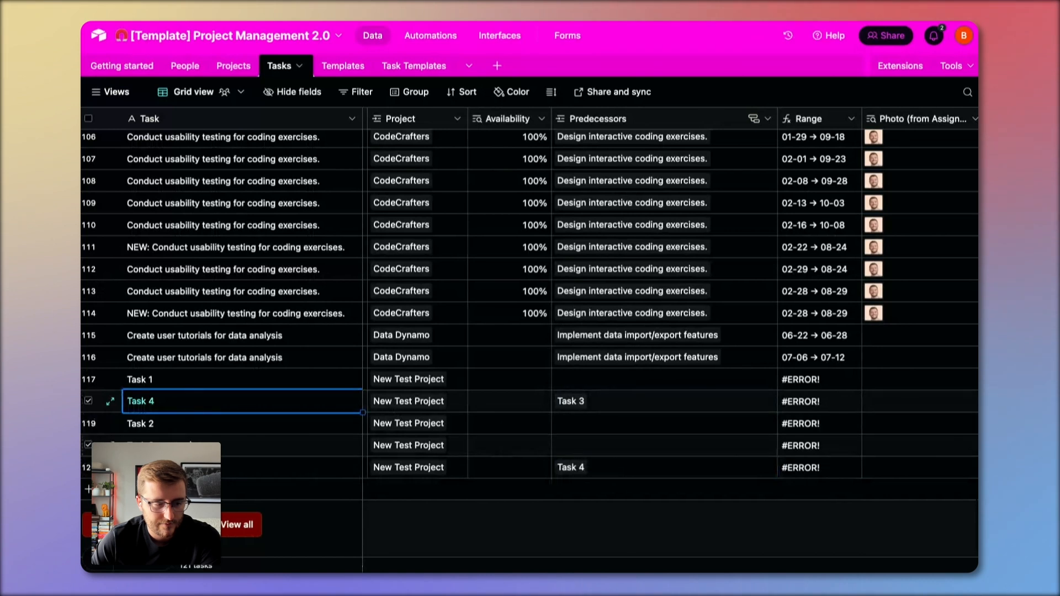
{"action": "left_click", "coordinate": [197, 445]}
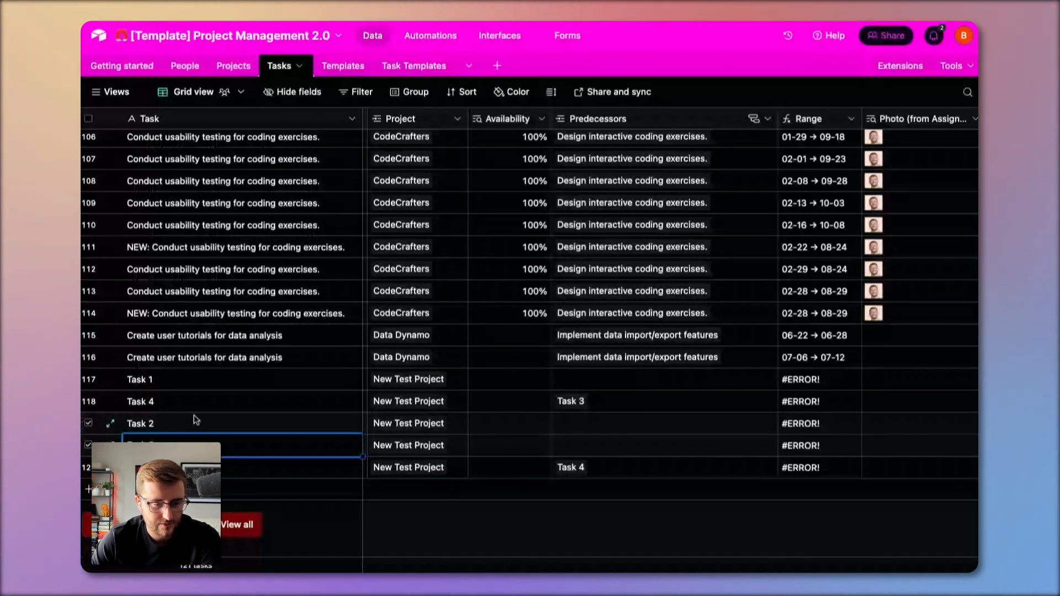
{"action": "left_click", "coordinate": [608, 401]}
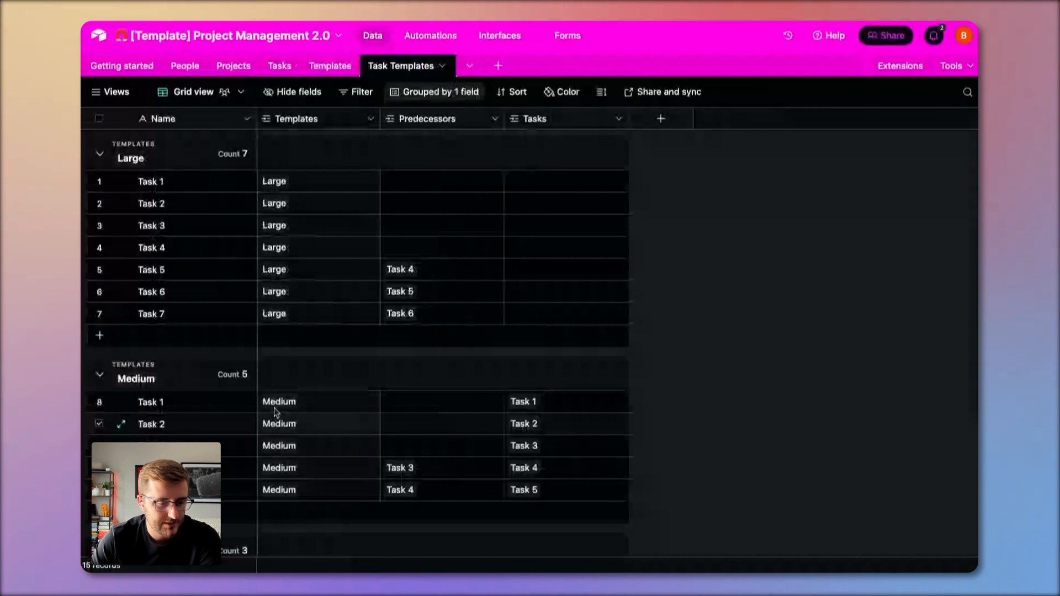
Step: Review the Medium group's tasks in Task Templates, and check New Test Project's template and trigger status in Projects
{"action": "left_click", "coordinate": [98, 402]}
{"action": "left_click", "coordinate": [99, 424]}
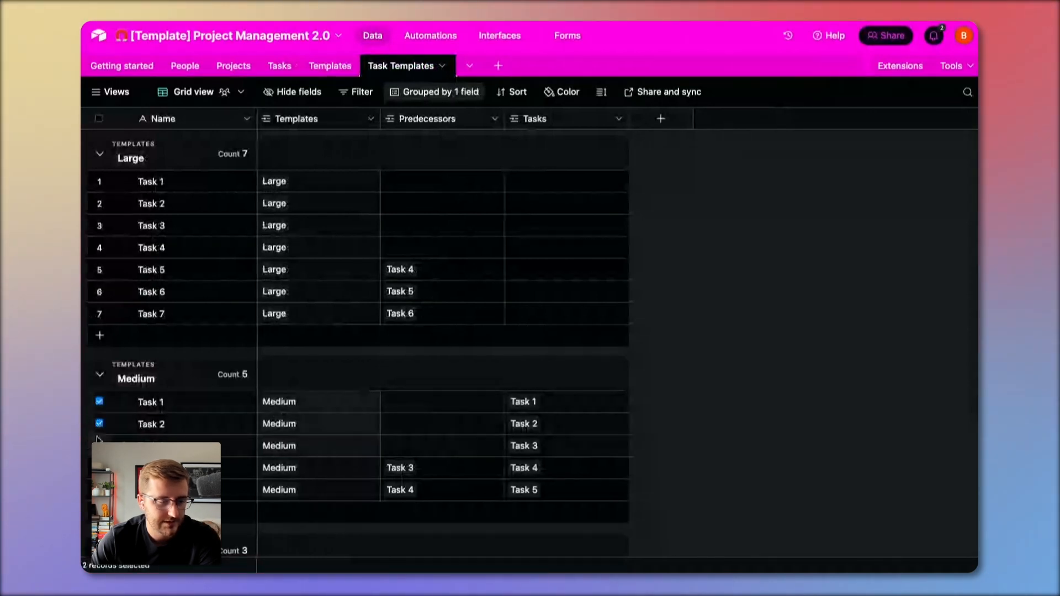
{"action": "left_click", "coordinate": [99, 445]}
{"action": "left_click", "coordinate": [99, 467]}
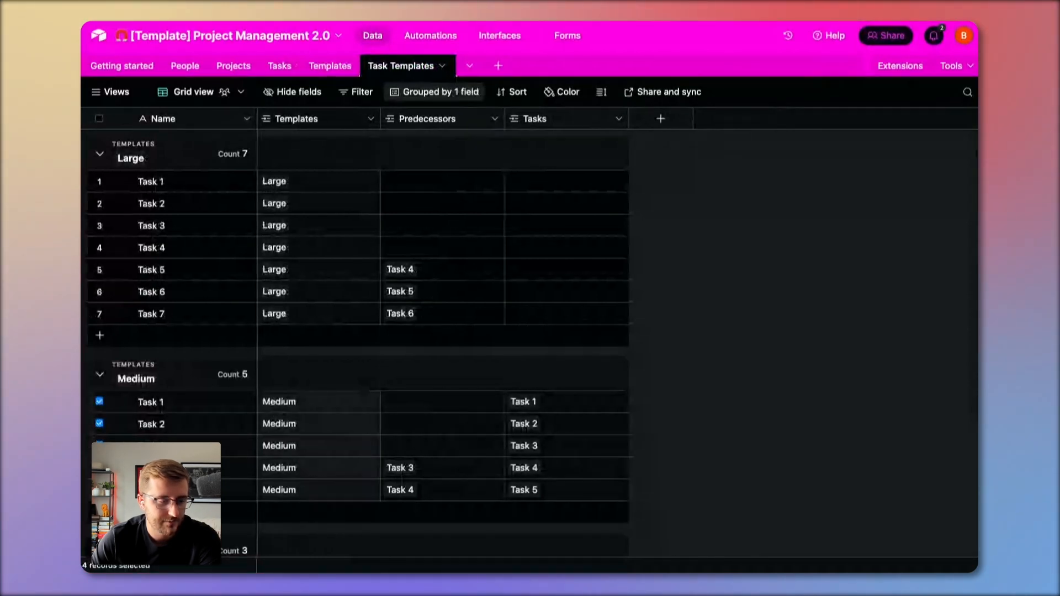
{"action": "key", "text": "Escape"}
{"action": "left_click", "coordinate": [231, 67]}
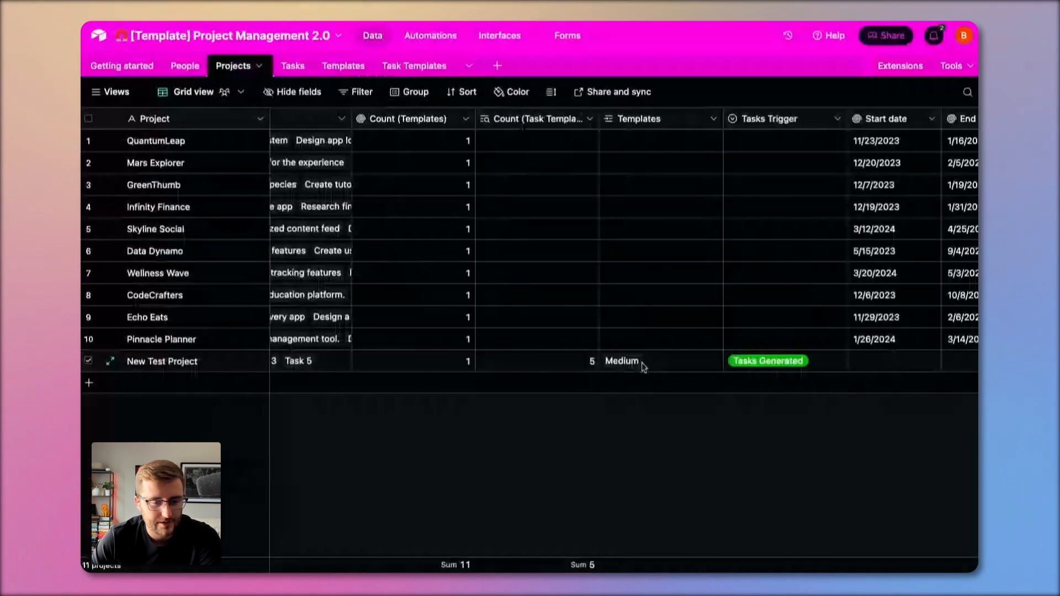
{"action": "left_click", "coordinate": [662, 361]}
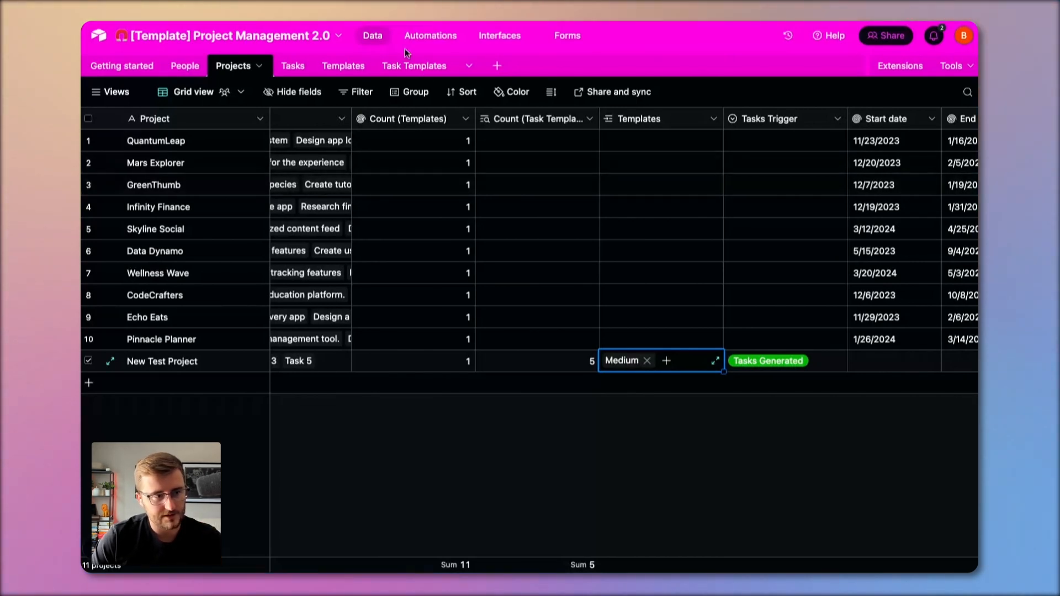
{"action": "left_click", "coordinate": [339, 36]}
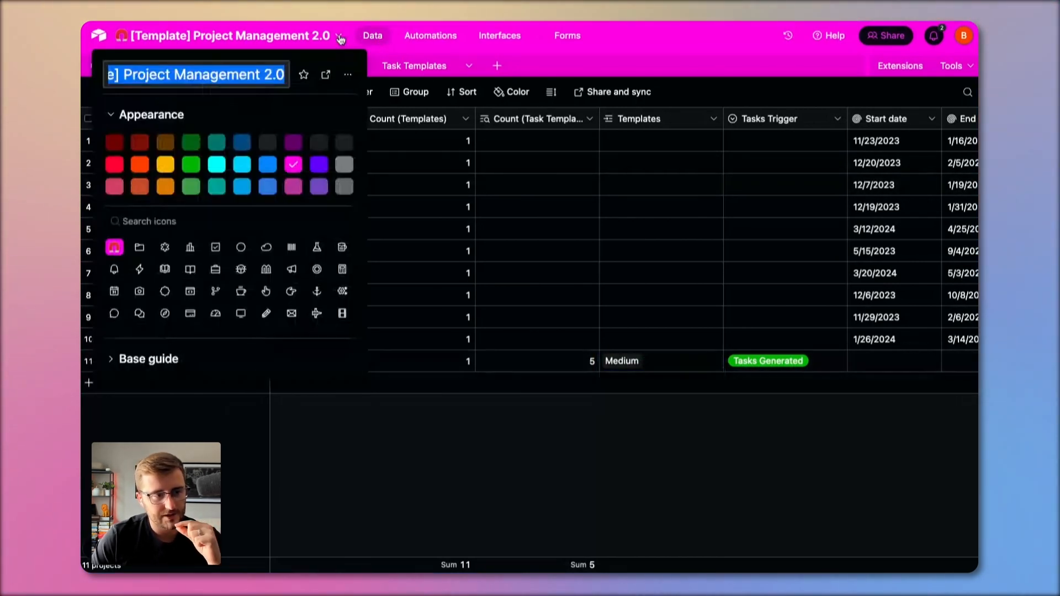
{"action": "left_click", "coordinate": [348, 75]}
{"action": "left_click", "coordinate": [575, 225]}
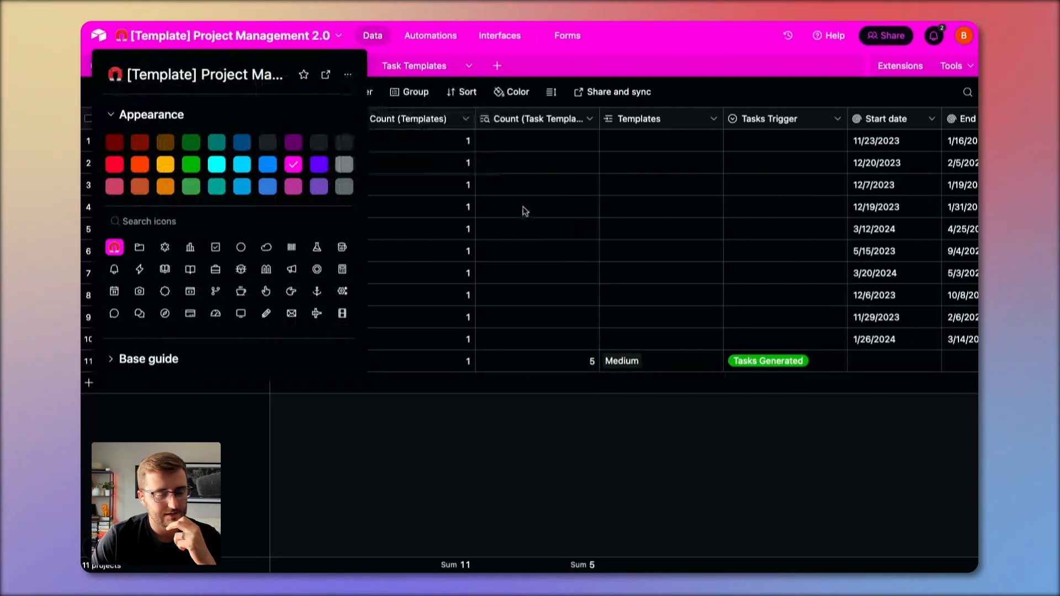
{"action": "left_click", "coordinate": [525, 211]}
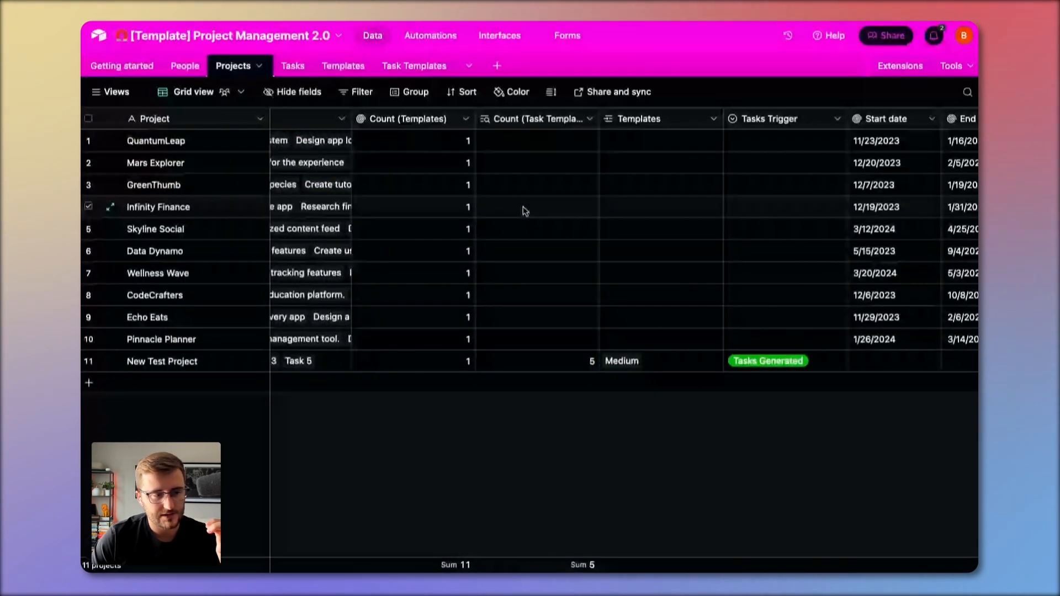